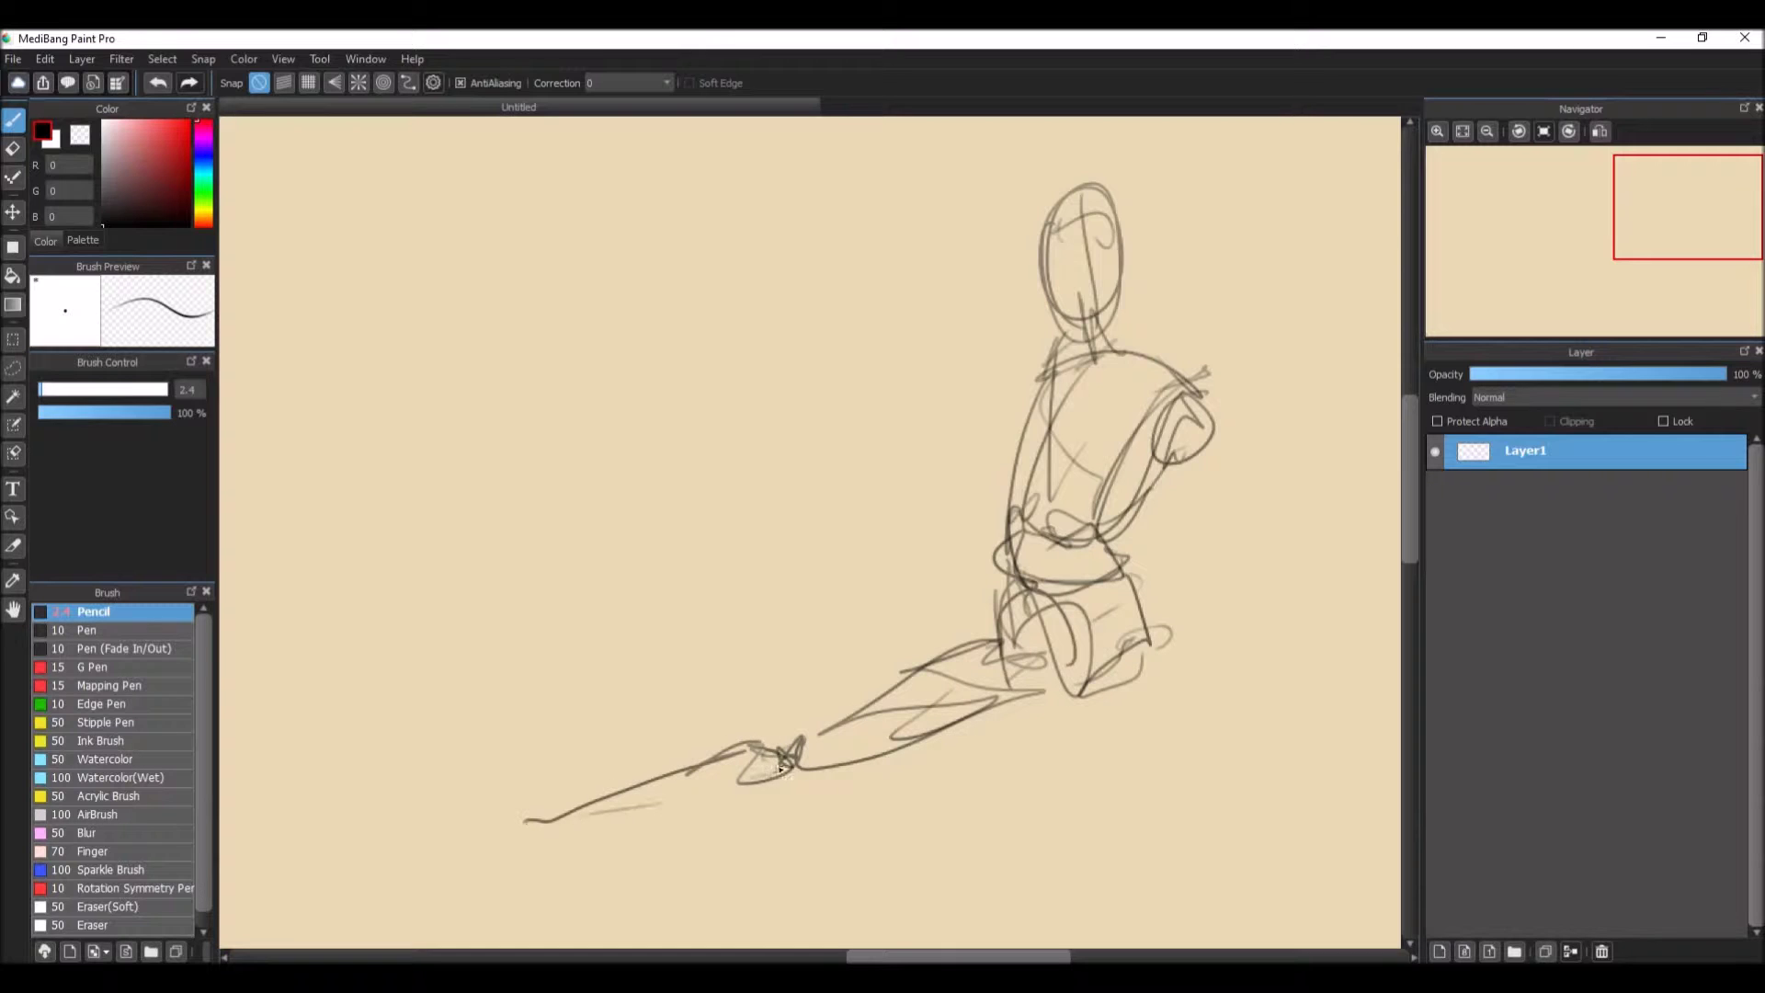
# Step: Sketch the first figure's outstretched arm with elbow, wrist and open hand, and redraw the head outline with its face guidelines
pyautogui.moveTo(1029, 374)
pyautogui.mouseDown()
pyautogui.moveTo(689, 427)
pyautogui.moveTo(749, 449)
pyautogui.mouseUp()
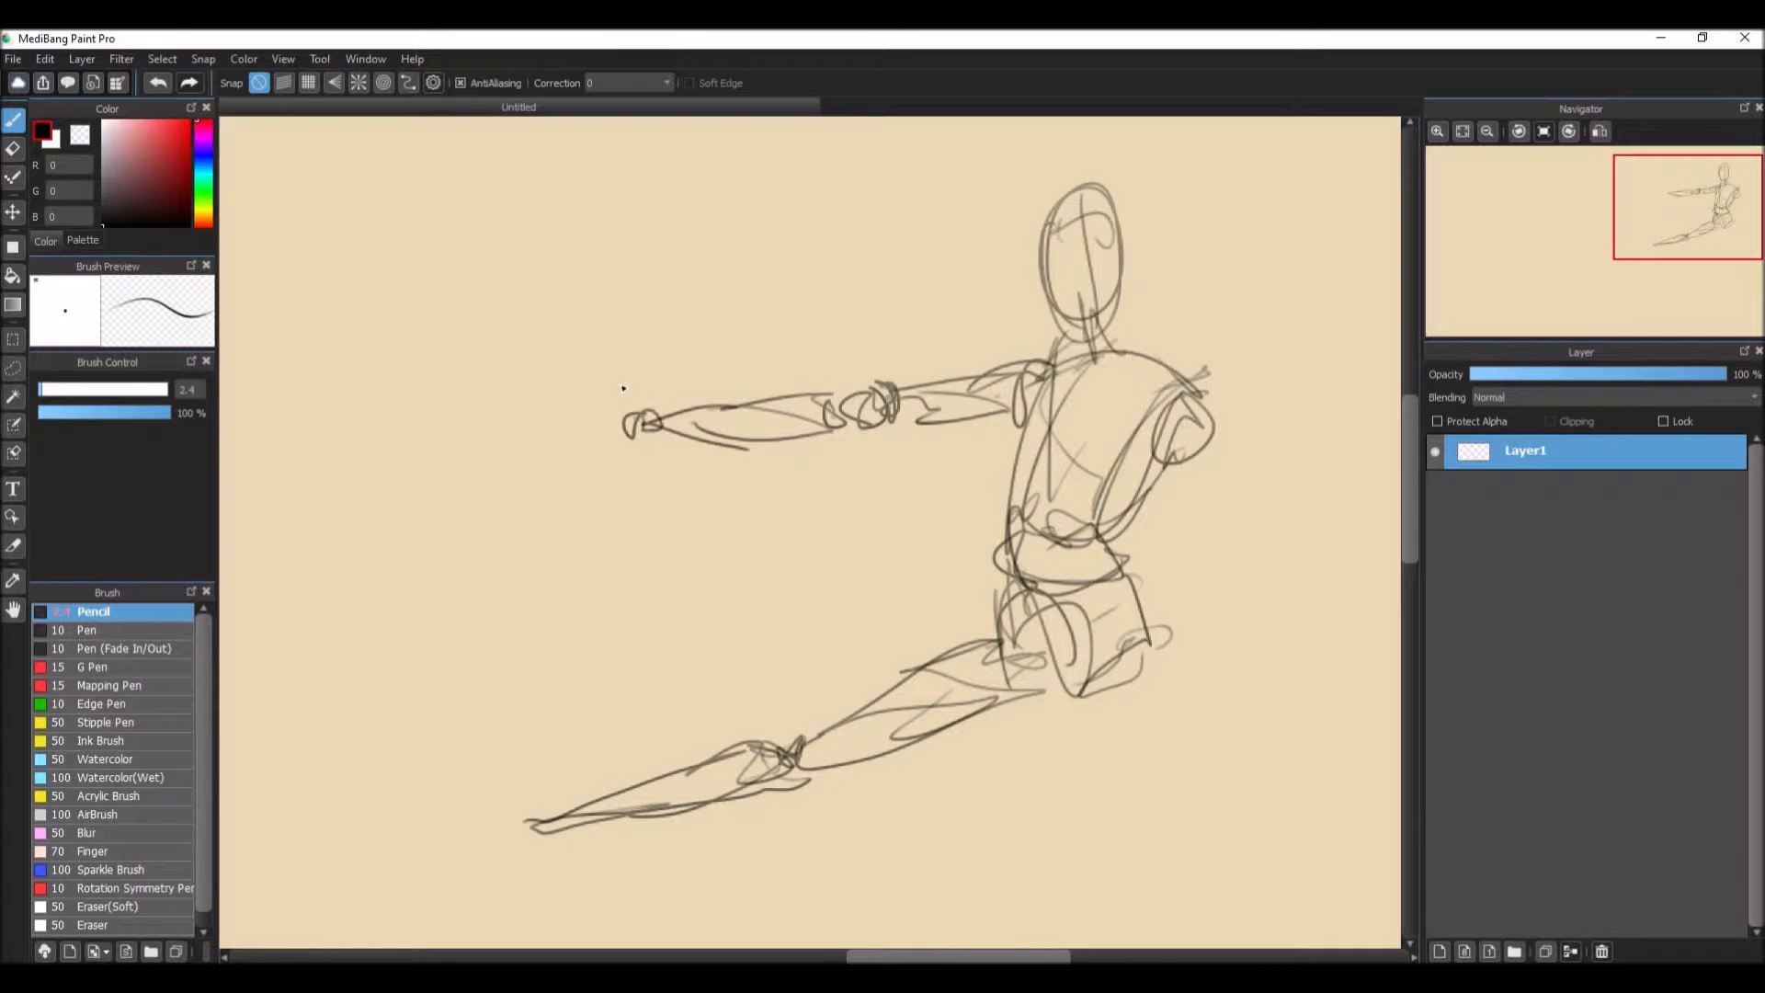
pyautogui.moveTo(643, 404)
pyautogui.mouseDown()
pyautogui.moveTo(579, 386)
pyautogui.moveTo(642, 394)
pyautogui.mouseUp()
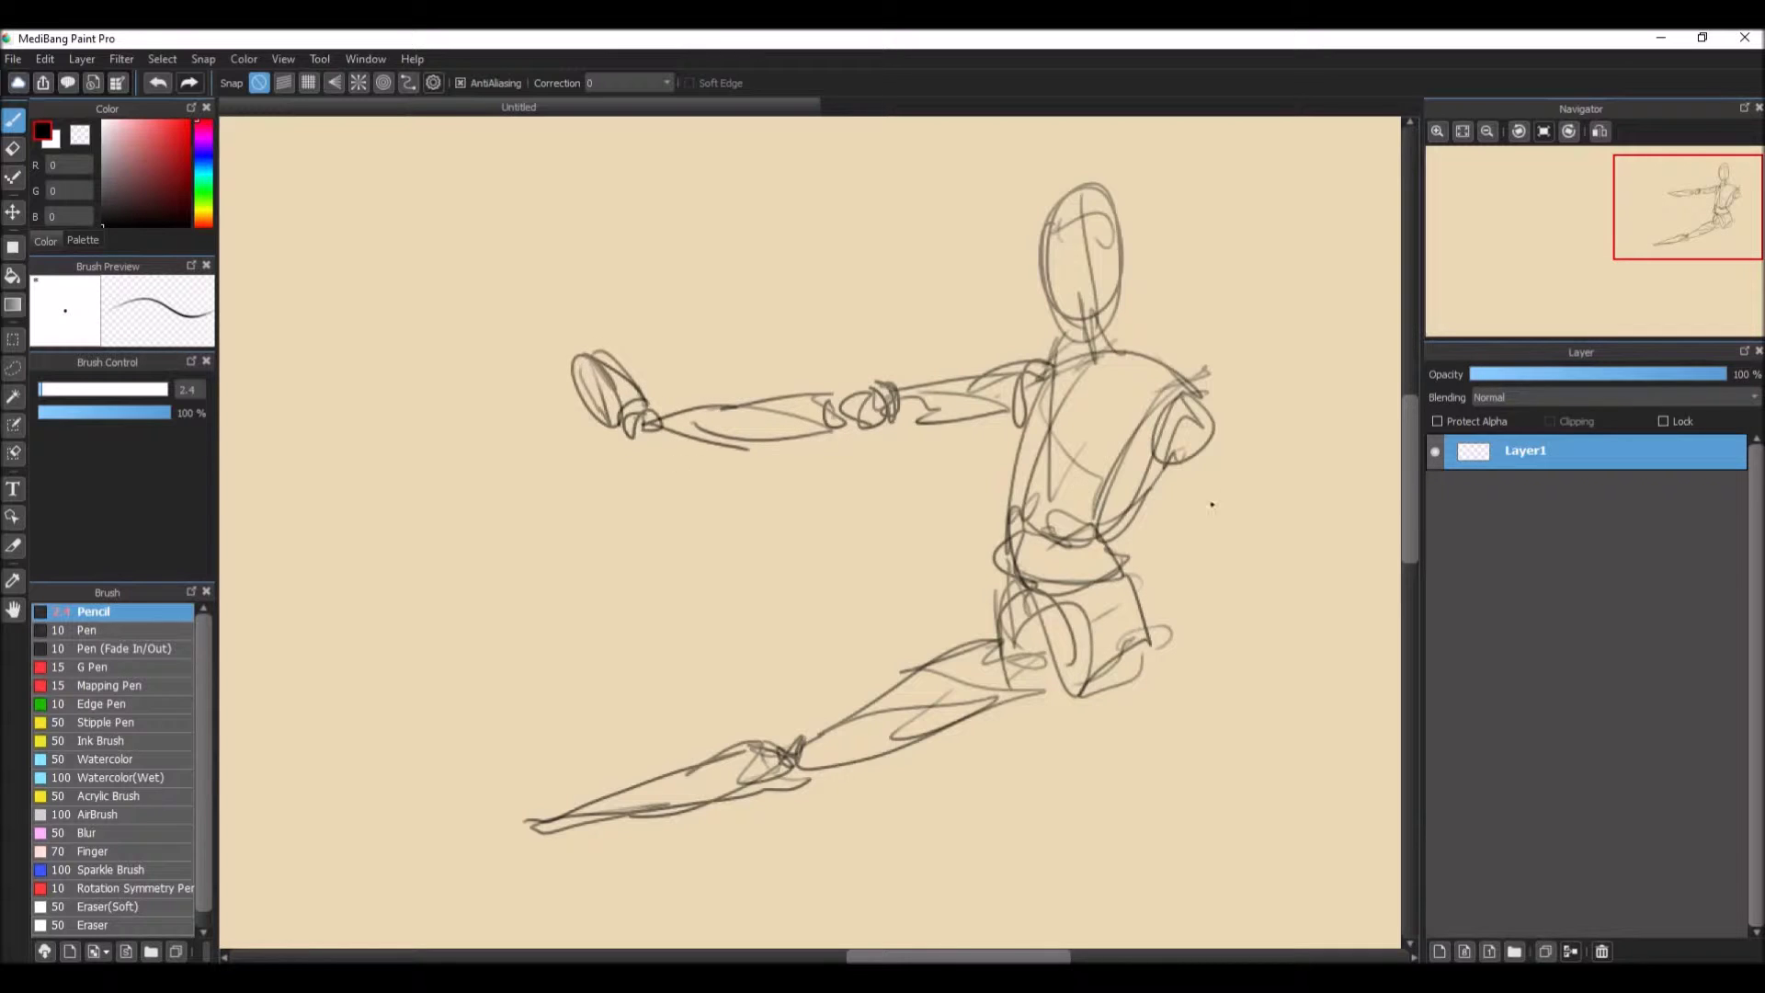
pyautogui.moveTo(1104, 316)
pyautogui.mouseDown()
pyautogui.moveTo(1059, 312)
pyautogui.moveTo(1090, 311)
pyautogui.mouseUp()
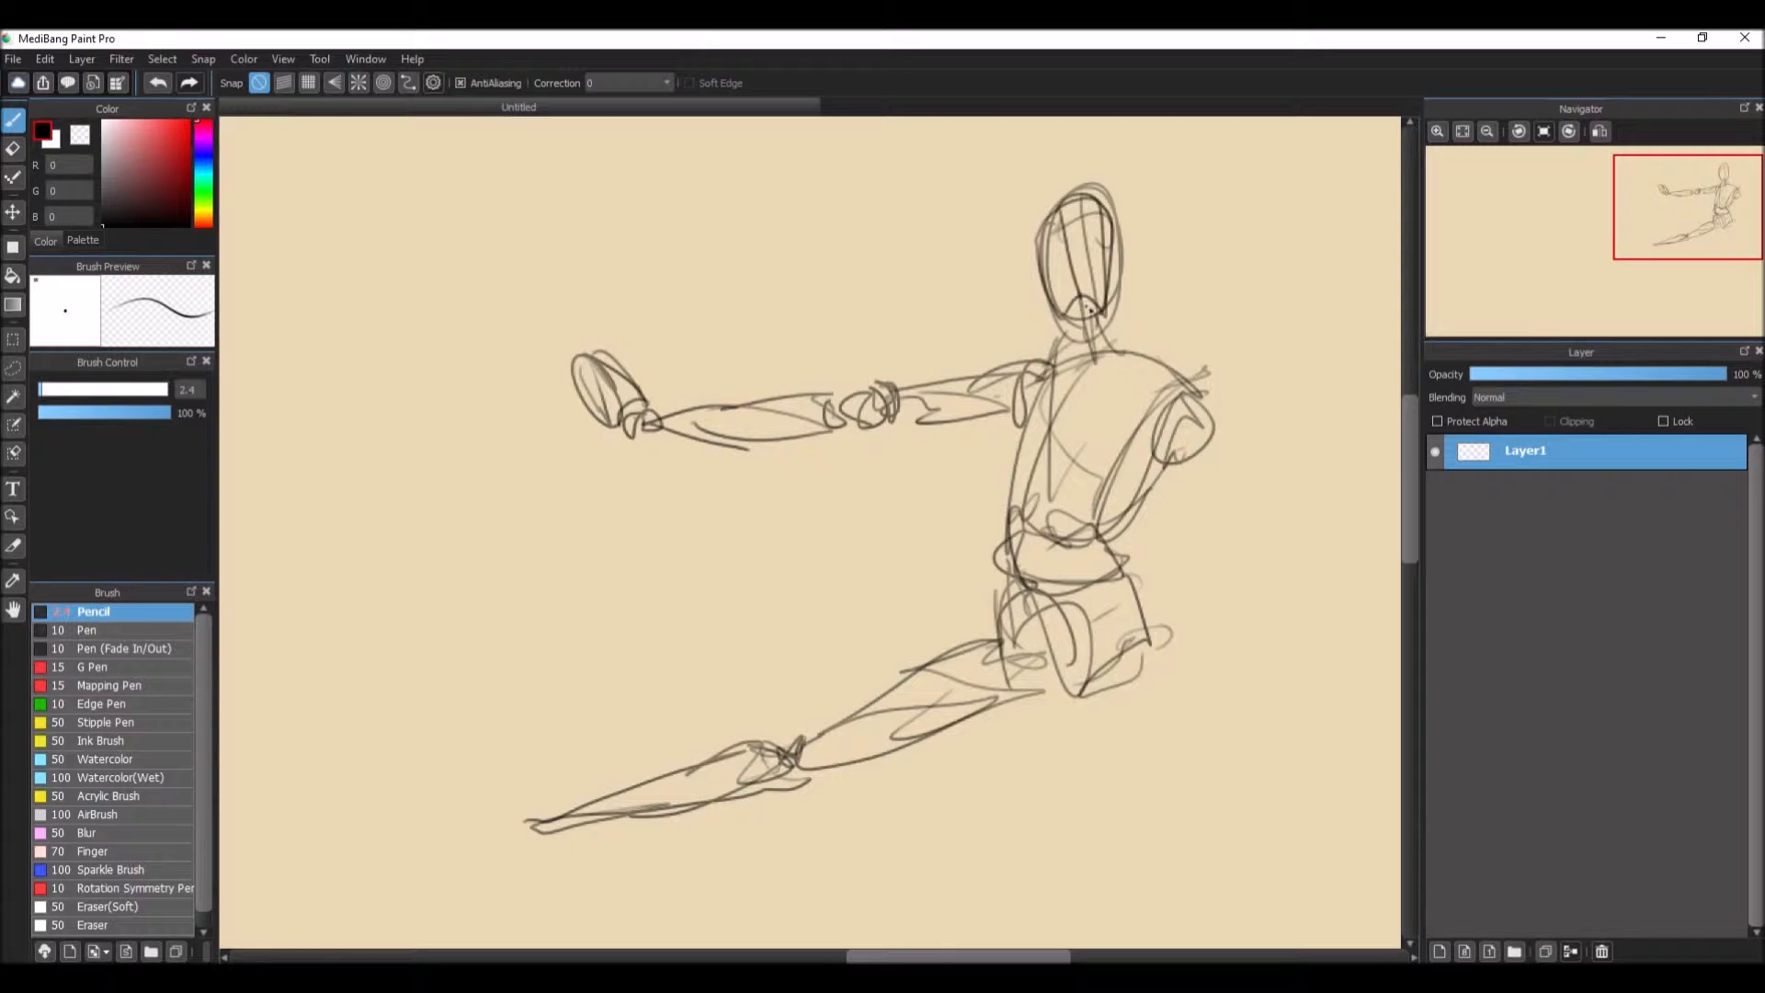
# Step: Sketch the foot of the raised leg, and the standing leg with its thigh, knee, shin and foot
pyautogui.scroll(-3, 596, 562)
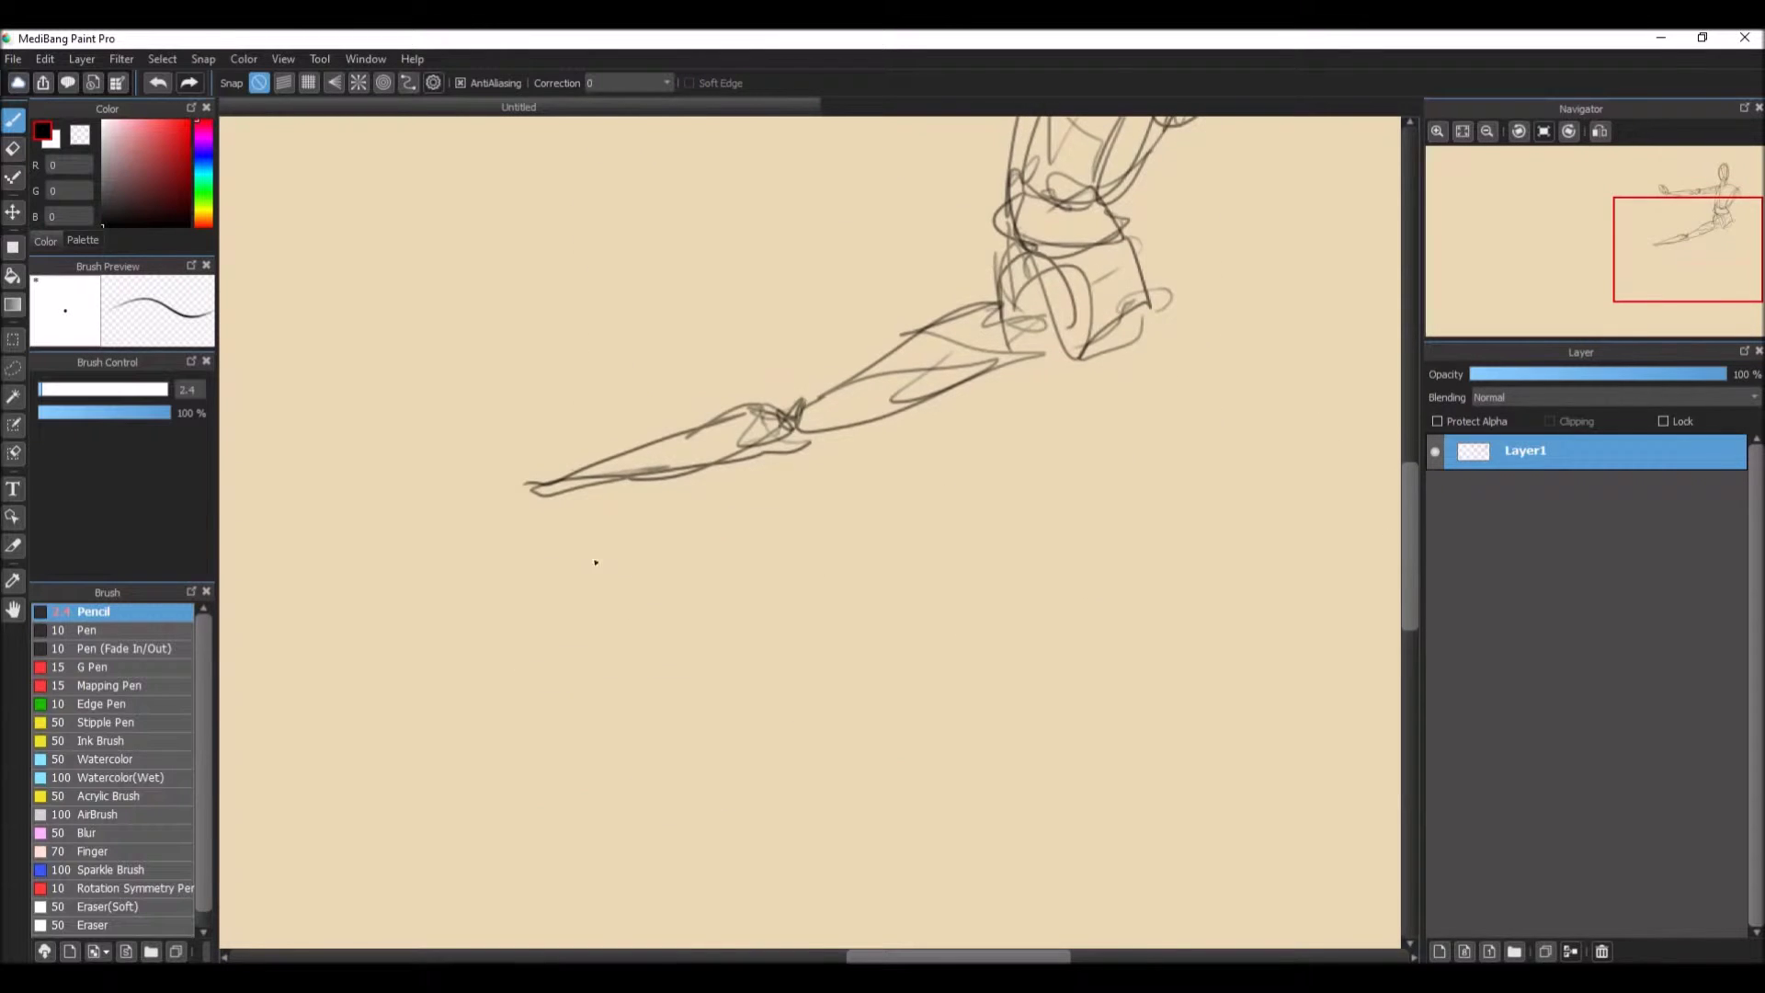
pyautogui.moveTo(555, 501)
pyautogui.mouseDown()
pyautogui.moveTo(506, 490)
pyautogui.moveTo(504, 558)
pyautogui.moveTo(448, 419)
pyautogui.moveTo(496, 452)
pyautogui.moveTo(448, 448)
pyautogui.moveTo(508, 562)
pyautogui.mouseUp()
pyautogui.moveTo(1144, 321)
pyautogui.mouseDown()
pyautogui.moveTo(1131, 395)
pyautogui.moveTo(1089, 404)
pyautogui.moveTo(1052, 531)
pyautogui.moveTo(1082, 574)
pyautogui.mouseUp()
pyautogui.moveTo(1082, 429)
pyautogui.mouseDown()
pyautogui.moveTo(1047, 524)
pyautogui.moveTo(1148, 367)
pyautogui.moveTo(1016, 735)
pyautogui.moveTo(1018, 818)
pyautogui.mouseUp()
pyautogui.moveTo(1076, 639); pyautogui.dragTo(1028, 880)
pyautogui.scroll(-3, 1415, 557)
pyautogui.moveTo(1016, 469); pyautogui.dragTo(1027, 699)
pyautogui.moveTo(1045, 584)
pyautogui.mouseDown()
pyautogui.moveTo(1061, 736)
pyautogui.moveTo(1093, 763)
pyautogui.moveTo(919, 763)
pyautogui.moveTo(988, 752)
pyautogui.moveTo(919, 781)
pyautogui.moveTo(1103, 772)
pyautogui.mouseUp()
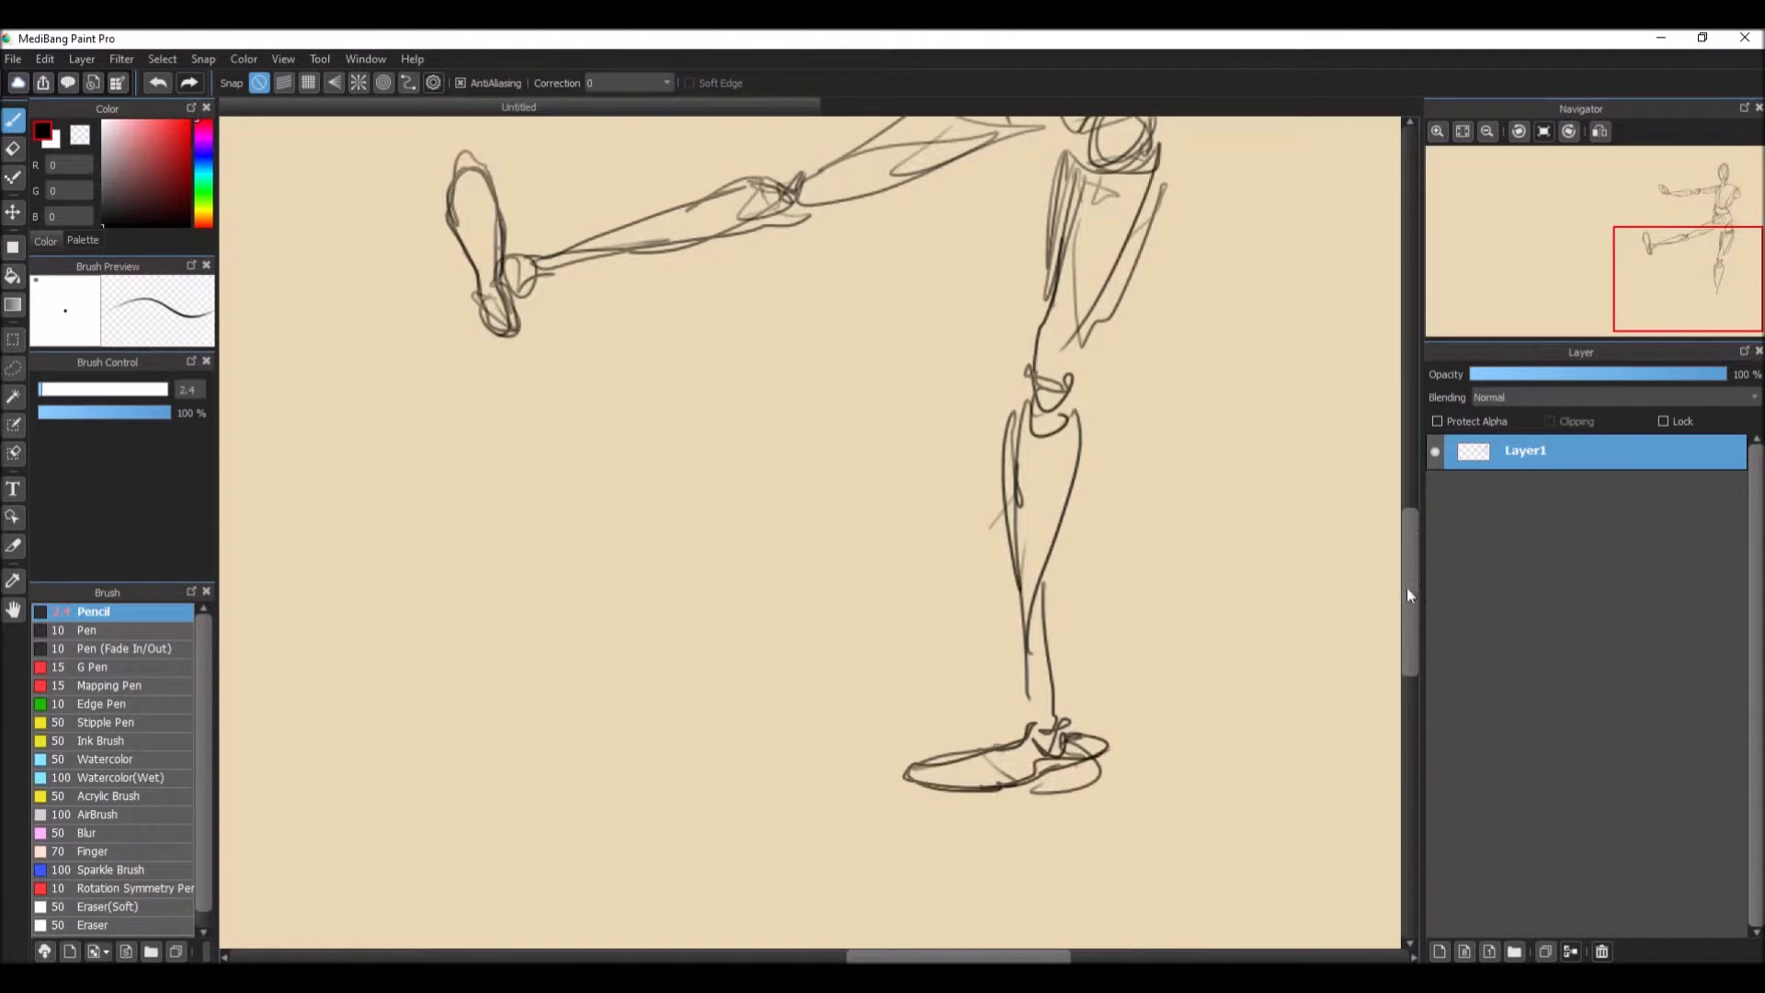
# Step: Sketch the first figure's lowered arm from shoulder to a cupped hand at the hip, and refine the head and neck
pyautogui.scroll(7, 1406, 587)
pyautogui.moveTo(1192, 428)
pyautogui.mouseDown()
pyautogui.moveTo(1131, 561)
pyautogui.moveTo(1195, 430)
pyautogui.moveTo(1120, 538)
pyautogui.moveTo(1112, 568)
pyautogui.moveTo(1153, 579)
pyautogui.moveTo(1030, 708)
pyautogui.moveTo(1117, 543)
pyautogui.moveTo(1048, 754)
pyautogui.mouseUp()
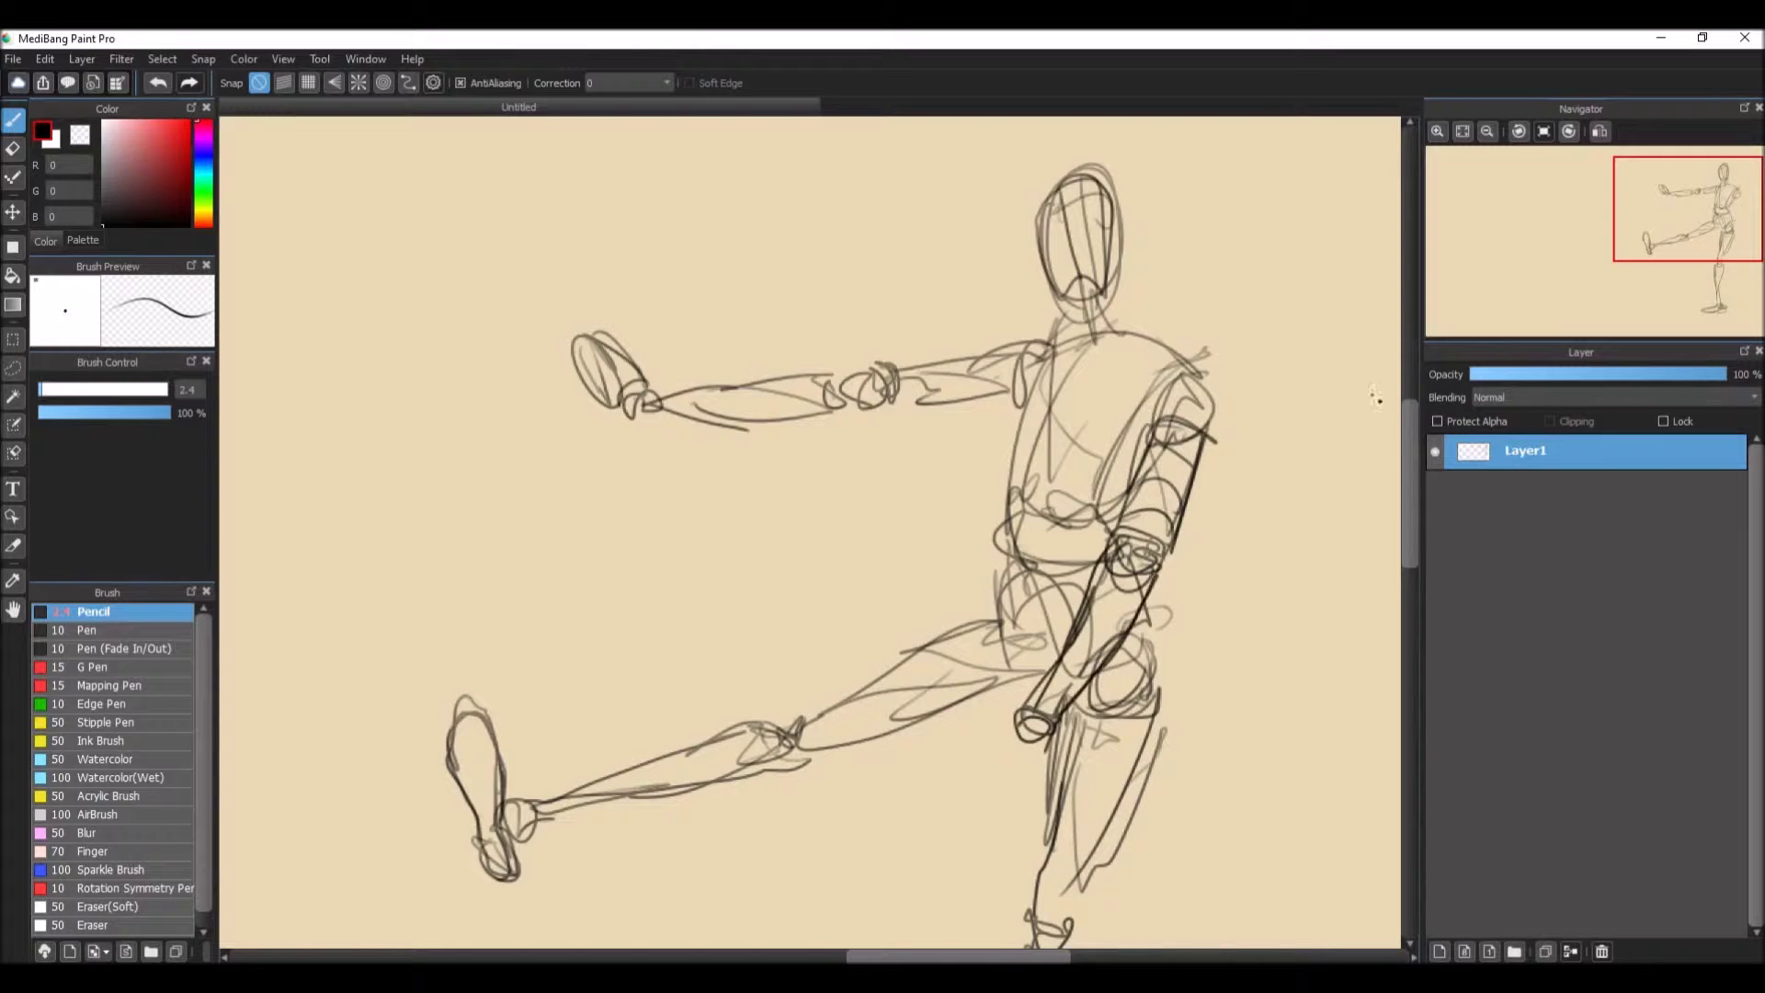
pyautogui.moveTo(1199, 377)
pyautogui.mouseDown()
pyautogui.moveTo(1052, 368)
pyautogui.moveTo(1130, 340)
pyautogui.moveTo(1084, 333)
pyautogui.moveTo(1128, 293)
pyautogui.moveTo(1114, 175)
pyautogui.moveTo(1083, 262)
pyautogui.mouseUp()
pyautogui.moveTo(1412, 474); pyautogui.dragTo(1422, 509)
pyautogui.moveTo(1028, 507)
pyautogui.mouseDown()
pyautogui.moveTo(923, 520)
pyautogui.moveTo(985, 546)
pyautogui.mouseUp()
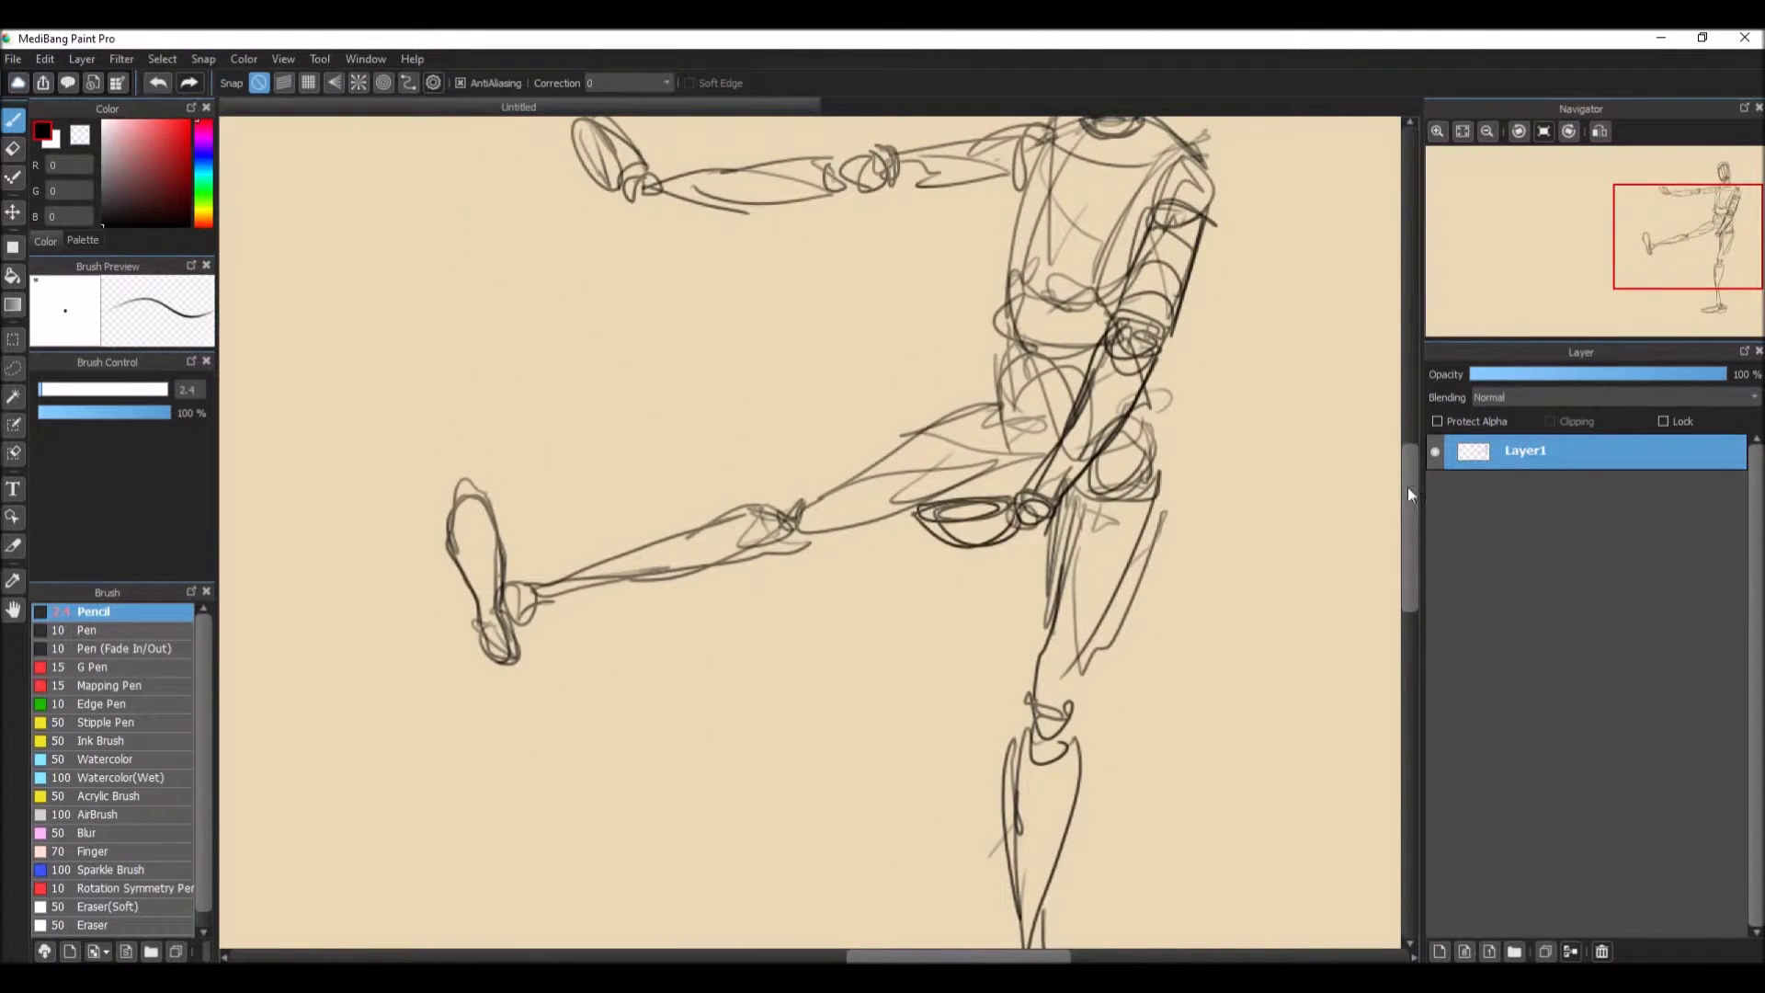
# Step: Darken and redefine the contours of the first figure's chest, waist and pelvis
pyautogui.scroll(3, 1408, 487)
pyautogui.moveTo(1012, 674)
pyautogui.mouseDown()
pyautogui.moveTo(1112, 726)
pyautogui.moveTo(990, 700)
pyautogui.moveTo(997, 602)
pyautogui.moveTo(1036, 607)
pyautogui.moveTo(1010, 533)
pyautogui.moveTo(1071, 423)
pyautogui.moveTo(1048, 494)
pyautogui.moveTo(1177, 469)
pyautogui.moveTo(1034, 478)
pyautogui.moveTo(1041, 668)
pyautogui.mouseUp()
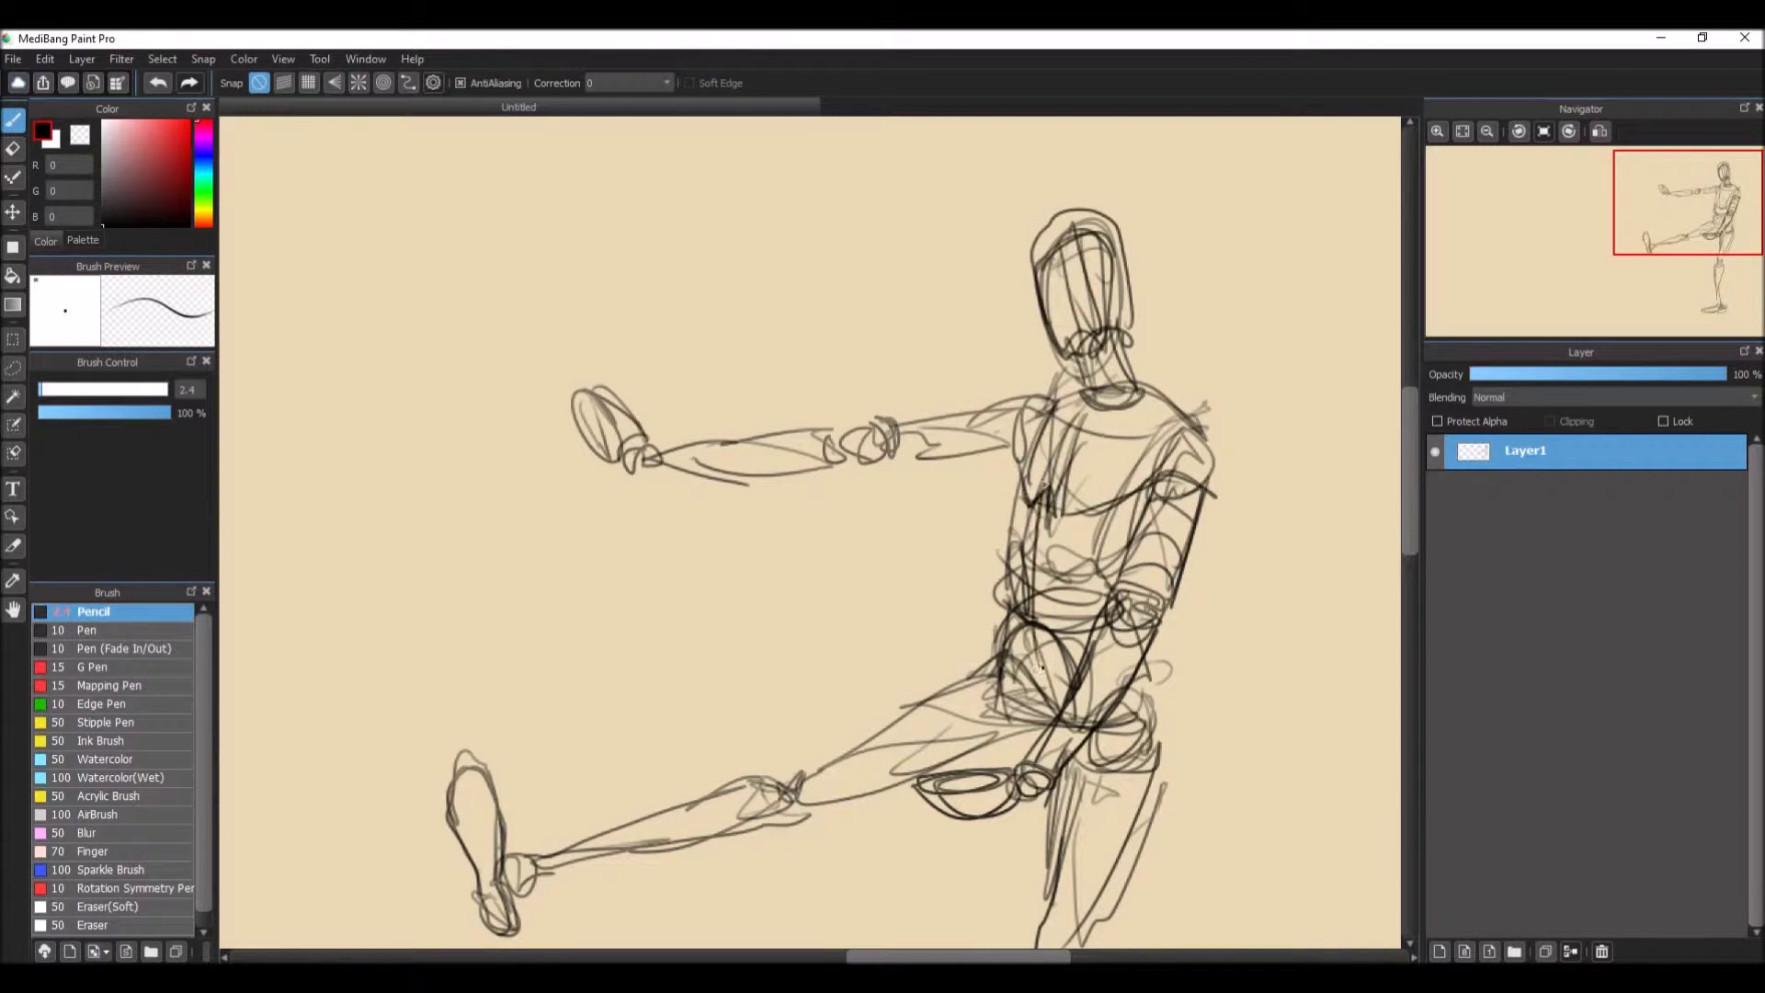
pyautogui.moveTo(1044, 499); pyautogui.dragTo(1037, 735)
pyautogui.moveTo(988, 657); pyautogui.dragTo(1037, 464)
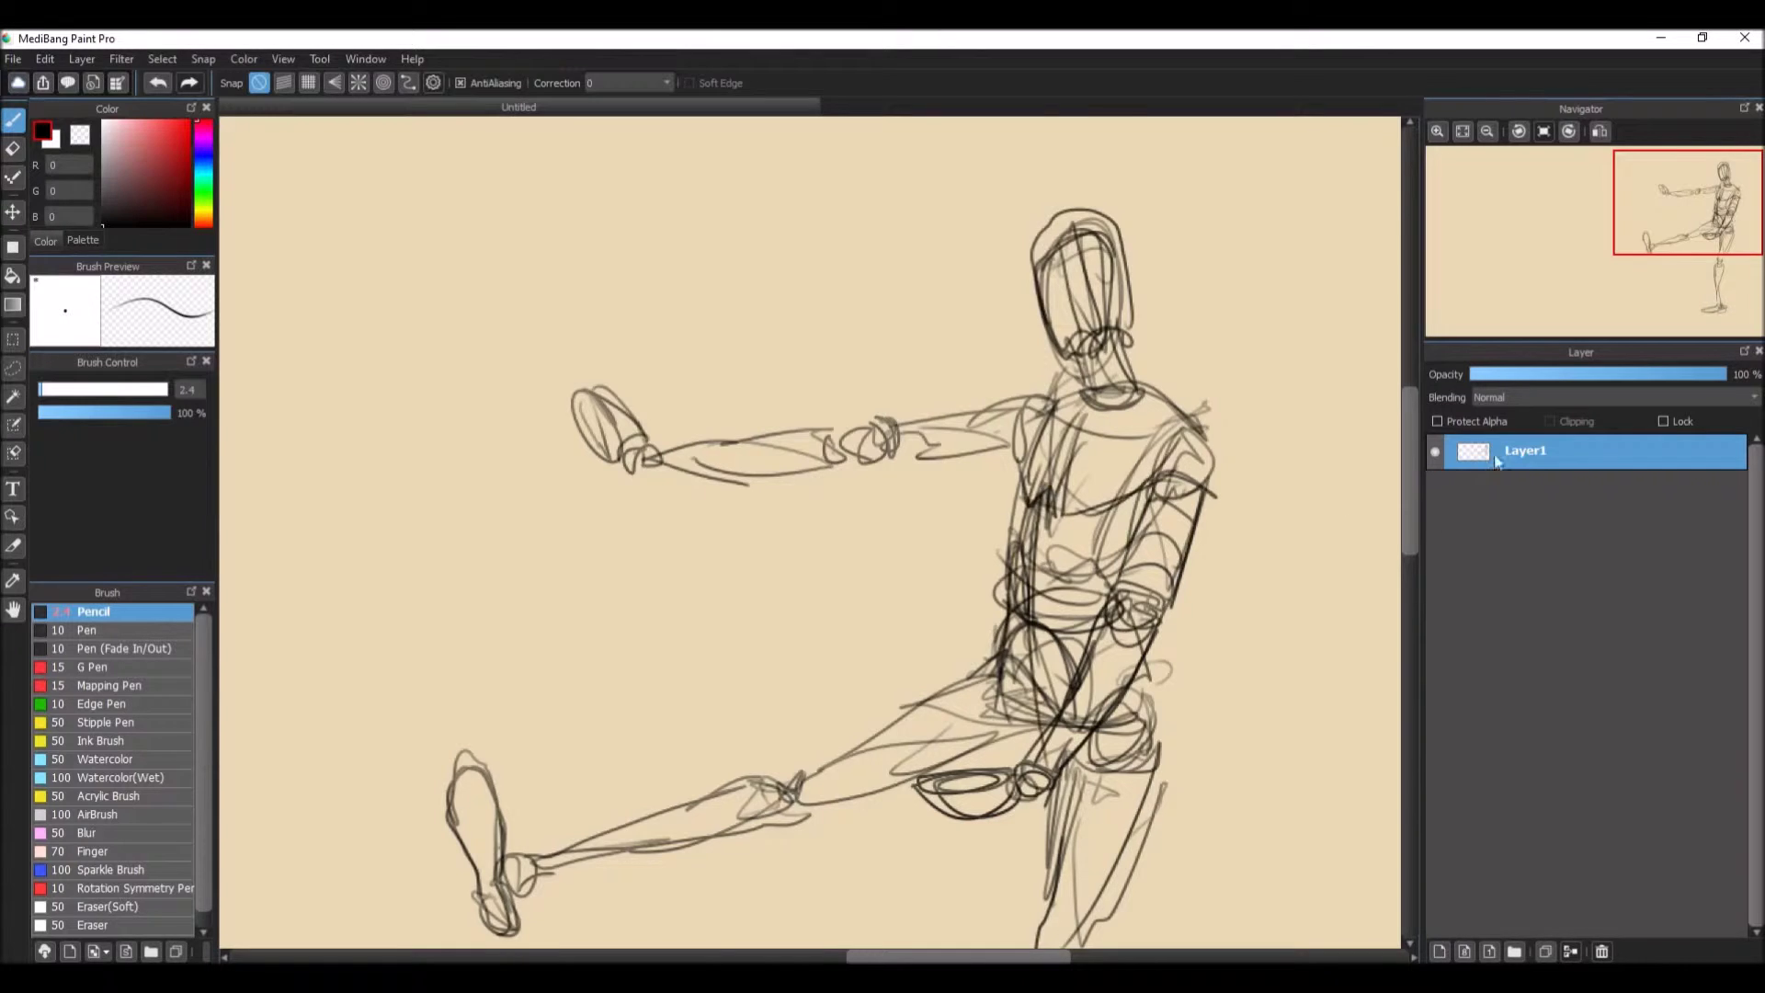
# Step: Start a second figure below the raised leg, sketching its torso, waist, and a bent arm with forearm and hand across the hips
pyautogui.moveTo(1407, 477); pyautogui.dragTo(1407, 604)
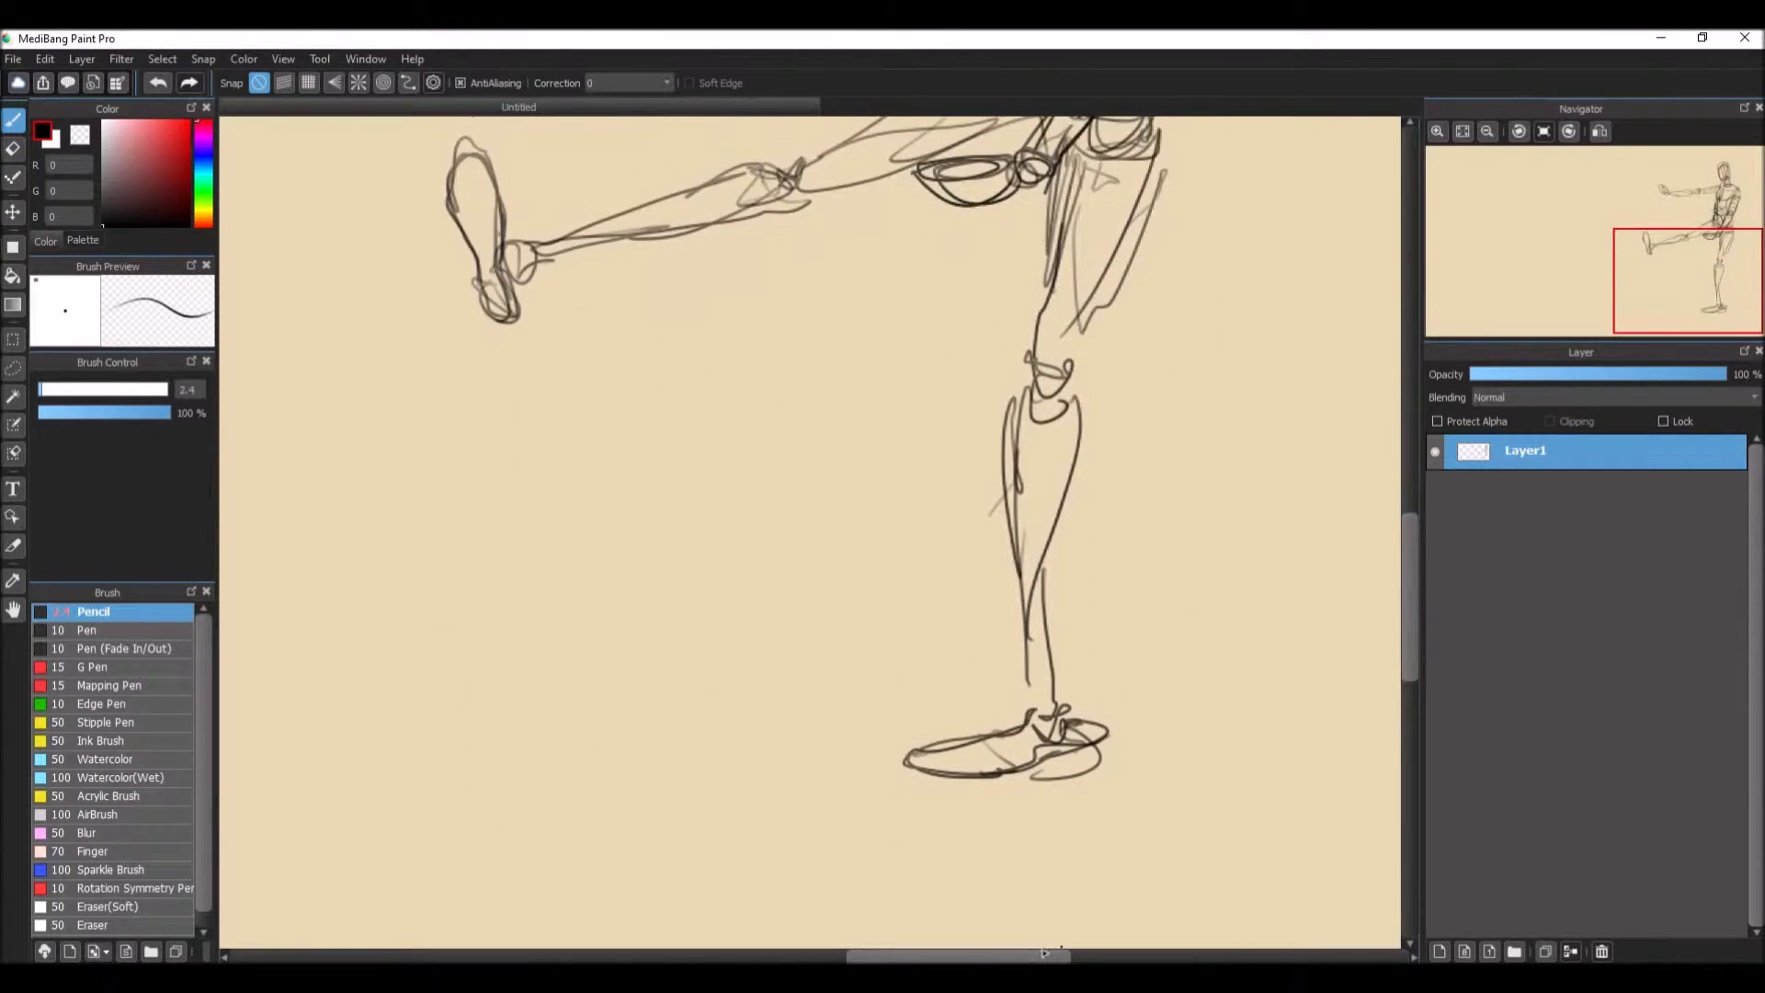
pyautogui.moveTo(1044, 954); pyautogui.dragTo(984, 954)
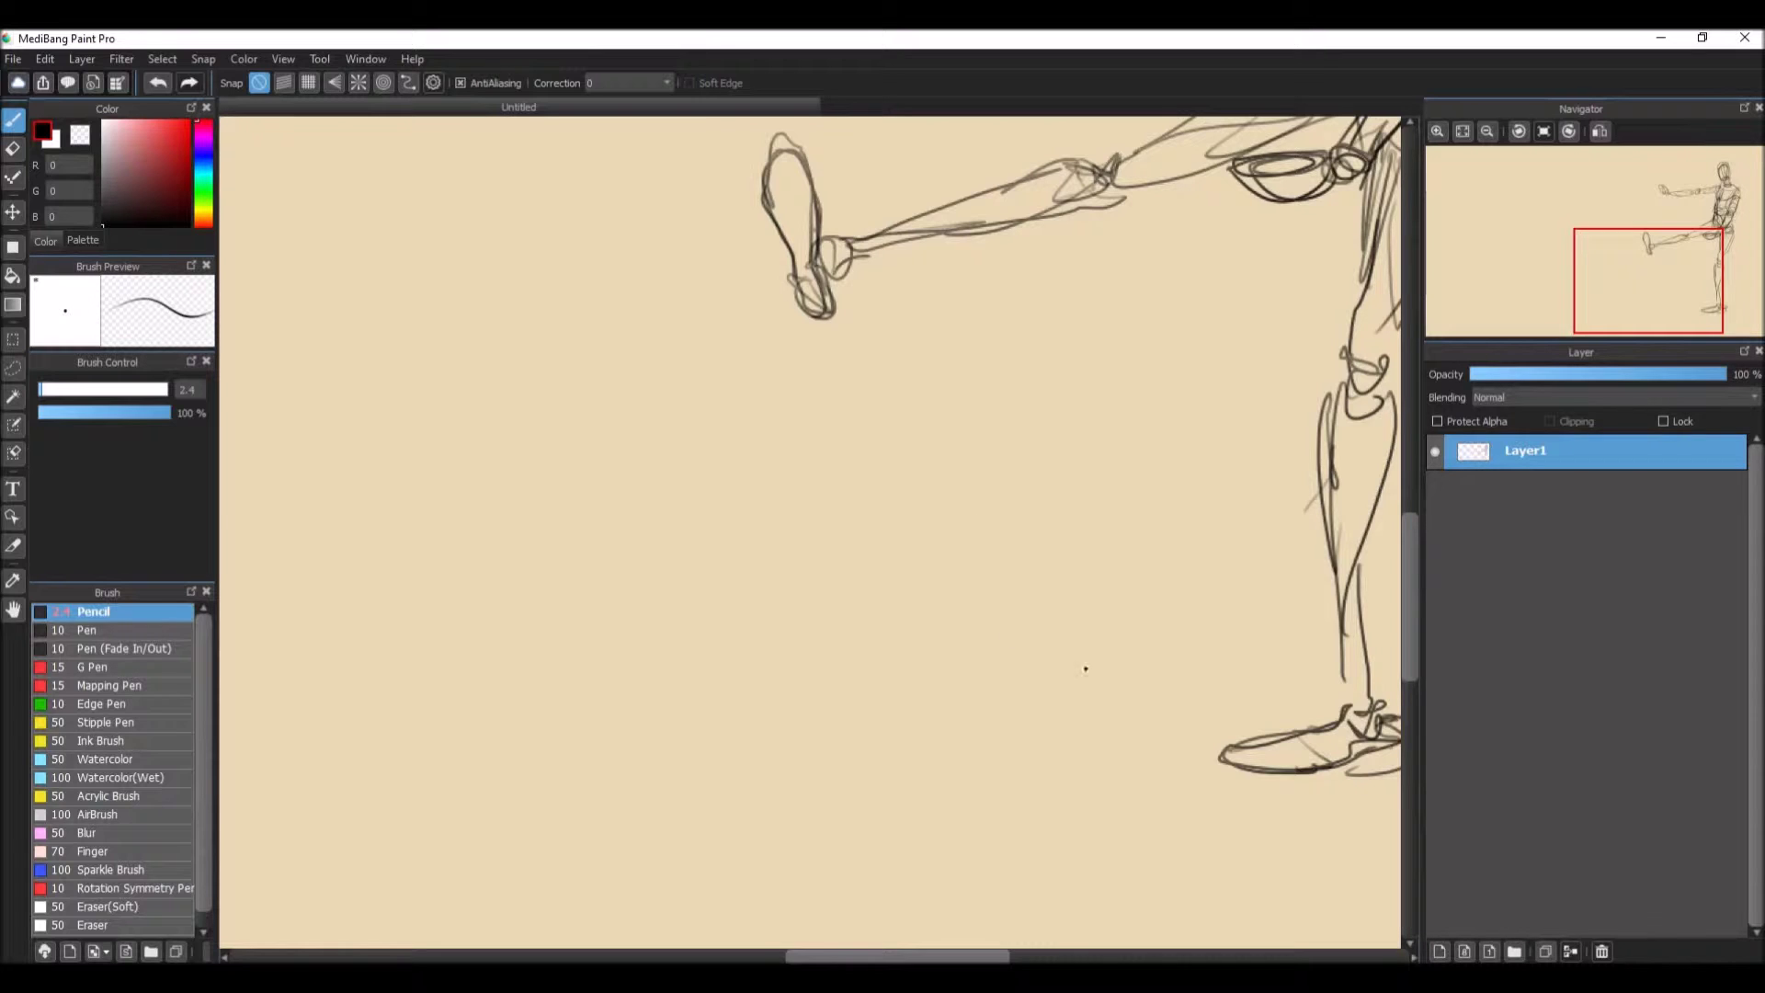
pyautogui.moveTo(1030, 388)
pyautogui.mouseDown()
pyautogui.moveTo(898, 460)
pyautogui.moveTo(1057, 459)
pyautogui.mouseUp()
pyautogui.moveTo(1081, 459)
pyautogui.mouseDown()
pyautogui.moveTo(909, 485)
pyautogui.moveTo(958, 593)
pyautogui.moveTo(905, 557)
pyautogui.mouseUp()
pyautogui.moveTo(906, 483)
pyautogui.mouseDown()
pyautogui.moveTo(1029, 634)
pyautogui.moveTo(947, 713)
pyautogui.mouseUp()
pyautogui.moveTo(1038, 634); pyautogui.dragTo(915, 689)
pyautogui.moveTo(928, 405)
pyautogui.mouseDown()
pyautogui.moveTo(902, 458)
pyautogui.moveTo(889, 409)
pyautogui.moveTo(850, 597)
pyautogui.mouseUp()
pyautogui.moveTo(910, 483)
pyautogui.mouseDown()
pyautogui.moveTo(887, 634)
pyautogui.moveTo(836, 657)
pyautogui.moveTo(878, 662)
pyautogui.mouseUp()
pyautogui.moveTo(942, 634); pyautogui.dragTo(883, 634)
pyautogui.moveTo(841, 678); pyautogui.dragTo(1015, 663)
pyautogui.moveTo(942, 648)
pyautogui.mouseDown()
pyautogui.moveTo(1011, 648)
pyautogui.moveTo(1038, 671)
pyautogui.moveTo(1057, 625)
pyautogui.moveTo(1137, 628)
pyautogui.mouseUp()
pyautogui.moveTo(1138, 629); pyautogui.dragTo(1048, 669)
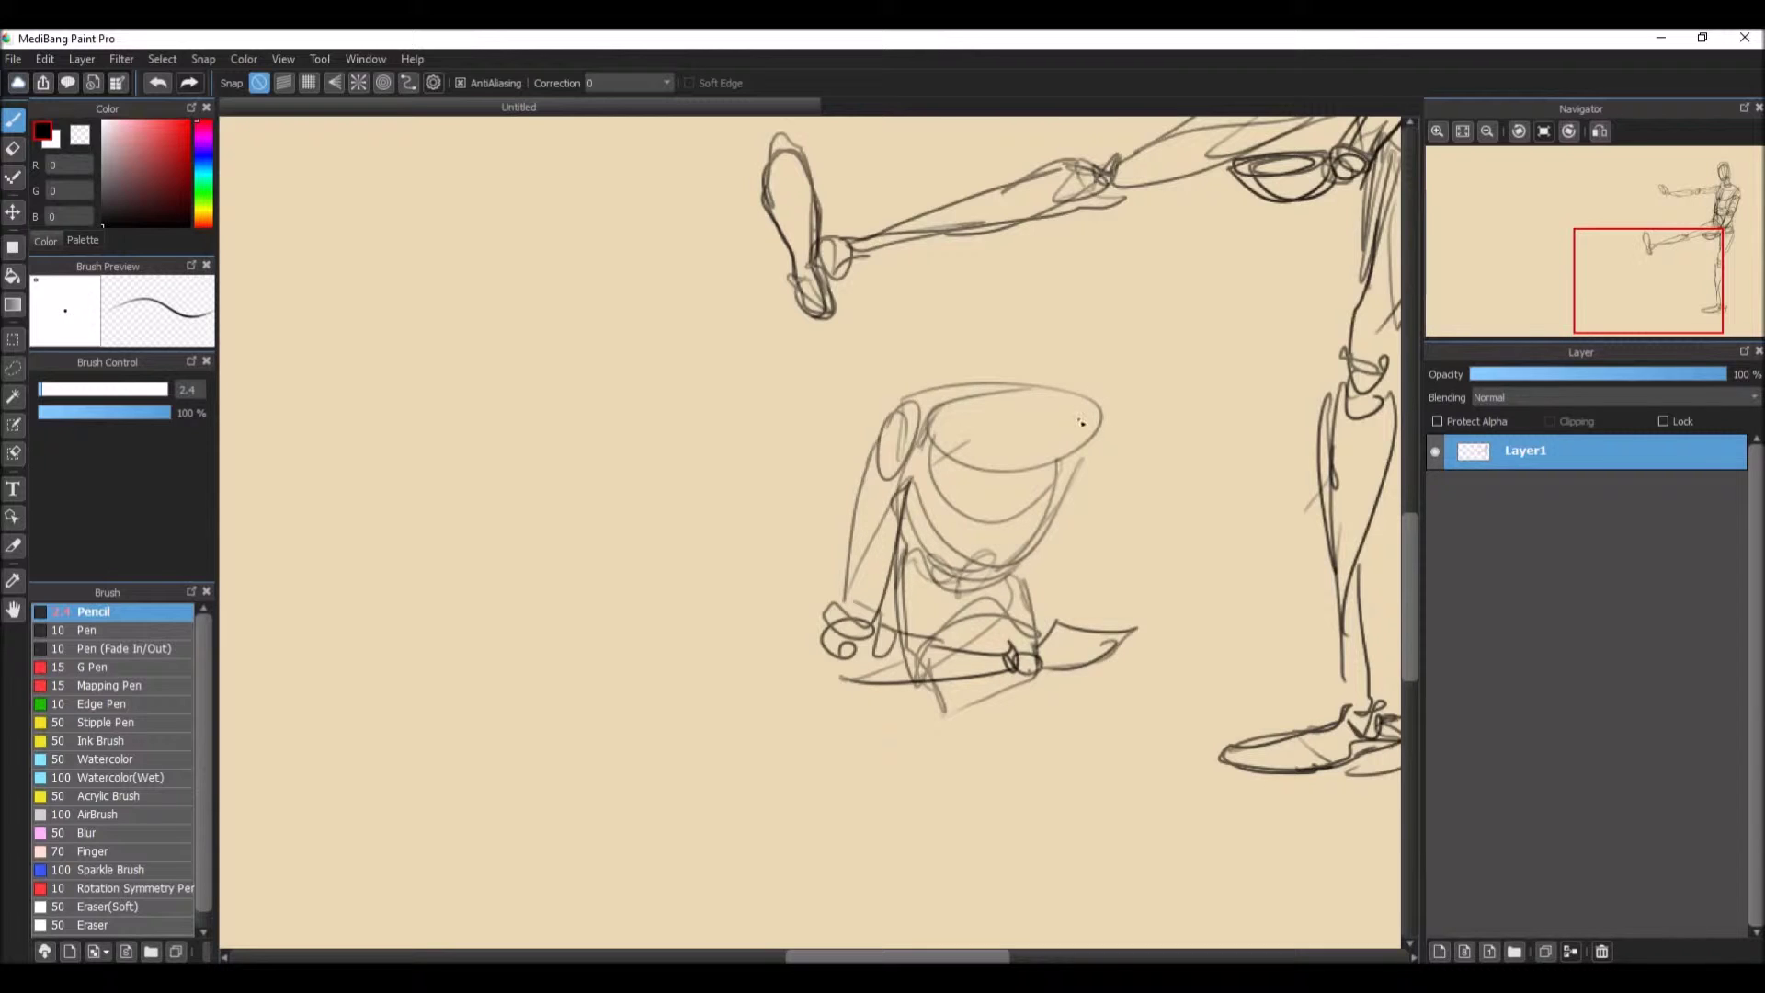
# Step: Sketch the second figure's head with face guidelines, and add its neckline and other shoulder
pyautogui.moveTo(1081, 422)
pyautogui.mouseDown()
pyautogui.moveTo(1086, 480)
pyautogui.moveTo(1083, 408)
pyautogui.mouseUp()
pyautogui.moveTo(942, 404)
pyautogui.mouseDown()
pyautogui.moveTo(1075, 386)
pyautogui.moveTo(1055, 393)
pyautogui.mouseUp()
pyautogui.moveTo(960, 265); pyautogui.dragTo(974, 419)
pyautogui.moveTo(1047, 419)
pyautogui.mouseDown()
pyautogui.moveTo(1052, 344)
pyautogui.moveTo(949, 269)
pyautogui.mouseUp()
pyautogui.moveTo(961, 405); pyautogui.dragTo(1048, 418)
pyautogui.moveTo(1007, 257); pyautogui.dragTo(1022, 404)
pyautogui.moveTo(1018, 256); pyautogui.dragTo(1034, 405)
pyautogui.moveTo(968, 354)
pyautogui.mouseDown()
pyautogui.moveTo(1050, 331)
pyautogui.moveTo(1042, 260)
pyautogui.mouseUp()
pyautogui.moveTo(1034, 296)
pyautogui.mouseDown()
pyautogui.moveTo(980, 317)
pyautogui.moveTo(979, 253)
pyautogui.mouseUp()
pyautogui.moveTo(968, 242)
pyautogui.mouseDown()
pyautogui.moveTo(1050, 284)
pyautogui.moveTo(947, 312)
pyautogui.mouseUp()
pyautogui.moveTo(960, 314); pyautogui.dragTo(1044, 294)
pyautogui.moveTo(1046, 271)
pyautogui.mouseDown()
pyautogui.moveTo(1055, 413)
pyautogui.moveTo(959, 380)
pyautogui.moveTo(1046, 469)
pyautogui.mouseUp()
# Step: Sketch the second figure's hips, thighs, knees and lower legs down to the canvas's lower edge
pyautogui.scroll(-3, 1383, 572)
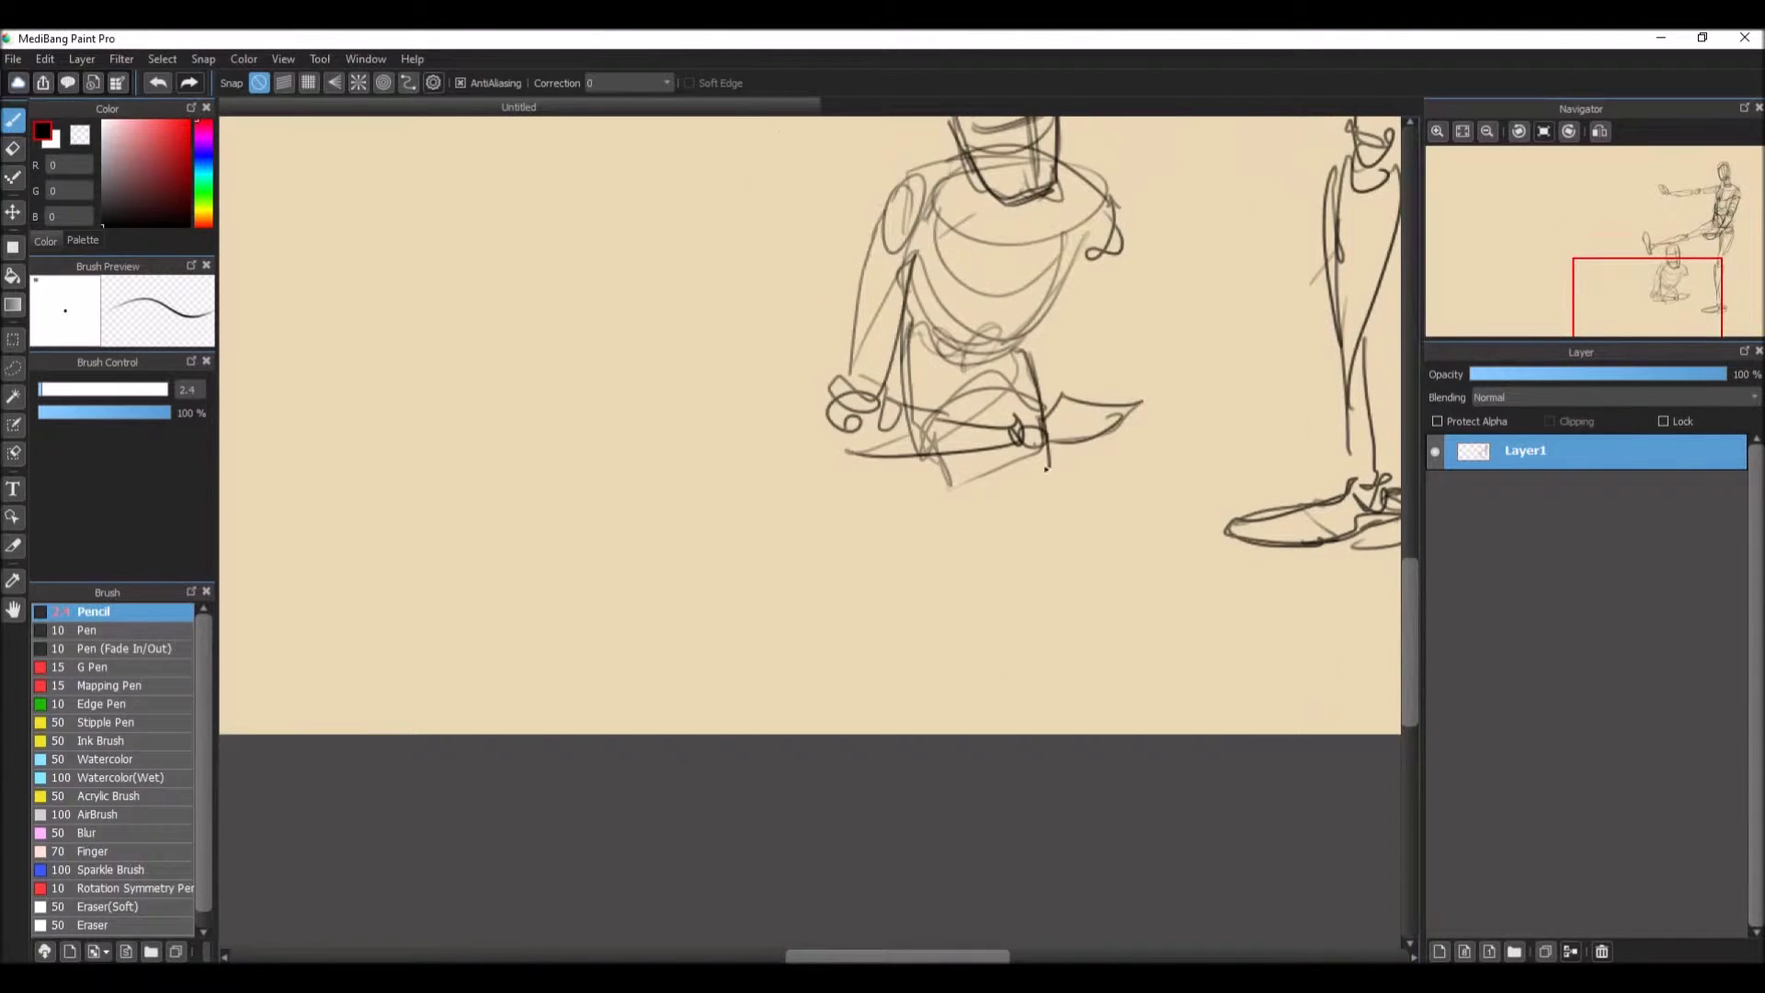
pyautogui.moveTo(922, 487); pyautogui.dragTo(912, 515)
pyautogui.moveTo(905, 489)
pyautogui.mouseDown()
pyautogui.moveTo(976, 482)
pyautogui.moveTo(945, 587)
pyautogui.mouseUp()
pyautogui.moveTo(897, 434); pyautogui.dragTo(891, 519)
pyautogui.moveTo(899, 538); pyautogui.dragTo(947, 587)
pyautogui.moveTo(890, 517); pyautogui.dragTo(876, 618)
pyautogui.moveTo(957, 538); pyautogui.dragTo(890, 731)
pyautogui.moveTo(875, 666); pyautogui.dragTo(883, 733)
pyautogui.moveTo(1056, 446)
pyautogui.mouseDown()
pyautogui.moveTo(1009, 494)
pyautogui.moveTo(1059, 597)
pyautogui.mouseUp()
pyautogui.moveTo(988, 515)
pyautogui.mouseDown()
pyautogui.moveTo(1011, 635)
pyautogui.moveTo(1048, 648)
pyautogui.mouseUp()
pyautogui.moveTo(1034, 657)
pyautogui.mouseDown()
pyautogui.moveTo(1050, 710)
pyautogui.moveTo(1011, 652)
pyautogui.mouseUp()
pyautogui.moveTo(1044, 630); pyautogui.dragTo(1020, 730)
pyautogui.moveTo(924, 643); pyautogui.dragTo(901, 735)
pyautogui.moveTo(896, 689); pyautogui.dragTo(860, 736)
pyautogui.moveTo(881, 501); pyautogui.dragTo(871, 688)
pyautogui.moveTo(896, 377); pyautogui.dragTo(877, 552)
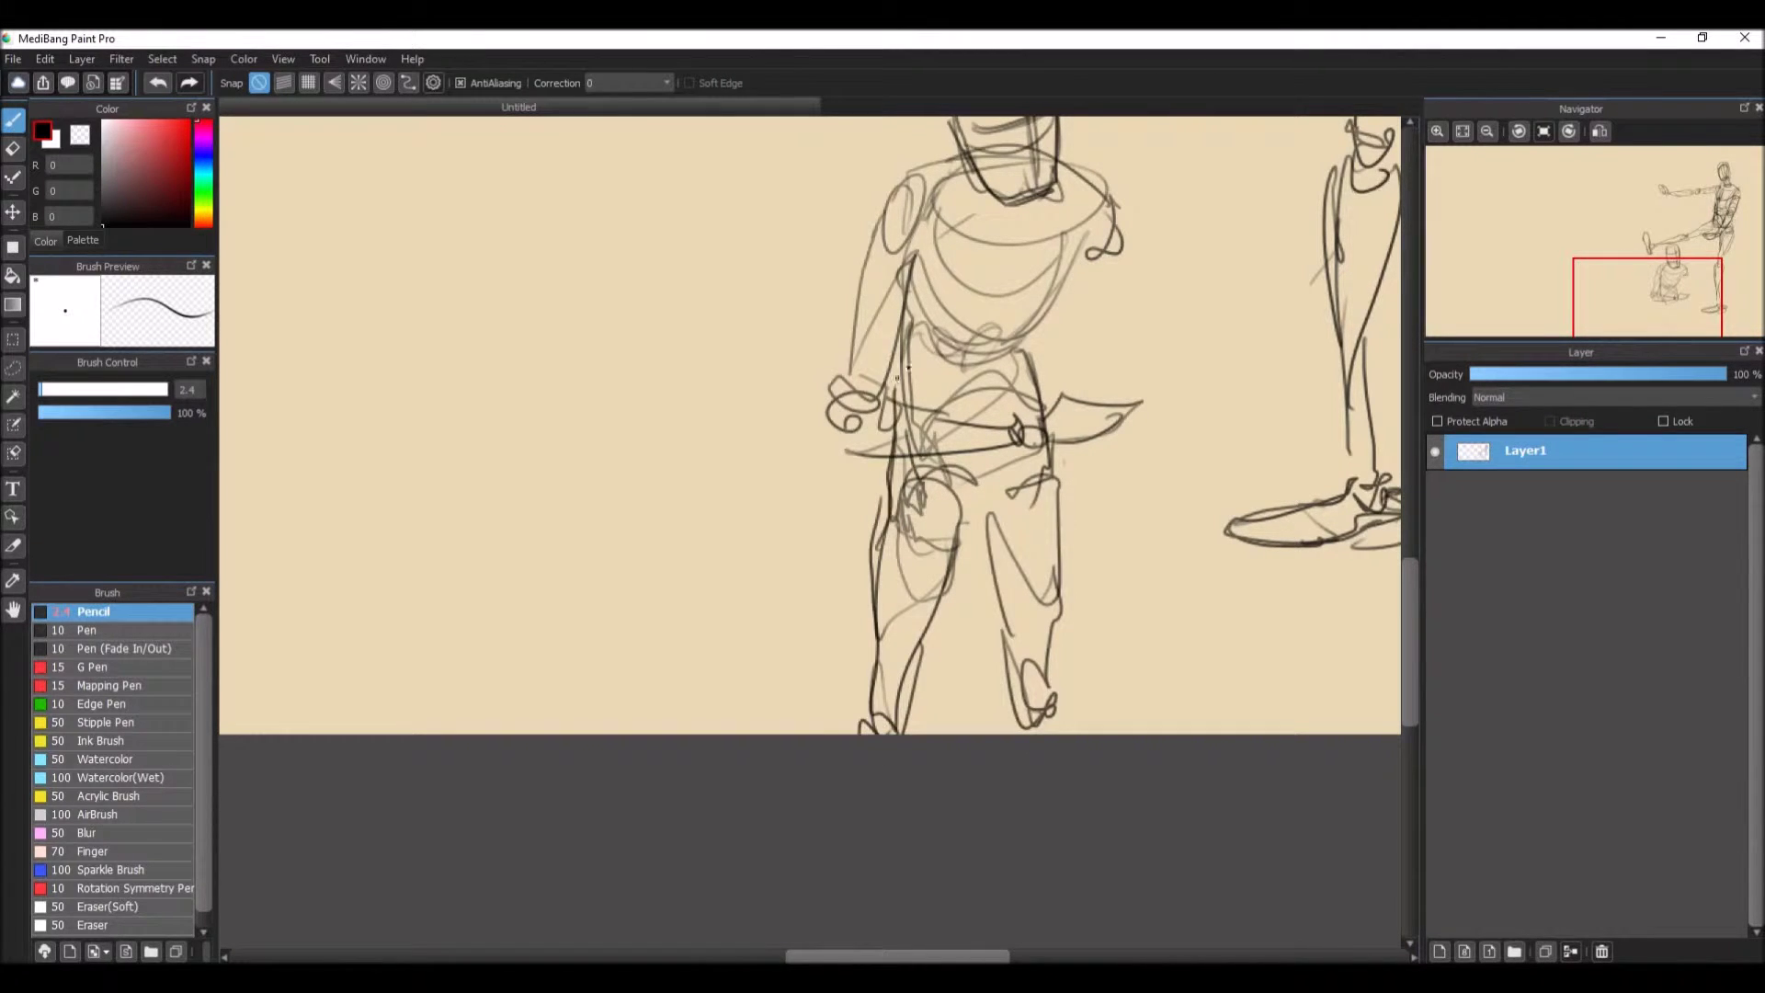
# Step: Sketch the second figure's extended arm across the standing leg, and add fingers to both of its hands
pyautogui.moveTo(1121, 237)
pyautogui.mouseDown()
pyautogui.moveTo(1114, 265)
pyautogui.moveTo(1207, 299)
pyautogui.mouseUp()
pyautogui.moveTo(1103, 266); pyautogui.dragTo(1231, 326)
pyautogui.moveTo(1223, 298); pyautogui.dragTo(1273, 358)
pyautogui.moveTo(1353, 243); pyautogui.dragTo(905, 247)
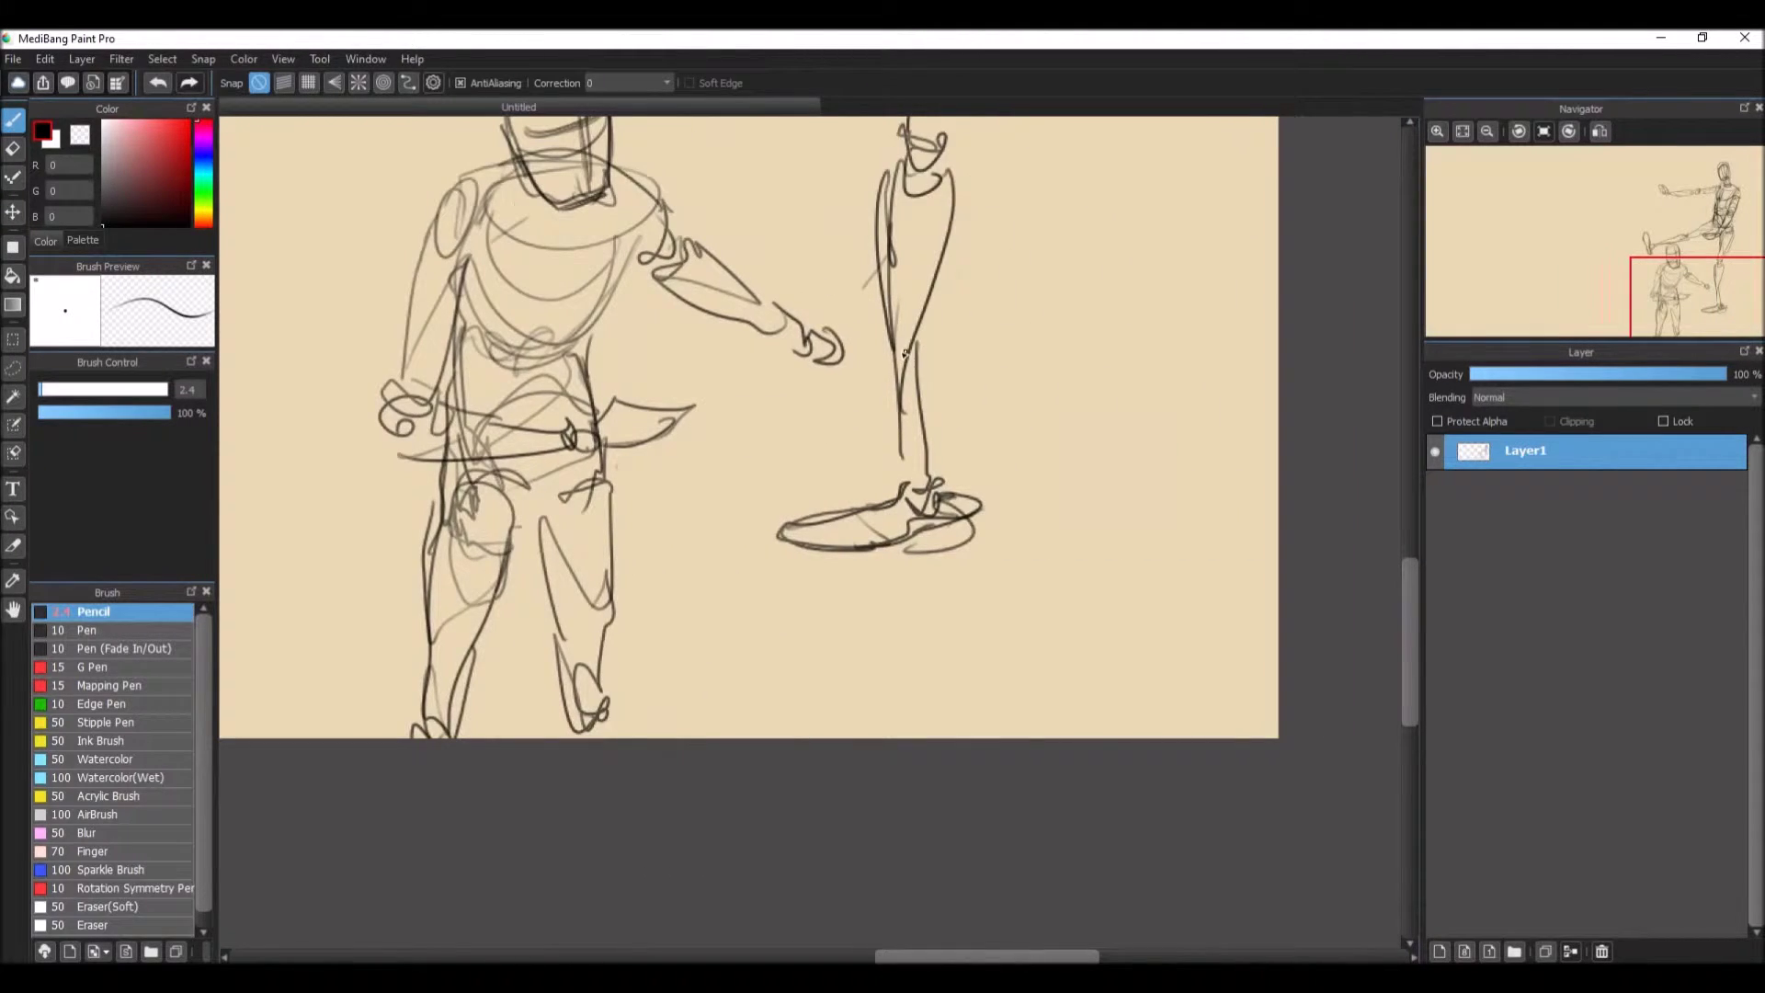
pyautogui.moveTo(831, 315)
pyautogui.mouseDown()
pyautogui.moveTo(837, 373)
pyautogui.moveTo(955, 393)
pyautogui.mouseUp()
pyautogui.moveTo(831, 372)
pyautogui.mouseDown()
pyautogui.moveTo(1011, 401)
pyautogui.moveTo(1057, 455)
pyautogui.moveTo(1039, 413)
pyautogui.mouseUp()
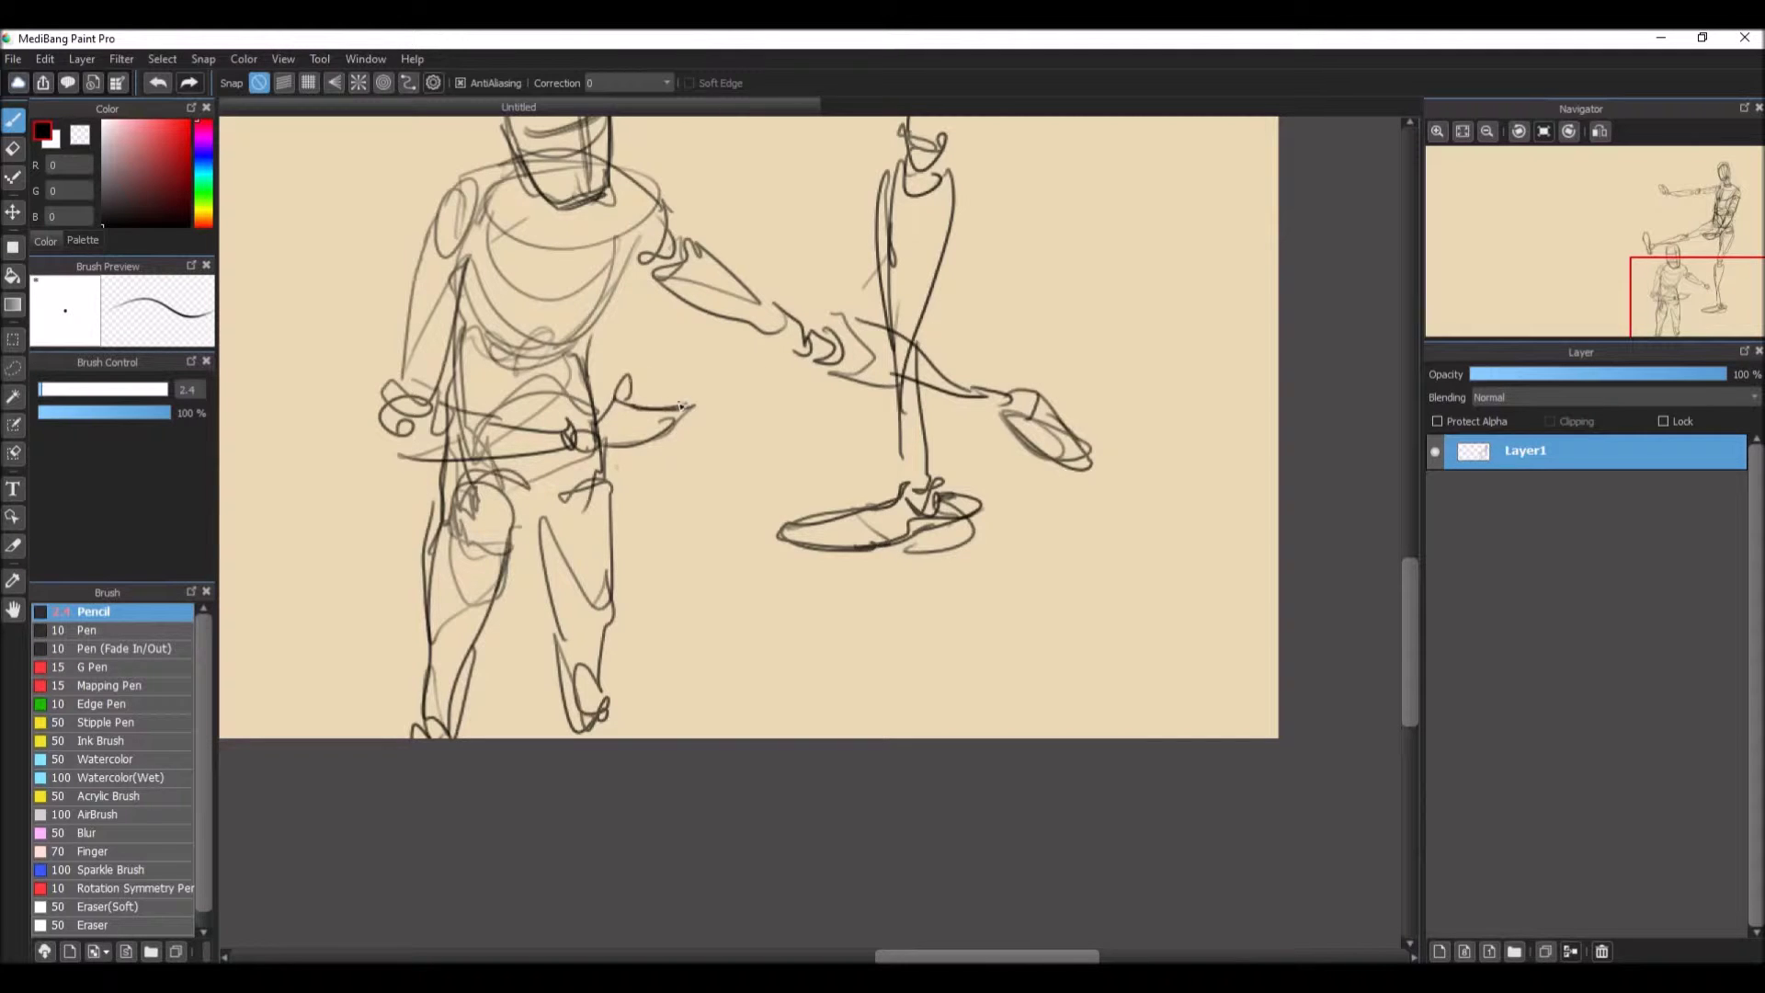
pyautogui.moveTo(681, 405); pyautogui.dragTo(696, 386)
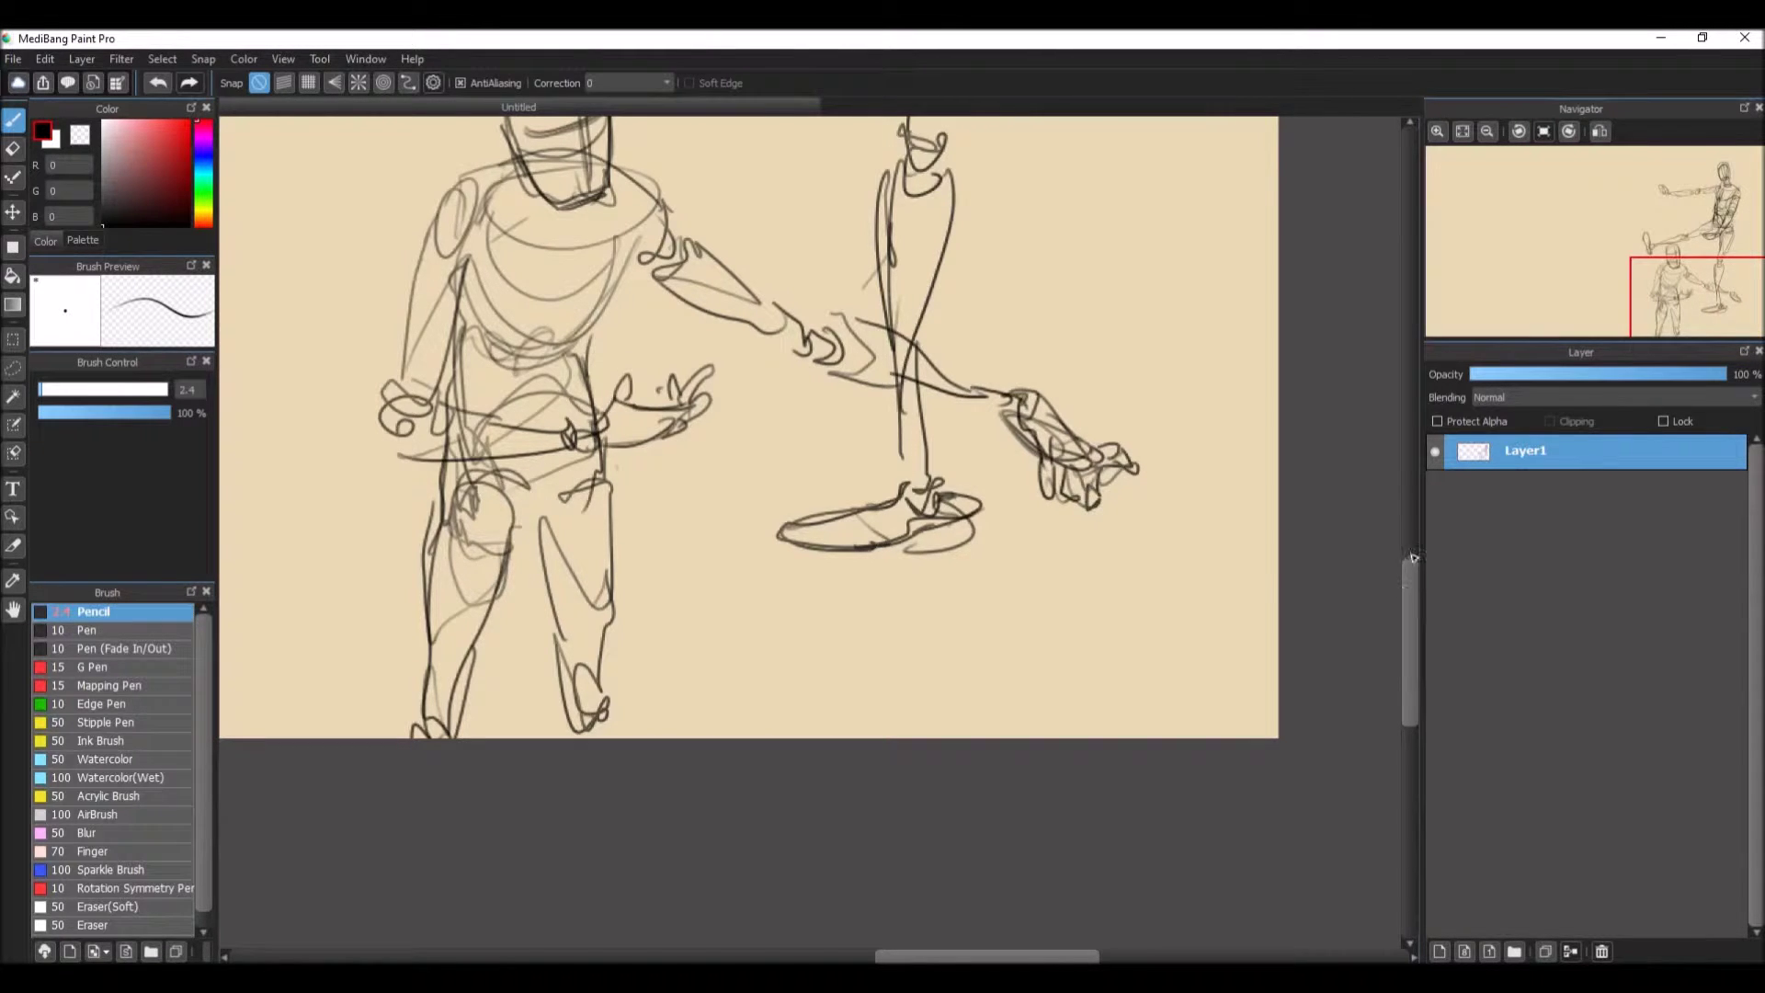
# Step: Start a third figure facing away from the first, sketching its curved back, ribcage and waist
pyautogui.moveTo(1413, 557); pyautogui.dragTo(1407, 318)
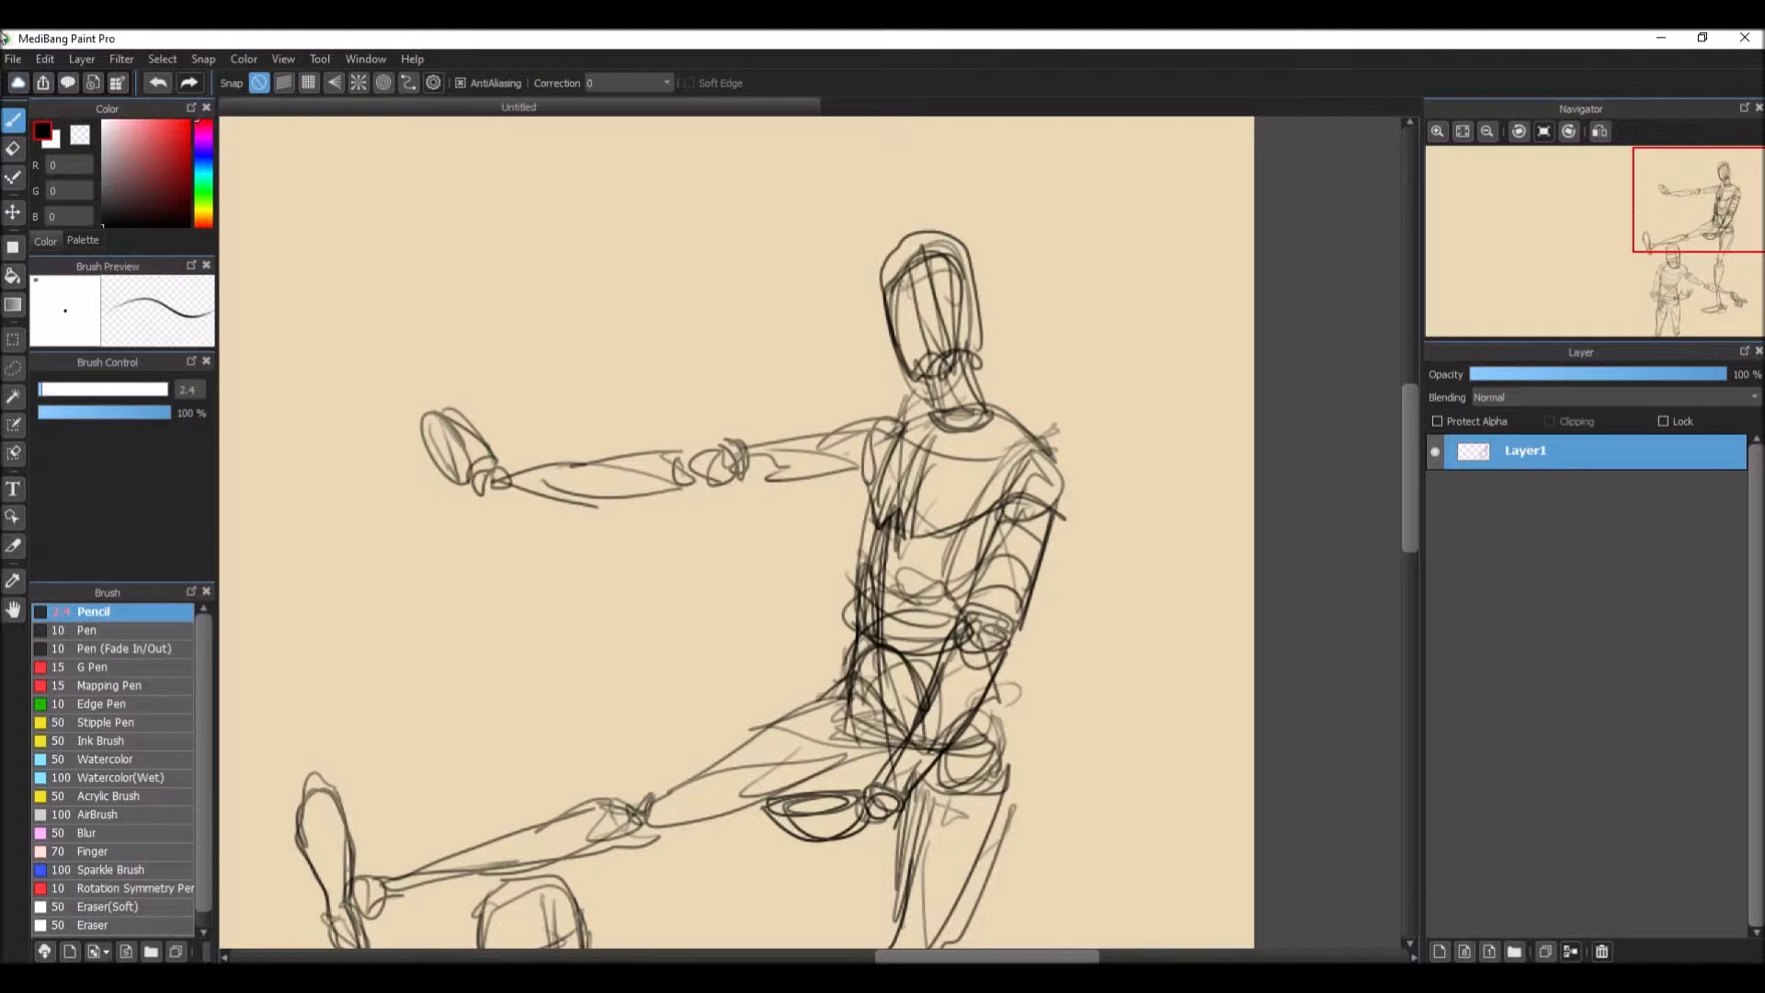
pyautogui.moveTo(968, 955); pyautogui.dragTo(878, 956)
pyautogui.moveTo(665, 227)
pyautogui.mouseDown()
pyautogui.moveTo(841, 481)
pyautogui.moveTo(683, 218)
pyautogui.mouseUp()
pyautogui.moveTo(793, 308); pyautogui.dragTo(835, 492)
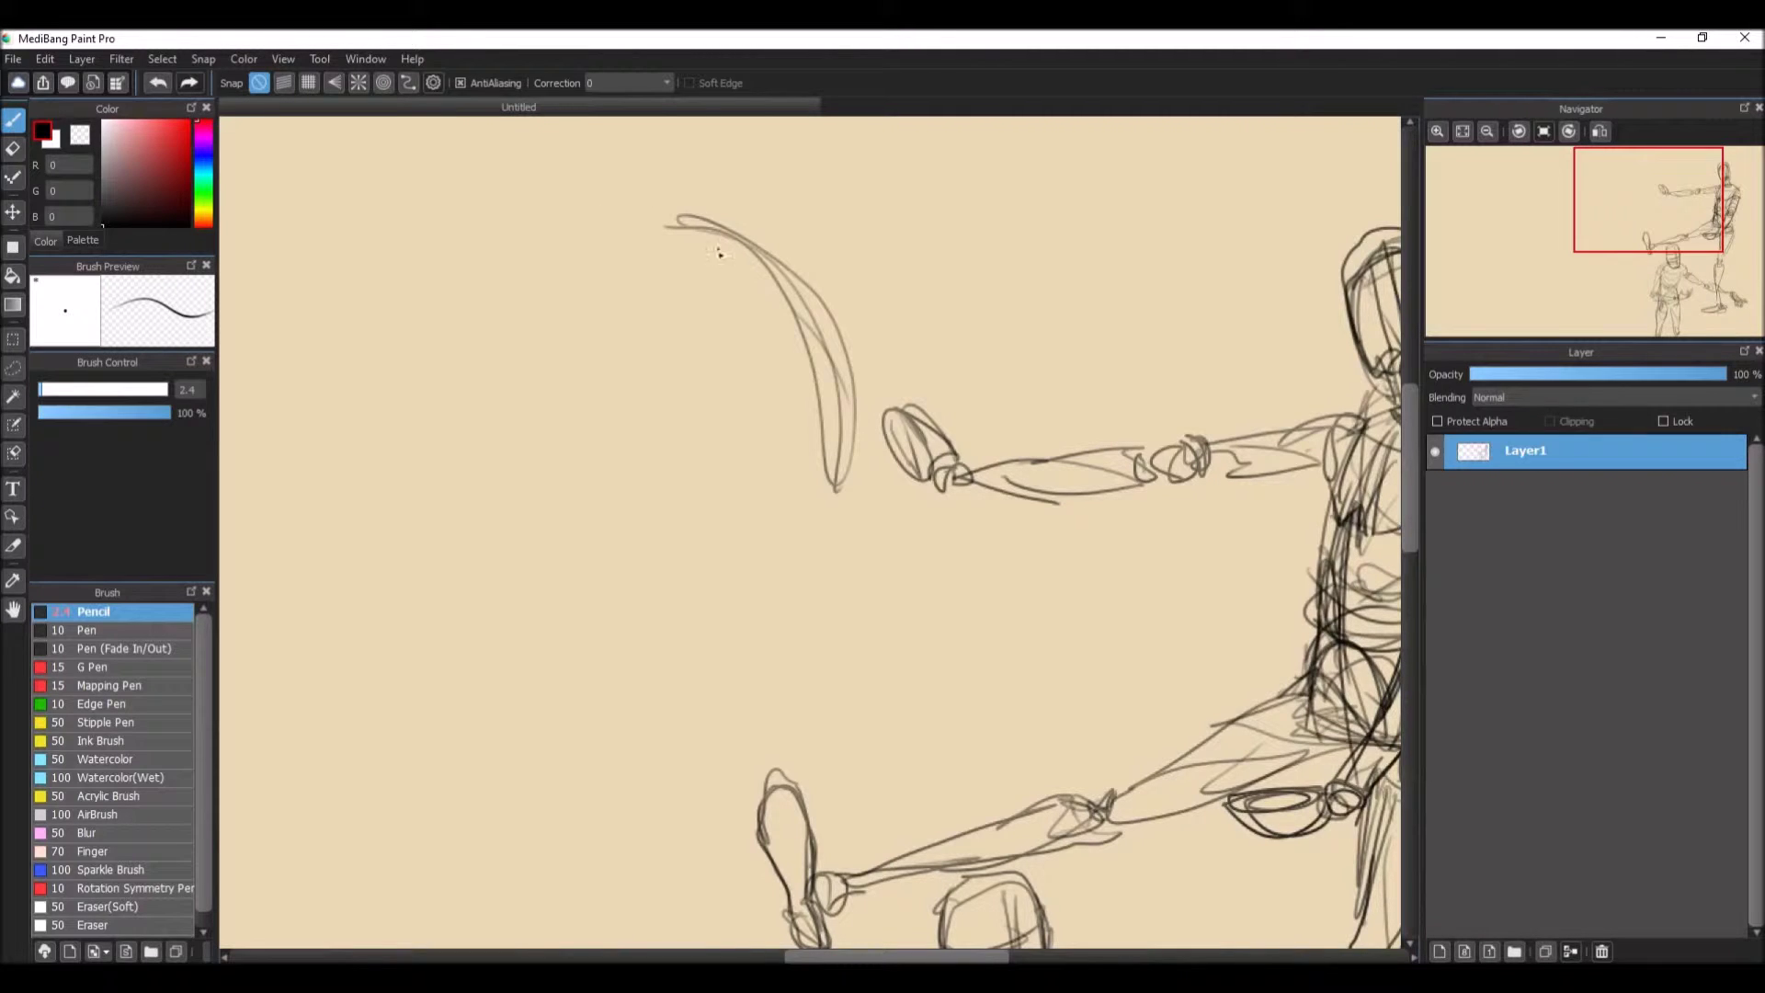
pyautogui.moveTo(690, 204); pyautogui.dragTo(697, 247)
pyautogui.moveTo(682, 221); pyautogui.dragTo(700, 393)
pyautogui.moveTo(658, 257); pyautogui.dragTo(700, 399)
pyautogui.moveTo(685, 221); pyautogui.dragTo(694, 391)
pyautogui.moveTo(654, 363)
pyautogui.mouseDown()
pyautogui.moveTo(749, 454)
pyautogui.moveTo(740, 422)
pyautogui.moveTo(803, 445)
pyautogui.moveTo(764, 427)
pyautogui.moveTo(815, 314)
pyautogui.moveTo(758, 459)
pyautogui.moveTo(821, 602)
pyautogui.mouseUp()
pyautogui.moveTo(733, 464); pyautogui.dragTo(757, 568)
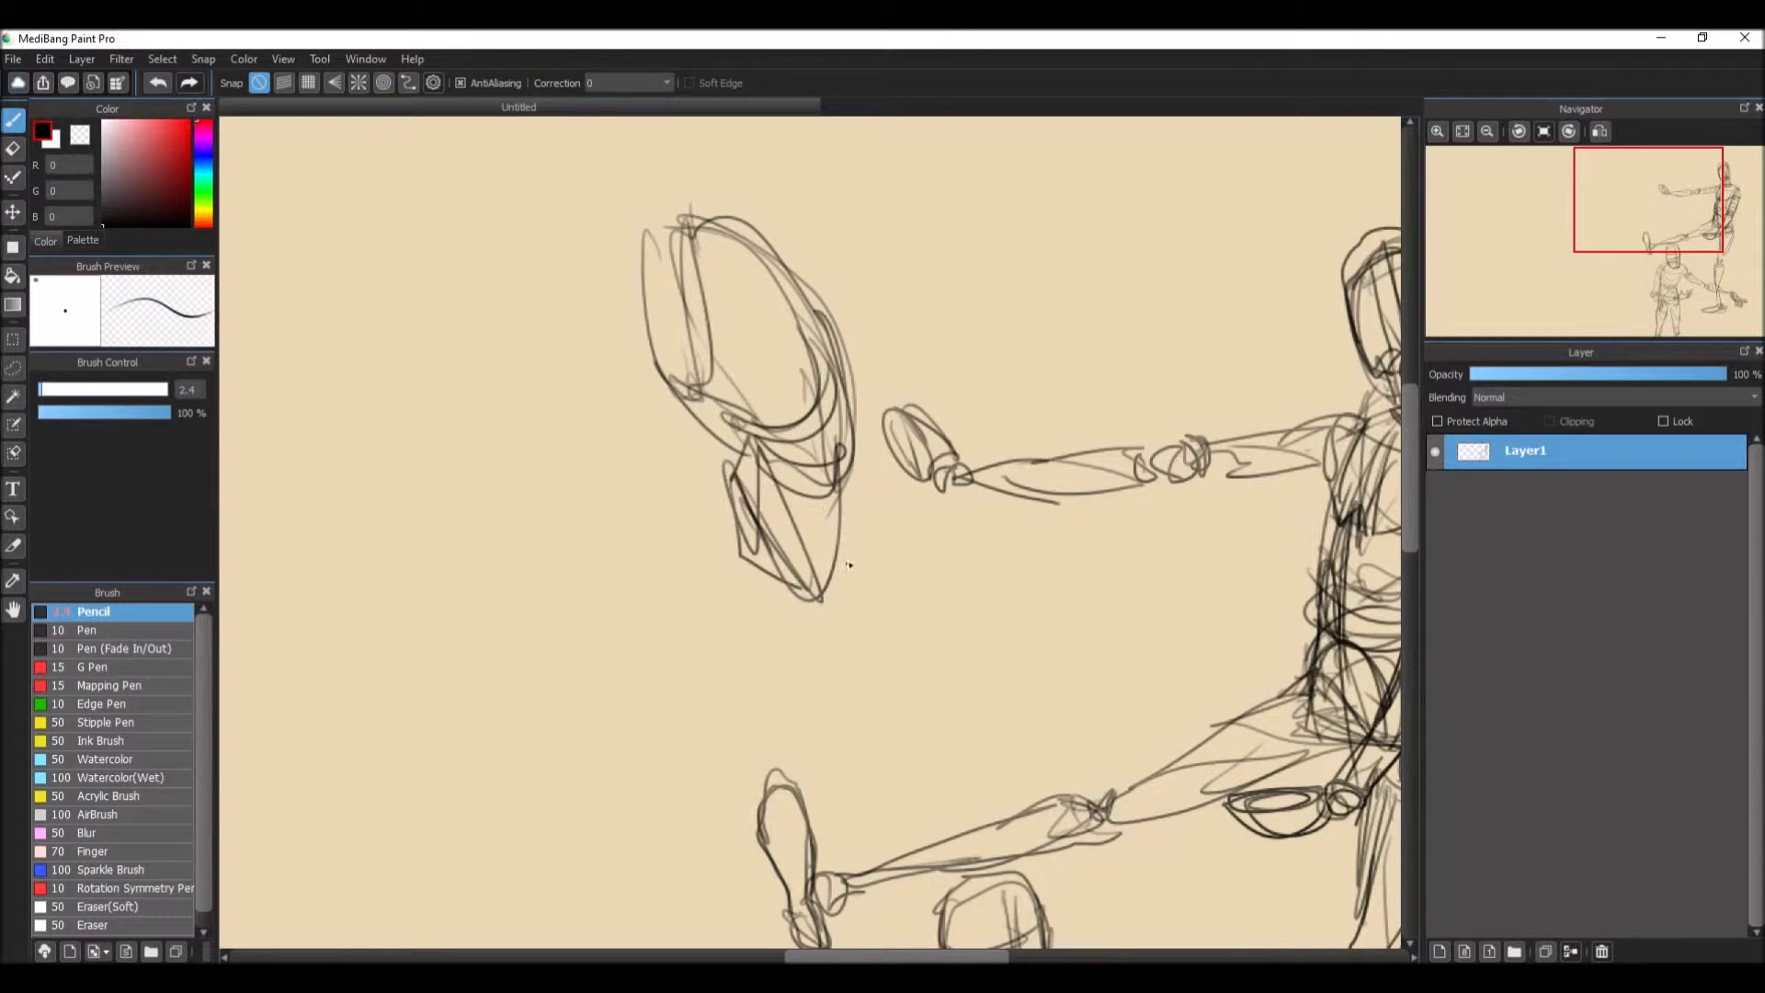
# Step: Sketch the third figure's hip joint and its raised leg with horizontal thigh, bent knee and vertical shin
pyautogui.moveTo(841, 468)
pyautogui.mouseDown()
pyautogui.moveTo(828, 611)
pyautogui.moveTo(854, 625)
pyautogui.mouseUp()
pyautogui.moveTo(772, 542)
pyautogui.mouseDown()
pyautogui.moveTo(850, 629)
pyautogui.moveTo(518, 625)
pyautogui.moveTo(850, 614)
pyautogui.moveTo(868, 588)
pyautogui.mouseUp()
pyautogui.moveTo(501, 614)
pyautogui.mouseDown()
pyautogui.moveTo(480, 660)
pyautogui.moveTo(476, 896)
pyautogui.mouseUp()
pyautogui.moveTo(532, 662); pyautogui.dragTo(511, 919)
pyautogui.moveTo(508, 608); pyautogui.dragTo(504, 669)
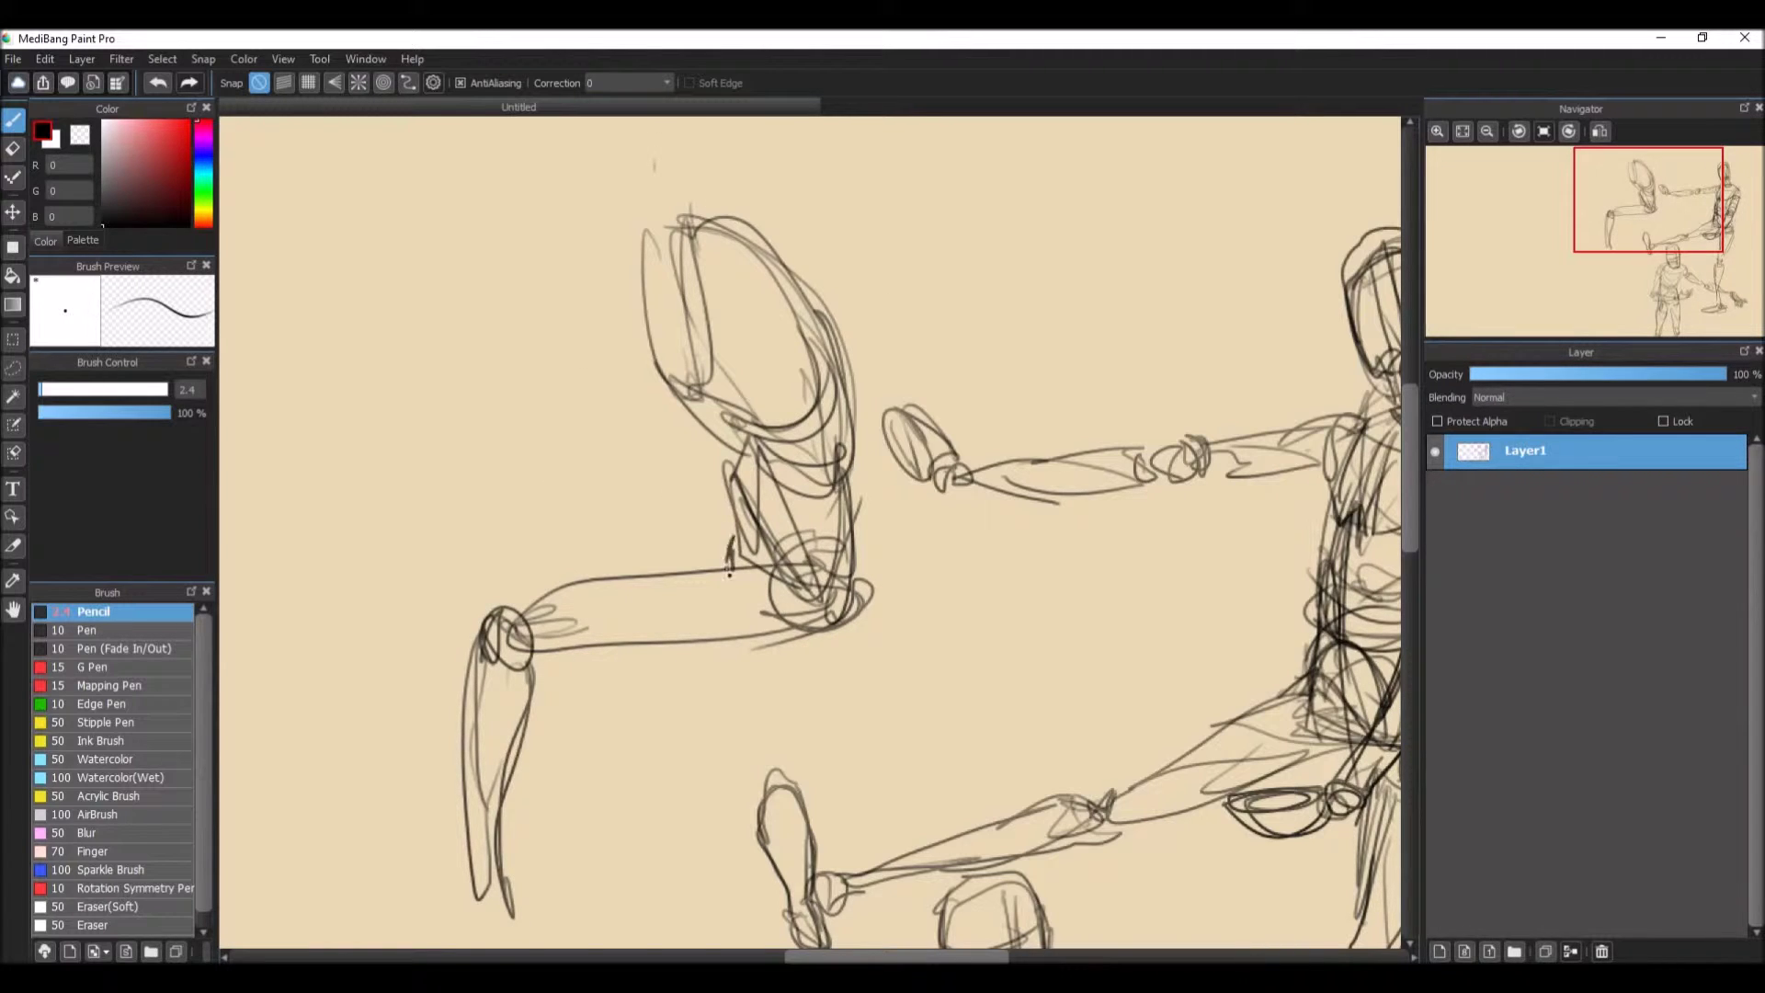
# Step: Sketch the third figure's standing leg with thigh, knee, lower leg, ankle and pointed foot
pyautogui.moveTo(1413, 530); pyautogui.dragTo(1409, 568)
pyautogui.moveTo(744, 453); pyautogui.dragTo(779, 602)
pyautogui.moveTo(820, 459)
pyautogui.mouseDown()
pyautogui.moveTo(782, 513)
pyautogui.moveTo(796, 614)
pyautogui.mouseUp()
pyautogui.moveTo(736, 460)
pyautogui.mouseDown()
pyautogui.moveTo(762, 627)
pyautogui.moveTo(786, 664)
pyautogui.mouseUp()
pyautogui.moveTo(793, 627); pyautogui.dragTo(765, 653)
pyautogui.moveTo(1409, 552); pyautogui.dragTo(1409, 621)
pyautogui.moveTo(811, 288); pyautogui.dragTo(826, 434)
pyautogui.moveTo(768, 329); pyautogui.dragTo(807, 536)
pyautogui.moveTo(832, 377); pyautogui.dragTo(843, 610)
pyautogui.moveTo(812, 540)
pyautogui.mouseDown()
pyautogui.moveTo(830, 644)
pyautogui.moveTo(859, 682)
pyautogui.mouseUp()
pyautogui.moveTo(845, 626)
pyautogui.mouseDown()
pyautogui.moveTo(875, 672)
pyautogui.moveTo(853, 685)
pyautogui.mouseUp()
pyautogui.moveTo(818, 649)
pyautogui.mouseDown()
pyautogui.moveTo(860, 629)
pyautogui.moveTo(860, 683)
pyautogui.mouseUp()
pyautogui.moveTo(857, 682)
pyautogui.mouseDown()
pyautogui.moveTo(696, 691)
pyautogui.moveTo(782, 660)
pyautogui.mouseUp()
pyautogui.moveTo(831, 635)
pyautogui.mouseDown()
pyautogui.moveTo(805, 648)
pyautogui.moveTo(821, 676)
pyautogui.mouseUp()
pyautogui.moveTo(814, 648)
pyautogui.mouseDown()
pyautogui.moveTo(685, 658)
pyautogui.moveTo(868, 682)
pyautogui.mouseUp()
# Step: Sketch the ankle and foot on the third figure's raised leg
pyautogui.moveTo(1417, 521); pyautogui.dragTo(1417, 516)
pyautogui.scroll(2, 1417, 517)
pyautogui.moveTo(482, 548)
pyautogui.mouseDown()
pyautogui.moveTo(504, 609)
pyautogui.moveTo(531, 608)
pyautogui.mouseUp()
pyautogui.moveTo(516, 579)
pyautogui.mouseDown()
pyautogui.moveTo(542, 550)
pyautogui.moveTo(552, 591)
pyautogui.mouseUp()
pyautogui.moveTo(559, 596)
pyautogui.mouseDown()
pyautogui.moveTo(540, 617)
pyautogui.moveTo(414, 640)
pyautogui.mouseUp()
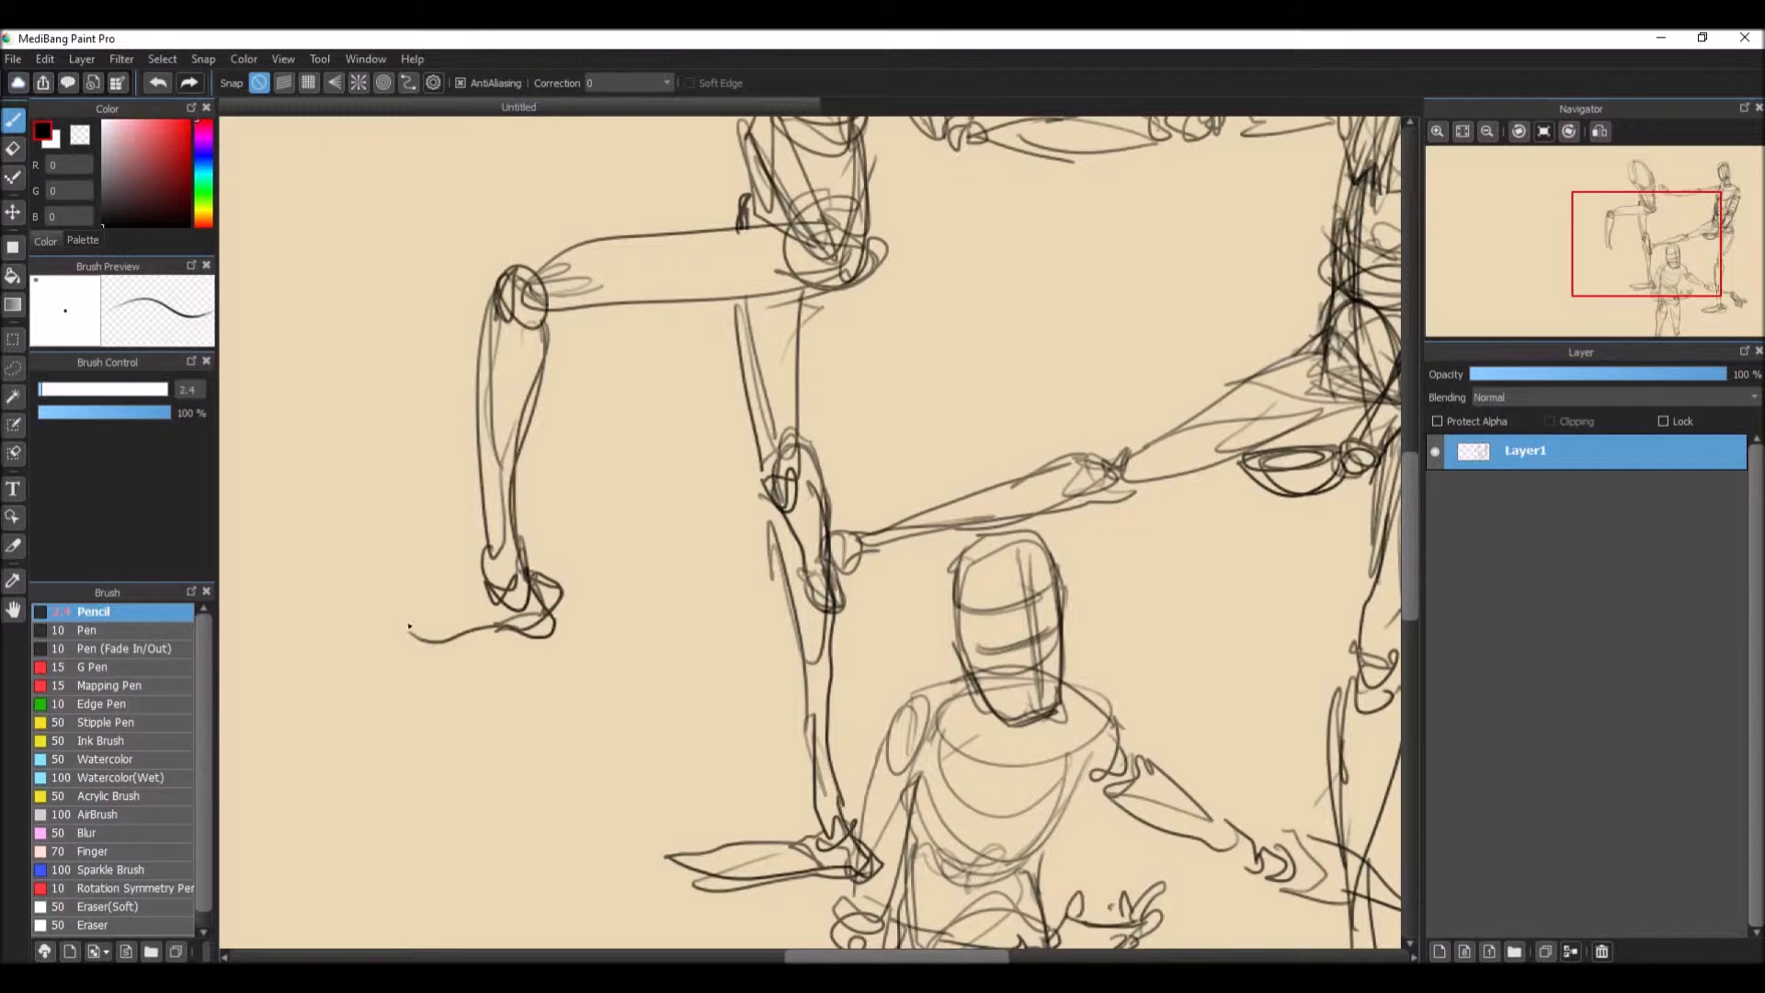
pyautogui.moveTo(473, 578)
pyautogui.mouseDown()
pyautogui.moveTo(359, 614)
pyautogui.moveTo(404, 643)
pyautogui.moveTo(441, 581)
pyautogui.mouseUp()
pyautogui.moveTo(492, 579)
pyautogui.mouseDown()
pyautogui.moveTo(400, 596)
pyautogui.moveTo(502, 639)
pyautogui.mouseUp()
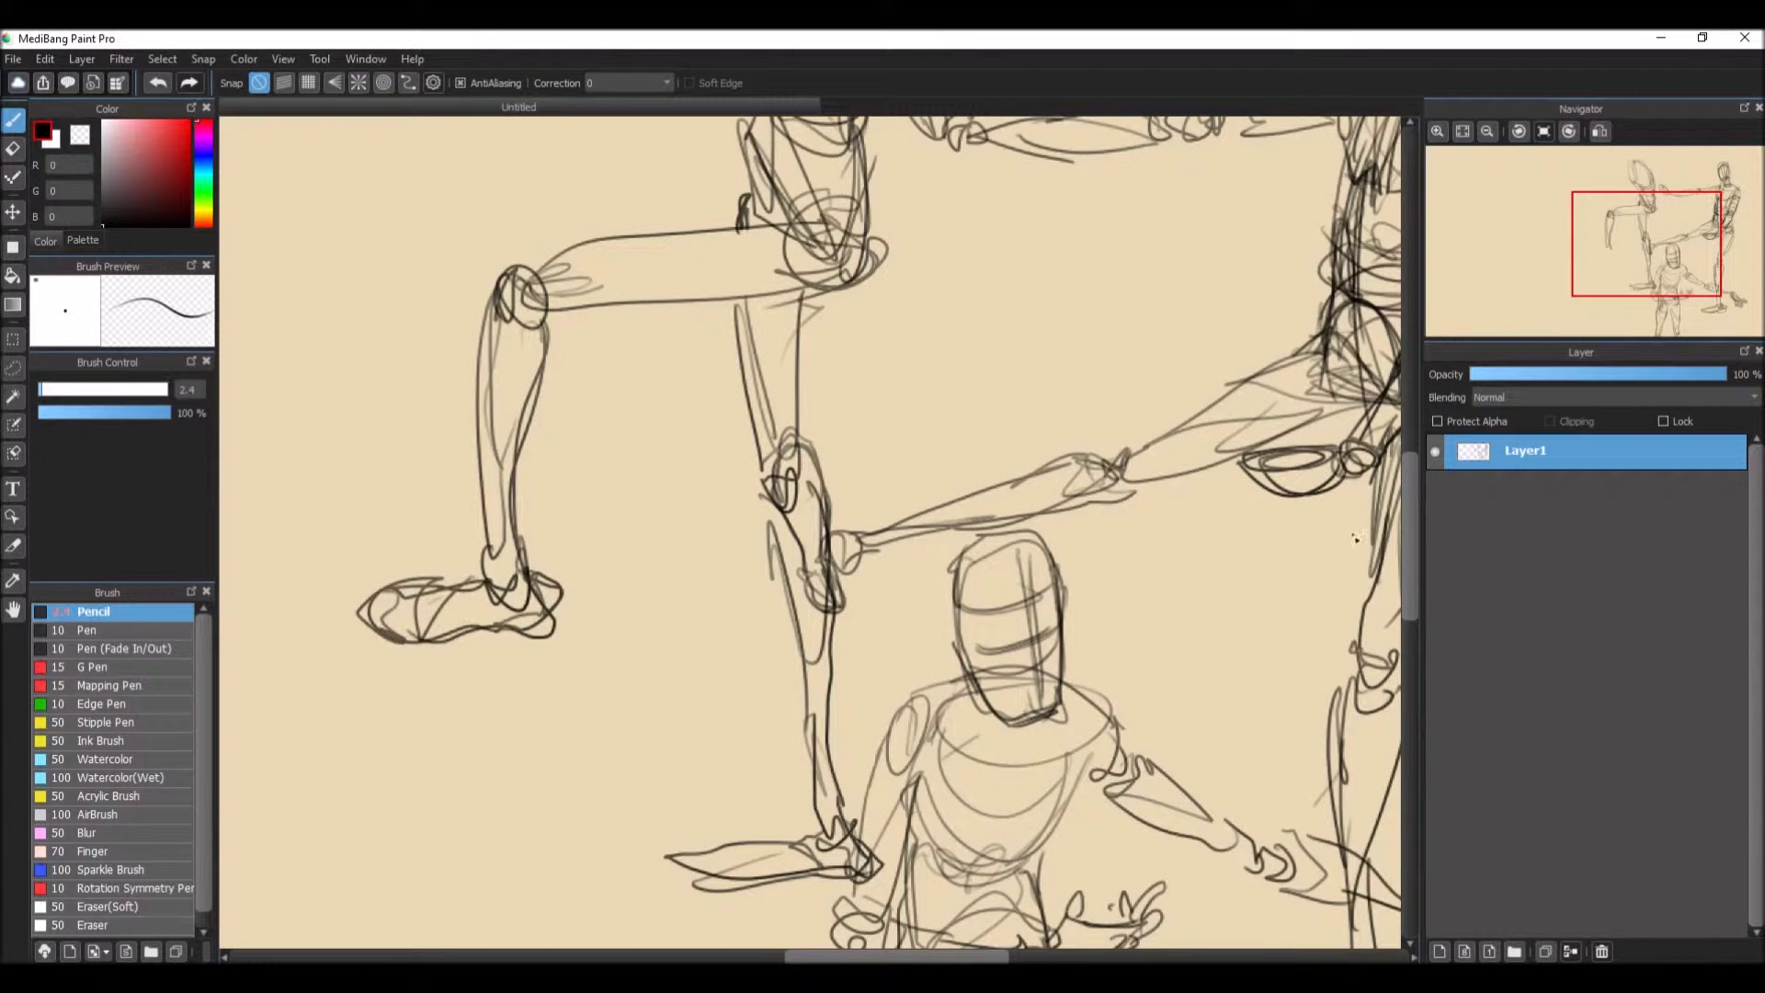
# Step: Sketch the third figure's round shoulder joint, neck and forward-bowed head
pyautogui.scroll(5, 401, 595)
pyautogui.moveTo(759, 414); pyautogui.dragTo(740, 433)
pyautogui.moveTo(763, 425); pyautogui.dragTo(726, 455)
pyautogui.moveTo(712, 396); pyautogui.dragTo(731, 501)
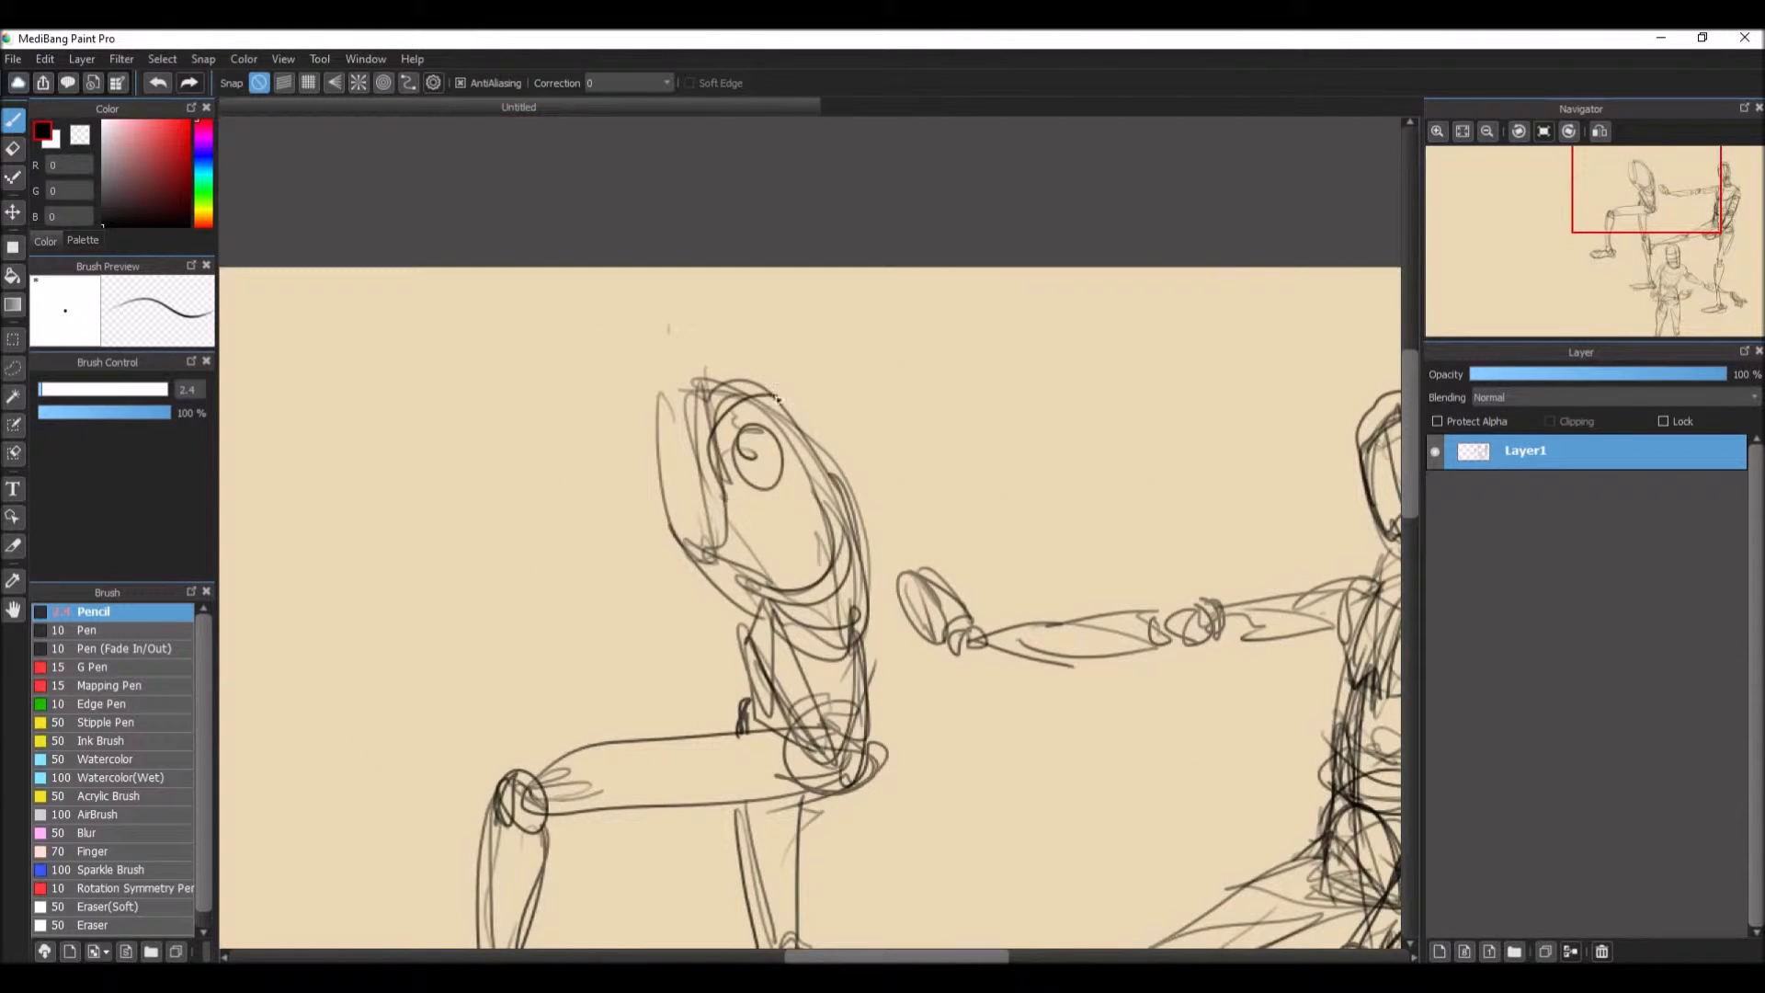
pyautogui.moveTo(777, 395); pyautogui.dragTo(660, 465)
pyautogui.moveTo(726, 377)
pyautogui.mouseDown()
pyautogui.moveTo(630, 404)
pyautogui.moveTo(620, 385)
pyautogui.moveTo(537, 432)
pyautogui.mouseUp()
pyautogui.moveTo(650, 455)
pyautogui.mouseDown()
pyautogui.moveTo(630, 359)
pyautogui.moveTo(634, 400)
pyautogui.moveTo(575, 375)
pyautogui.mouseUp()
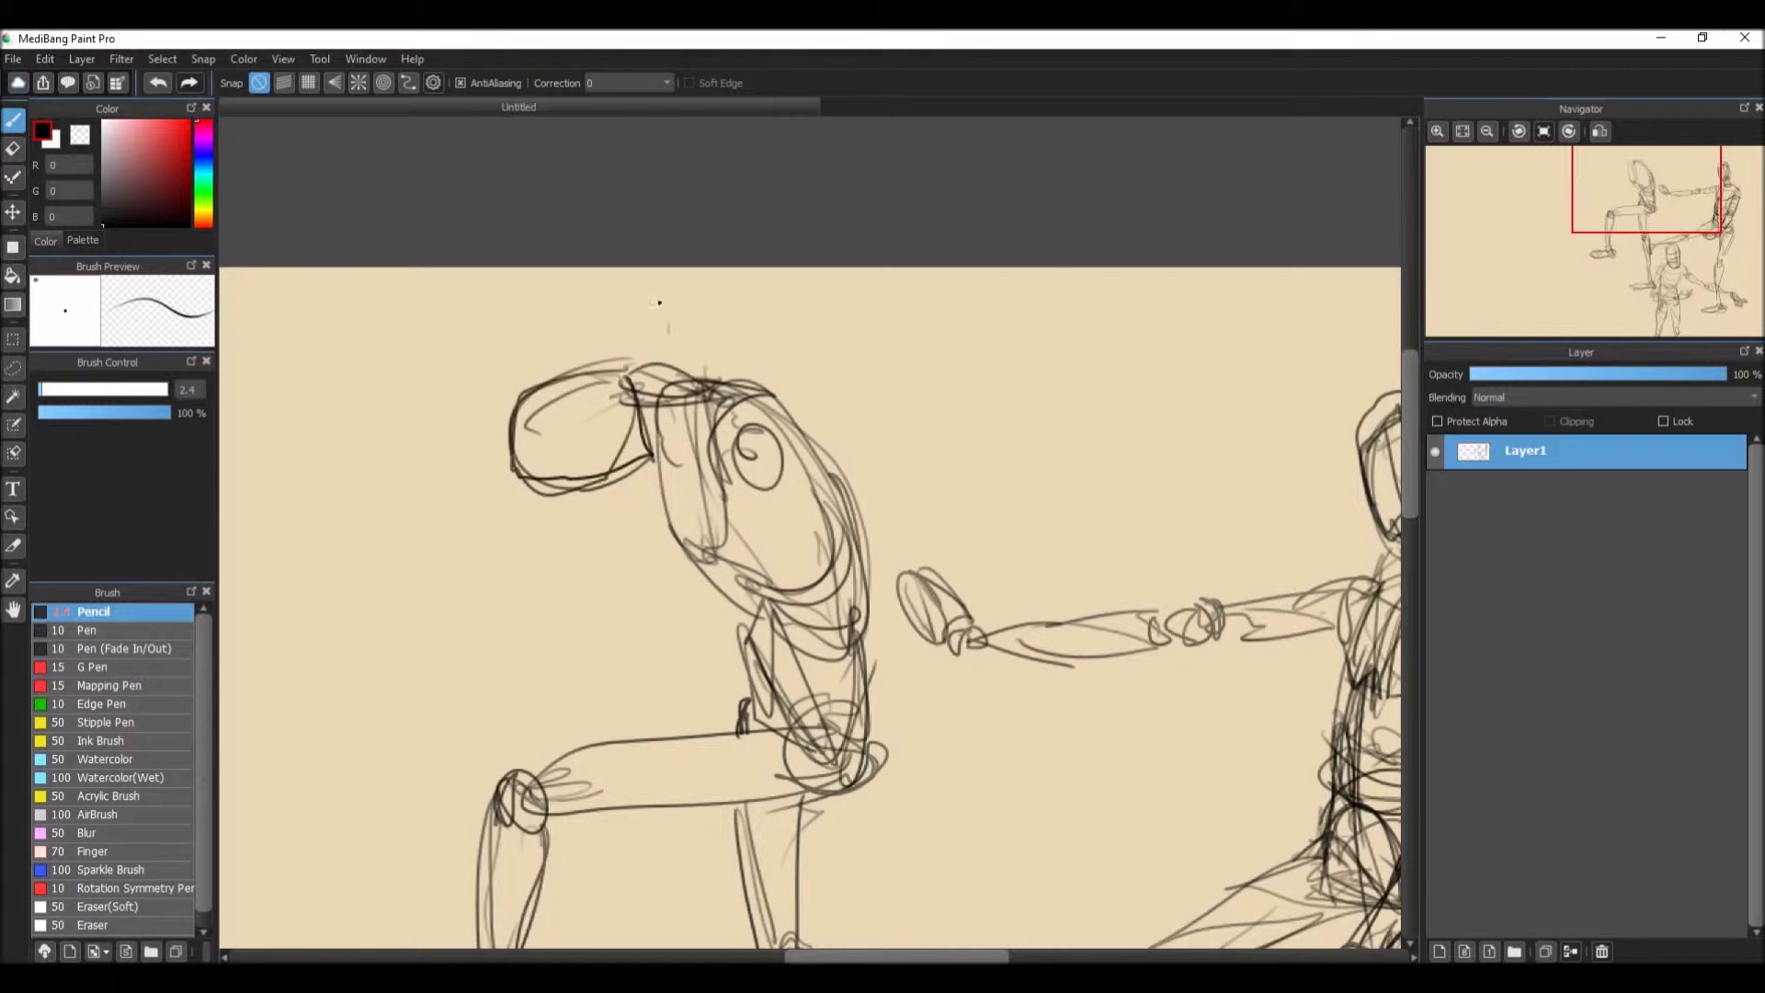
# Step: Sketch the third figure's near arm extended behind the back, with elbow joint and forearm rising to the canvas edge
pyautogui.moveTo(767, 418)
pyautogui.mouseDown()
pyautogui.moveTo(914, 424)
pyautogui.moveTo(887, 377)
pyautogui.moveTo(850, 393)
pyautogui.moveTo(831, 478)
pyautogui.mouseUp()
pyautogui.moveTo(899, 379); pyautogui.dragTo(910, 430)
pyautogui.moveTo(933, 391); pyautogui.dragTo(920, 430)
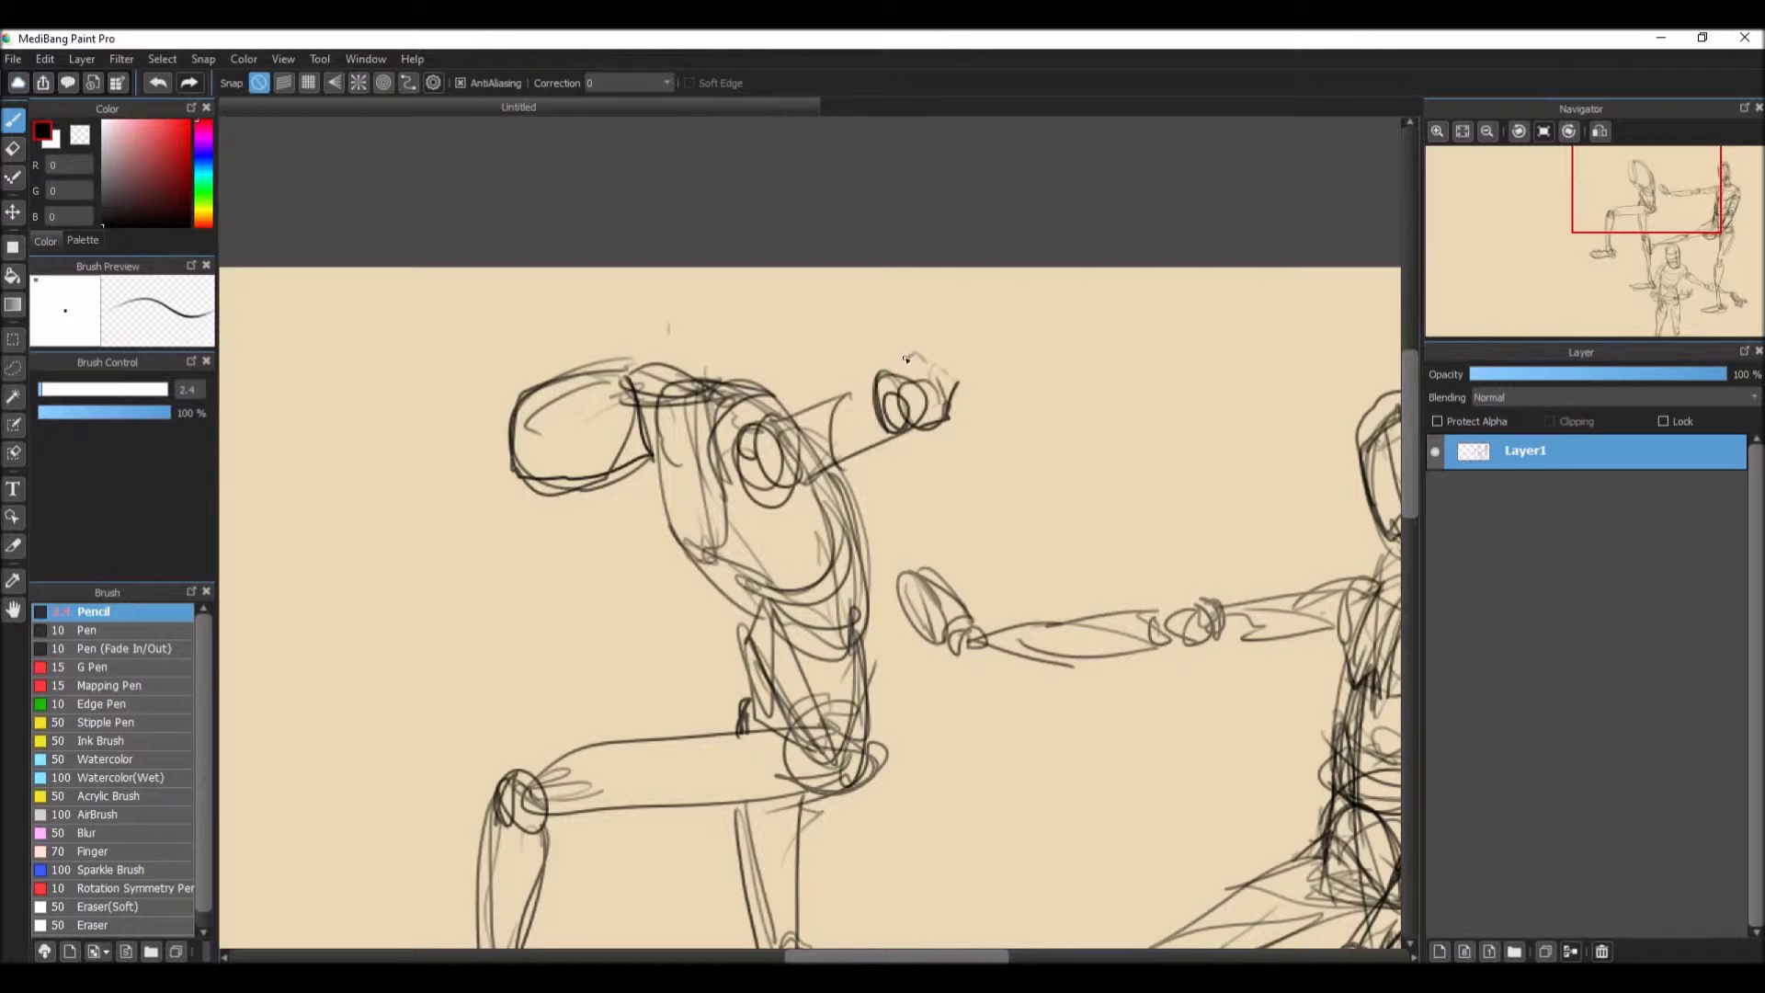
pyautogui.moveTo(910, 354)
pyautogui.mouseDown()
pyautogui.moveTo(961, 404)
pyautogui.moveTo(1020, 276)
pyautogui.mouseUp()
pyautogui.moveTo(1029, 285)
pyautogui.mouseDown()
pyautogui.moveTo(974, 399)
pyautogui.moveTo(1048, 271)
pyautogui.mouseUp()
pyautogui.moveTo(1048, 274)
pyautogui.mouseDown()
pyautogui.moveTo(979, 404)
pyautogui.moveTo(937, 413)
pyautogui.mouseUp()
pyautogui.moveTo(915, 376); pyautogui.dragTo(891, 419)
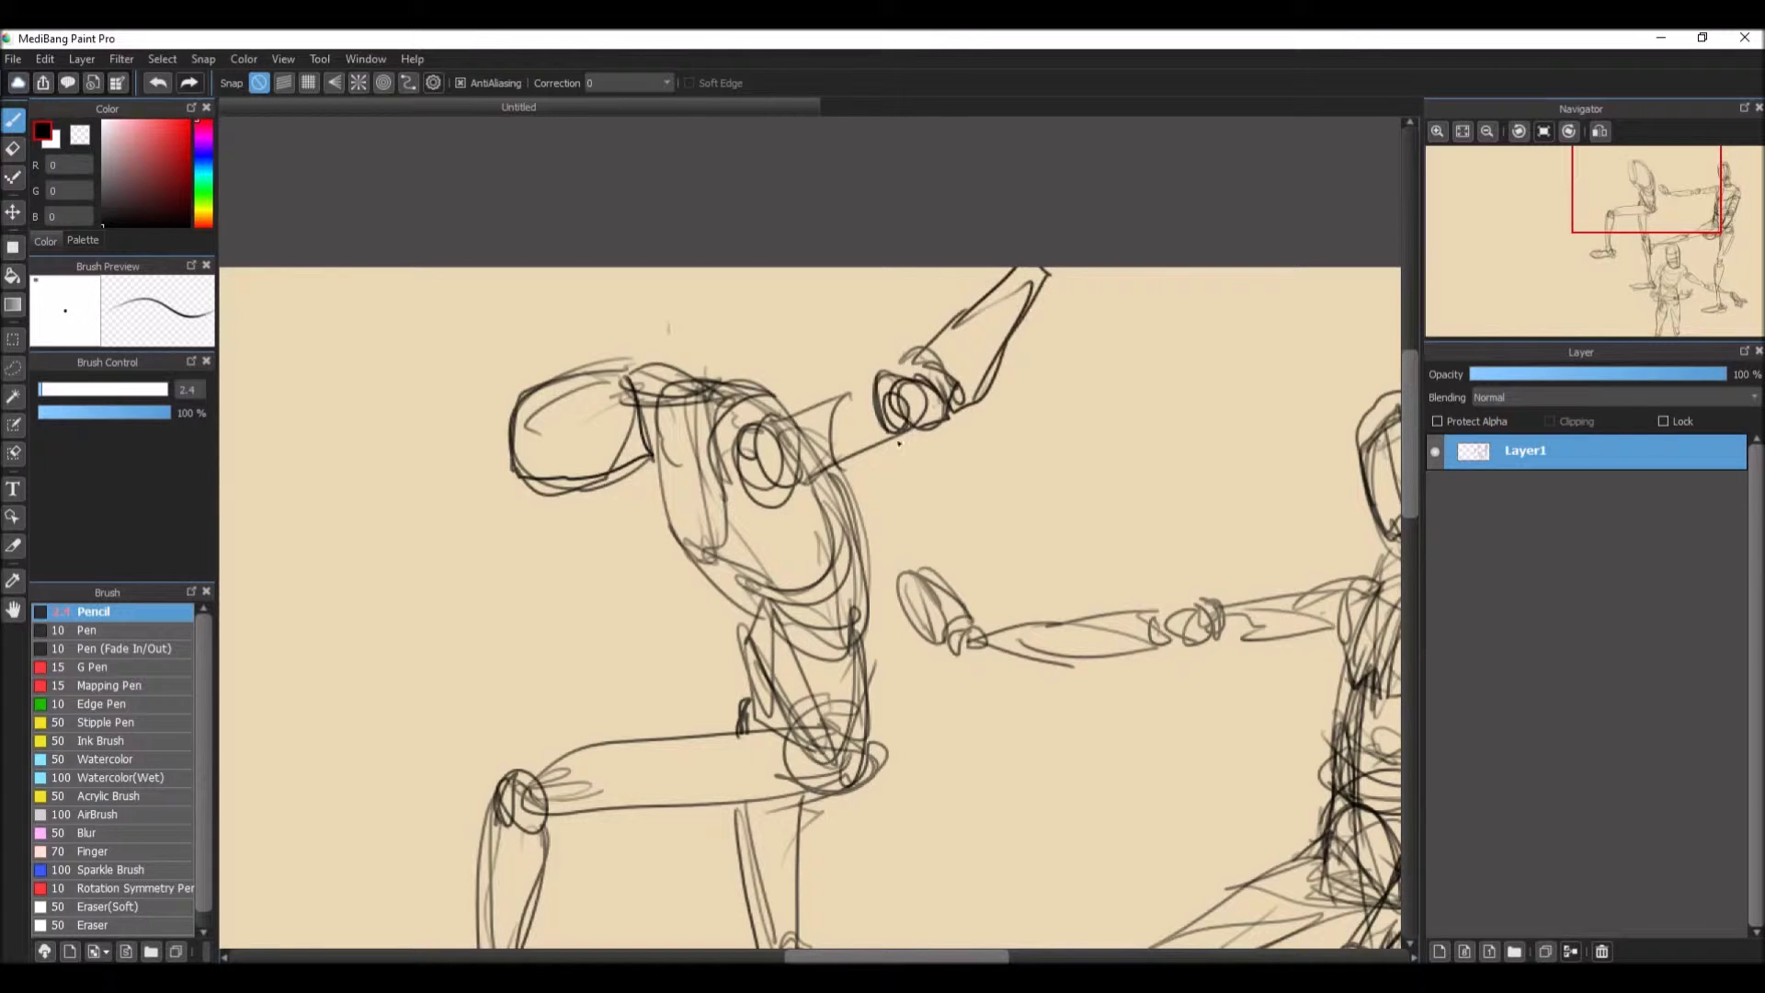
# Step: Add the third figure's far arm raised behind the neck with hatched shading, and darken the head and chest outlines
pyautogui.moveTo(694, 375)
pyautogui.mouseDown()
pyautogui.moveTo(647, 374)
pyautogui.moveTo(654, 296)
pyautogui.moveTo(697, 268)
pyautogui.mouseUp()
pyautogui.moveTo(648, 326)
pyautogui.mouseDown()
pyautogui.moveTo(703, 271)
pyautogui.moveTo(675, 367)
pyautogui.moveTo(636, 397)
pyautogui.moveTo(667, 446)
pyautogui.moveTo(636, 492)
pyautogui.moveTo(628, 395)
pyautogui.moveTo(501, 432)
pyautogui.moveTo(649, 467)
pyautogui.mouseUp()
pyautogui.moveTo(574, 405); pyautogui.dragTo(823, 659)
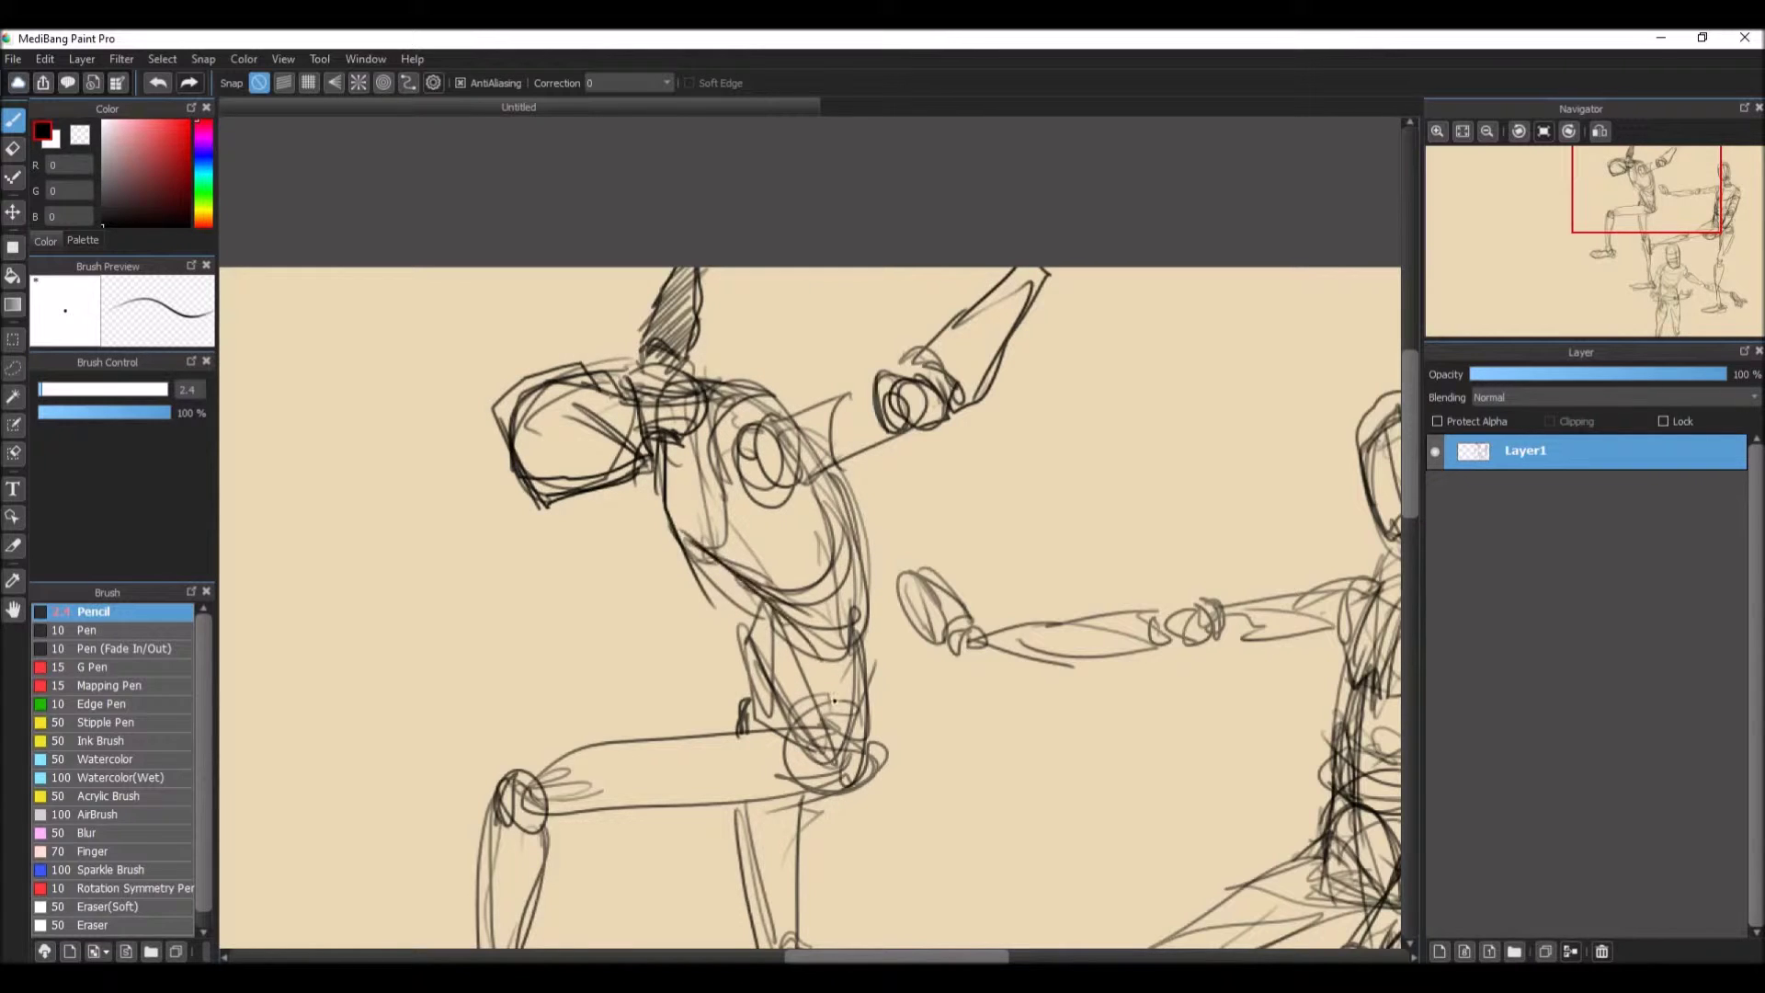
# Step: Strengthen the contours of the third figure's belly, back and upper shoulder
pyautogui.moveTo(740, 574); pyautogui.dragTo(755, 772)
pyautogui.moveTo(809, 450); pyautogui.dragTo(873, 684)
pyautogui.moveTo(848, 503); pyautogui.dragTo(887, 628)
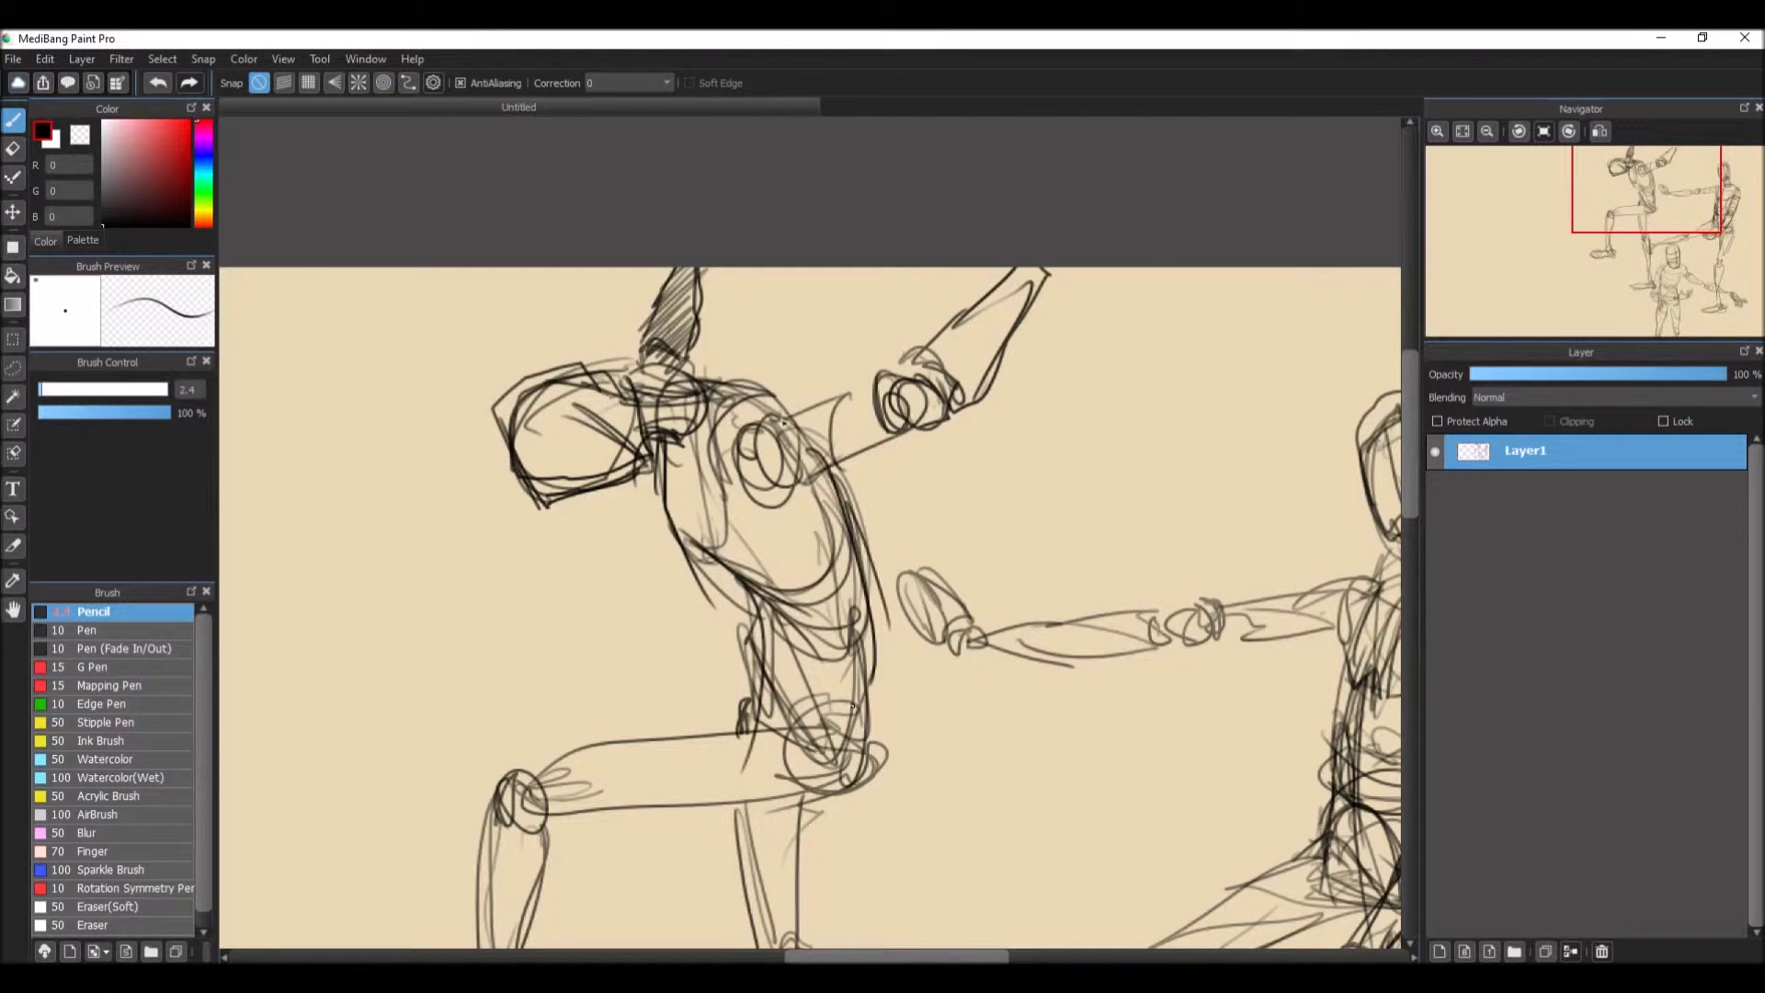
pyautogui.moveTo(795, 411); pyautogui.dragTo(675, 384)
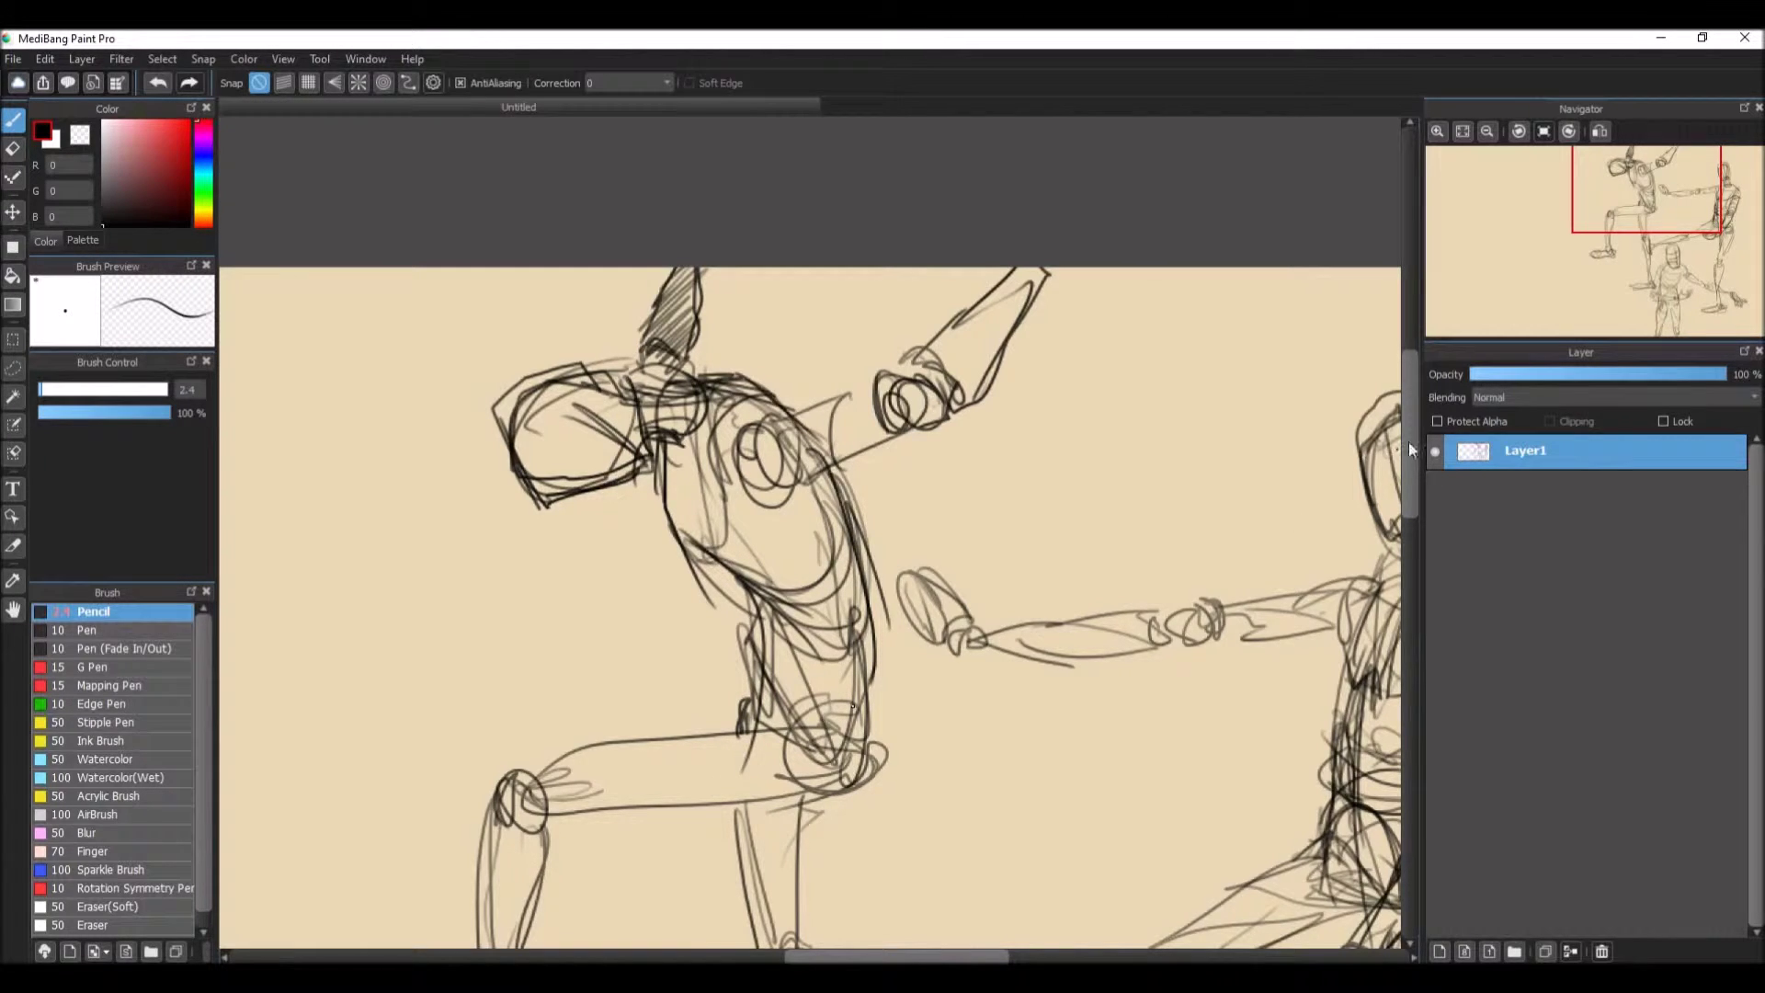
# Step: Darken the outline of the third figure's standing leg from thigh to heel
pyautogui.scroll(-5, 744, 281)
pyautogui.moveTo(757, 355); pyautogui.dragTo(783, 563)
pyautogui.moveTo(781, 538); pyautogui.dragTo(832, 836)
pyautogui.moveTo(832, 758); pyautogui.dragTo(873, 915)
pyautogui.moveTo(792, 607); pyautogui.dragTo(816, 853)
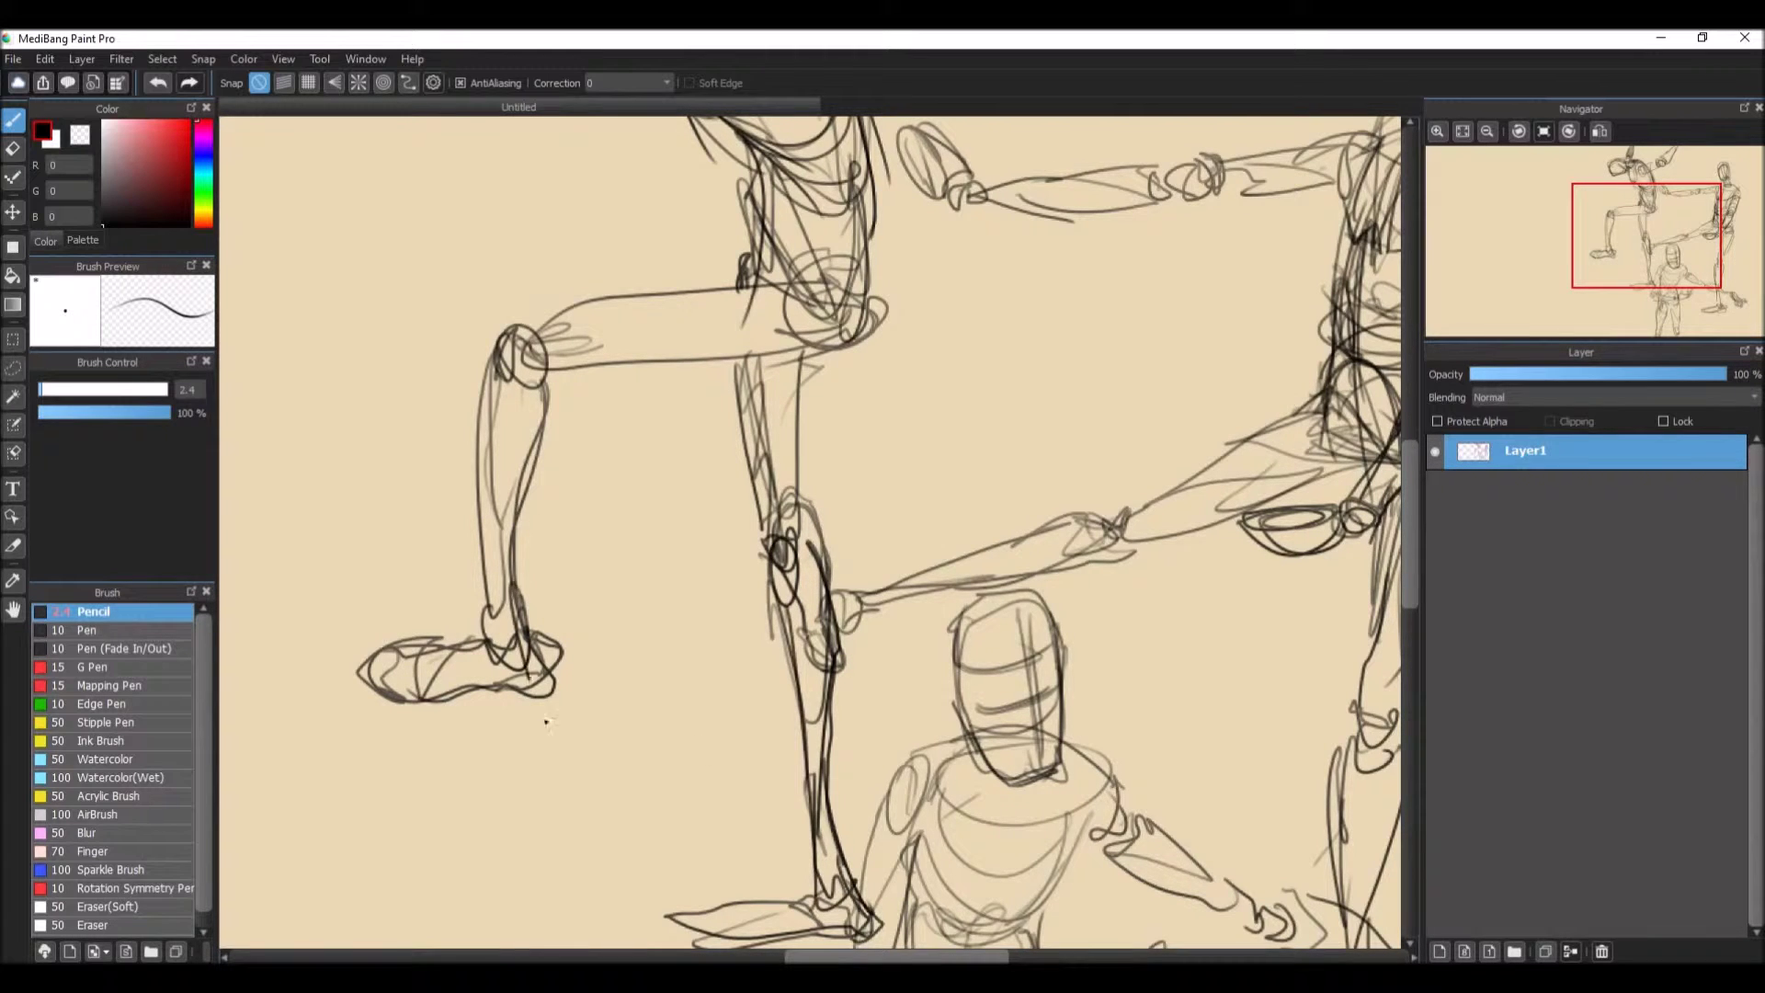
# Step: Darken the third figure's raised leg, redefining the foot, shin, knee and thigh outlines
pyautogui.moveTo(546, 722)
pyautogui.mouseDown()
pyautogui.moveTo(524, 684)
pyautogui.moveTo(386, 693)
pyautogui.moveTo(458, 647)
pyautogui.moveTo(520, 654)
pyautogui.moveTo(494, 644)
pyautogui.moveTo(473, 352)
pyautogui.moveTo(501, 363)
pyautogui.moveTo(540, 303)
pyautogui.moveTo(551, 386)
pyautogui.moveTo(805, 292)
pyautogui.moveTo(841, 312)
pyautogui.mouseUp()
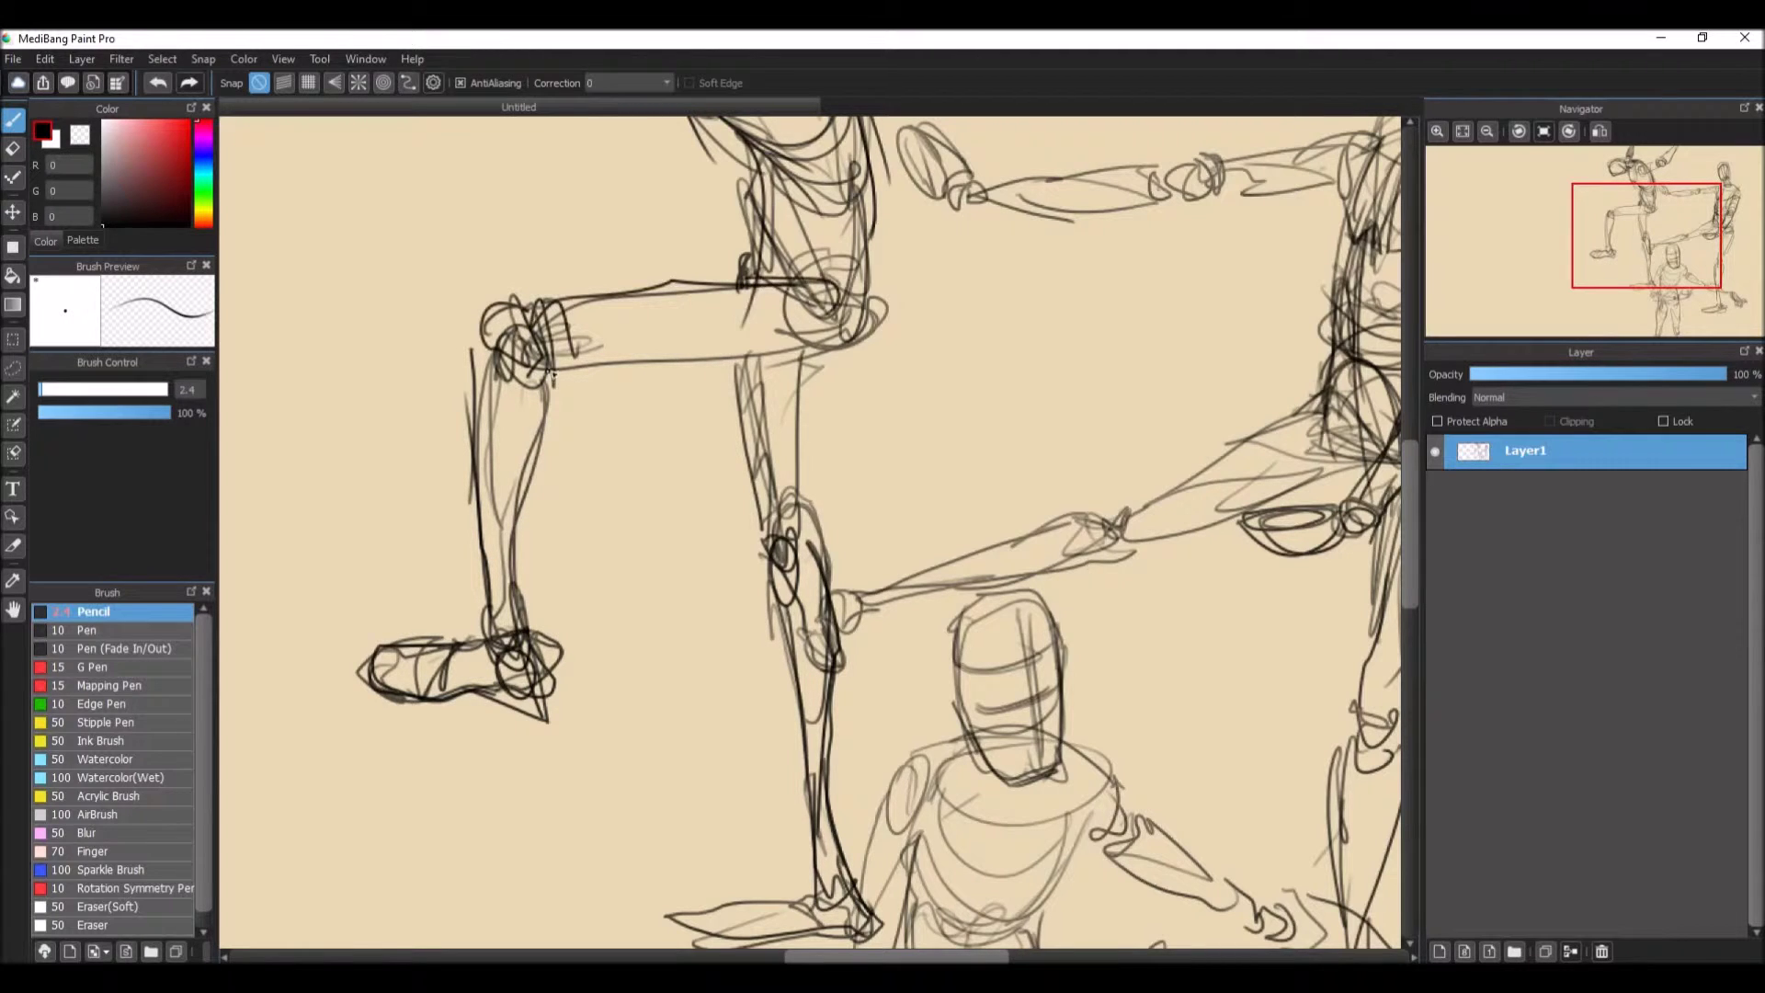
pyautogui.moveTo(546, 373); pyautogui.dragTo(852, 347)
pyautogui.moveTo(676, 294); pyautogui.dragTo(852, 272)
pyautogui.moveTo(747, 366); pyautogui.dragTo(689, 355)
# Step: Redraw the third figure's buttock and lower back with a fuller, darker contour
pyautogui.moveTo(818, 280)
pyautogui.mouseDown()
pyautogui.moveTo(809, 355)
pyautogui.moveTo(908, 319)
pyautogui.mouseUp()
pyautogui.moveTo(864, 184)
pyautogui.mouseDown()
pyautogui.moveTo(905, 321)
pyautogui.moveTo(859, 329)
pyautogui.mouseUp()
pyautogui.moveTo(869, 167); pyautogui.dragTo(899, 299)
pyautogui.moveTo(878, 198); pyautogui.dragTo(901, 351)
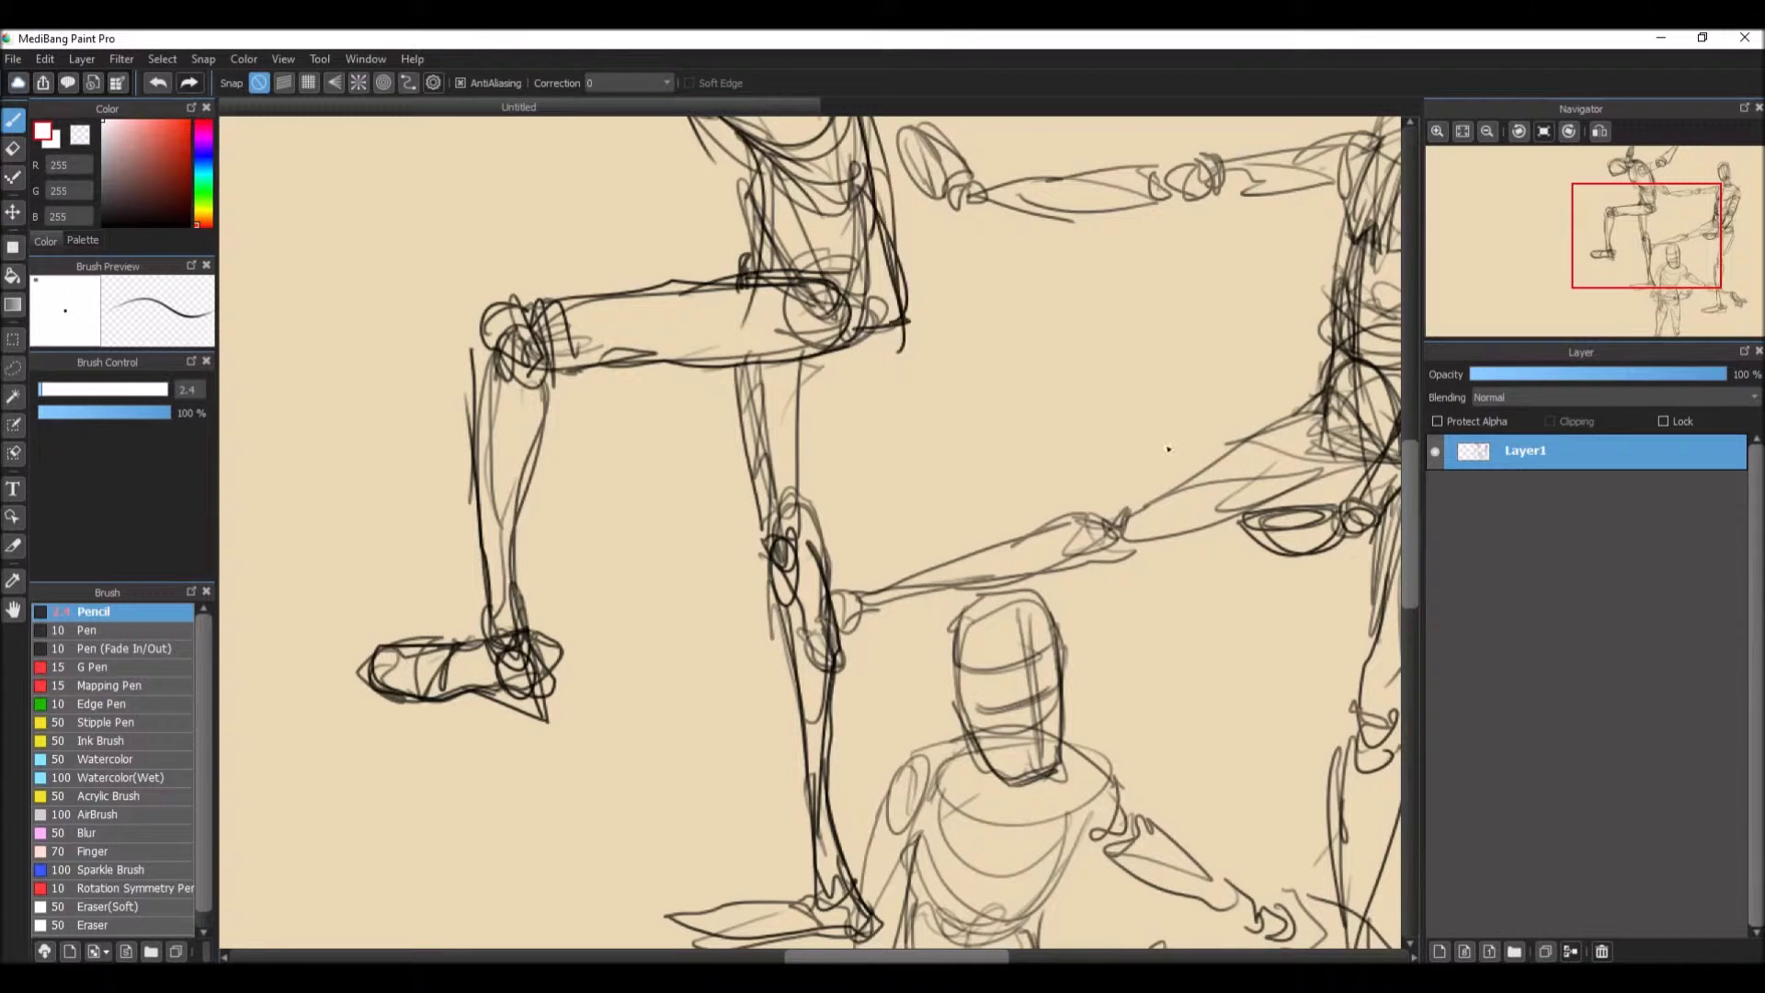
# Step: Redefine the third figure's waist and pelvis, and darken the upper part of the standing leg
pyautogui.moveTo(1415, 483); pyautogui.dragTo(1415, 431)
pyautogui.moveTo(905, 538)
pyautogui.mouseDown()
pyautogui.moveTo(868, 467)
pyautogui.moveTo(873, 501)
pyautogui.moveTo(802, 415)
pyautogui.moveTo(887, 418)
pyautogui.mouseUp()
pyautogui.moveTo(777, 421)
pyautogui.mouseDown()
pyautogui.moveTo(767, 505)
pyautogui.moveTo(821, 565)
pyautogui.mouseUp()
pyautogui.moveTo(774, 495); pyautogui.dragTo(769, 526)
pyautogui.moveTo(771, 450)
pyautogui.mouseDown()
pyautogui.moveTo(753, 510)
pyautogui.moveTo(816, 529)
pyautogui.moveTo(763, 592)
pyautogui.moveTo(768, 841)
pyautogui.mouseUp()
pyautogui.moveTo(798, 634)
pyautogui.mouseDown()
pyautogui.moveTo(810, 800)
pyautogui.moveTo(793, 857)
pyautogui.mouseUp()
# Step: Reinforce the third figure's chest and inner ribcage lines below the shoulder
pyautogui.moveTo(662, 294); pyautogui.dragTo(775, 426)
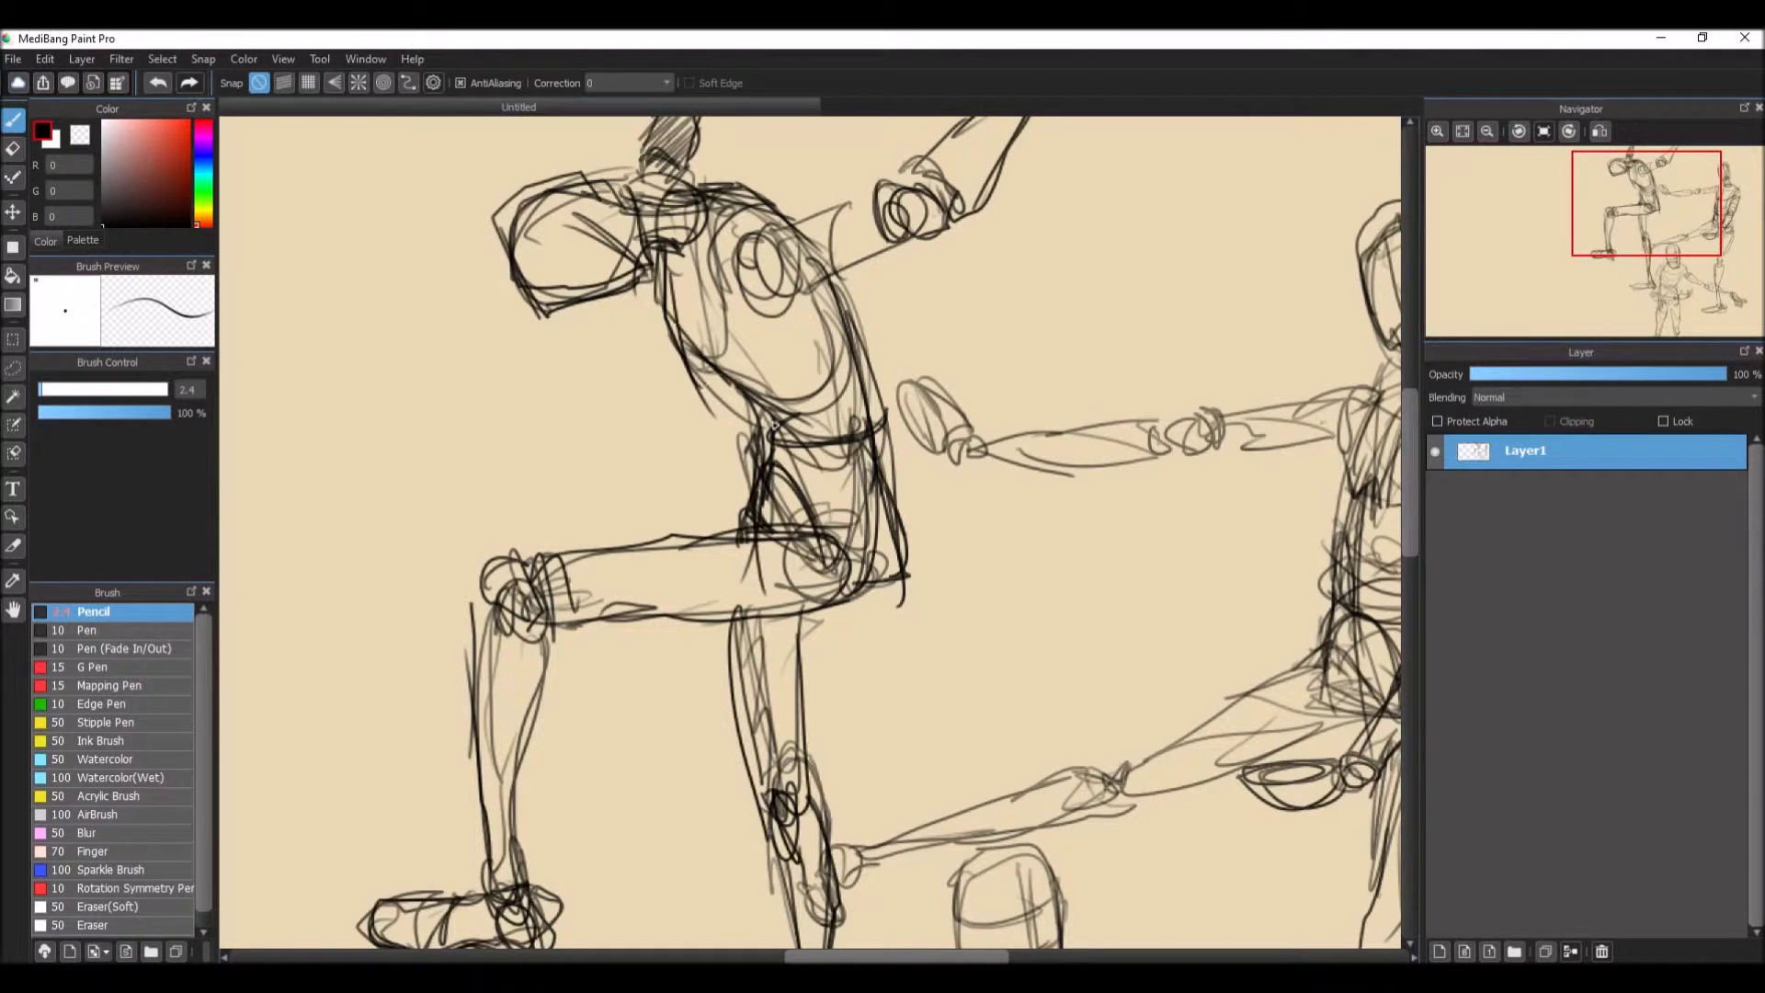
pyautogui.moveTo(712, 377)
pyautogui.mouseDown()
pyautogui.moveTo(760, 201)
pyautogui.moveTo(713, 368)
pyautogui.mouseUp()
pyautogui.moveTo(717, 378)
pyautogui.mouseDown()
pyautogui.moveTo(735, 232)
pyautogui.moveTo(719, 382)
pyautogui.mouseUp()
pyautogui.moveTo(776, 217); pyautogui.dragTo(716, 294)
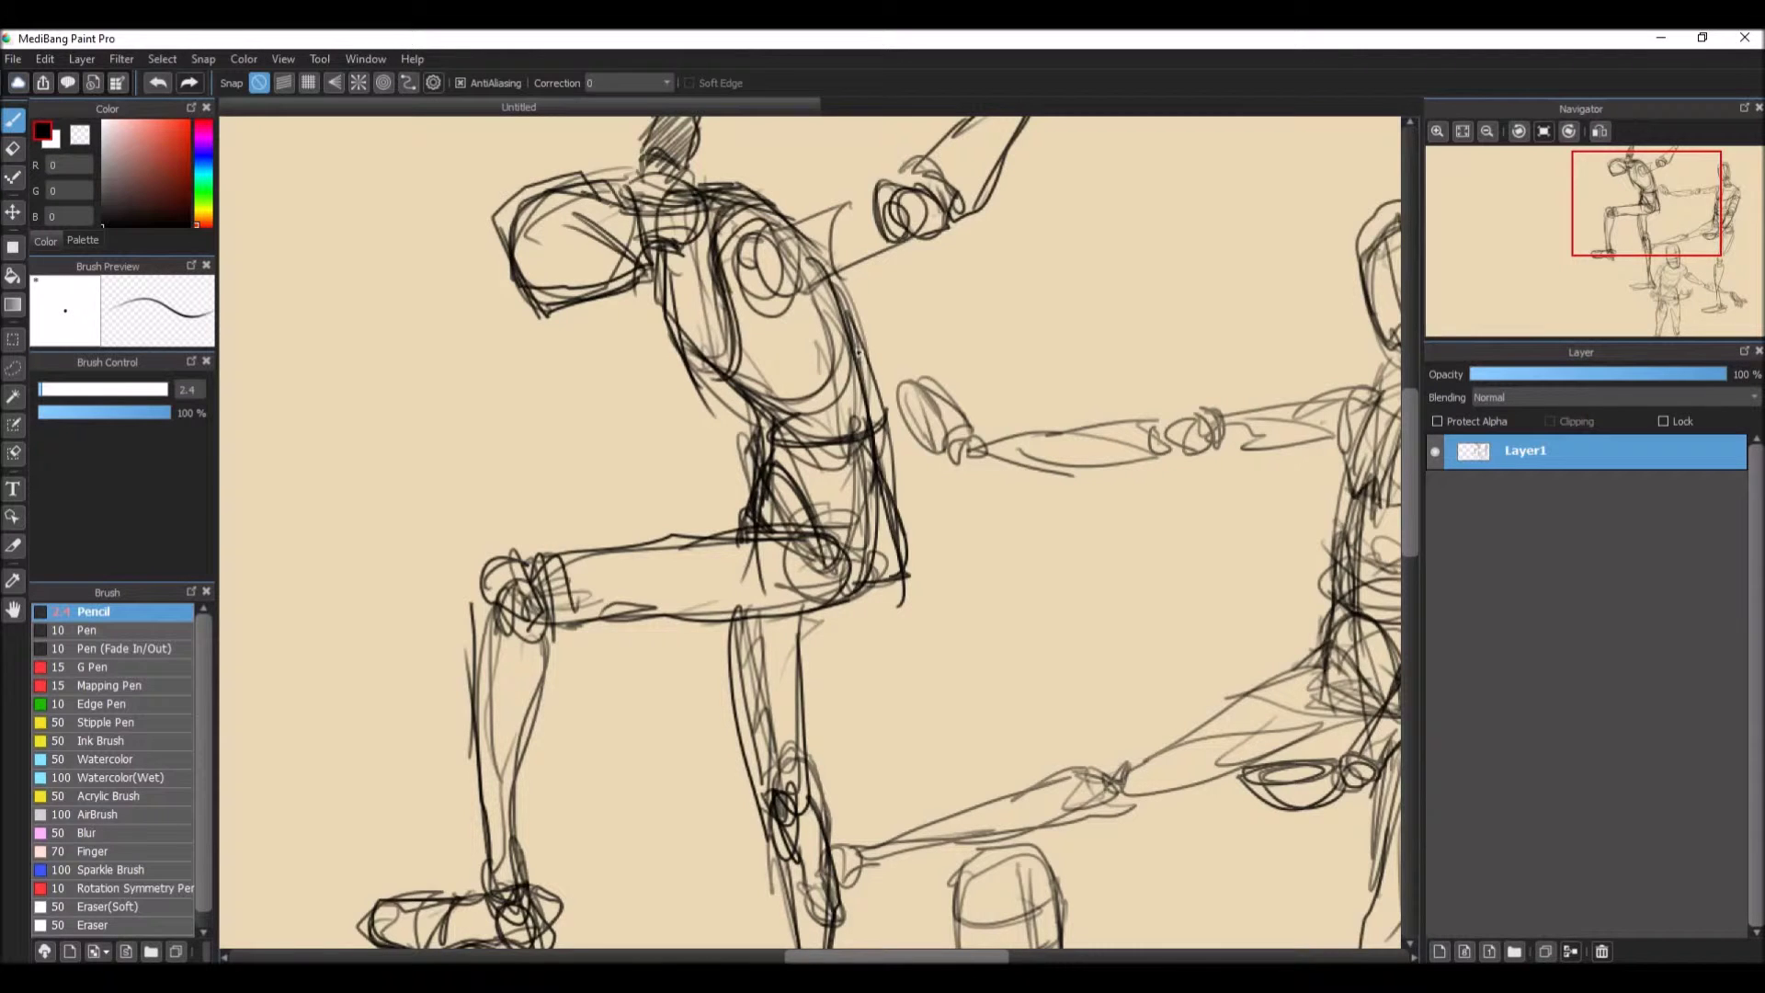
# Step: Start a fourth, upside-down figure in the empty space near the canvas's bottom edge with a rounded ribcage
pyautogui.moveTo(1412, 490); pyautogui.dragTo(1412, 568)
pyautogui.scroll(-3, 1411, 568)
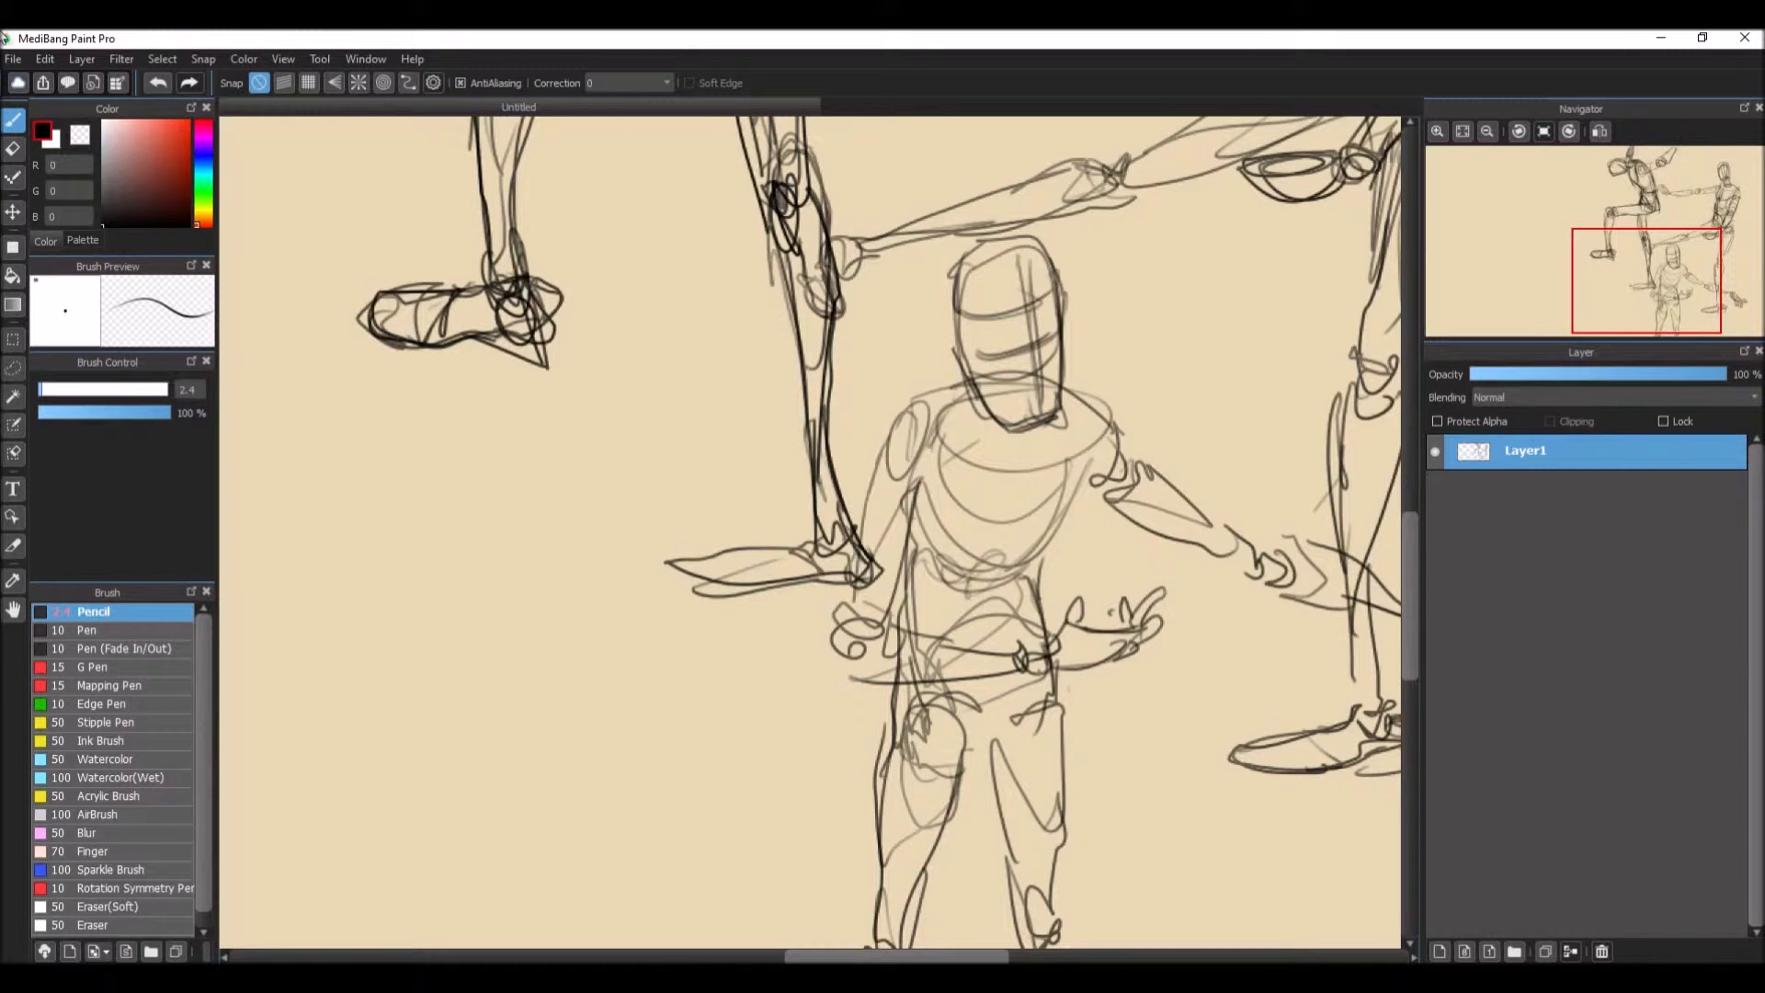
pyautogui.moveTo(912, 954); pyautogui.dragTo(814, 955)
pyautogui.moveTo(1409, 563); pyautogui.dragTo(1409, 601)
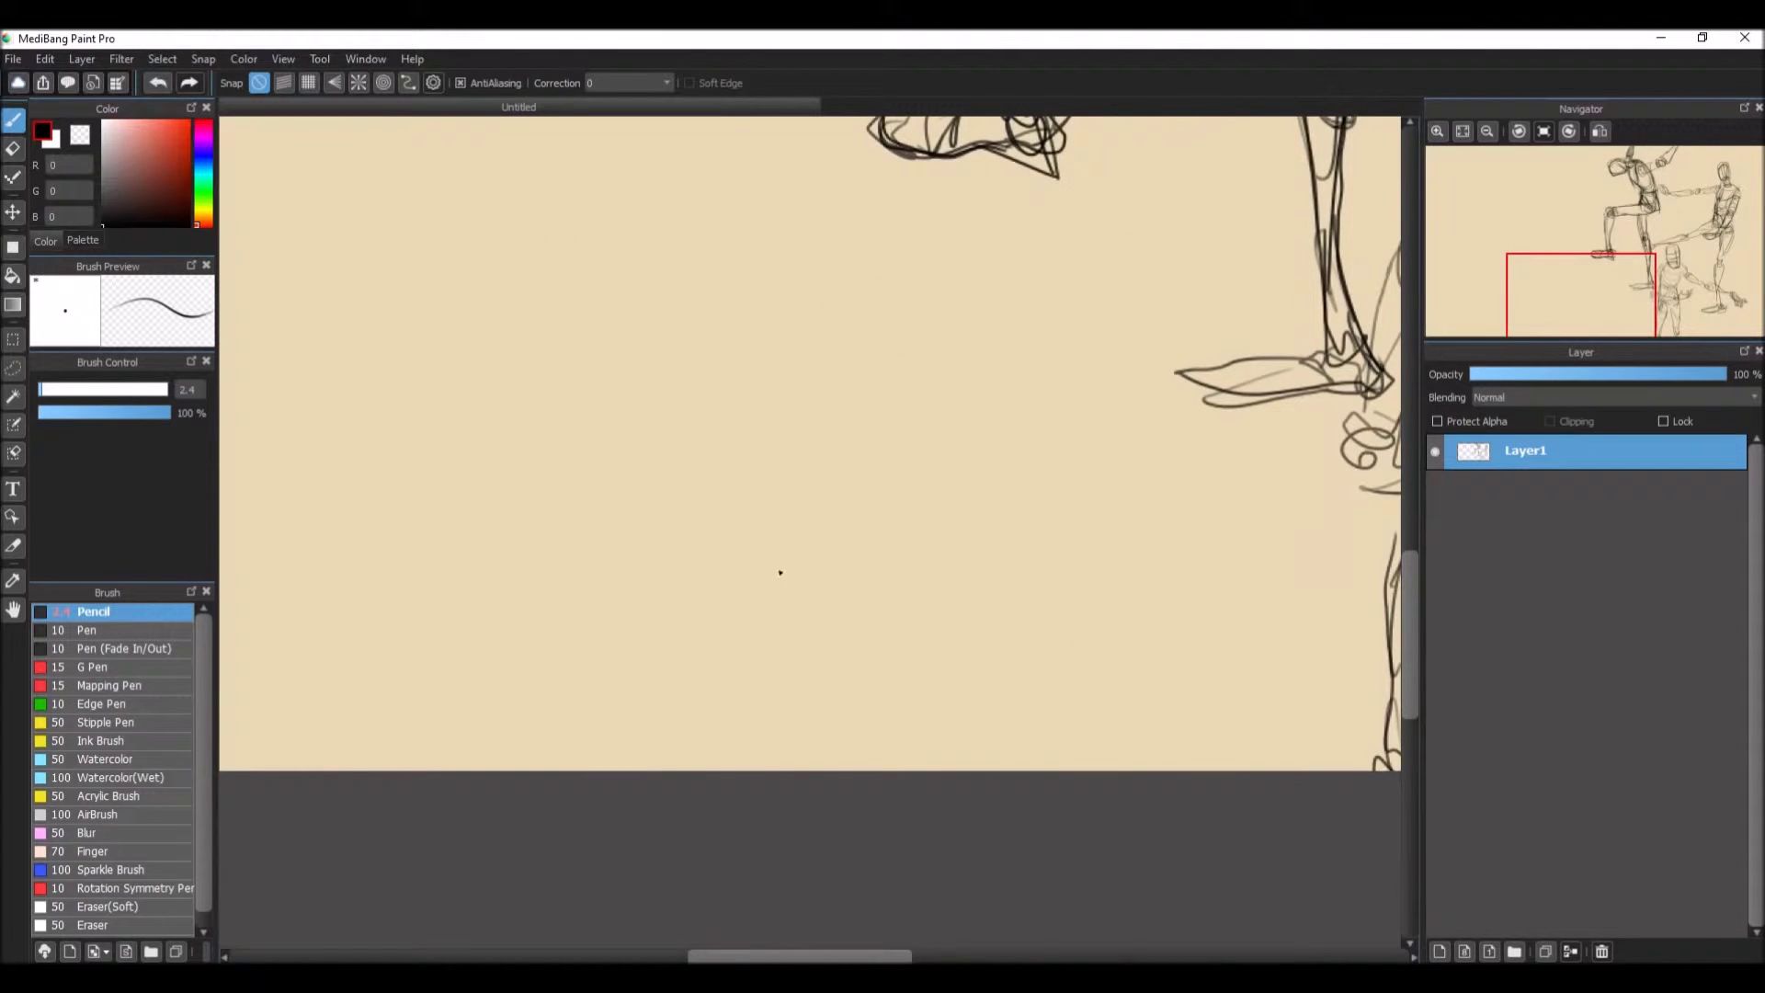
pyautogui.moveTo(763, 441); pyautogui.dragTo(736, 571)
pyautogui.moveTo(812, 407); pyautogui.dragTo(859, 389)
pyautogui.moveTo(758, 457); pyautogui.dragTo(864, 520)
pyautogui.moveTo(857, 397)
pyautogui.mouseDown()
pyautogui.moveTo(827, 374)
pyautogui.moveTo(788, 379)
pyautogui.mouseUp()
pyautogui.moveTo(789, 402); pyautogui.dragTo(844, 485)
# Step: Add a short neck and an elongated, upside-down head hanging beneath the fourth figure's ribcage
pyautogui.moveTo(818, 556); pyautogui.dragTo(856, 597)
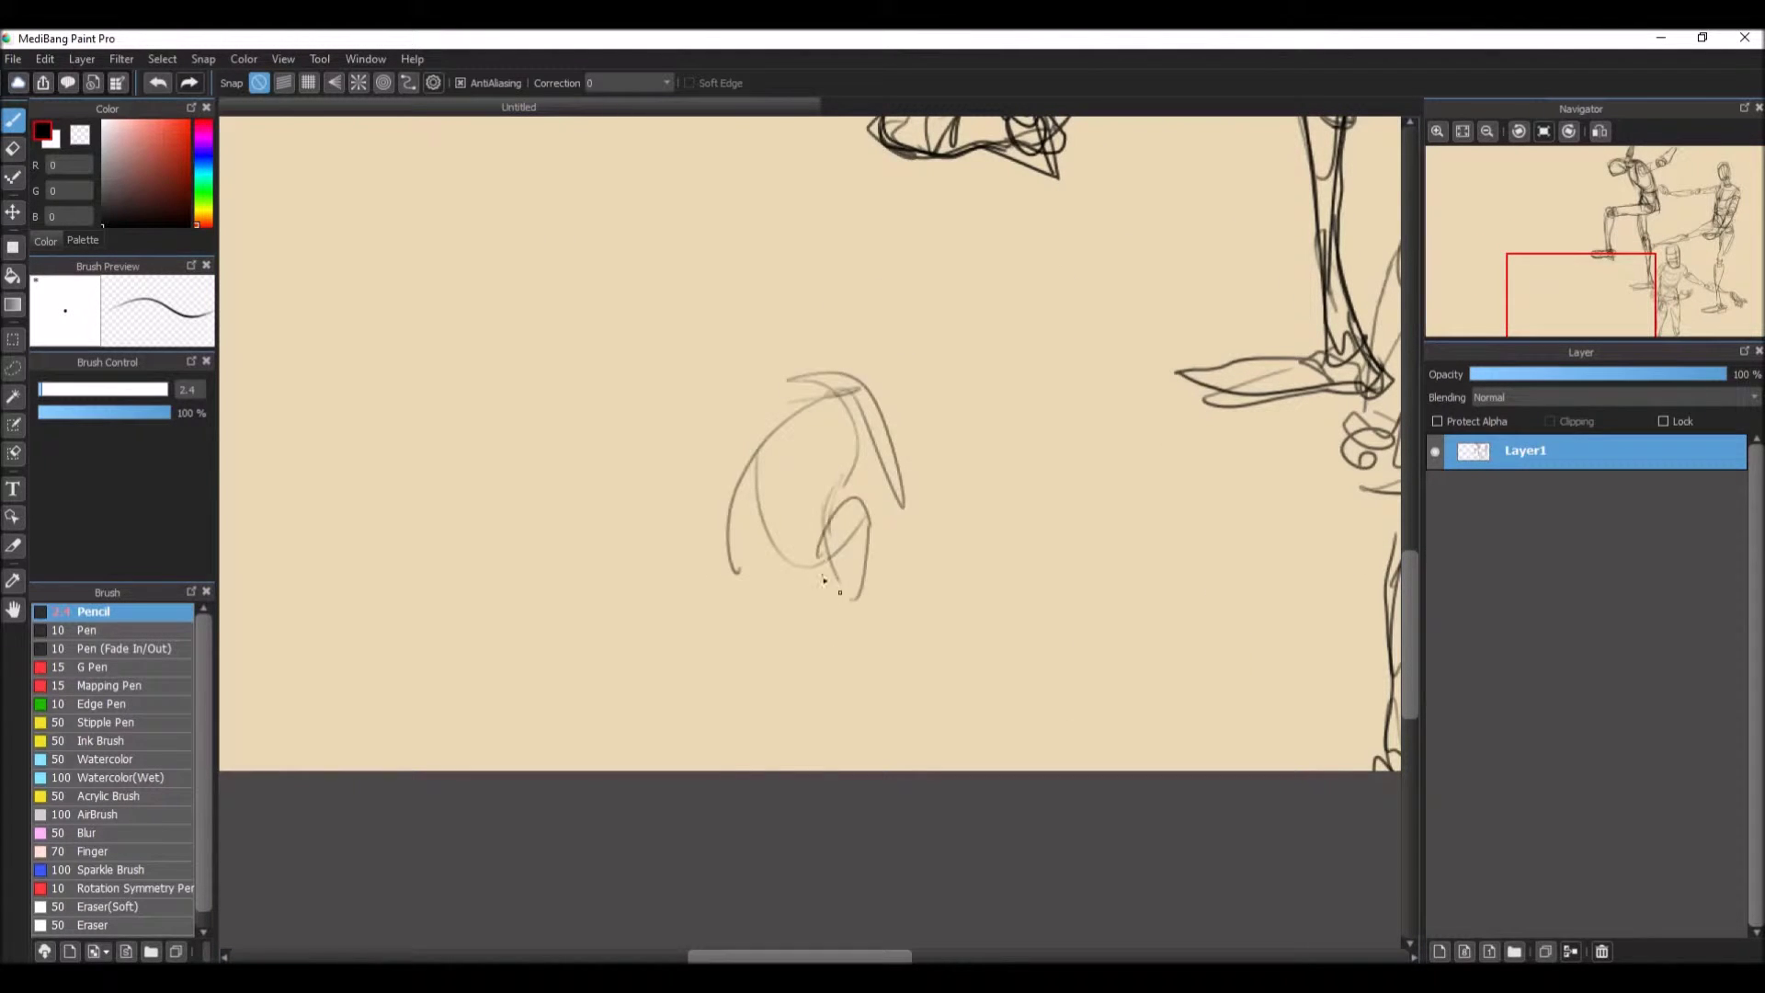
pyautogui.moveTo(878, 538); pyautogui.dragTo(818, 588)
pyautogui.moveTo(804, 609); pyautogui.dragTo(864, 701)
pyautogui.moveTo(896, 556)
pyautogui.mouseDown()
pyautogui.moveTo(828, 703)
pyautogui.moveTo(855, 699)
pyautogui.mouseUp()
pyautogui.moveTo(818, 616)
pyautogui.mouseDown()
pyautogui.moveTo(873, 533)
pyautogui.moveTo(884, 583)
pyautogui.mouseUp()
# Step: Redraw the fourth figure's ribcage and shoulder contours with darker, repeated curves
pyautogui.moveTo(761, 531)
pyautogui.mouseDown()
pyautogui.moveTo(773, 552)
pyautogui.moveTo(906, 497)
pyautogui.mouseUp()
pyautogui.moveTo(905, 487)
pyautogui.mouseDown()
pyautogui.moveTo(740, 542)
pyautogui.moveTo(772, 357)
pyautogui.mouseUp()
pyautogui.moveTo(749, 421); pyautogui.dragTo(849, 336)
pyautogui.moveTo(762, 373); pyautogui.dragTo(899, 439)
pyautogui.moveTo(837, 357)
pyautogui.mouseDown()
pyautogui.moveTo(740, 501)
pyautogui.moveTo(772, 556)
pyautogui.mouseUp()
pyautogui.moveTo(772, 554)
pyautogui.mouseDown()
pyautogui.moveTo(914, 475)
pyautogui.moveTo(933, 519)
pyautogui.mouseUp()
# Step: Sketch the fourth figure's outstretched arm on the side facing the other figures, with an elbow joint and tapering forearm
pyautogui.moveTo(938, 459)
pyautogui.mouseDown()
pyautogui.moveTo(997, 503)
pyautogui.moveTo(1144, 504)
pyautogui.mouseUp()
pyautogui.moveTo(1093, 514); pyautogui.dragTo(1177, 568)
pyautogui.moveTo(1158, 496); pyautogui.dragTo(1236, 618)
pyautogui.moveTo(1152, 547); pyautogui.dragTo(1237, 621)
# Step: Sketch the fourth figure's other arm bent at the elbow, its tapered forearm reaching down to the canvas's bottom edge
pyautogui.moveTo(722, 510)
pyautogui.mouseDown()
pyautogui.moveTo(735, 577)
pyautogui.moveTo(654, 557)
pyautogui.mouseUp()
pyautogui.moveTo(735, 565)
pyautogui.mouseDown()
pyautogui.moveTo(634, 611)
pyautogui.moveTo(568, 614)
pyautogui.moveTo(629, 634)
pyautogui.mouseUp()
pyautogui.moveTo(578, 680); pyautogui.dragTo(596, 722)
pyautogui.moveTo(557, 625)
pyautogui.mouseDown()
pyautogui.moveTo(621, 658)
pyautogui.moveTo(643, 753)
pyautogui.mouseUp()
pyautogui.moveTo(570, 636); pyautogui.dragTo(627, 770)
pyautogui.moveTo(565, 600); pyautogui.dragTo(630, 772)
pyautogui.moveTo(645, 617); pyautogui.dragTo(631, 770)
pyautogui.moveTo(717, 514); pyautogui.dragTo(597, 606)
# Step: Build up the fourth figure's torso sides and arched waist above the ribcage
pyautogui.moveTo(722, 379); pyautogui.dragTo(728, 501)
pyautogui.moveTo(747, 430); pyautogui.dragTo(763, 506)
pyautogui.moveTo(814, 416)
pyautogui.mouseDown()
pyautogui.moveTo(850, 405)
pyautogui.moveTo(878, 425)
pyautogui.mouseUp()
pyautogui.moveTo(845, 390)
pyautogui.mouseDown()
pyautogui.moveTo(915, 501)
pyautogui.moveTo(896, 437)
pyautogui.moveTo(828, 354)
pyautogui.mouseUp()
pyautogui.moveTo(735, 395); pyautogui.dragTo(790, 350)
pyautogui.moveTo(795, 355); pyautogui.dragTo(830, 331)
pyautogui.moveTo(715, 377)
pyautogui.mouseDown()
pyautogui.moveTo(805, 315)
pyautogui.moveTo(737, 350)
pyautogui.mouseUp()
# Step: Sketch the fourth figure's cup-shaped pelvis above the waist, with its side contours and a centre line
pyautogui.moveTo(700, 280); pyautogui.dragTo(721, 372)
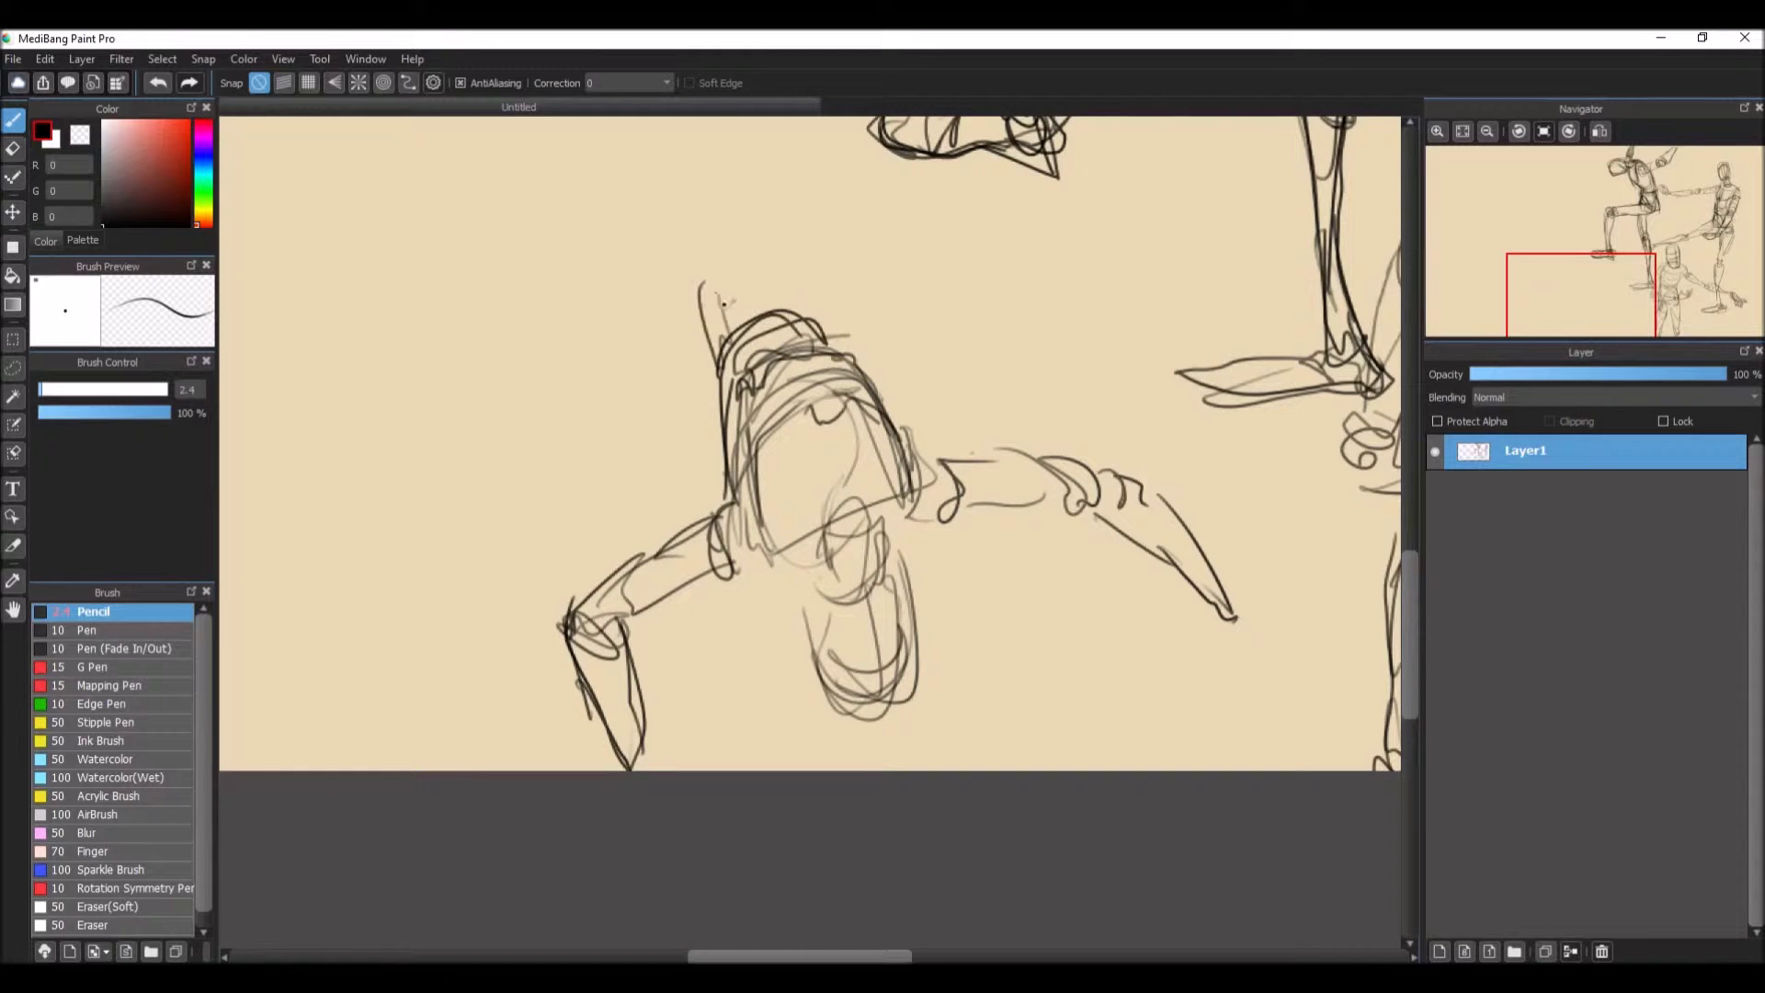
pyautogui.moveTo(839, 340); pyautogui.dragTo(809, 274)
pyautogui.moveTo(804, 230); pyautogui.dragTo(841, 349)
pyautogui.moveTo(812, 268); pyautogui.dragTo(772, 327)
pyautogui.moveTo(717, 366)
pyautogui.mouseDown()
pyautogui.moveTo(692, 296)
pyautogui.moveTo(793, 317)
pyautogui.mouseUp()
pyautogui.moveTo(699, 292)
pyautogui.mouseDown()
pyautogui.moveTo(809, 232)
pyautogui.moveTo(798, 241)
pyautogui.mouseUp()
pyautogui.moveTo(747, 271); pyautogui.dragTo(730, 213)
# Step: Draw the fourth figure's splayed thigh angling outward from the pelvis, capped with an oval knee
pyautogui.moveTo(685, 296)
pyautogui.mouseDown()
pyautogui.moveTo(613, 229)
pyautogui.moveTo(598, 237)
pyautogui.mouseUp()
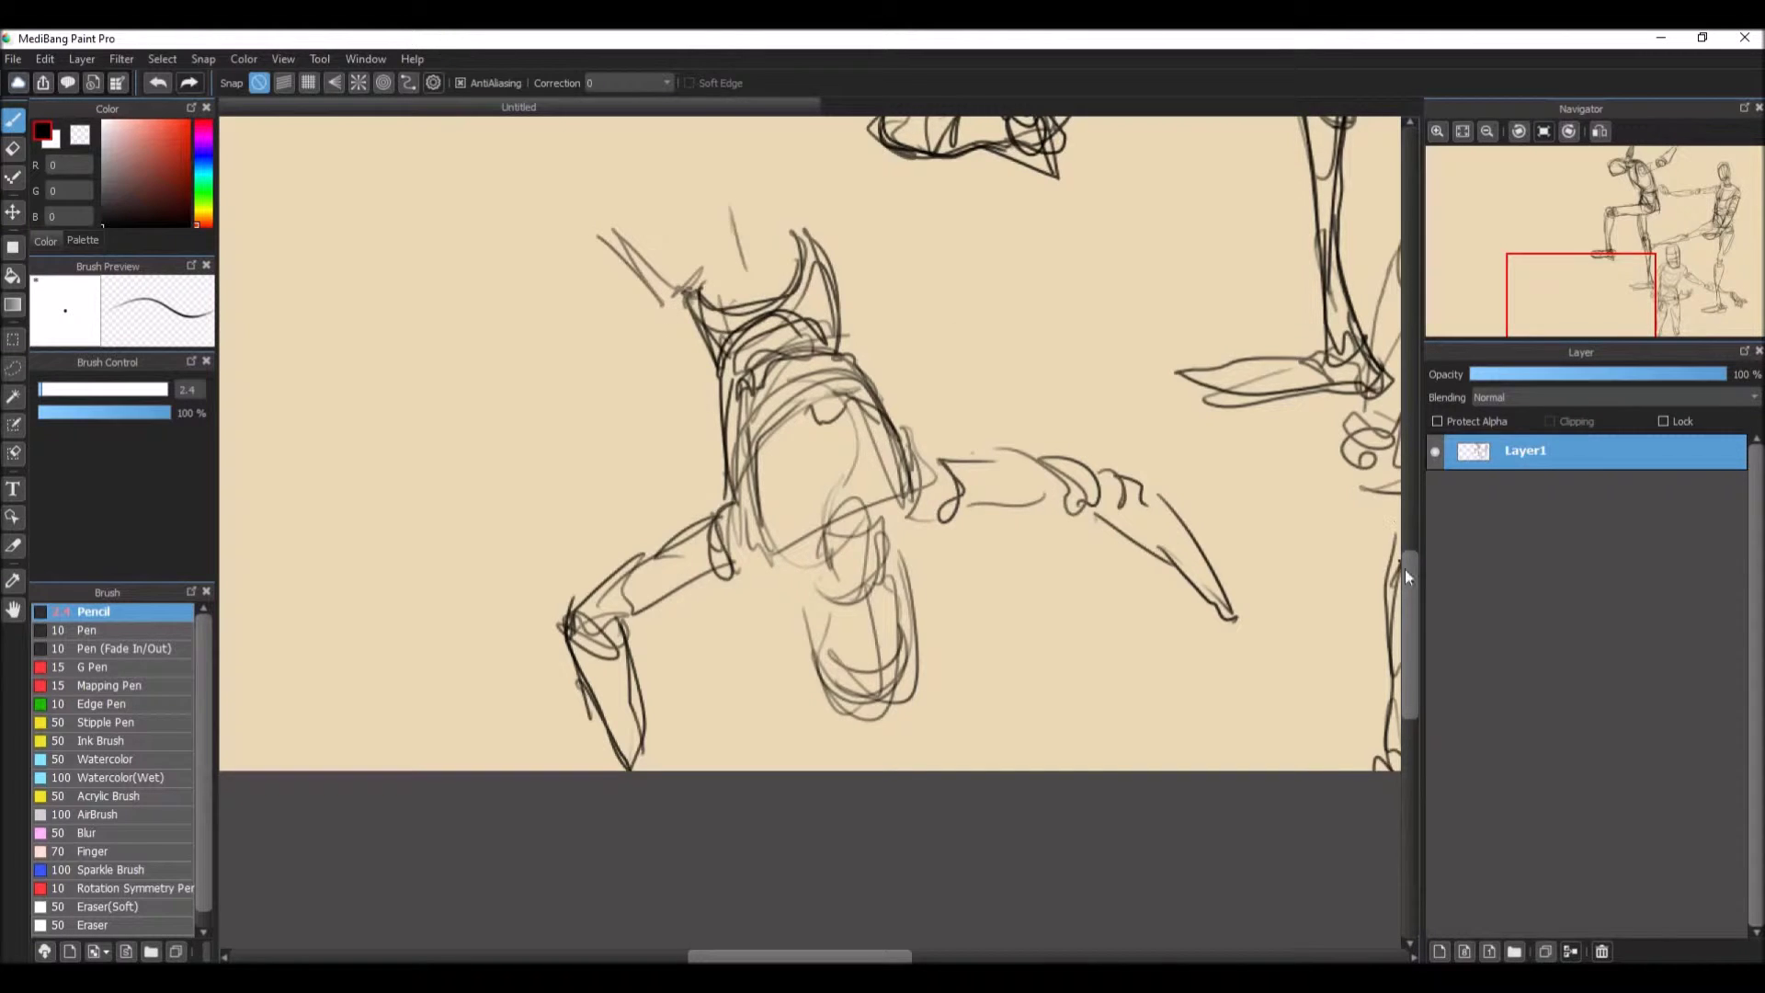
pyautogui.moveTo(1409, 577); pyautogui.dragTo(1408, 525)
pyautogui.moveTo(681, 514)
pyautogui.mouseDown()
pyautogui.moveTo(626, 430)
pyautogui.moveTo(698, 557)
pyautogui.mouseUp()
pyautogui.moveTo(620, 447); pyautogui.dragTo(671, 520)
pyautogui.moveTo(731, 487)
pyautogui.mouseDown()
pyautogui.moveTo(630, 375)
pyautogui.moveTo(663, 516)
pyautogui.mouseUp()
pyautogui.moveTo(664, 519)
pyautogui.mouseDown()
pyautogui.moveTo(675, 405)
pyautogui.moveTo(616, 370)
pyautogui.mouseUp()
pyautogui.moveTo(625, 369)
pyautogui.mouseDown()
pyautogui.moveTo(631, 389)
pyautogui.moveTo(588, 375)
pyautogui.moveTo(643, 347)
pyautogui.mouseUp()
pyautogui.moveTo(593, 386)
pyautogui.mouseDown()
pyautogui.moveTo(662, 505)
pyautogui.moveTo(790, 451)
pyautogui.mouseUp()
# Step: Draw the fourth figure's other thigh as an upright cylinder above the hip, capped with an oval knee
pyautogui.moveTo(772, 455)
pyautogui.mouseDown()
pyautogui.moveTo(832, 478)
pyautogui.moveTo(823, 340)
pyautogui.mouseUp()
pyautogui.moveTo(758, 441); pyautogui.dragTo(754, 340)
pyautogui.moveTo(781, 303)
pyautogui.mouseDown()
pyautogui.moveTo(807, 331)
pyautogui.moveTo(845, 296)
pyautogui.moveTo(795, 296)
pyautogui.mouseUp()
pyautogui.moveTo(776, 283); pyautogui.dragTo(772, 455)
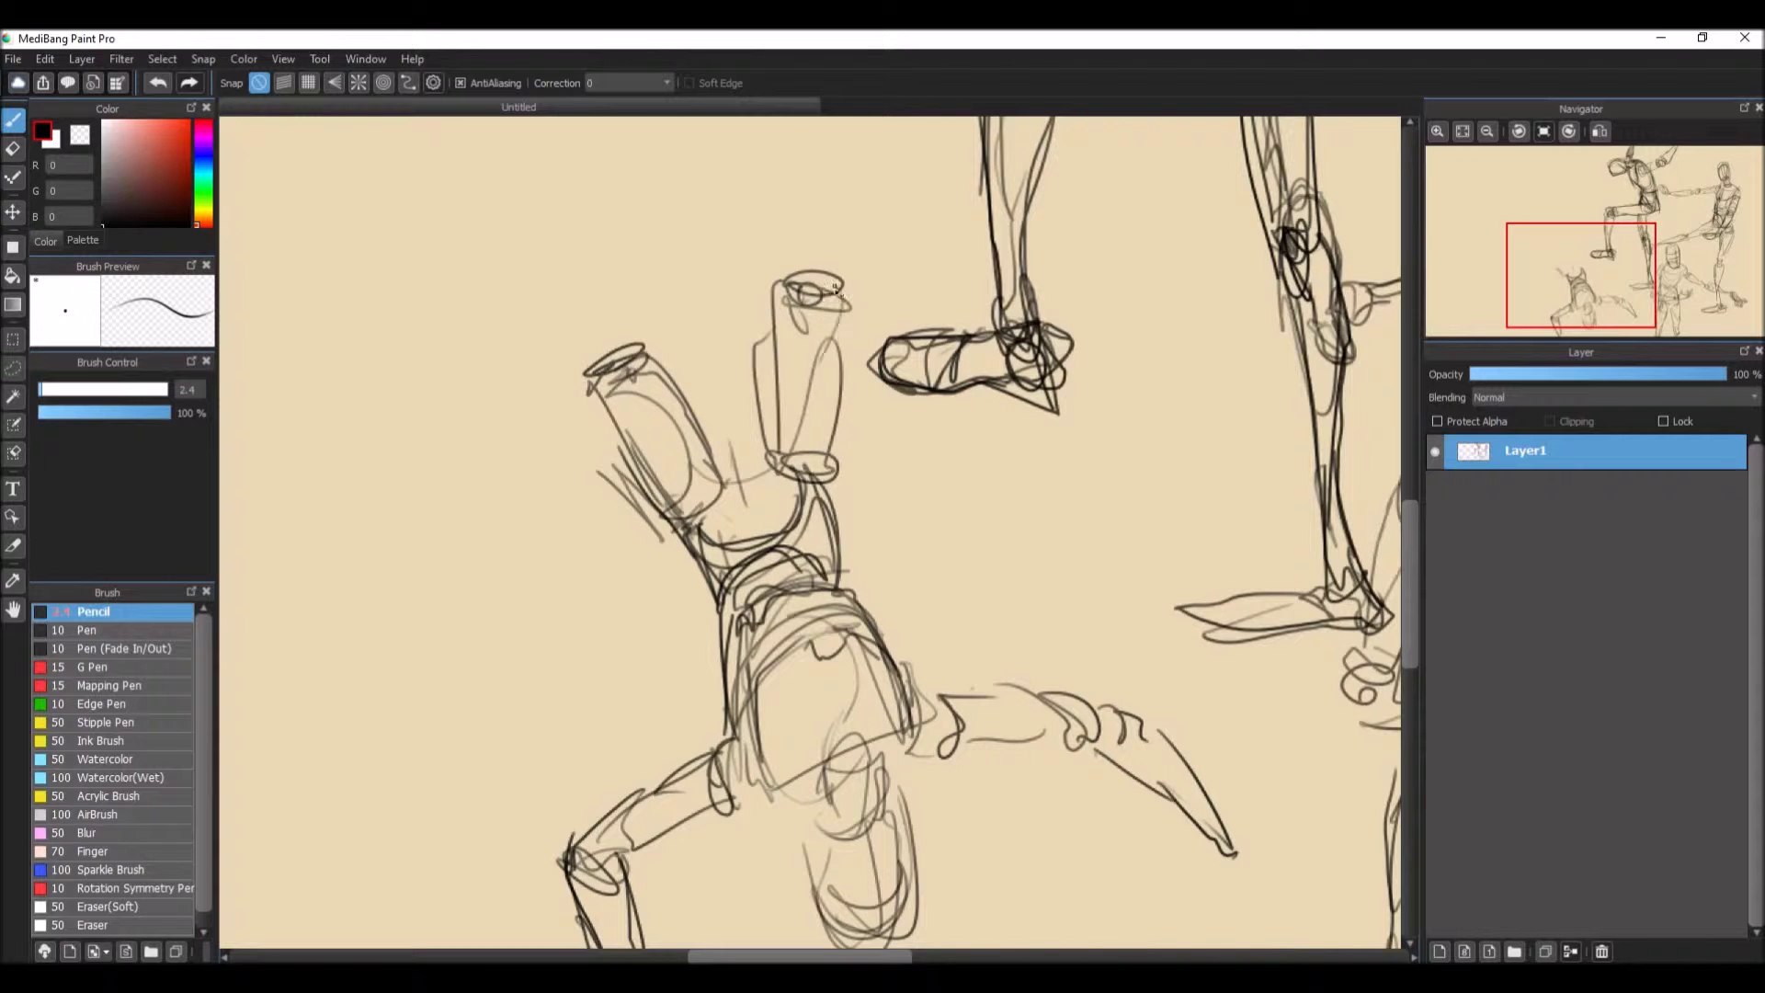
pyautogui.moveTo(841, 286); pyautogui.dragTo(832, 445)
# Step: Sketch the splayed leg's tapering lower leg and long foot on the fourth figure
pyautogui.moveTo(618, 333)
pyautogui.mouseDown()
pyautogui.moveTo(639, 351)
pyautogui.moveTo(524, 268)
pyautogui.mouseUp()
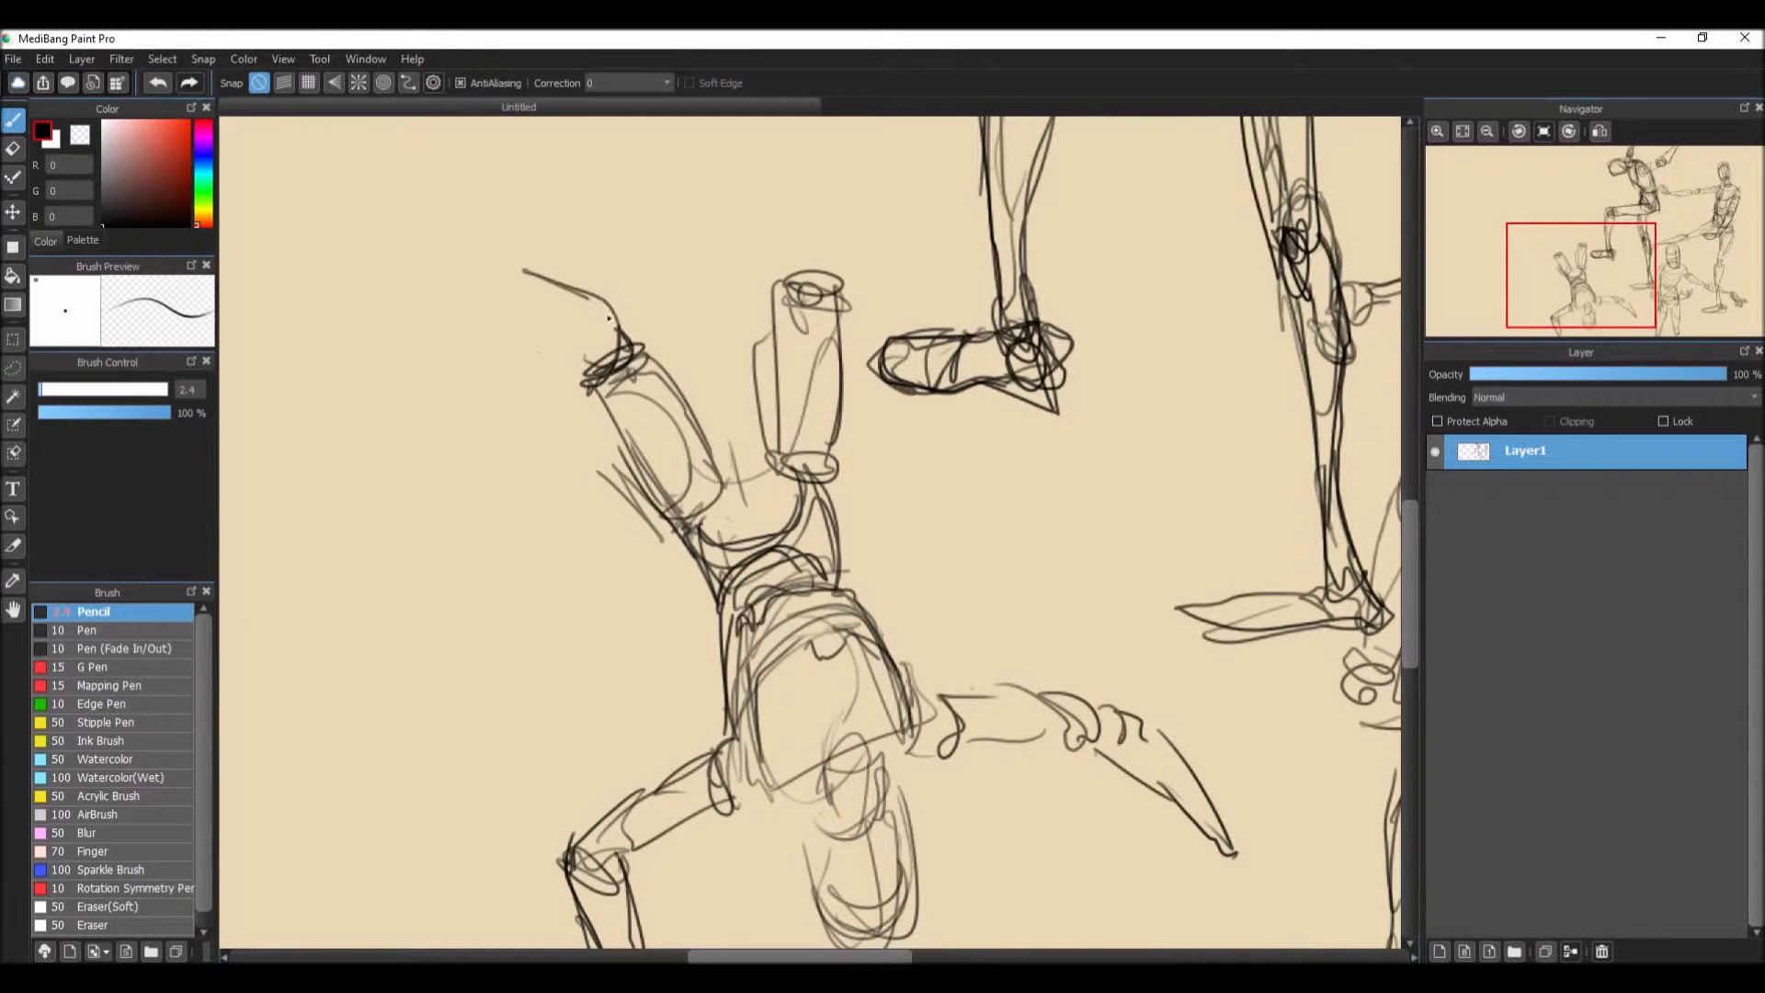
pyautogui.moveTo(588, 375); pyautogui.dragTo(437, 285)
pyautogui.moveTo(565, 275)
pyautogui.mouseDown()
pyautogui.moveTo(477, 260)
pyautogui.moveTo(642, 354)
pyautogui.moveTo(414, 270)
pyautogui.moveTo(529, 331)
pyautogui.mouseUp()
pyautogui.moveTo(1411, 596); pyautogui.dragTo(1411, 575)
pyautogui.moveTo(386, 304); pyautogui.dragTo(421, 287)
pyautogui.moveTo(416, 276)
pyautogui.mouseDown()
pyautogui.moveTo(450, 409)
pyautogui.moveTo(415, 258)
pyautogui.moveTo(459, 354)
pyautogui.moveTo(404, 256)
pyautogui.moveTo(442, 357)
pyautogui.mouseUp()
# Step: Darken the splayed leg's knee and thigh and round out the pelvis of the fourth figure
pyautogui.moveTo(621, 405); pyautogui.dragTo(598, 452)
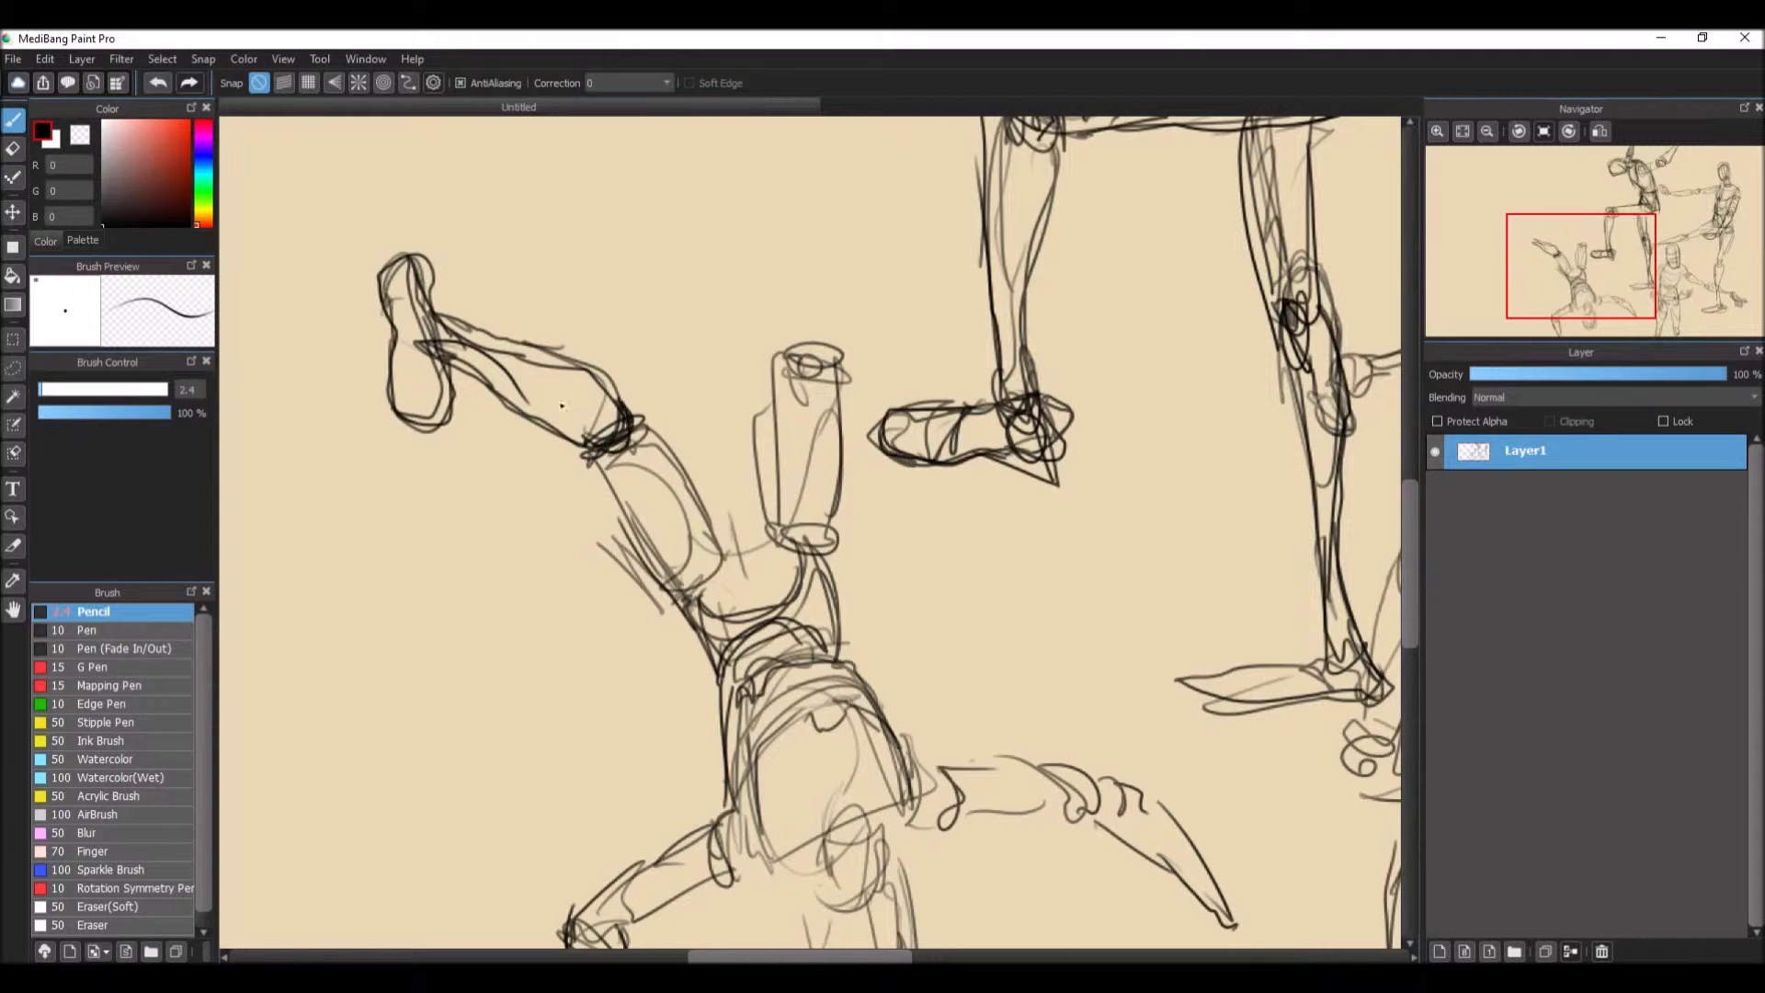
pyautogui.moveTo(520, 401)
pyautogui.mouseDown()
pyautogui.moveTo(593, 438)
pyautogui.moveTo(642, 568)
pyautogui.mouseUp()
pyautogui.moveTo(608, 511)
pyautogui.mouseDown()
pyautogui.moveTo(679, 601)
pyautogui.moveTo(717, 531)
pyautogui.moveTo(786, 532)
pyautogui.mouseUp()
# Step: Add the shin, ankle and sideways-pointing foot to the fourth figure's upright leg
pyautogui.moveTo(783, 541)
pyautogui.mouseDown()
pyautogui.moveTo(777, 384)
pyautogui.moveTo(837, 338)
pyautogui.moveTo(783, 318)
pyautogui.moveTo(797, 138)
pyautogui.mouseUp()
pyautogui.moveTo(807, 134)
pyautogui.mouseDown()
pyautogui.moveTo(838, 293)
pyautogui.moveTo(792, 138)
pyautogui.mouseUp()
pyautogui.moveTo(800, 138); pyautogui.dragTo(774, 285)
pyautogui.scroll(4, 785, 382)
pyautogui.moveTo(785, 383)
pyautogui.mouseDown()
pyautogui.moveTo(809, 299)
pyautogui.moveTo(777, 259)
pyautogui.moveTo(827, 287)
pyautogui.moveTo(923, 271)
pyautogui.moveTo(873, 308)
pyautogui.moveTo(809, 275)
pyautogui.moveTo(894, 320)
pyautogui.moveTo(785, 276)
pyautogui.moveTo(786, 342)
pyautogui.moveTo(832, 459)
pyautogui.moveTo(823, 607)
pyautogui.moveTo(765, 612)
pyautogui.moveTo(777, 622)
pyautogui.moveTo(905, 551)
pyautogui.moveTo(827, 455)
pyautogui.moveTo(749, 598)
pyautogui.moveTo(737, 364)
pyautogui.moveTo(652, 193)
pyautogui.moveTo(776, 212)
pyautogui.moveTo(837, 133)
pyautogui.mouseUp()
# Step: Draw a hand with spread fingers at the end of the fourth figure's outstretched arm
pyautogui.scroll(-5, 809, 552)
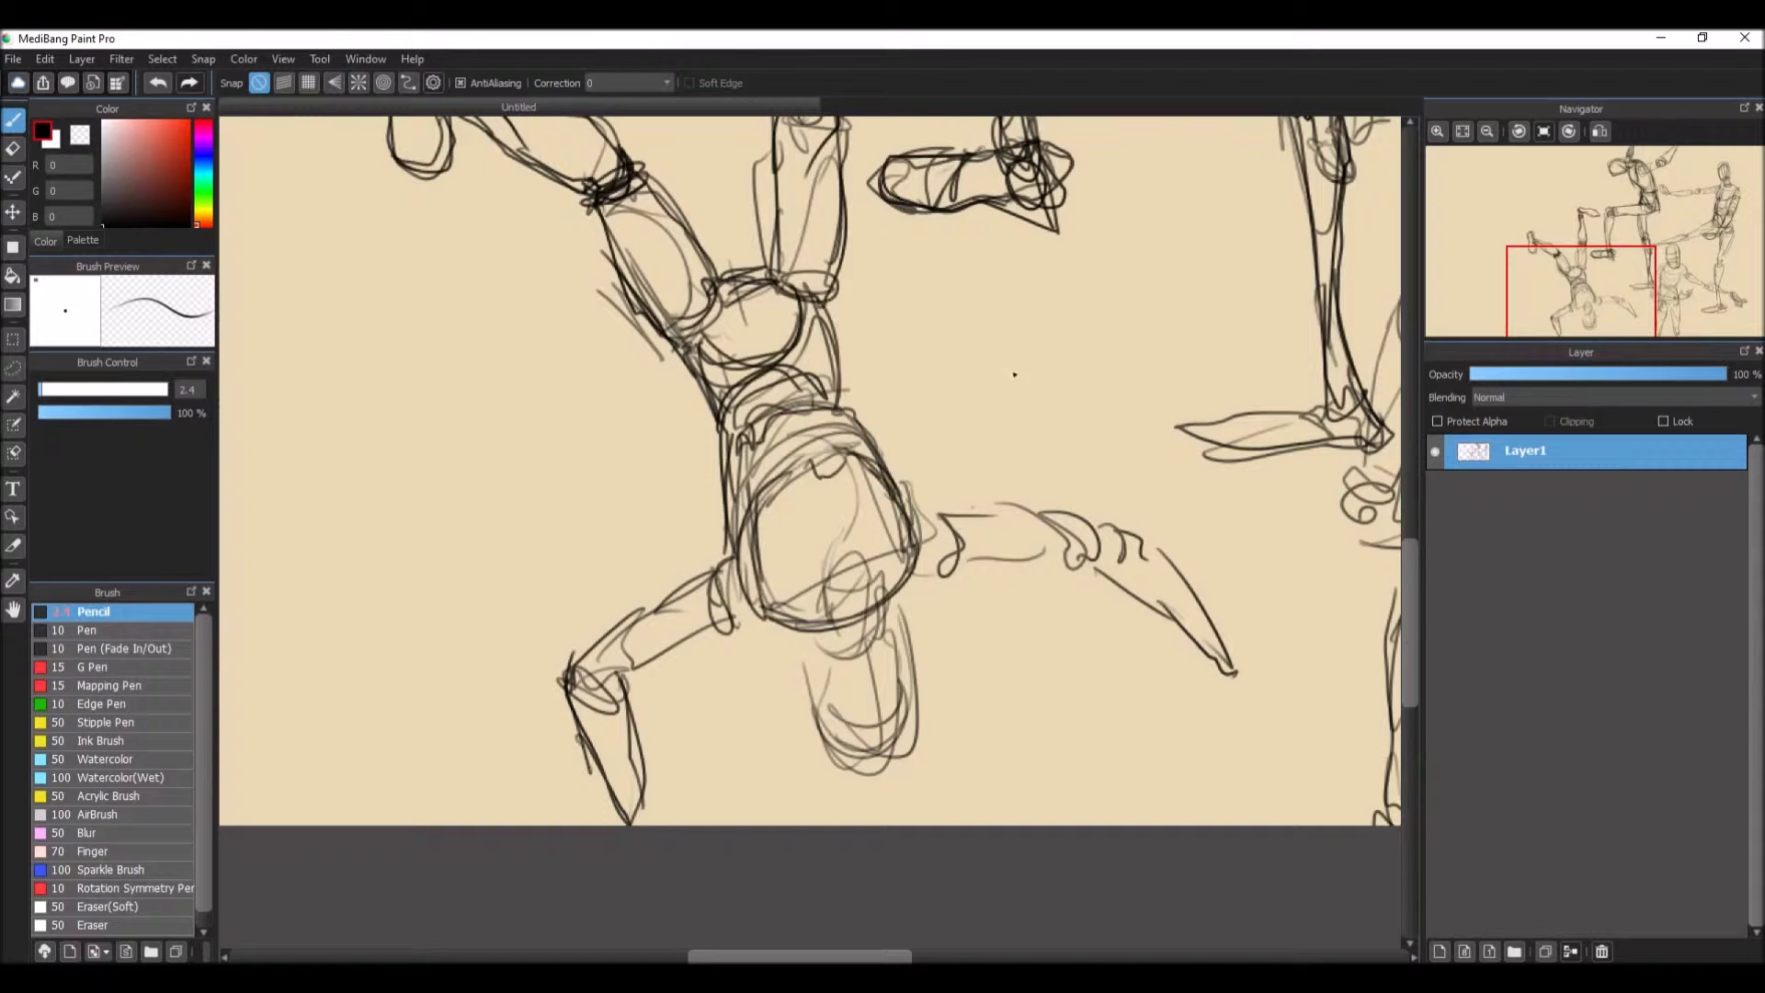
pyautogui.moveTo(1232, 669)
pyautogui.mouseDown()
pyautogui.moveTo(1259, 676)
pyautogui.moveTo(1188, 743)
pyautogui.moveTo(1233, 746)
pyautogui.mouseUp()
pyautogui.moveTo(1195, 739)
pyautogui.mouseDown()
pyautogui.moveTo(1210, 680)
pyautogui.moveTo(1261, 746)
pyautogui.moveTo(1192, 757)
pyautogui.moveTo(1195, 736)
pyautogui.moveTo(1231, 745)
pyautogui.mouseUp()
# Step: Reinforce the fourth figure's arm joints, neck, head and waist, and add a centre line through the torso
pyautogui.moveTo(648, 749)
pyautogui.mouseDown()
pyautogui.moveTo(639, 835)
pyautogui.moveTo(588, 674)
pyautogui.mouseUp()
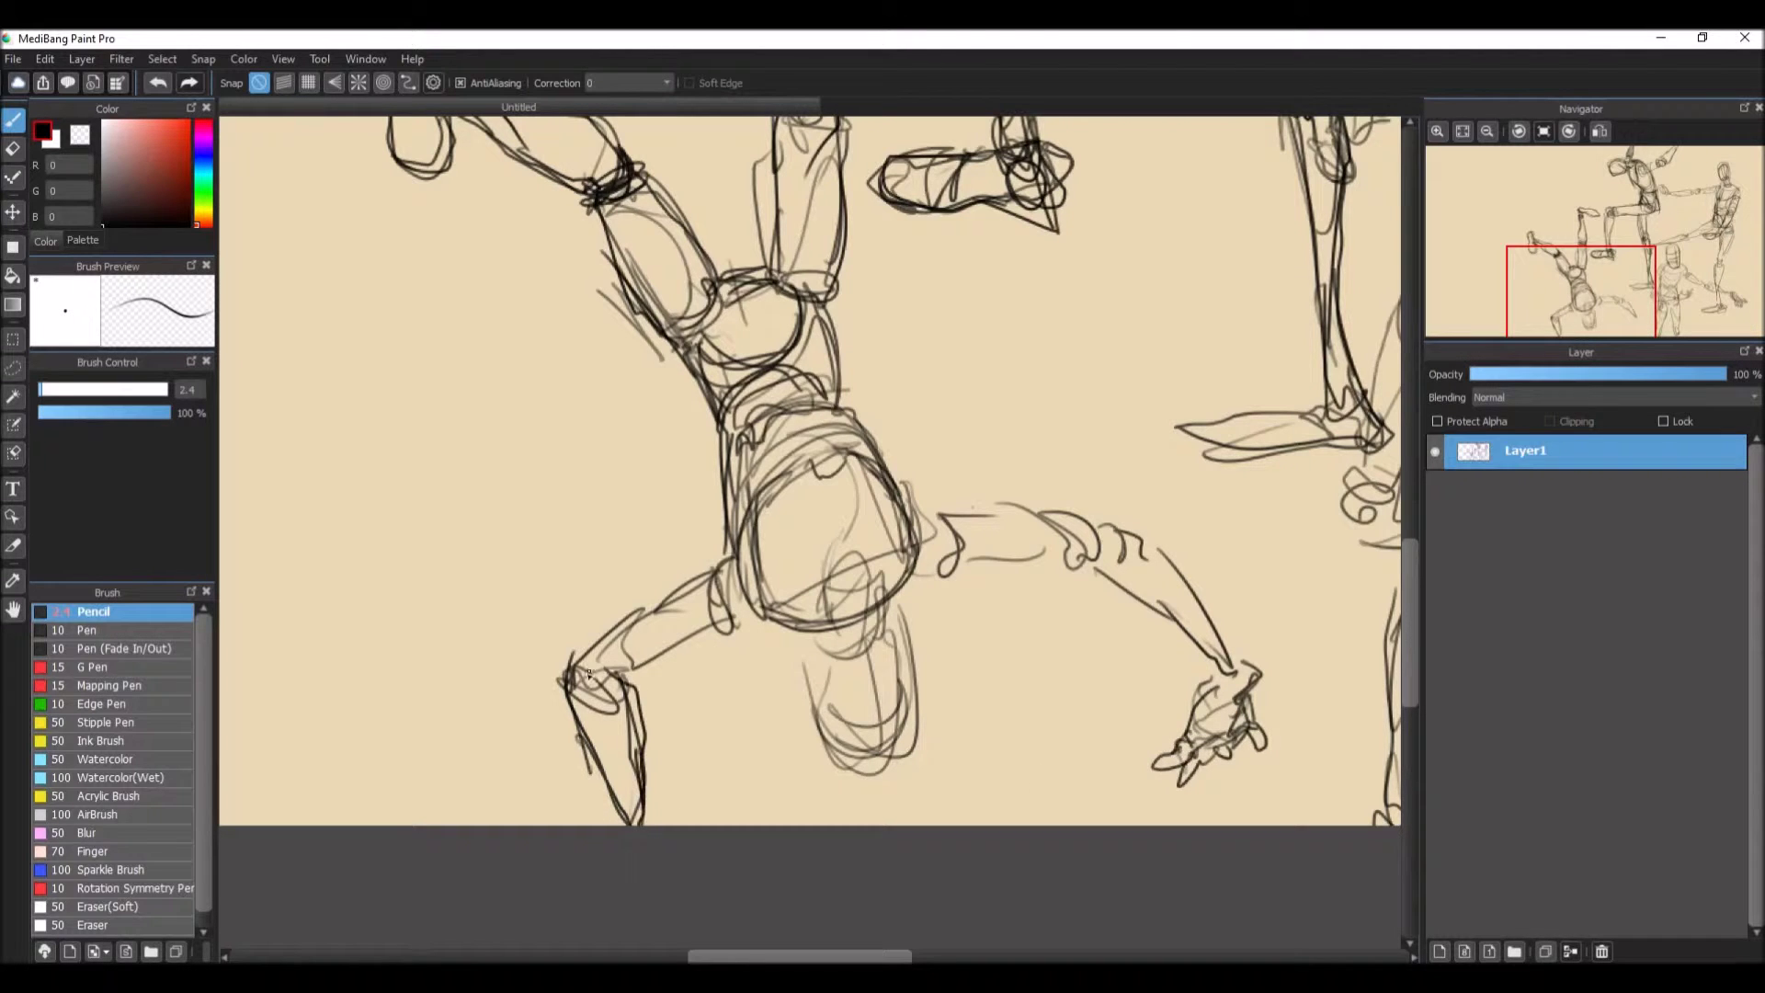
pyautogui.moveTo(1411, 597)
pyautogui.mouseDown()
pyautogui.moveTo(1430, 511)
pyautogui.moveTo(1410, 598)
pyautogui.mouseUp()
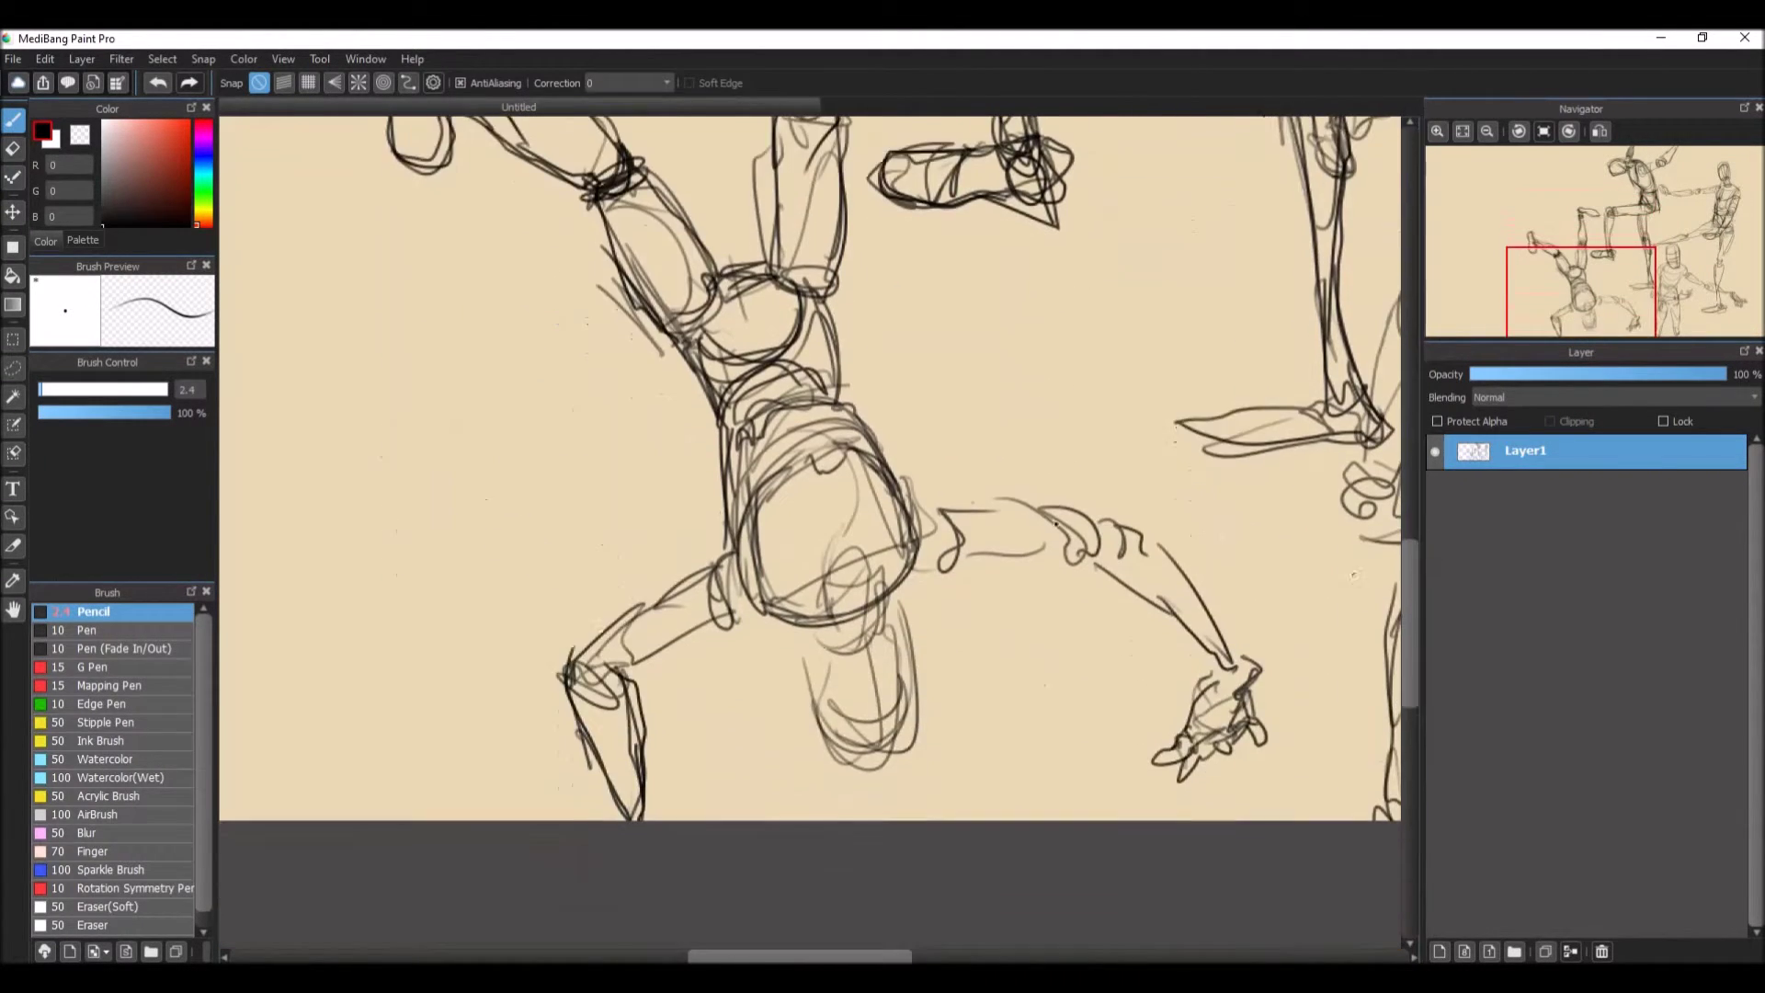
pyautogui.moveTo(839, 583)
pyautogui.mouseDown()
pyautogui.moveTo(884, 644)
pyautogui.moveTo(827, 658)
pyautogui.moveTo(820, 617)
pyautogui.moveTo(807, 664)
pyautogui.moveTo(910, 643)
pyautogui.moveTo(878, 643)
pyautogui.moveTo(910, 682)
pyautogui.mouseUp()
pyautogui.moveTo(791, 573)
pyautogui.mouseDown()
pyautogui.moveTo(735, 607)
pyautogui.moveTo(928, 538)
pyautogui.moveTo(1091, 564)
pyautogui.moveTo(1089, 510)
pyautogui.moveTo(1108, 552)
pyautogui.mouseUp()
pyautogui.moveTo(593, 643)
pyautogui.mouseDown()
pyautogui.moveTo(611, 680)
pyautogui.moveTo(604, 636)
pyautogui.moveTo(721, 602)
pyautogui.moveTo(746, 391)
pyautogui.mouseUp()
pyautogui.moveTo(774, 454)
pyautogui.mouseDown()
pyautogui.moveTo(818, 459)
pyautogui.moveTo(845, 543)
pyautogui.moveTo(799, 386)
pyautogui.moveTo(809, 397)
pyautogui.mouseUp()
pyautogui.moveTo(749, 284)
pyautogui.mouseDown()
pyautogui.moveTo(800, 377)
pyautogui.moveTo(846, 556)
pyautogui.mouseUp()
# Step: Darken the lower legs and the splayed leg's foot on the fourth figure
pyautogui.scroll(4, 818, 469)
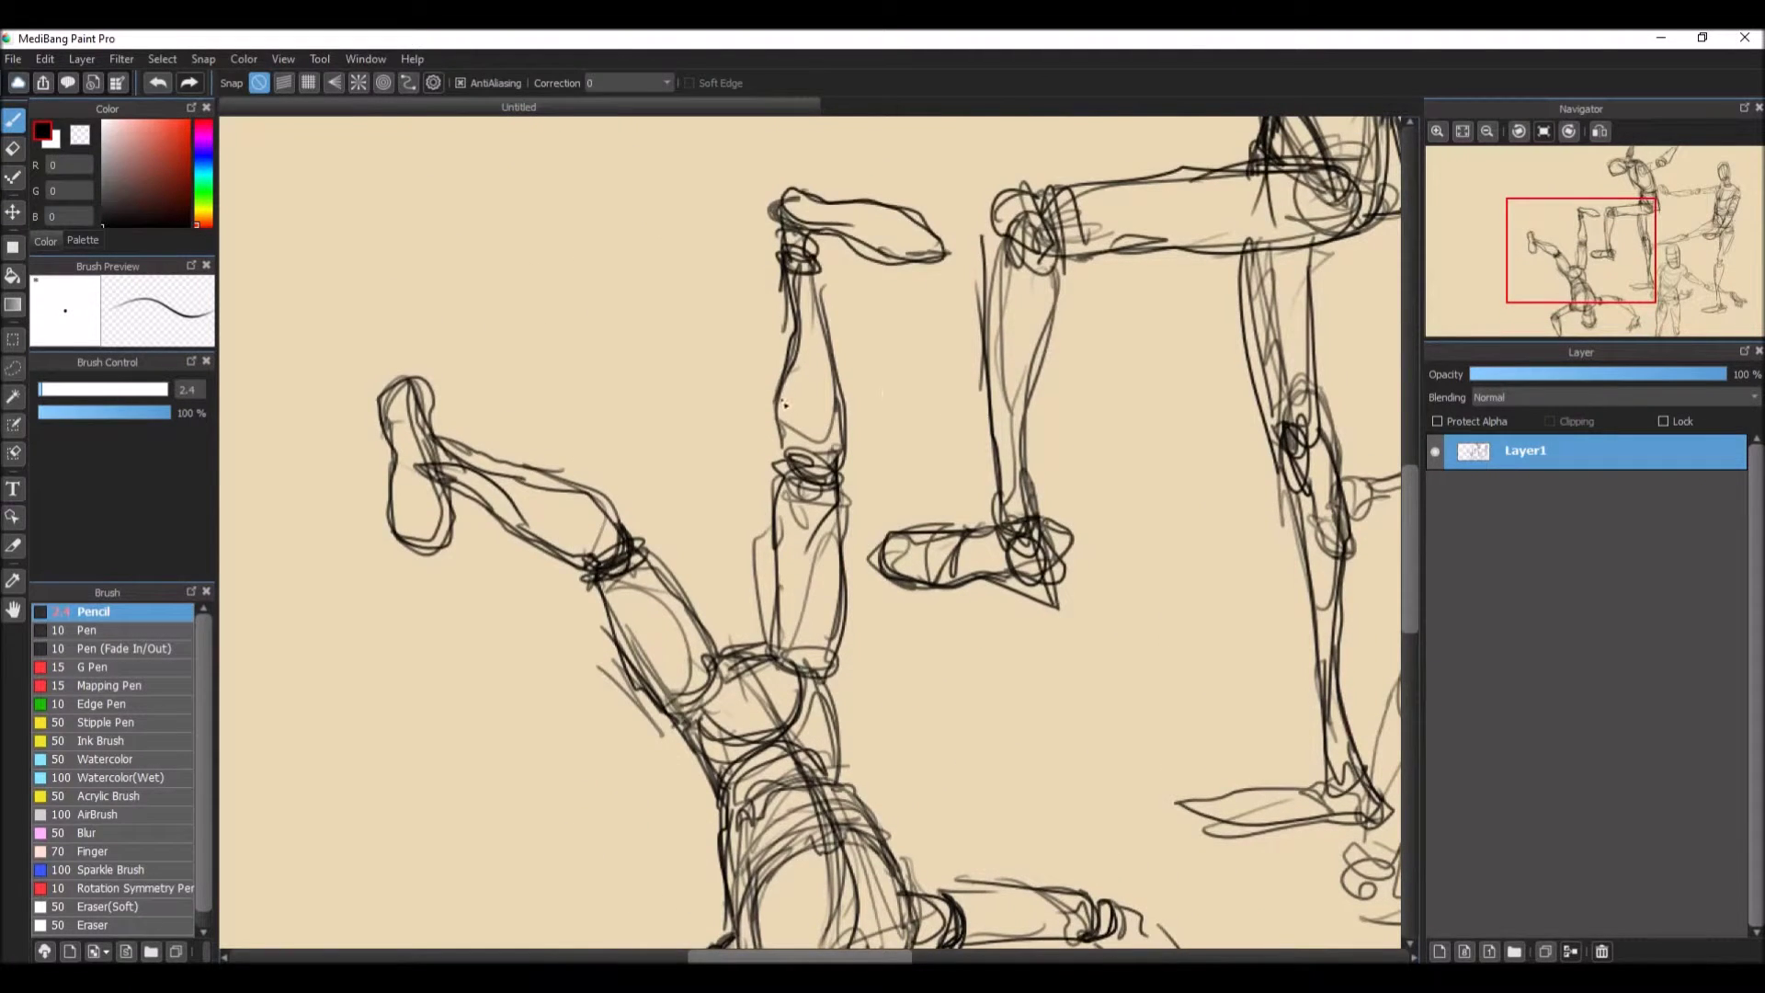
pyautogui.moveTo(784, 405)
pyautogui.mouseDown()
pyautogui.moveTo(787, 455)
pyautogui.moveTo(813, 230)
pyautogui.mouseUp()
pyautogui.moveTo(458, 448)
pyautogui.mouseDown()
pyautogui.moveTo(390, 446)
pyautogui.moveTo(423, 404)
pyautogui.moveTo(437, 460)
pyautogui.moveTo(607, 577)
pyautogui.moveTo(457, 454)
pyautogui.mouseUp()
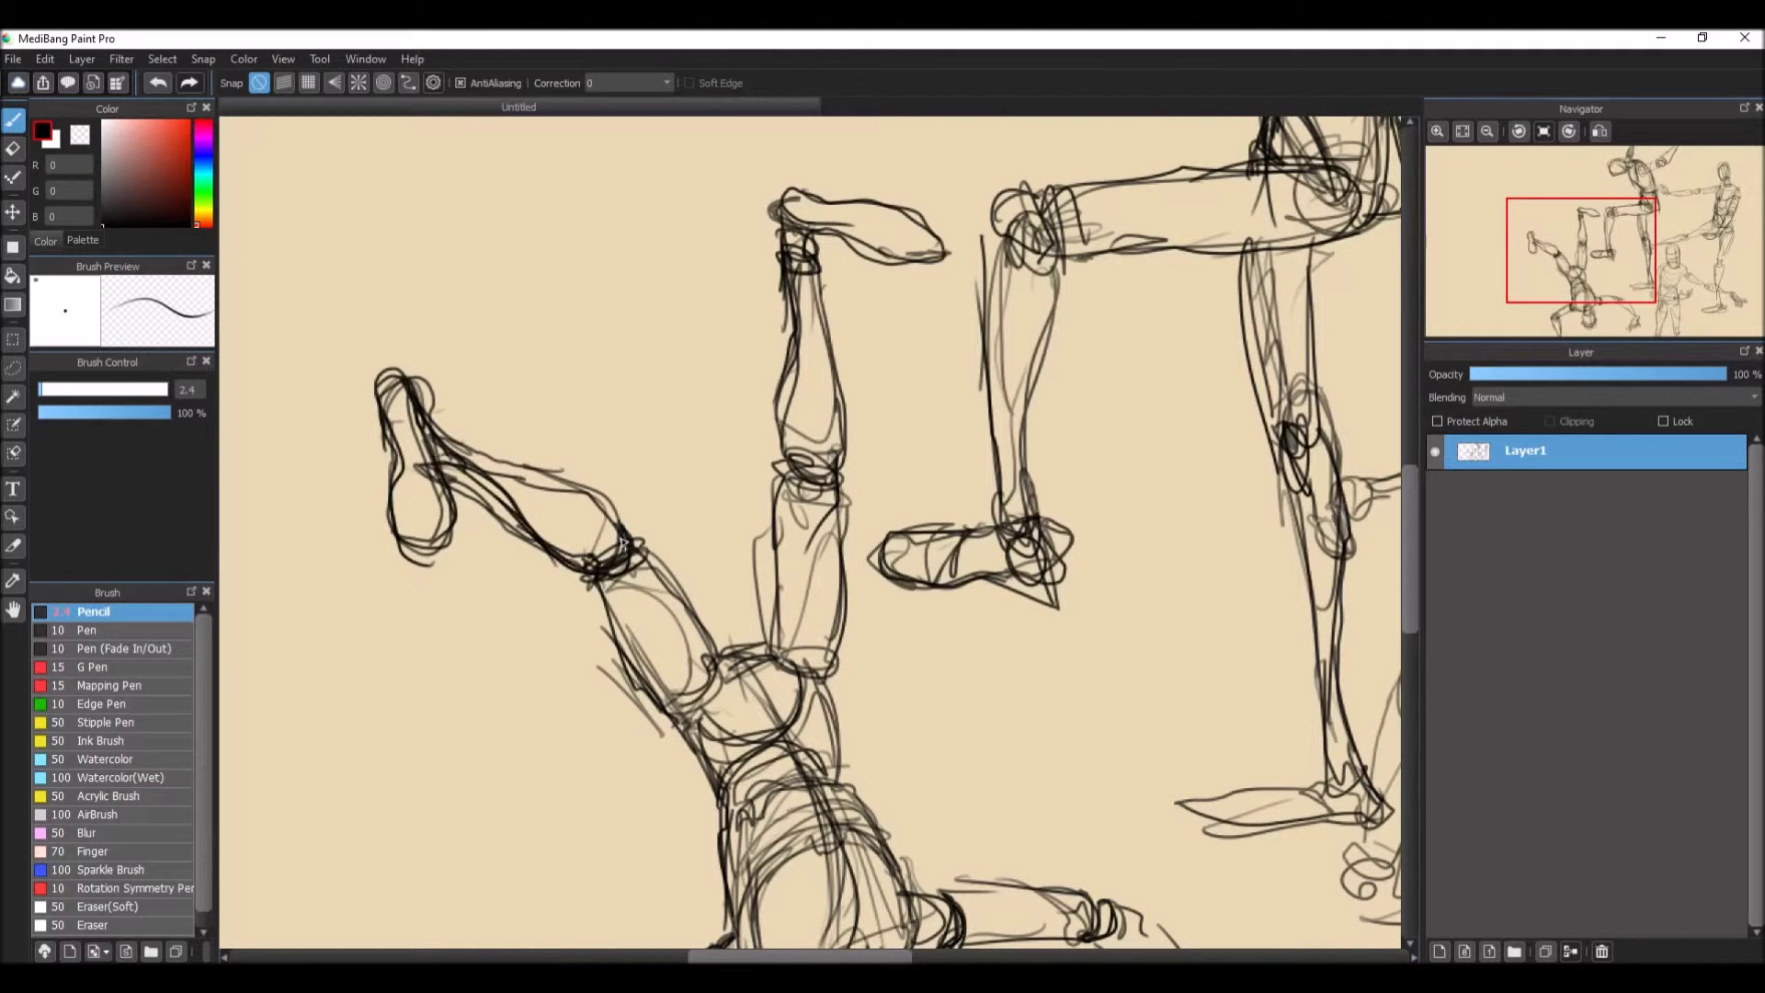
pyautogui.moveTo(620, 548)
pyautogui.mouseDown()
pyautogui.moveTo(647, 537)
pyautogui.moveTo(409, 432)
pyautogui.mouseUp()
# Step: Draw bone-shaped spikes piercing the fourth figure's splayed leg at the shin and through the thigh near the knee
pyautogui.moveTo(1409, 496); pyautogui.dragTo(1409, 558)
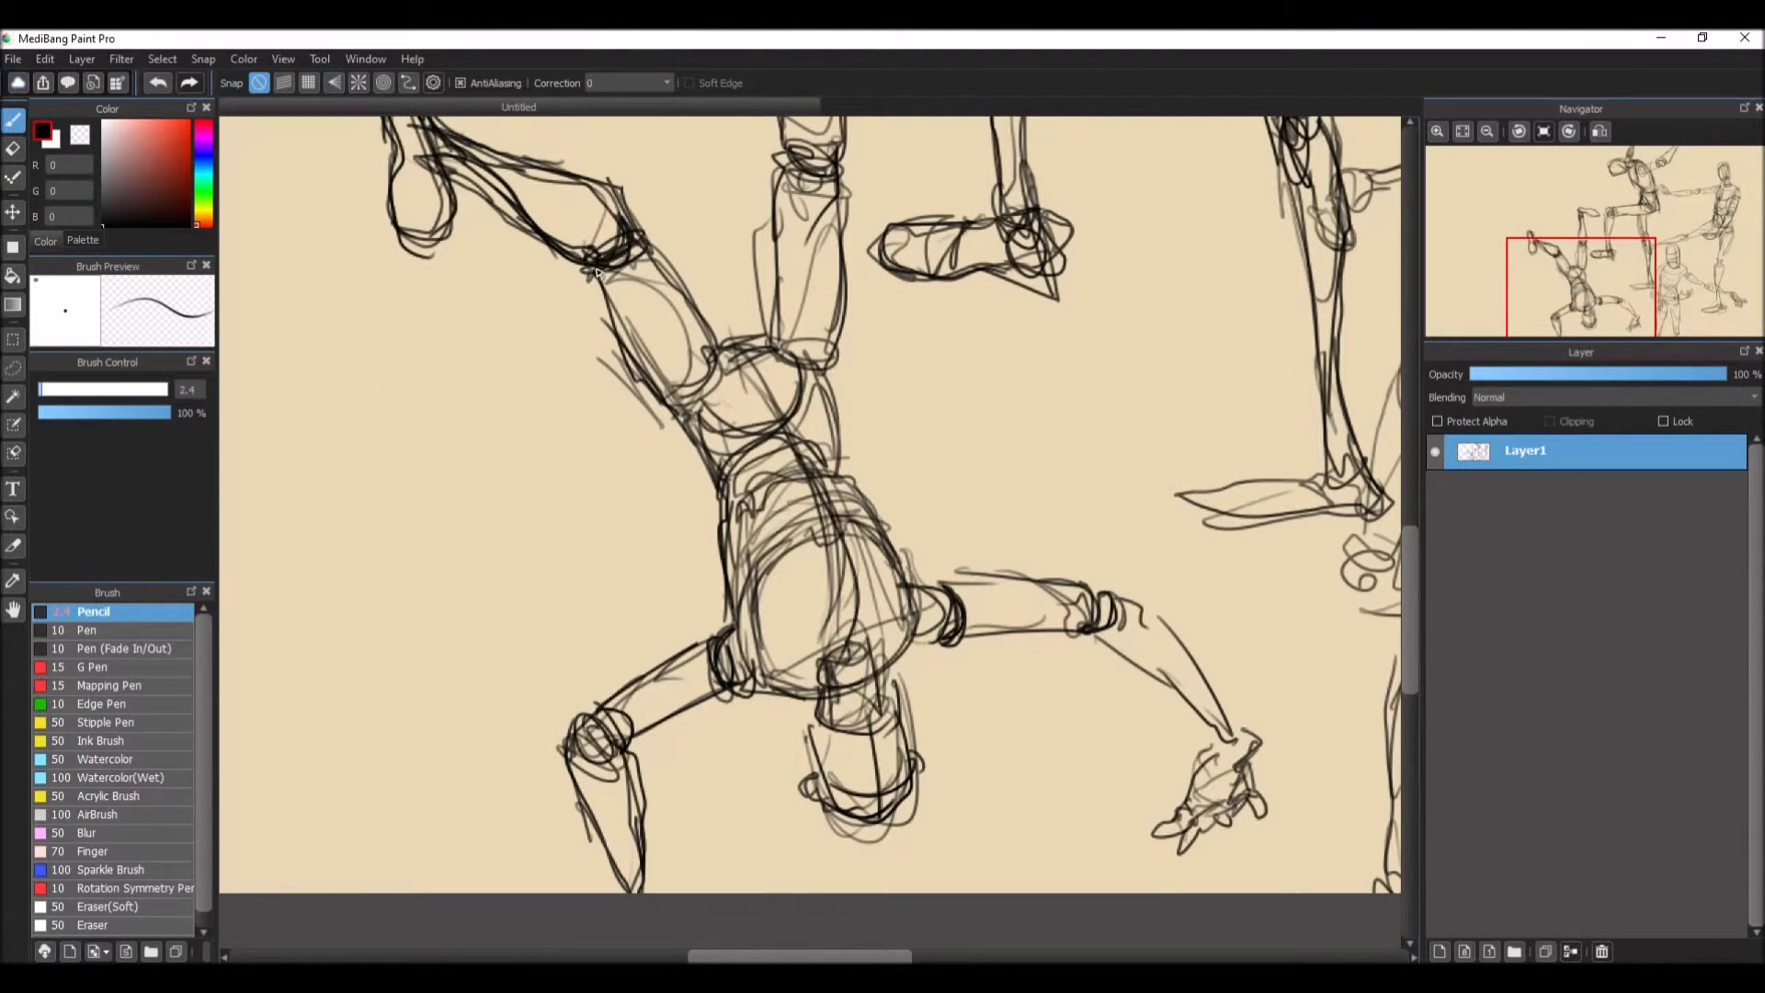
pyautogui.moveTo(591, 288); pyautogui.dragTo(607, 276)
pyautogui.moveTo(1409, 584); pyautogui.dragTo(1410, 556)
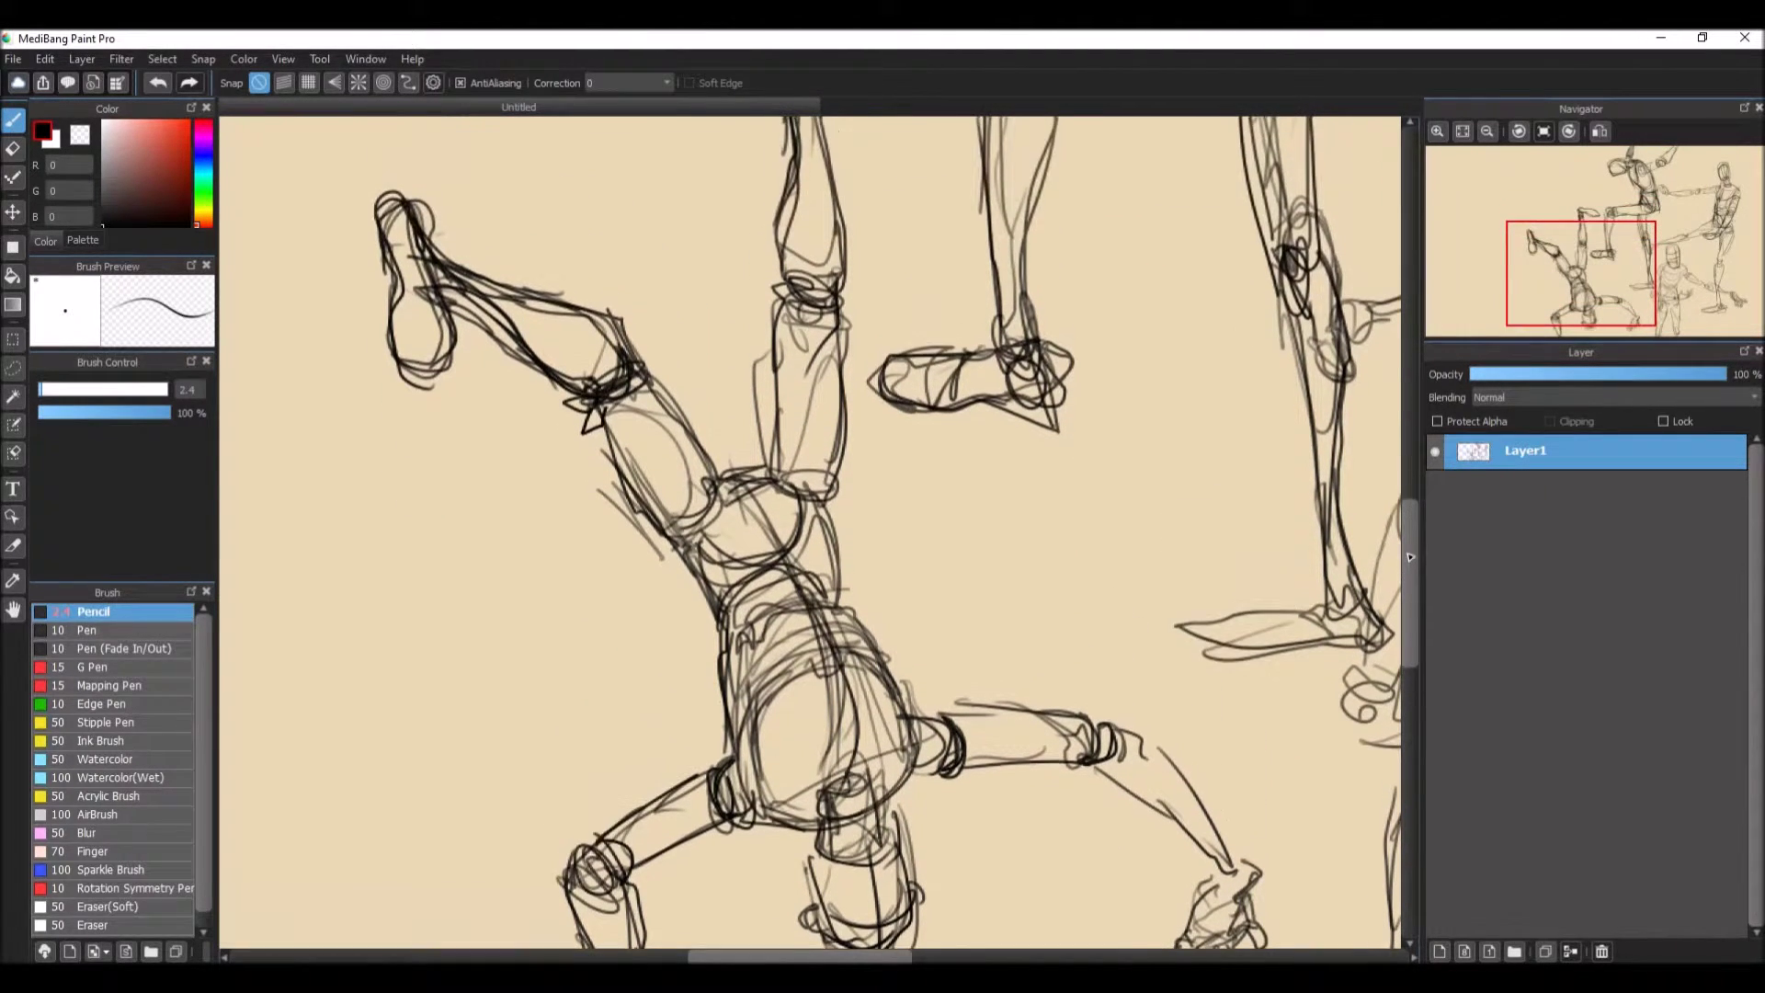
pyautogui.moveTo(524, 295); pyautogui.dragTo(506, 268)
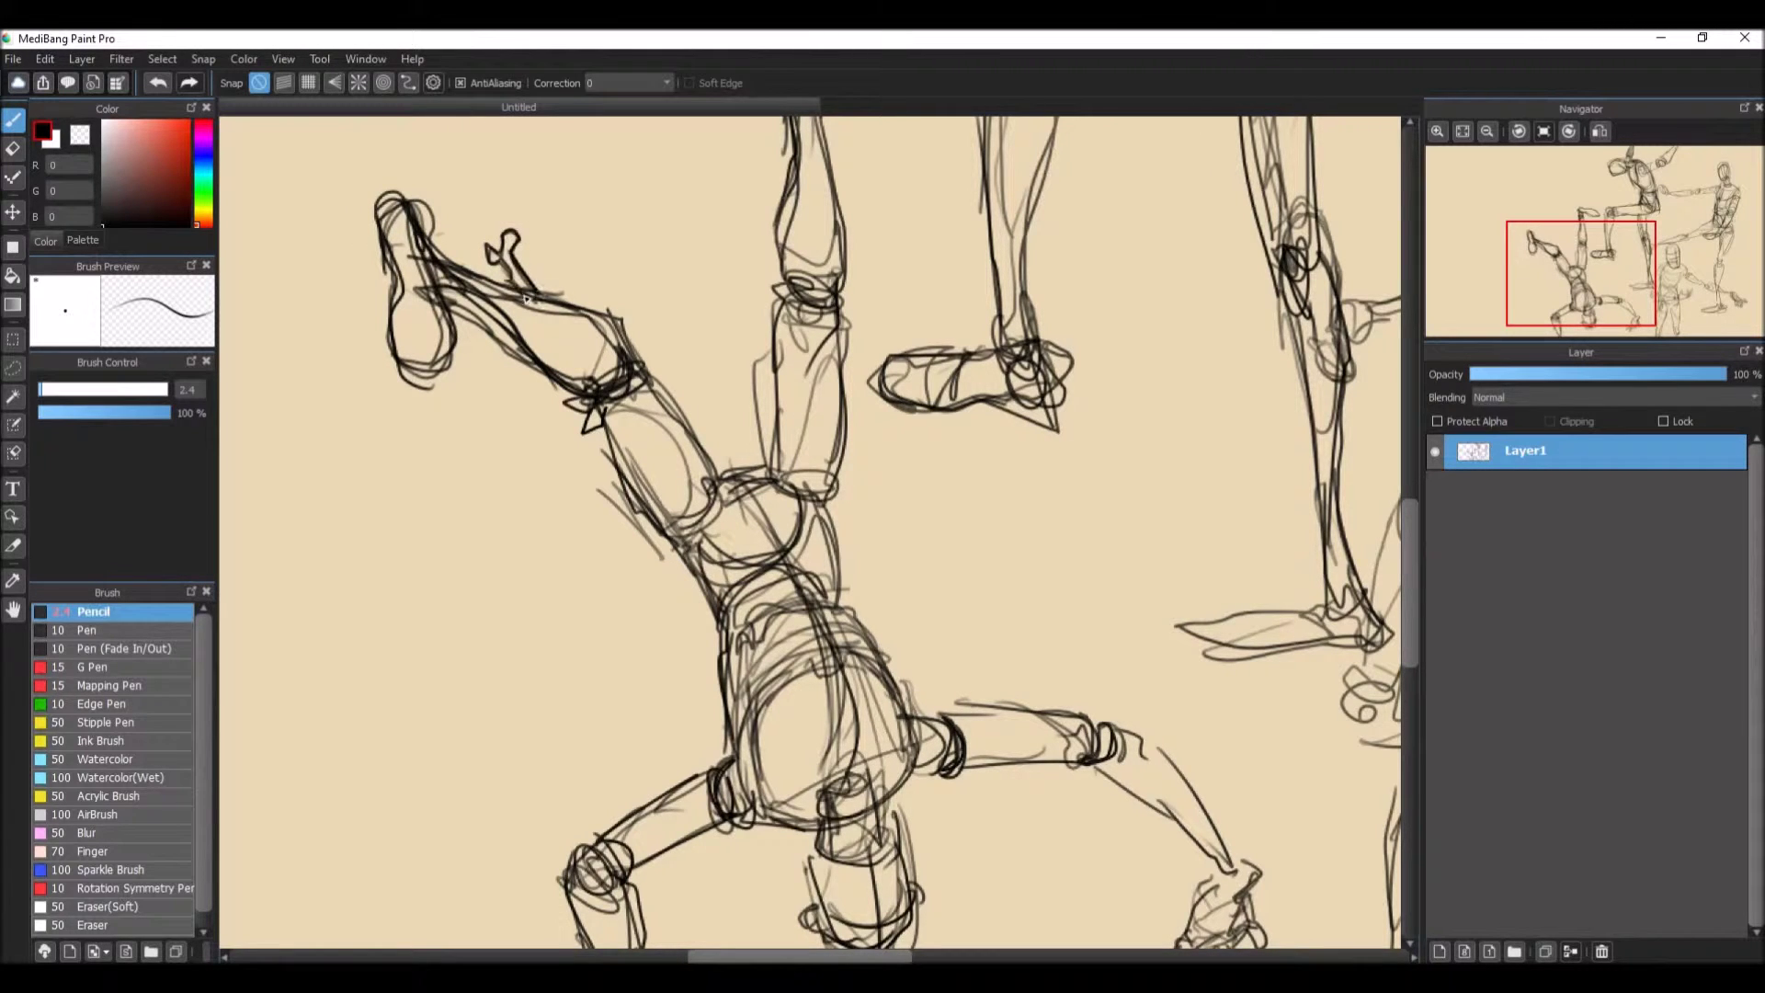
pyautogui.moveTo(493, 246); pyautogui.dragTo(546, 292)
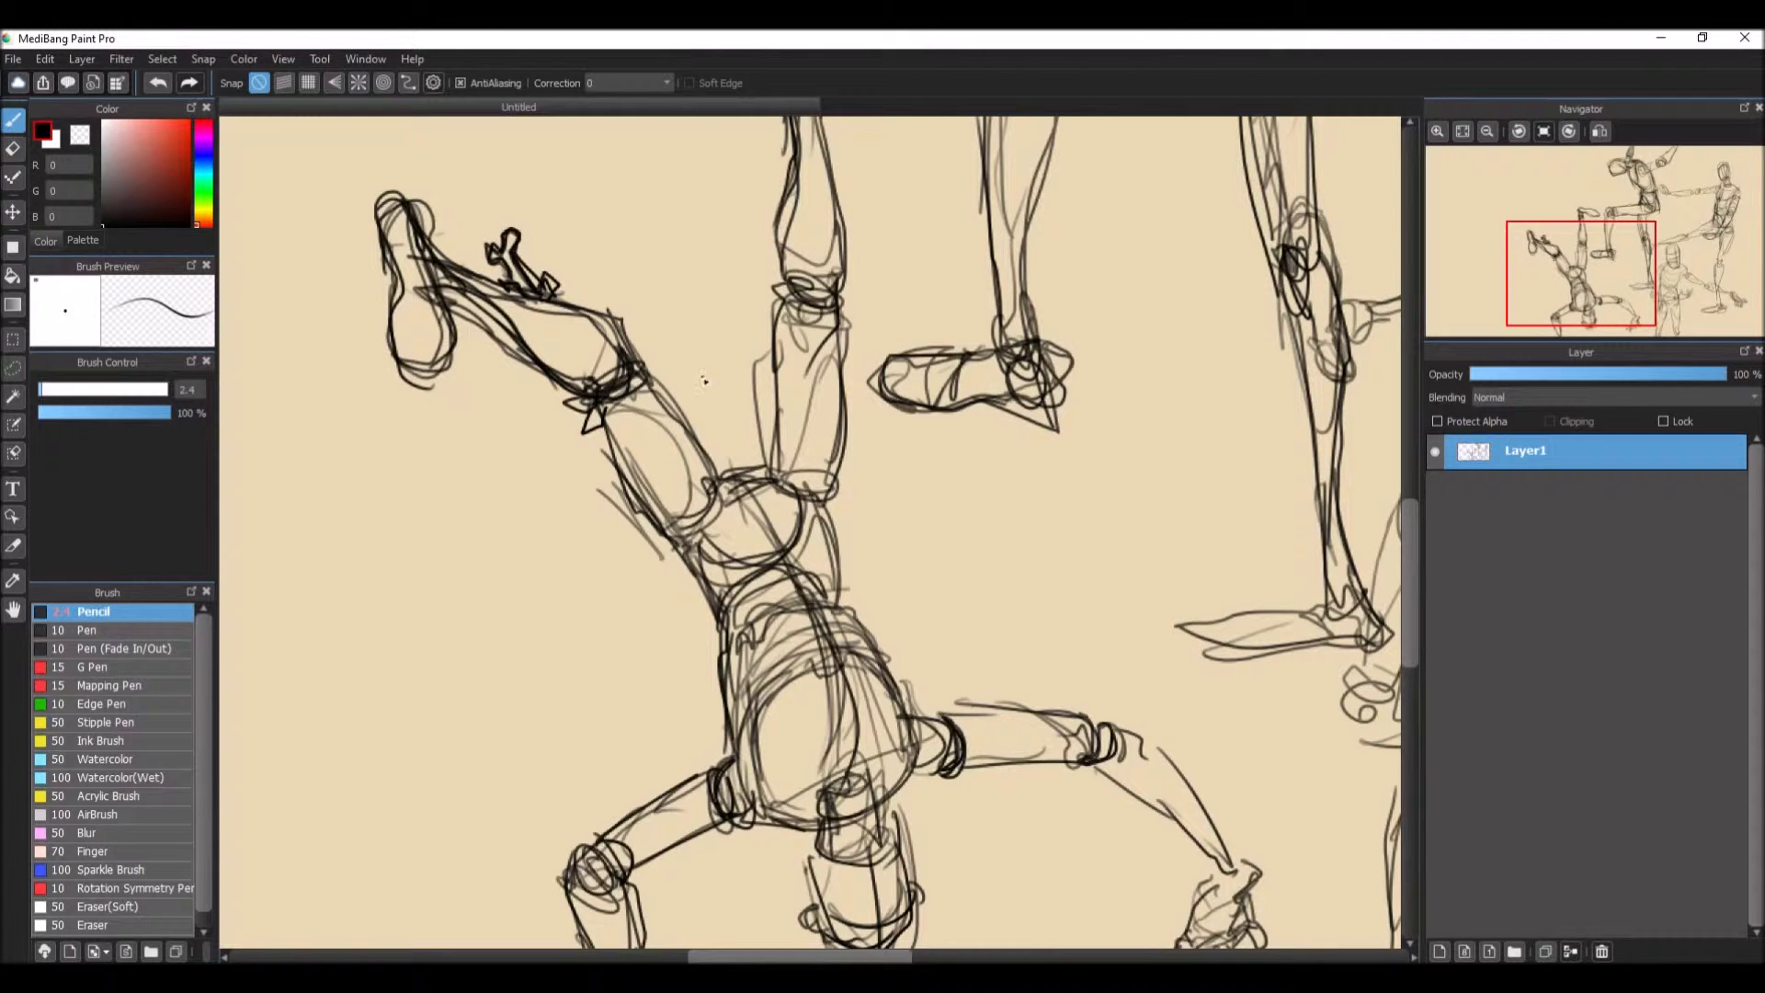
pyautogui.moveTo(590, 405)
pyautogui.mouseDown()
pyautogui.moveTo(536, 454)
pyautogui.moveTo(543, 478)
pyautogui.mouseUp()
pyautogui.moveTo(588, 412); pyautogui.dragTo(542, 453)
pyautogui.moveTo(665, 405)
pyautogui.mouseDown()
pyautogui.moveTo(696, 355)
pyautogui.moveTo(665, 406)
pyautogui.mouseUp()
pyautogui.moveTo(704, 346)
pyautogui.mouseDown()
pyautogui.moveTo(726, 368)
pyautogui.moveTo(669, 405)
pyautogui.moveTo(664, 375)
pyautogui.mouseUp()
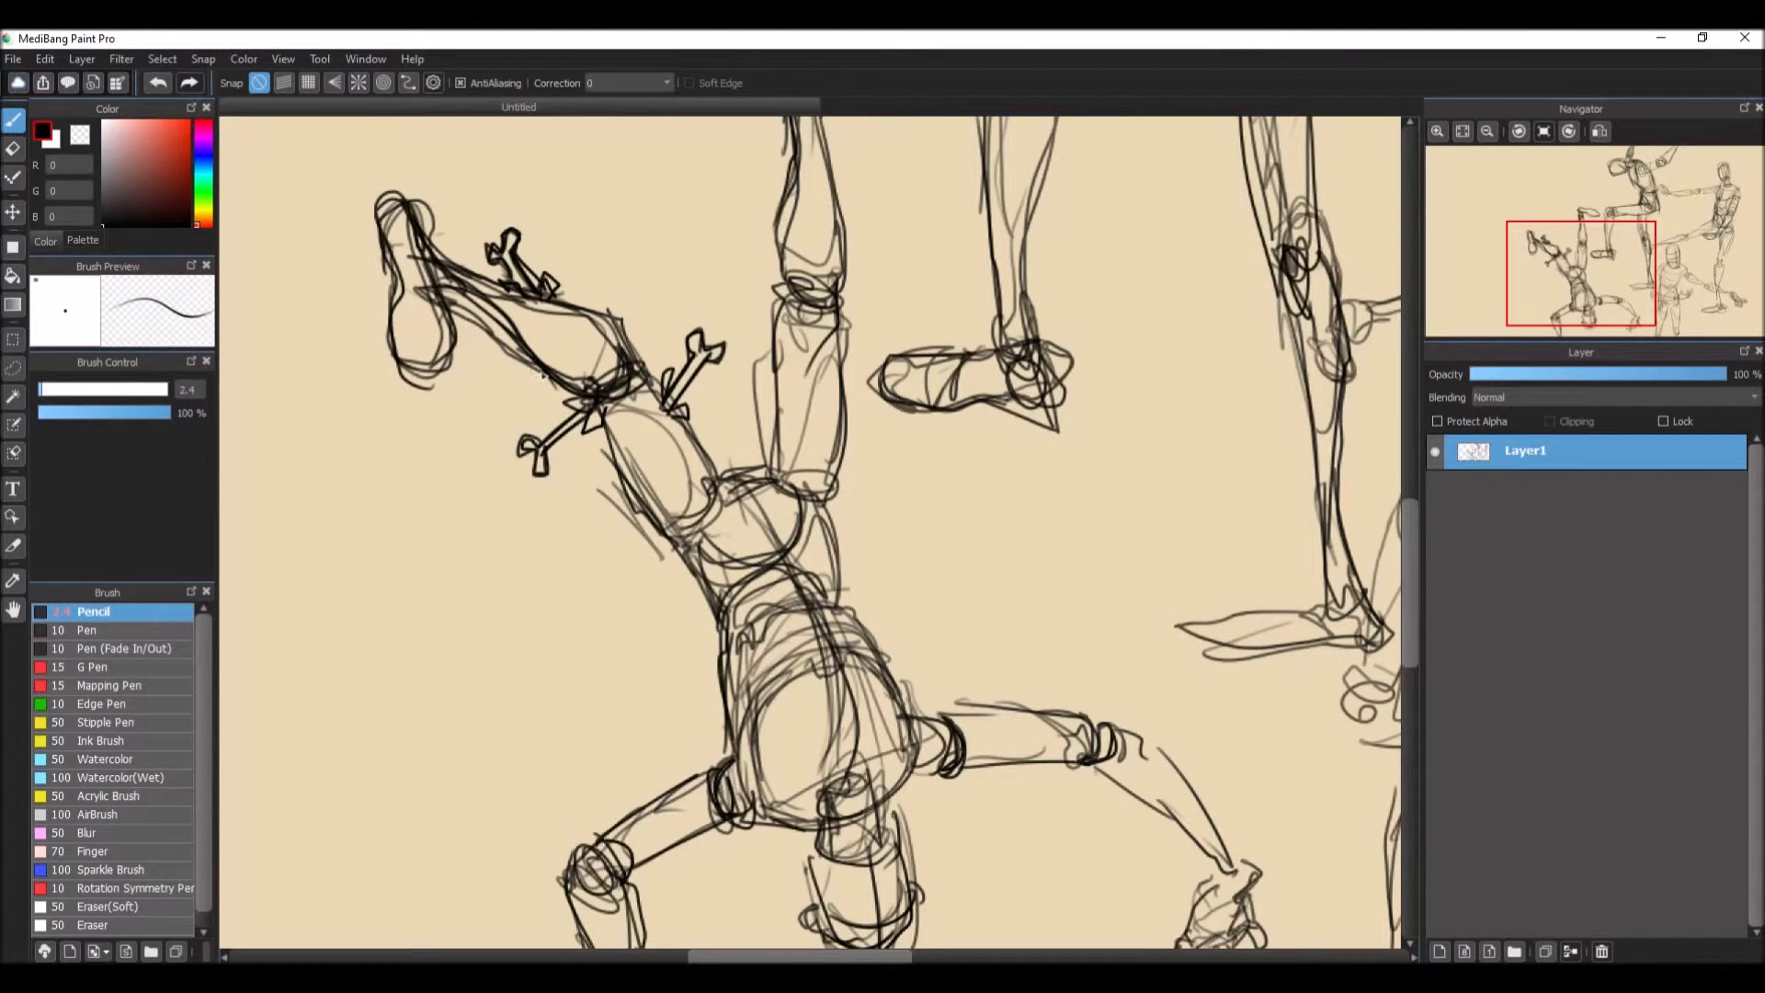
# Step: Draw bone-shaped spikes passing through the fourth figure's upright thigh and raised foot
pyautogui.moveTo(843, 369); pyautogui.dragTo(890, 336)
pyautogui.moveTo(844, 358)
pyautogui.mouseDown()
pyautogui.moveTo(922, 348)
pyautogui.moveTo(718, 426)
pyautogui.mouseUp()
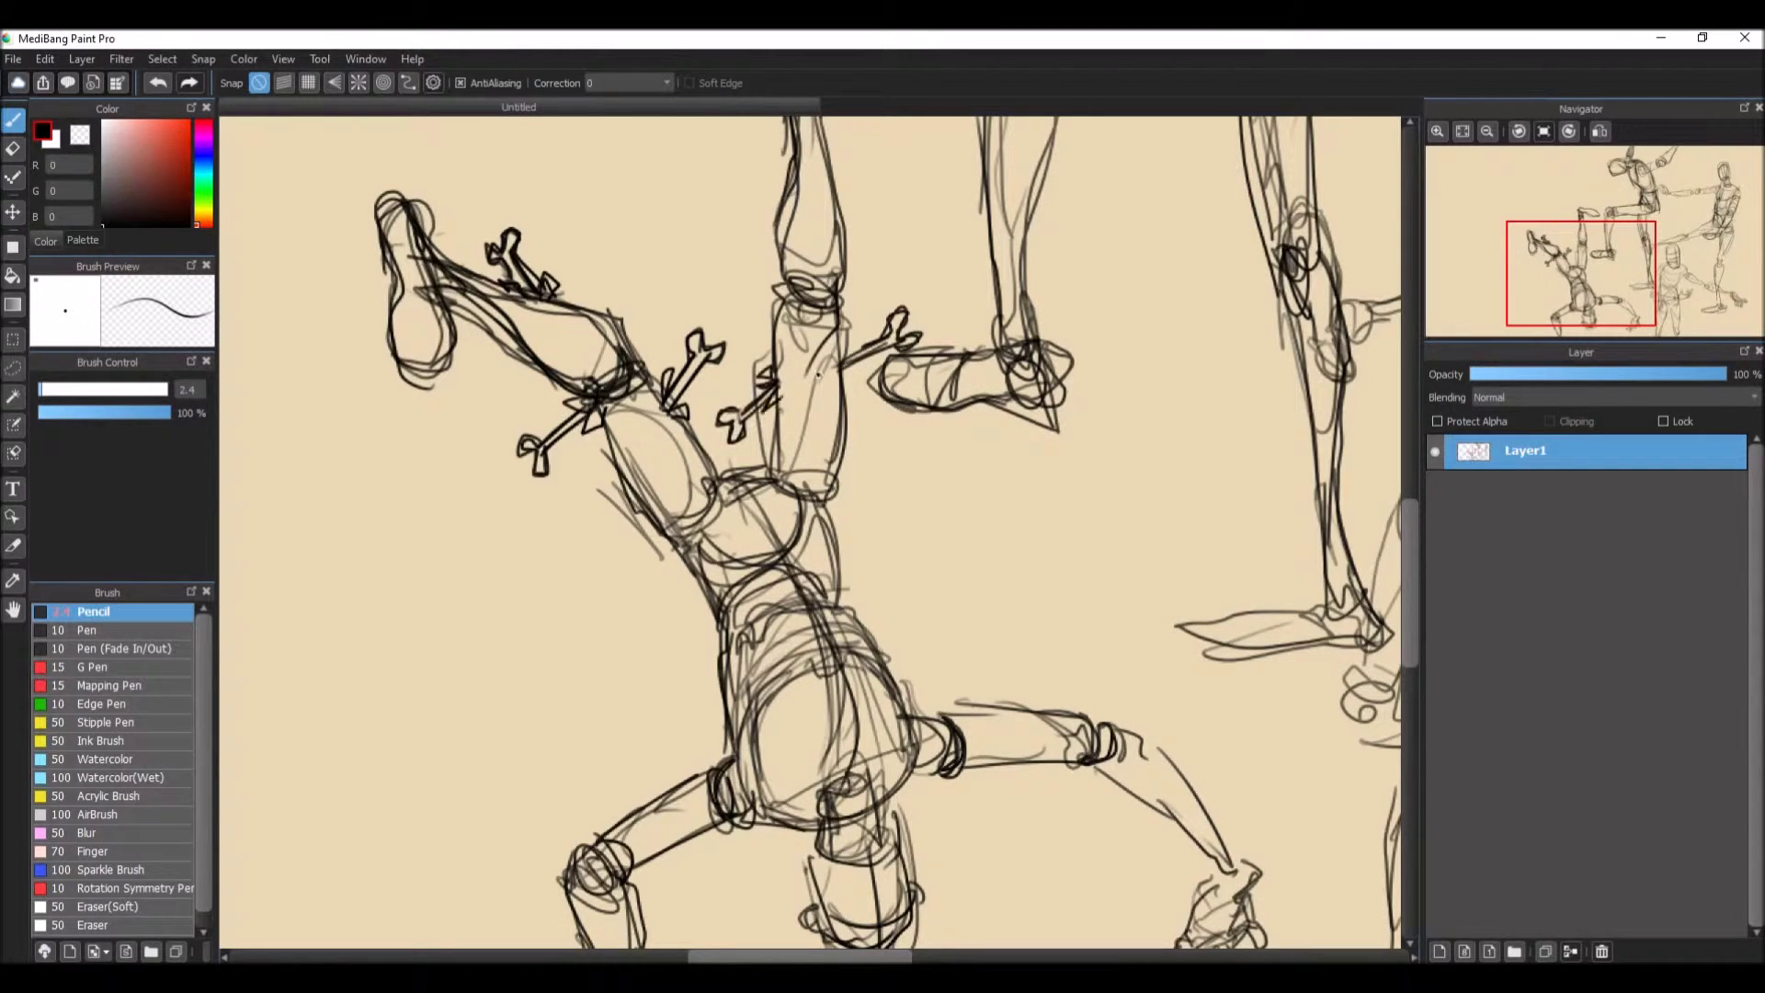
pyautogui.scroll(5, 1003, 324)
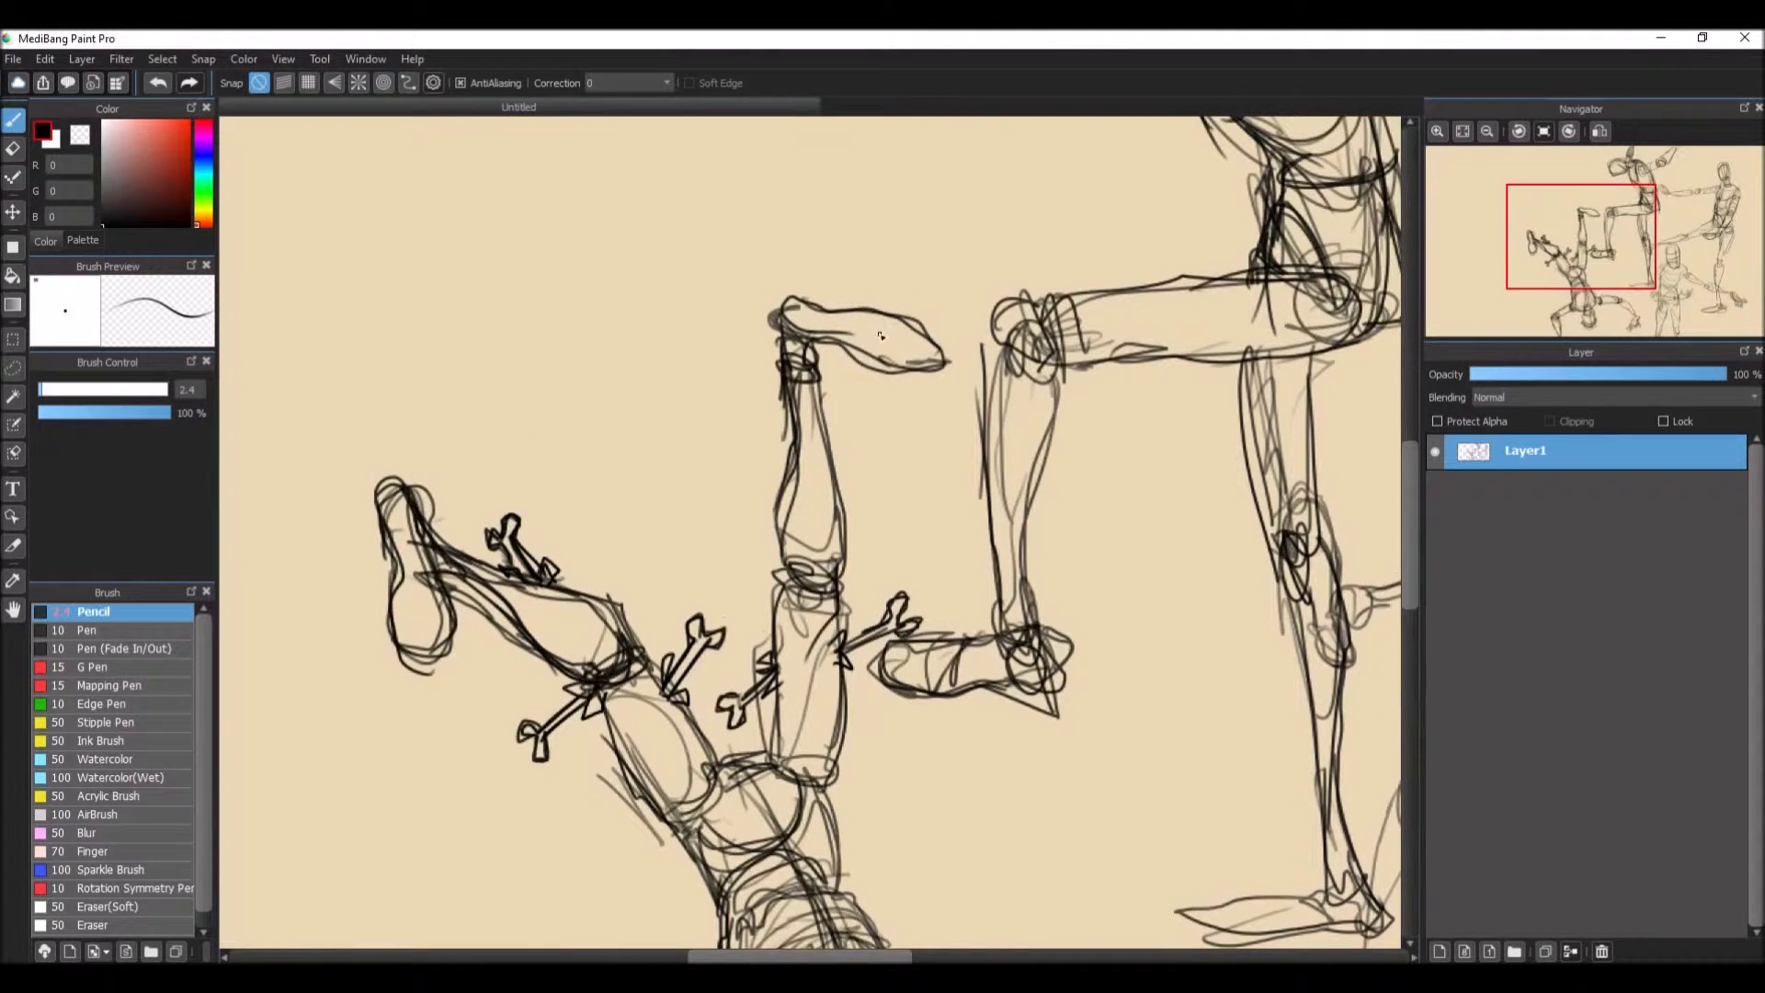
pyautogui.moveTo(881, 336); pyautogui.dragTo(873, 264)
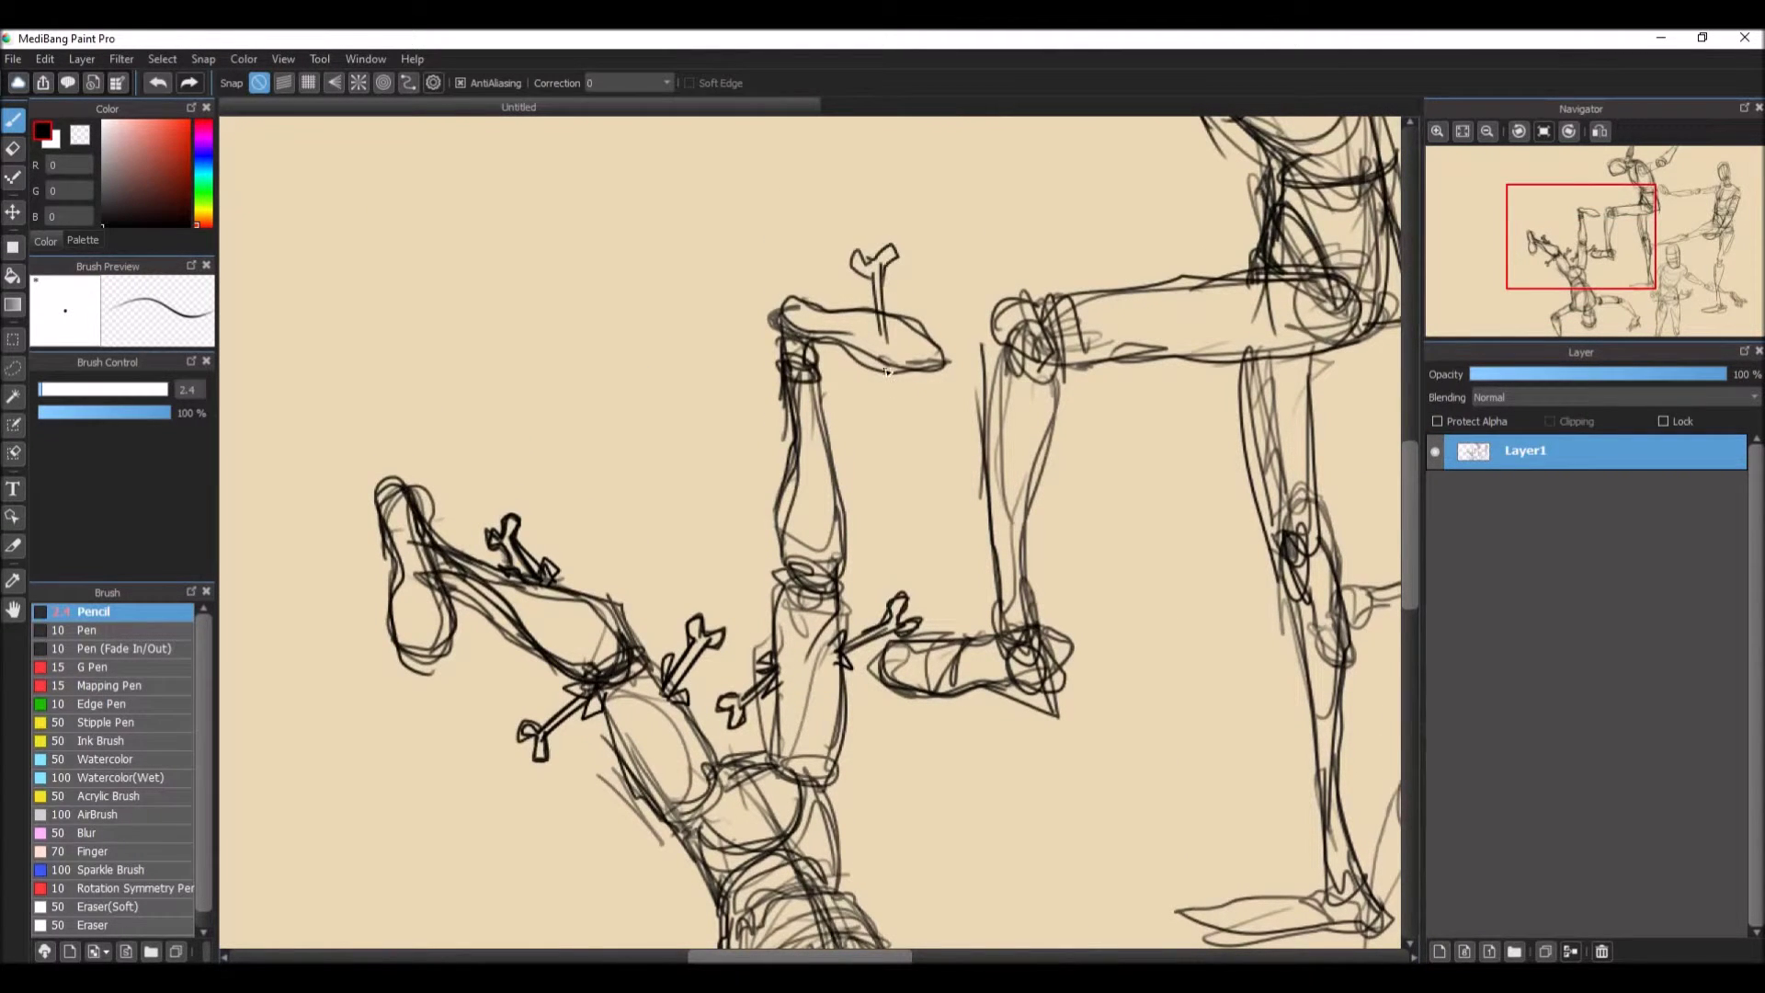
pyautogui.moveTo(886, 371)
pyautogui.mouseDown()
pyautogui.moveTo(888, 416)
pyautogui.moveTo(915, 423)
pyautogui.mouseUp()
pyautogui.moveTo(867, 369); pyautogui.dragTo(907, 379)
# Step: Add bone-shaped spikes through both of the fourth figure's upper arms and the outstretched arm's forearm
pyautogui.moveTo(1407, 451); pyautogui.dragTo(1398, 563)
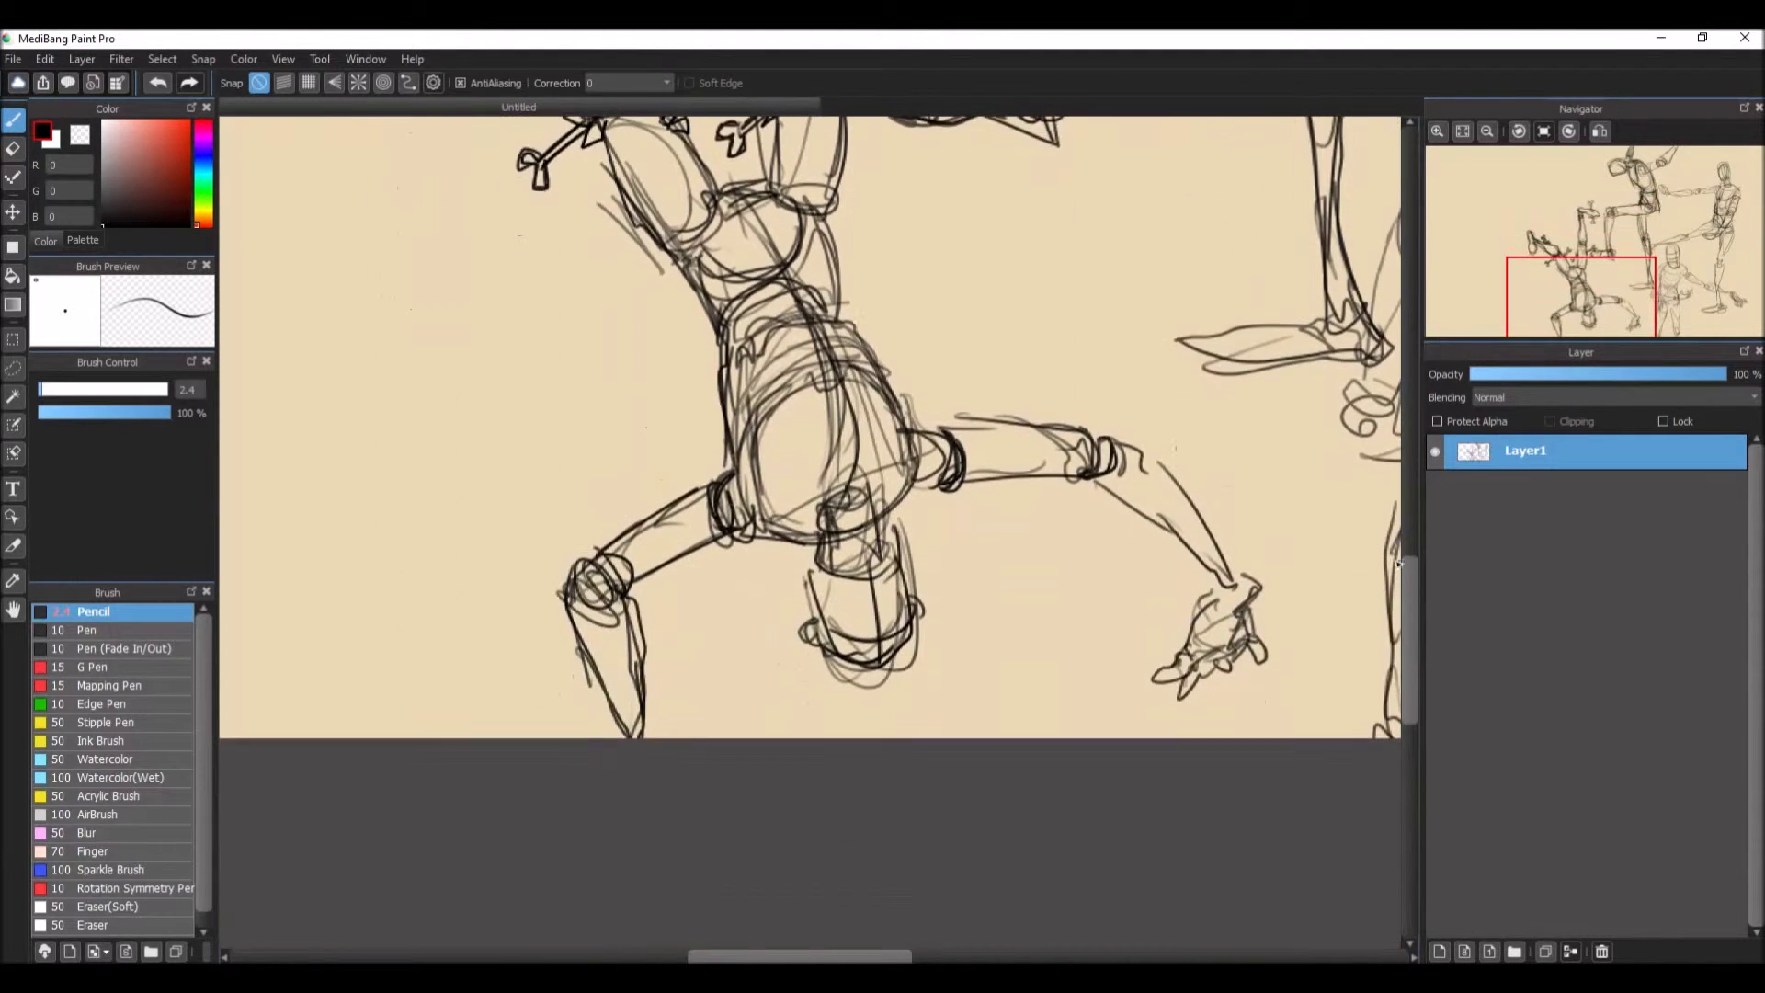
pyautogui.moveTo(990, 425); pyautogui.dragTo(1033, 426)
pyautogui.moveTo(1020, 488); pyautogui.dragTo(1014, 564)
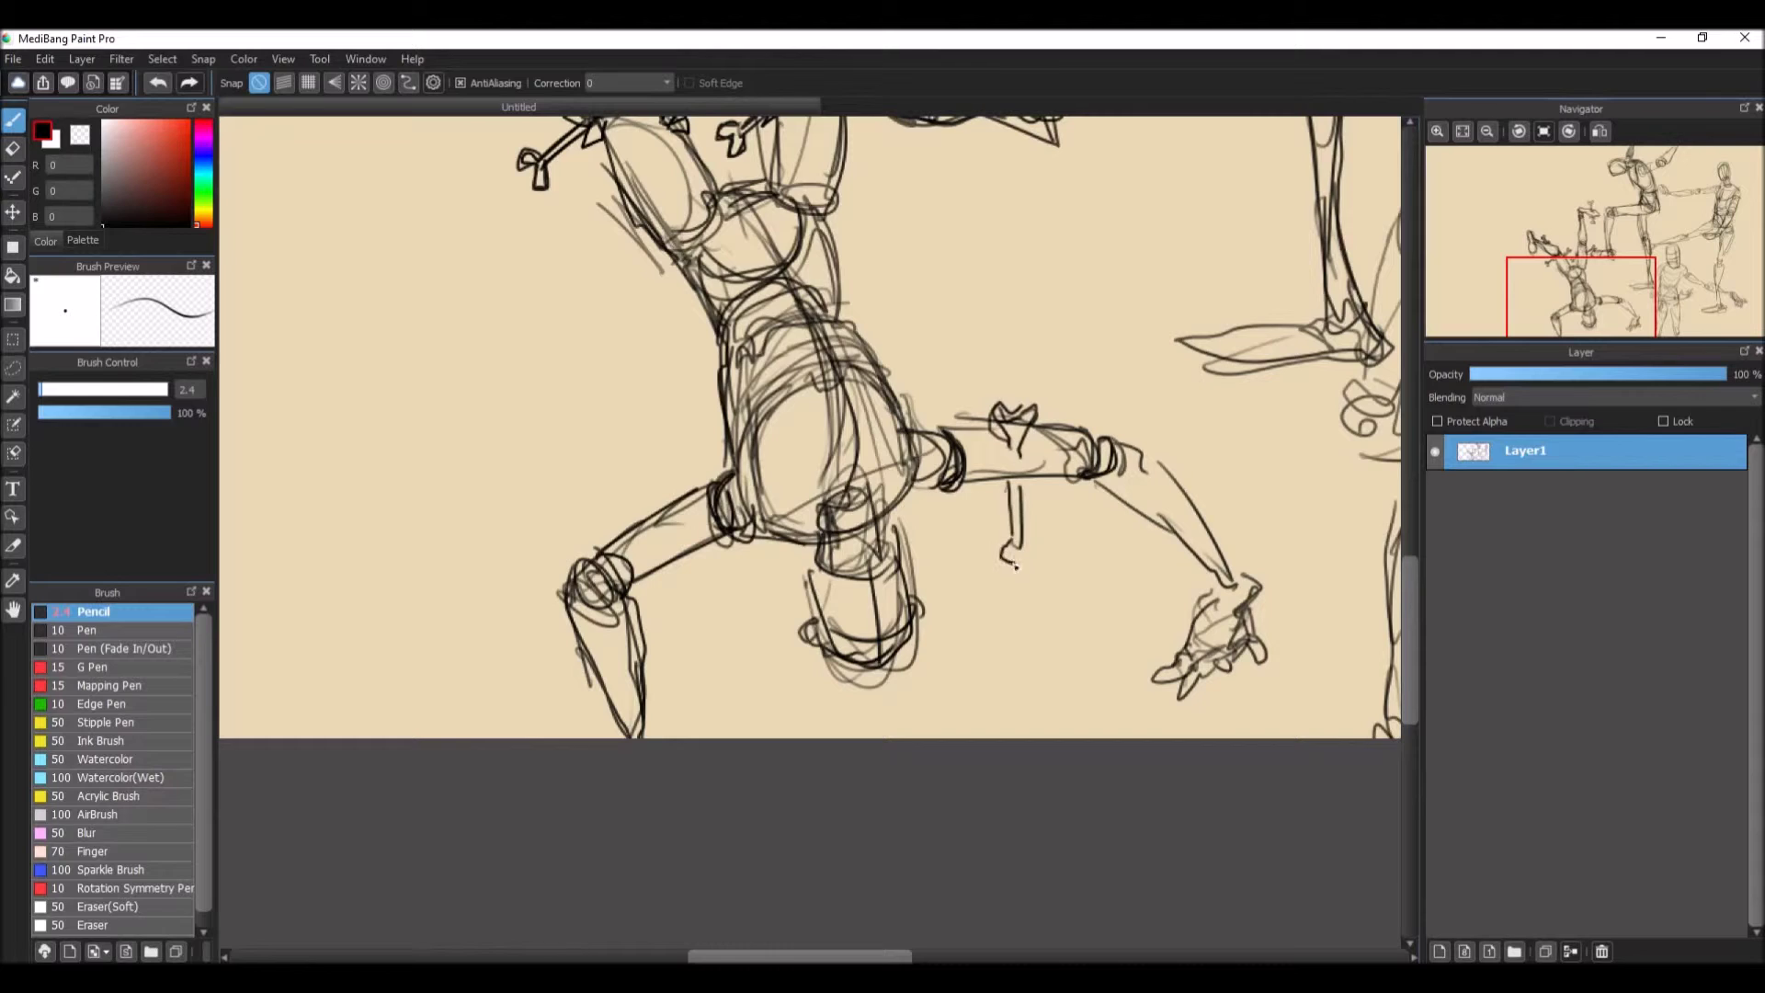
pyautogui.moveTo(1013, 463); pyautogui.dragTo(1031, 455)
pyautogui.moveTo(1167, 526)
pyautogui.mouseDown()
pyautogui.moveTo(1122, 553)
pyautogui.moveTo(1133, 583)
pyautogui.moveTo(1227, 474)
pyautogui.moveTo(1236, 501)
pyautogui.mouseUp()
pyautogui.moveTo(1135, 538); pyautogui.dragTo(1174, 520)
pyautogui.moveTo(1166, 544); pyautogui.dragTo(1181, 528)
pyautogui.moveTo(659, 532); pyautogui.dragTo(612, 490)
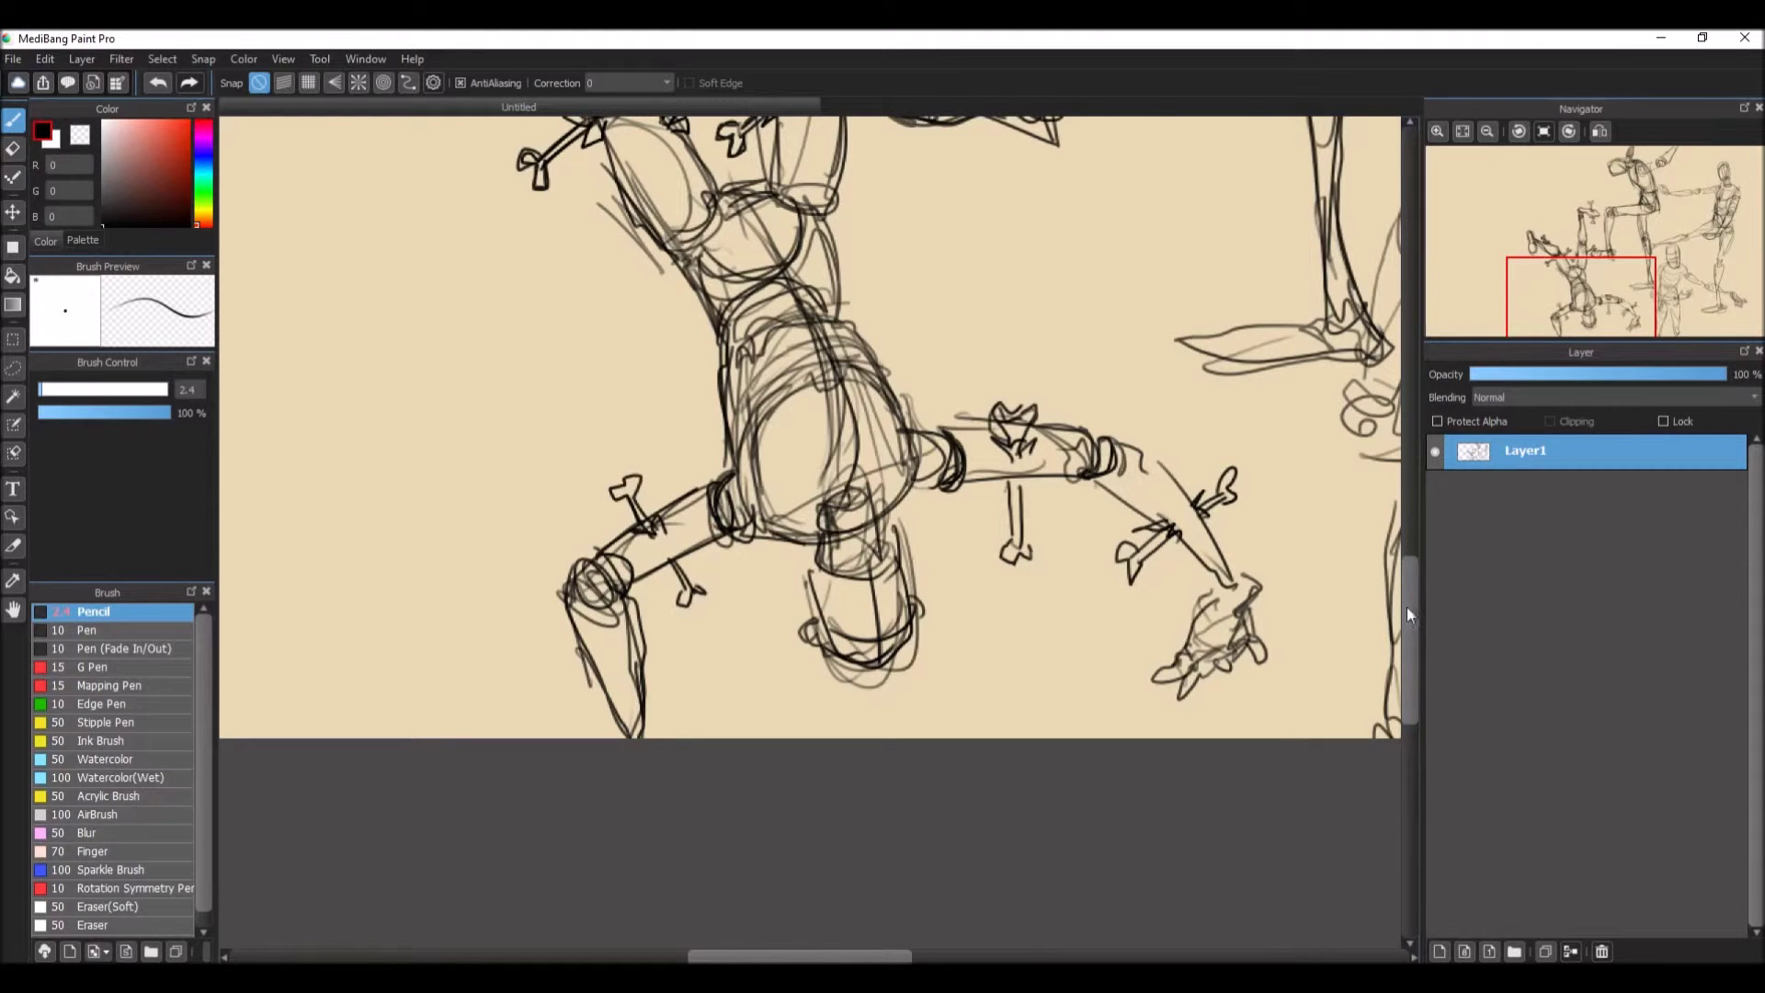
# Step: Draw a bone-shaped spike running diagonally through the shin of the fourth figure's upright leg
pyautogui.moveTo(1406, 614); pyautogui.dragTo(1408, 509)
pyautogui.moveTo(736, 420)
pyautogui.mouseDown()
pyautogui.moveTo(798, 456)
pyautogui.moveTo(745, 385)
pyautogui.mouseUp()
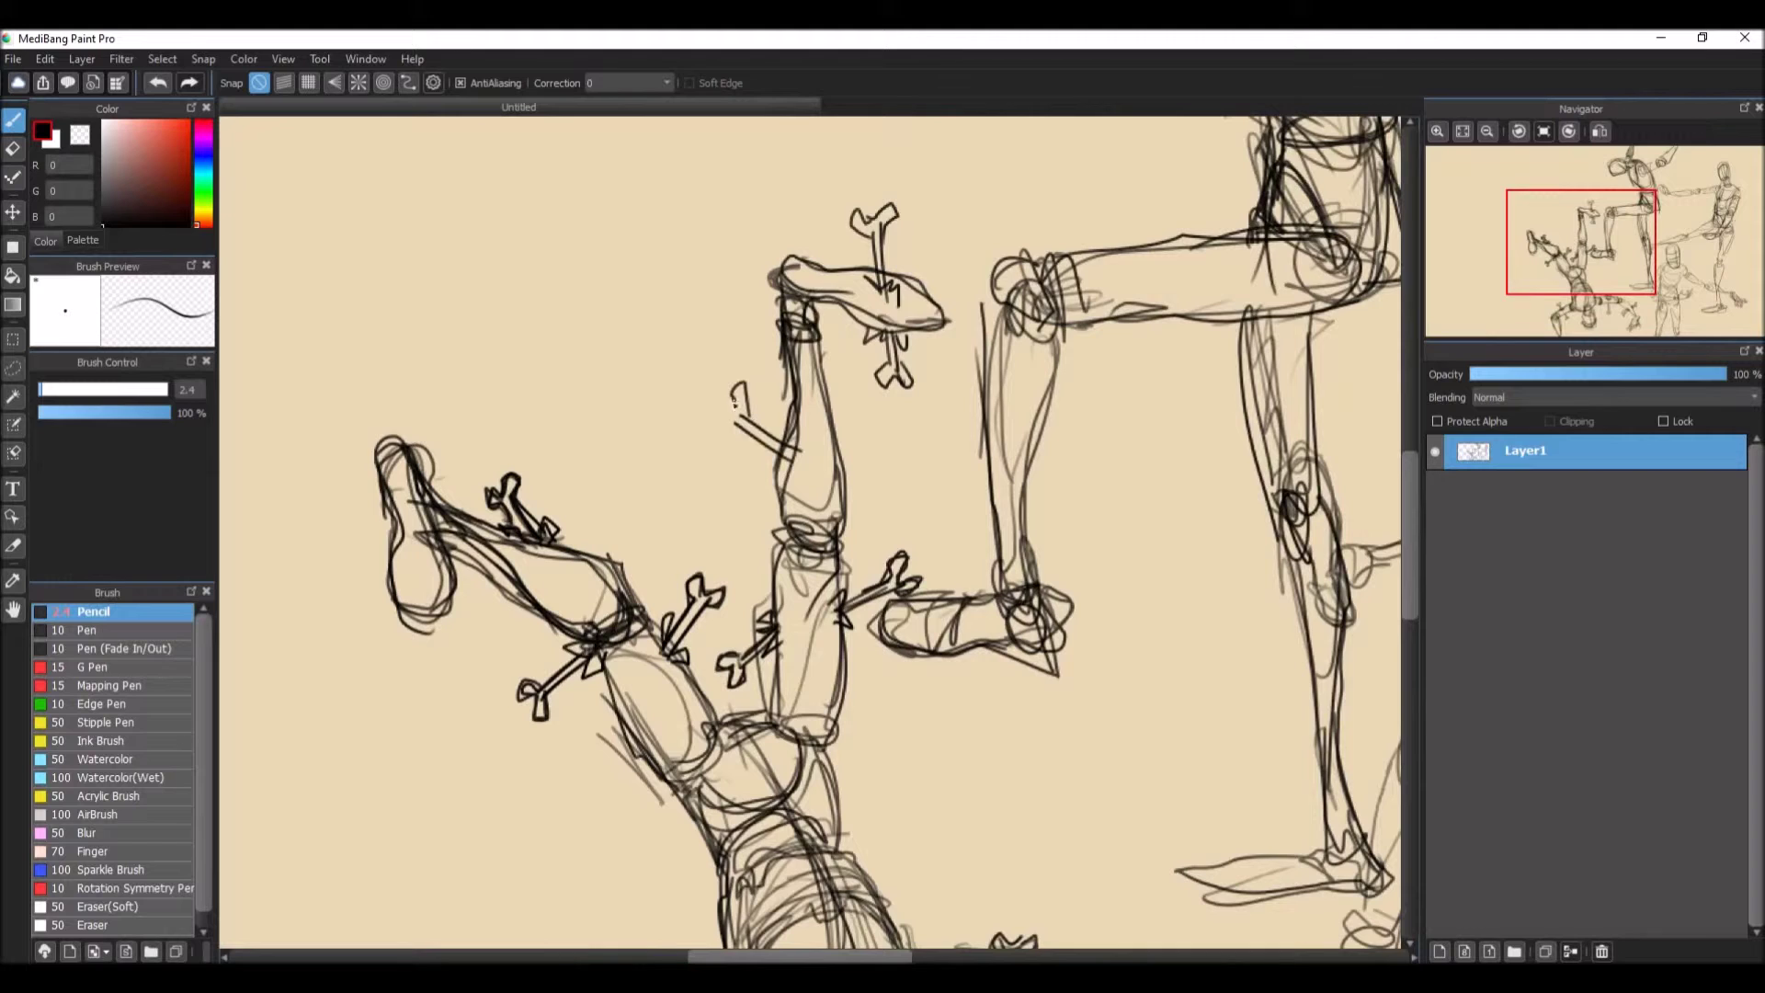
pyautogui.moveTo(864, 493); pyautogui.dragTo(891, 504)
# Step: Draw a larger bone-shaped spike sticking out of the fourth figure's chest, darkening the point where it enters
pyautogui.moveTo(1399, 487); pyautogui.dragTo(1419, 591)
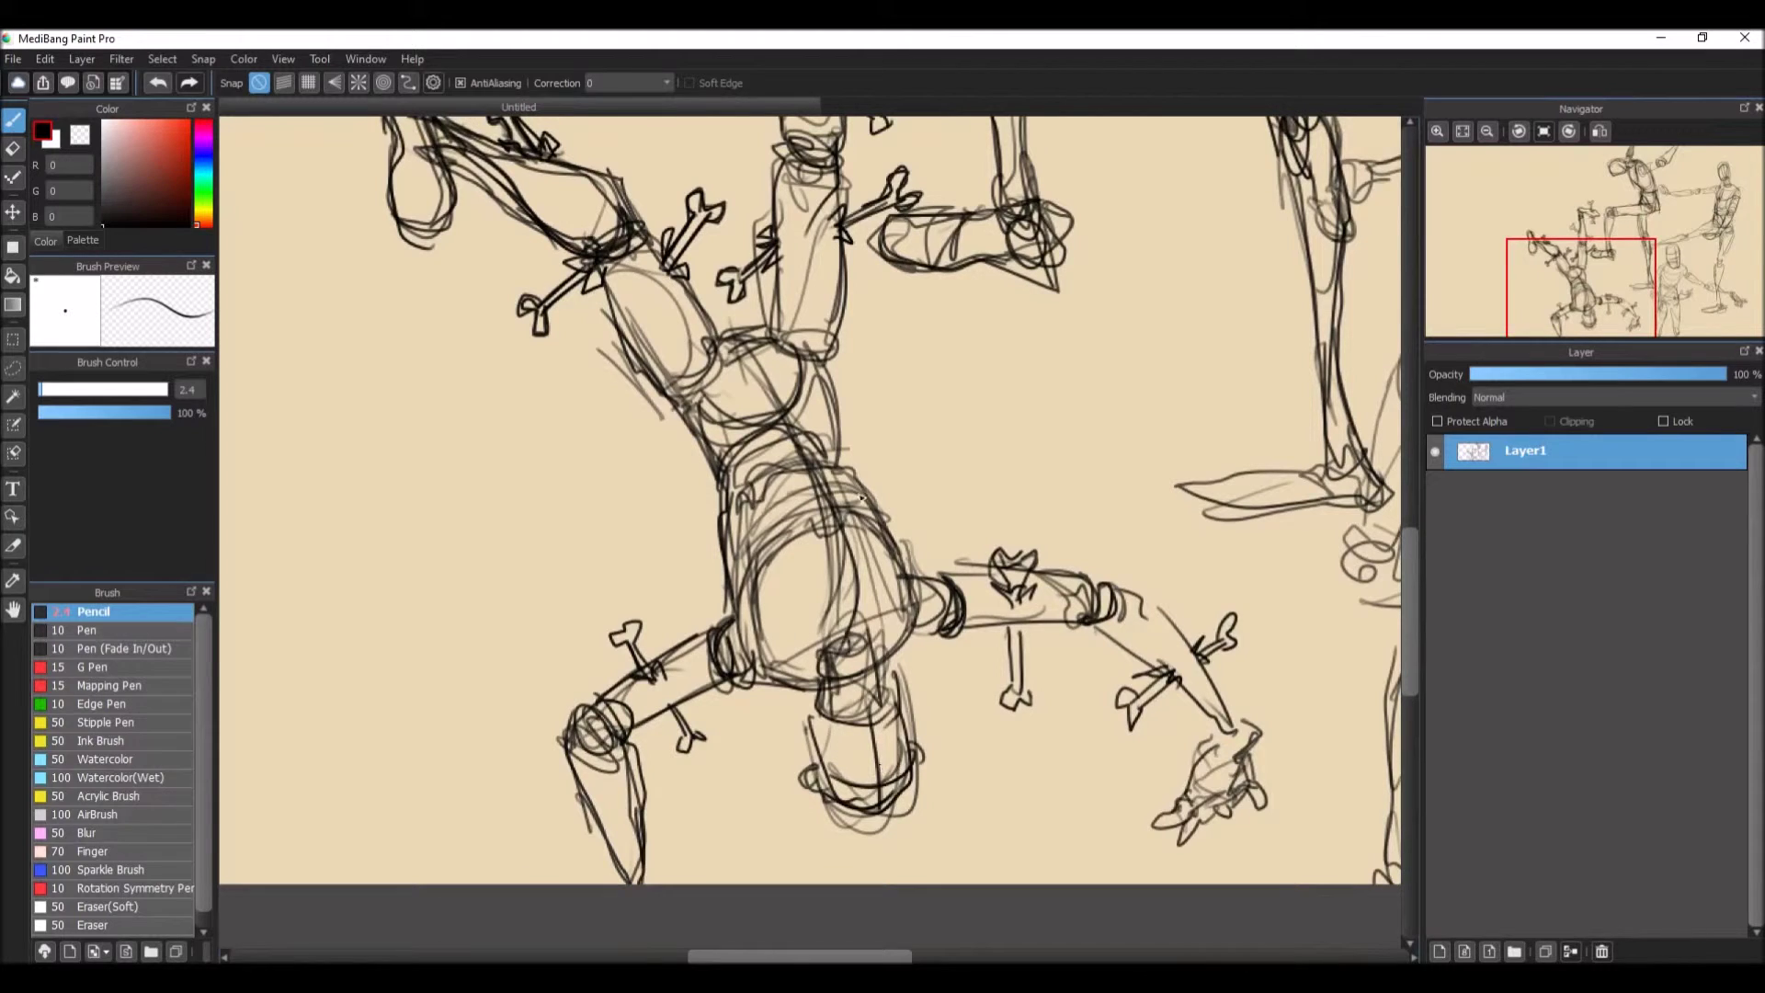
pyautogui.moveTo(829, 538); pyautogui.dragTo(871, 438)
pyautogui.moveTo(844, 549); pyautogui.dragTo(899, 432)
pyautogui.moveTo(873, 422)
pyautogui.mouseDown()
pyautogui.moveTo(829, 531)
pyautogui.moveTo(847, 555)
pyautogui.moveTo(827, 561)
pyautogui.moveTo(864, 406)
pyautogui.mouseUp()
pyautogui.moveTo(860, 513)
pyautogui.mouseDown()
pyautogui.moveTo(921, 429)
pyautogui.moveTo(864, 399)
pyautogui.moveTo(861, 421)
pyautogui.mouseUp()
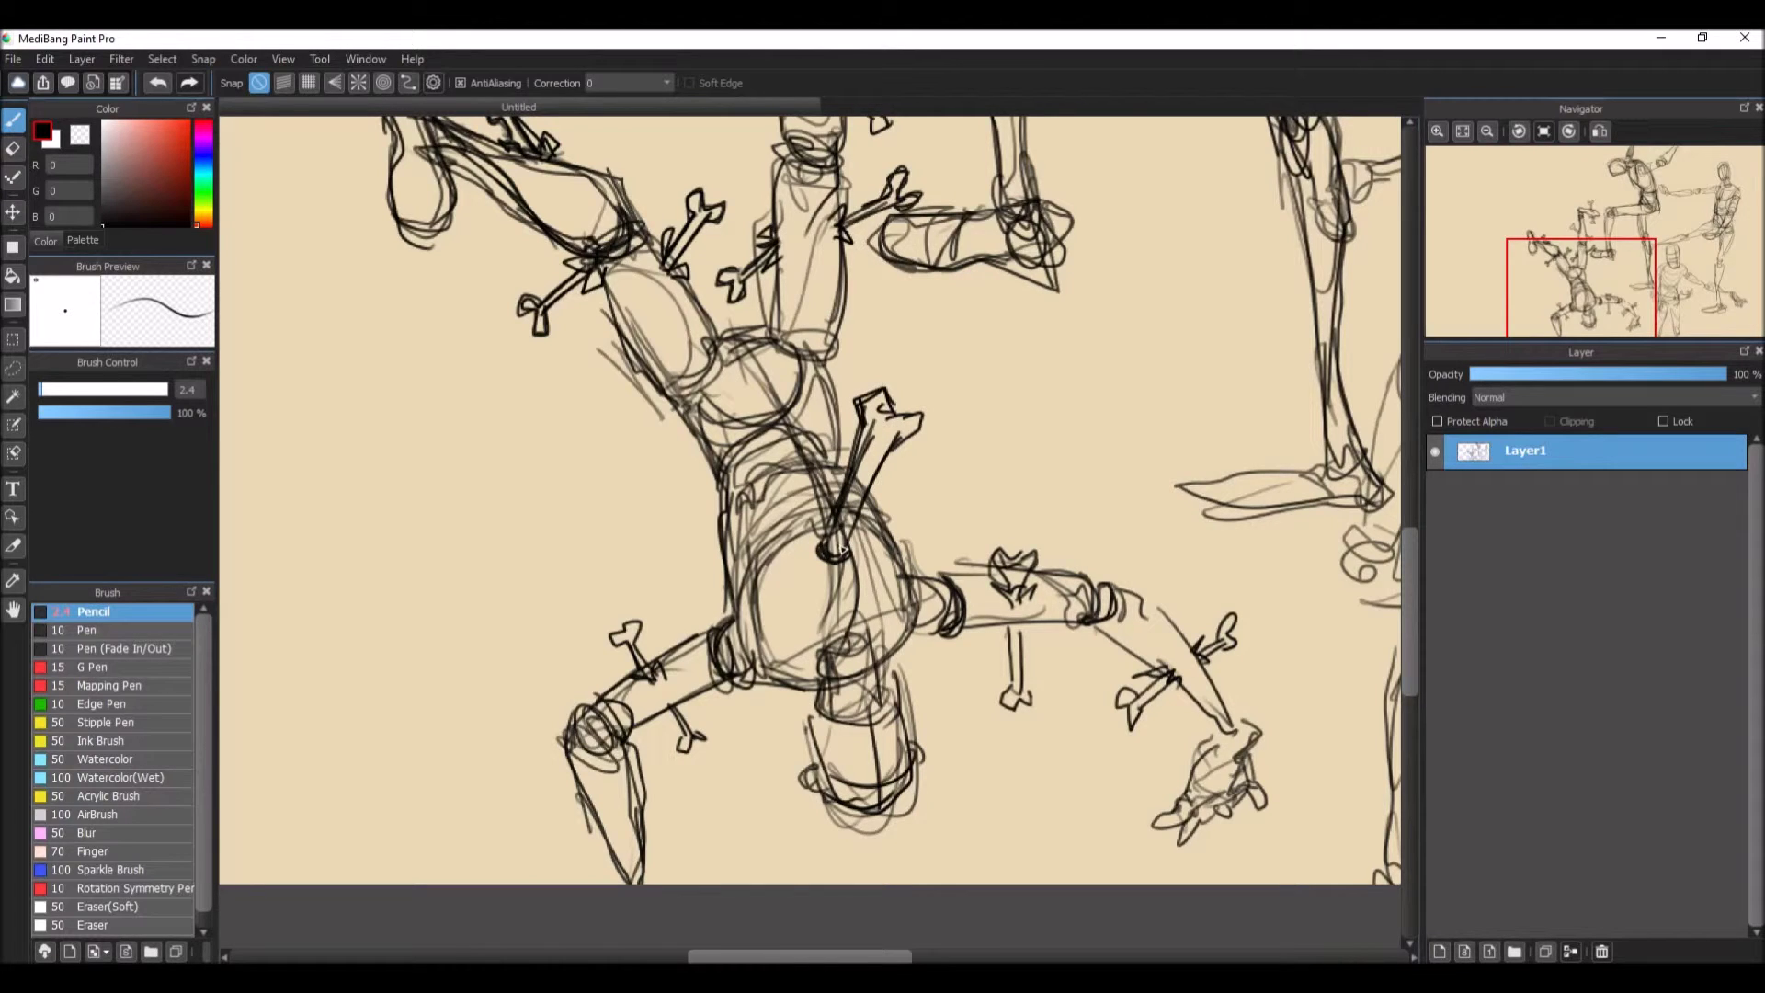
pyautogui.moveTo(843, 552); pyautogui.dragTo(832, 557)
# Step: Start a fifth figure near the canvas's left edge with an oval head, shoulders, chest and one arm bent upward
pyautogui.moveTo(1403, 544); pyautogui.dragTo(1424, 421)
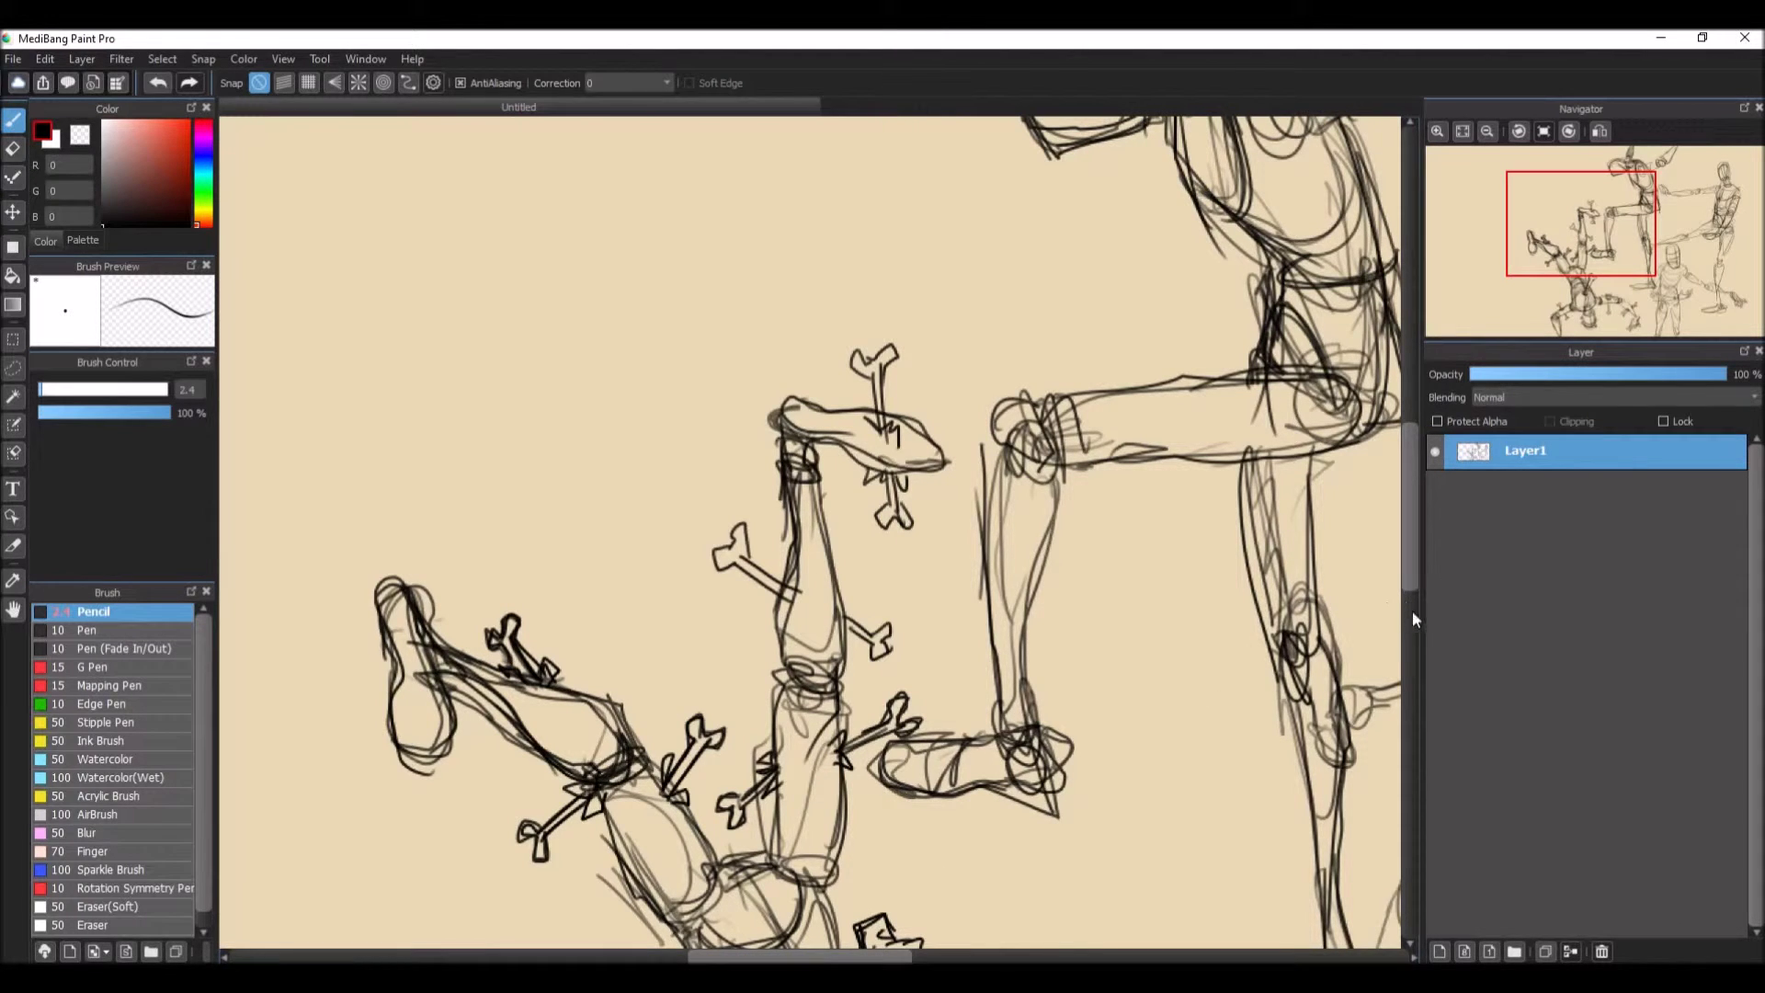
pyautogui.moveTo(1412, 564)
pyautogui.mouseDown()
pyautogui.moveTo(1422, 505)
pyautogui.moveTo(1418, 534)
pyautogui.mouseUp()
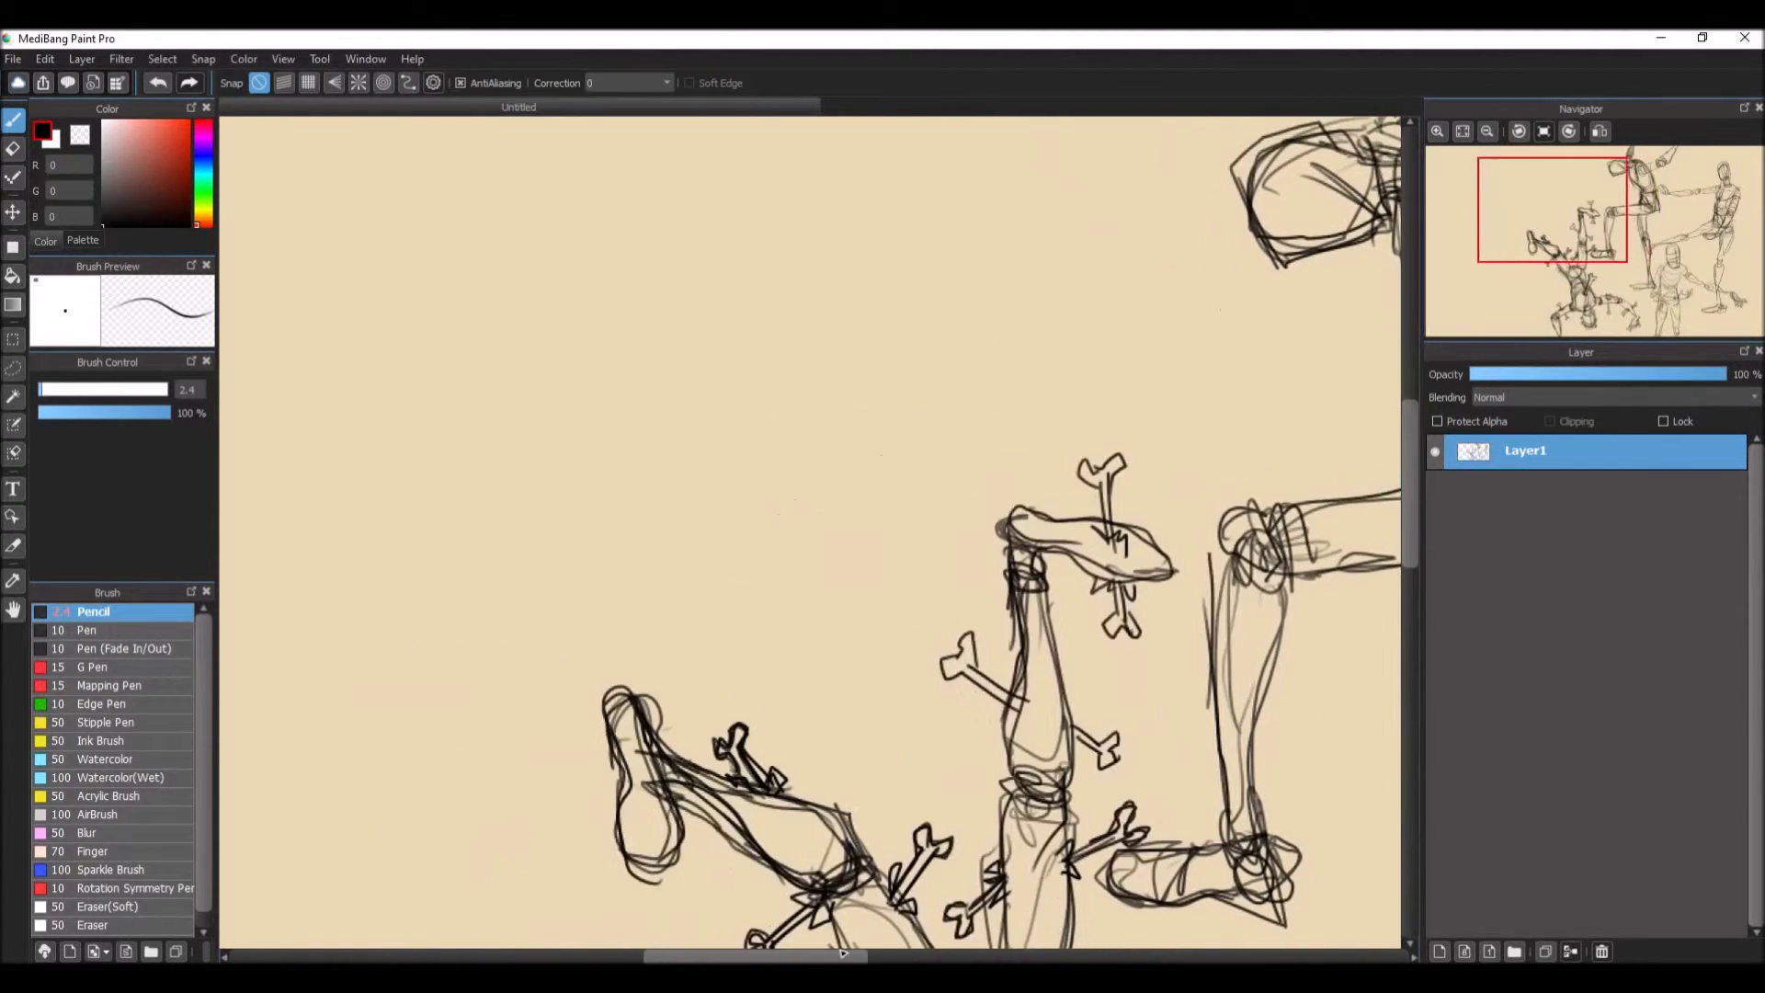
pyautogui.moveTo(843, 954); pyautogui.dragTo(841, 953)
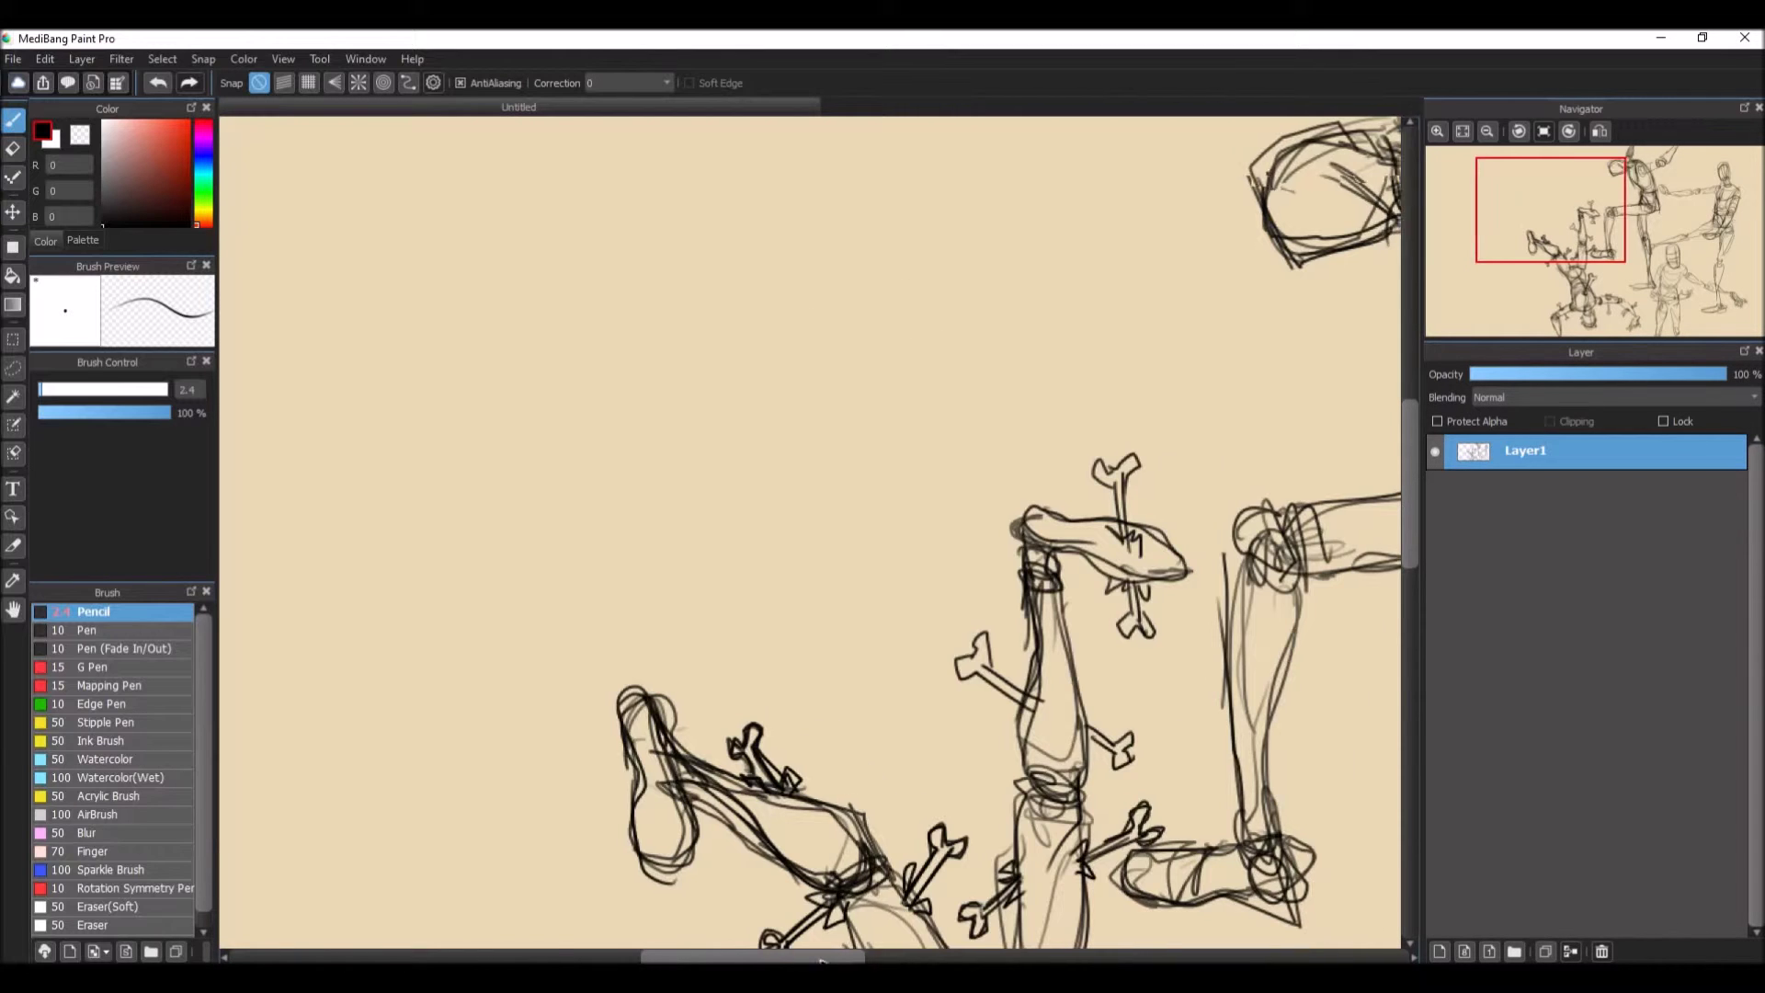
pyautogui.hscroll(-5, 784, 383)
pyautogui.scroll(-5, 1094, 549)
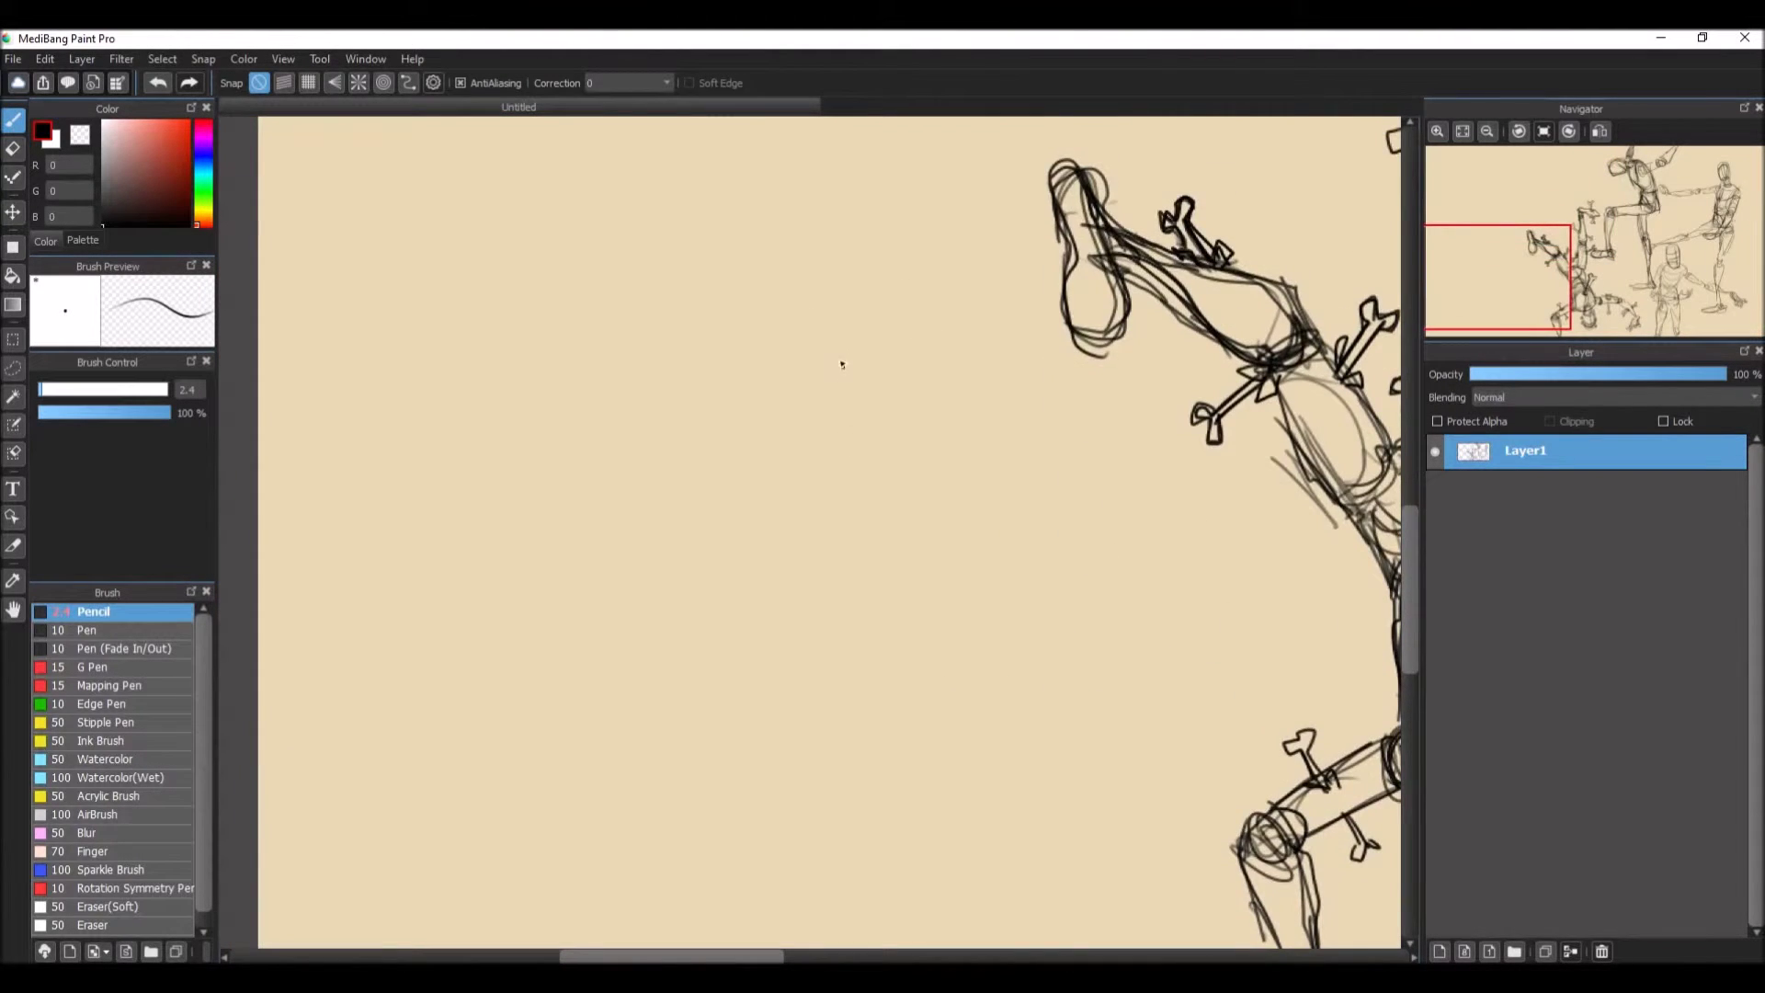
pyautogui.moveTo(864, 338)
pyautogui.mouseDown()
pyautogui.moveTo(832, 354)
pyautogui.moveTo(861, 469)
pyautogui.mouseUp()
pyautogui.moveTo(826, 401); pyautogui.dragTo(892, 398)
pyautogui.moveTo(896, 358)
pyautogui.mouseDown()
pyautogui.moveTo(855, 503)
pyautogui.moveTo(812, 452)
pyautogui.moveTo(944, 480)
pyautogui.moveTo(874, 577)
pyautogui.moveTo(779, 553)
pyautogui.moveTo(753, 473)
pyautogui.moveTo(741, 501)
pyautogui.mouseUp()
pyautogui.moveTo(950, 485)
pyautogui.mouseDown()
pyautogui.moveTo(1075, 544)
pyautogui.moveTo(1080, 575)
pyautogui.moveTo(1126, 526)
pyautogui.moveTo(1192, 385)
pyautogui.mouseUp()
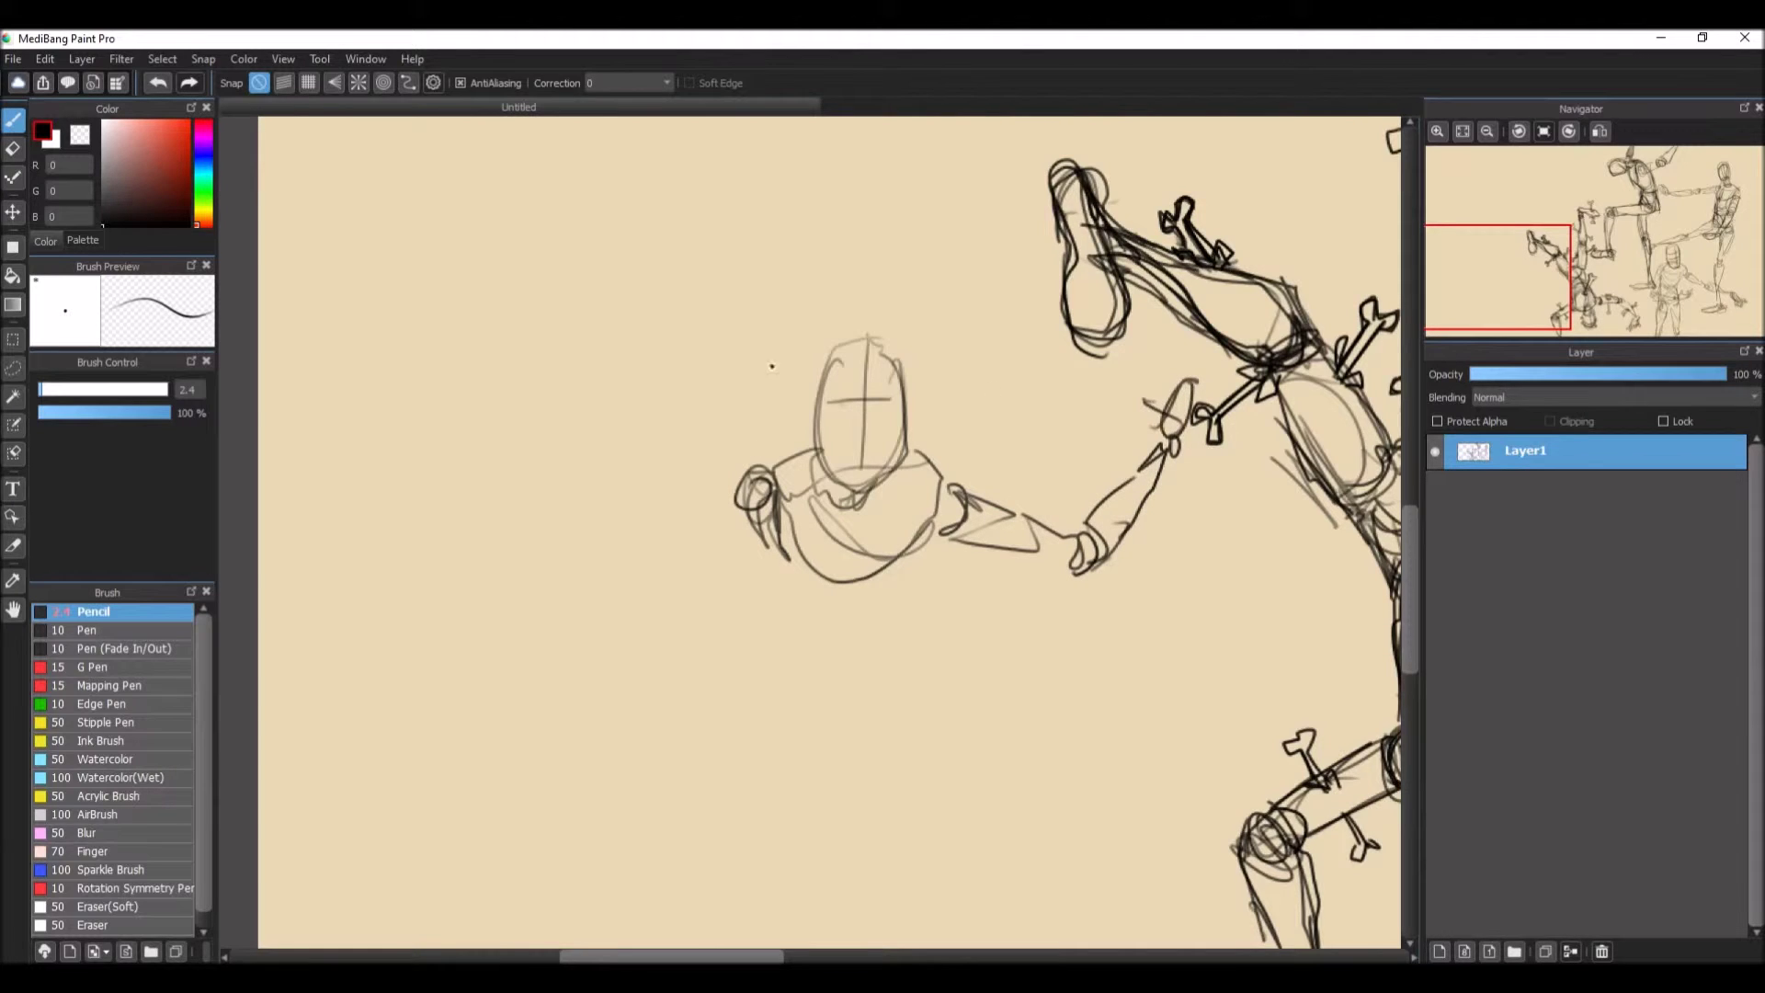
# Step: Redefine the fifth figure's head, neck and chest with darker contours and a chest centre line
pyautogui.moveTo(859, 348)
pyautogui.mouseDown()
pyautogui.moveTo(864, 491)
pyautogui.moveTo(898, 395)
pyautogui.mouseUp()
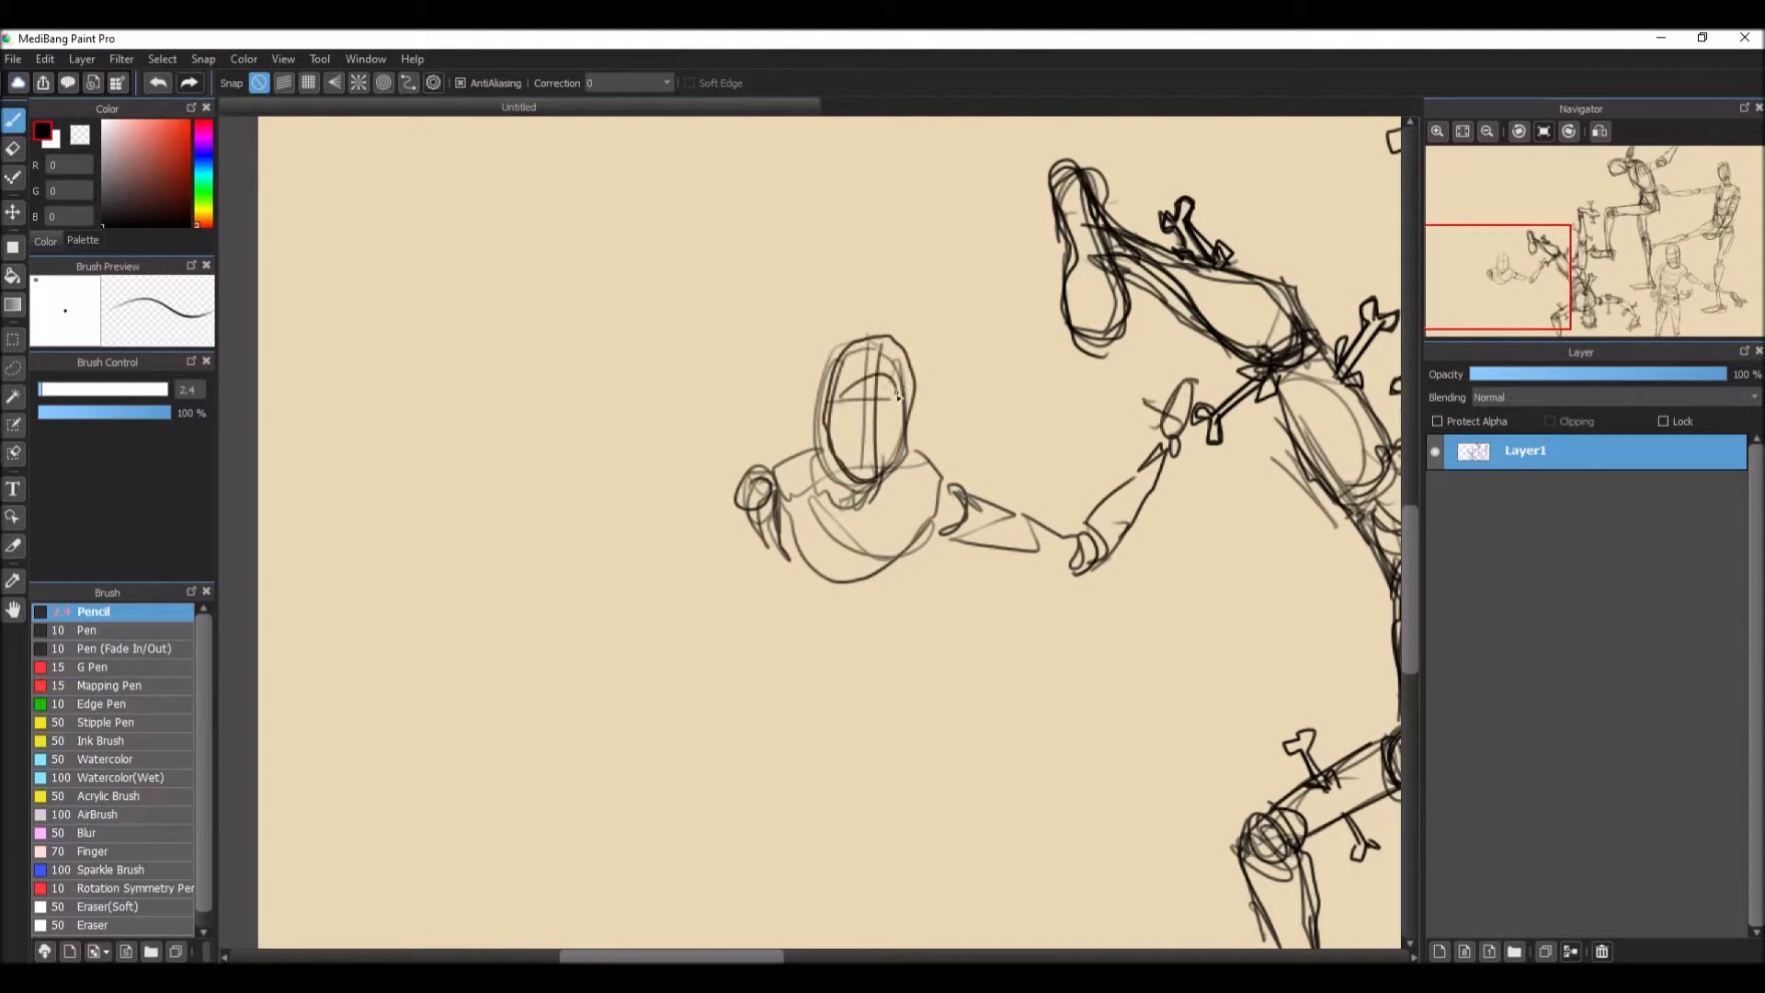
pyautogui.moveTo(747, 517)
pyautogui.mouseDown()
pyautogui.moveTo(777, 581)
pyautogui.moveTo(823, 599)
pyautogui.moveTo(896, 568)
pyautogui.mouseUp()
pyautogui.moveTo(781, 467)
pyautogui.mouseDown()
pyautogui.moveTo(802, 543)
pyautogui.moveTo(933, 516)
pyautogui.moveTo(887, 577)
pyautogui.mouseUp()
pyautogui.moveTo(871, 551); pyautogui.dragTo(862, 585)
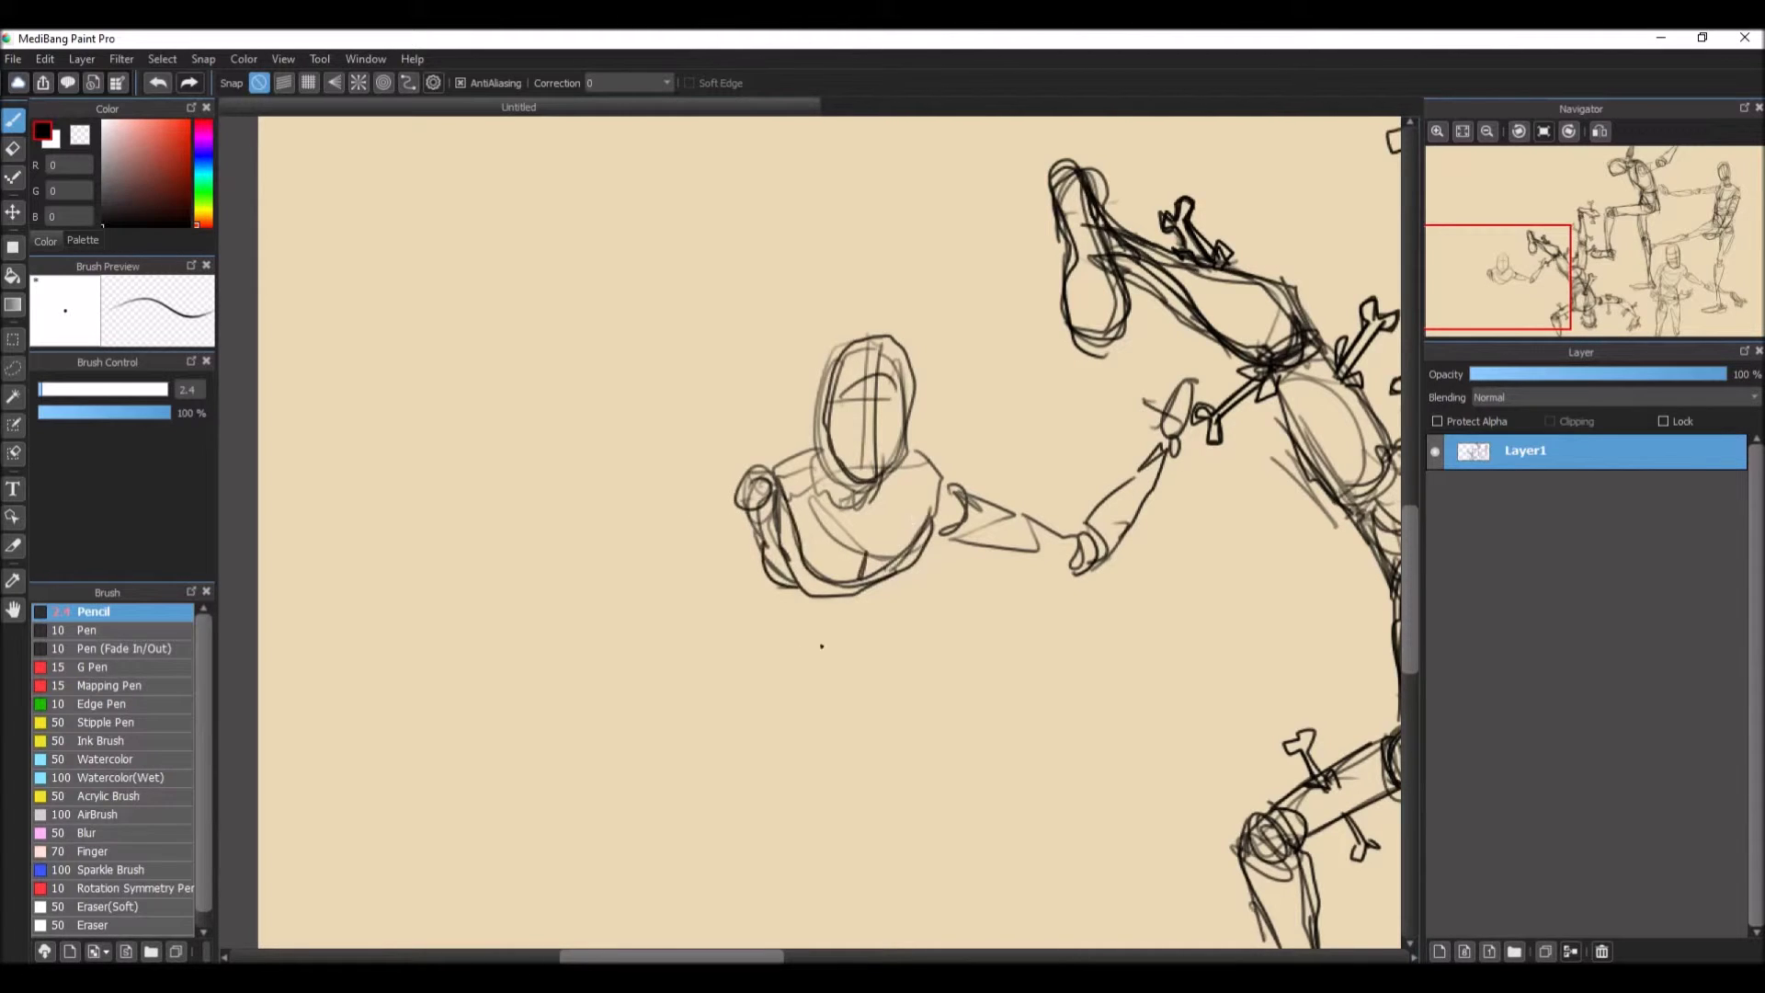
pyautogui.moveTo(842, 515)
pyautogui.mouseDown()
pyautogui.moveTo(885, 467)
pyautogui.moveTo(905, 367)
pyautogui.mouseUp()
# Step: Draw the fifth figure's second arm stretching outward from the shoulder, with an elbow joint and a forearm raised diagonally upward
pyautogui.moveTo(731, 510)
pyautogui.mouseDown()
pyautogui.moveTo(740, 480)
pyautogui.moveTo(614, 451)
pyautogui.moveTo(721, 526)
pyautogui.moveTo(586, 464)
pyautogui.moveTo(572, 384)
pyautogui.mouseUp()
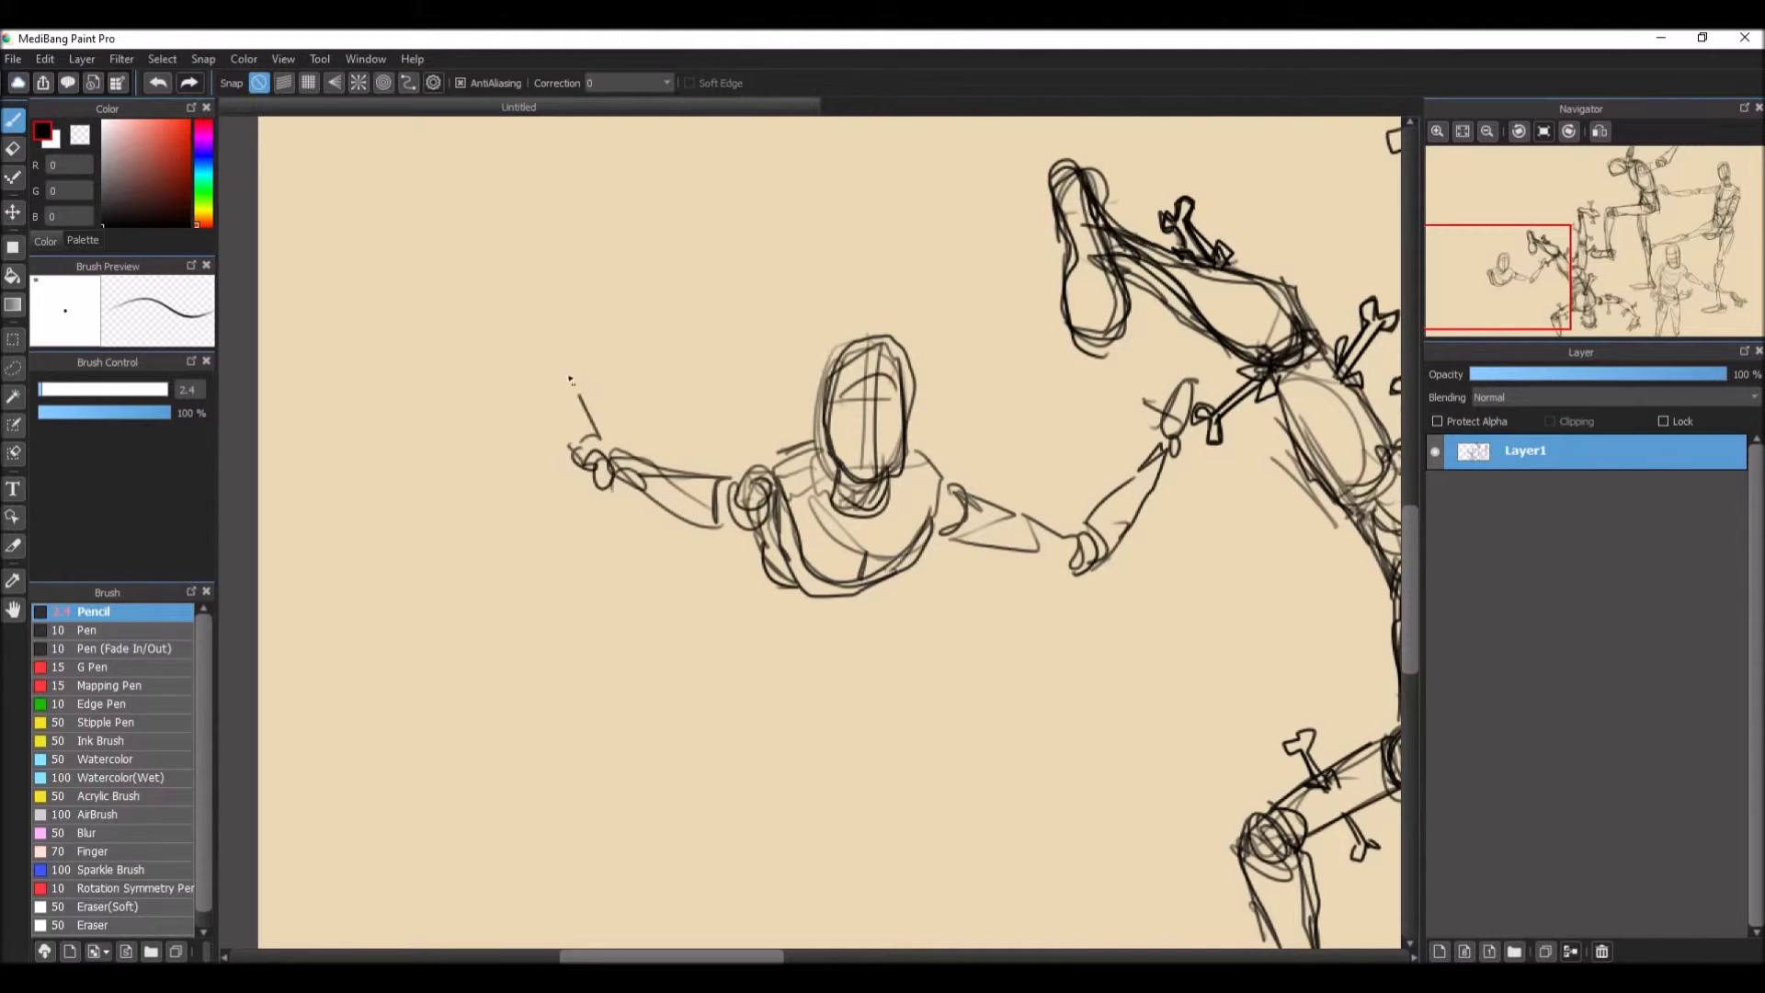
pyautogui.moveTo(563, 451)
pyautogui.mouseDown()
pyautogui.moveTo(523, 331)
pyautogui.moveTo(596, 440)
pyautogui.mouseUp()
pyautogui.moveTo(529, 367); pyautogui.dragTo(510, 308)
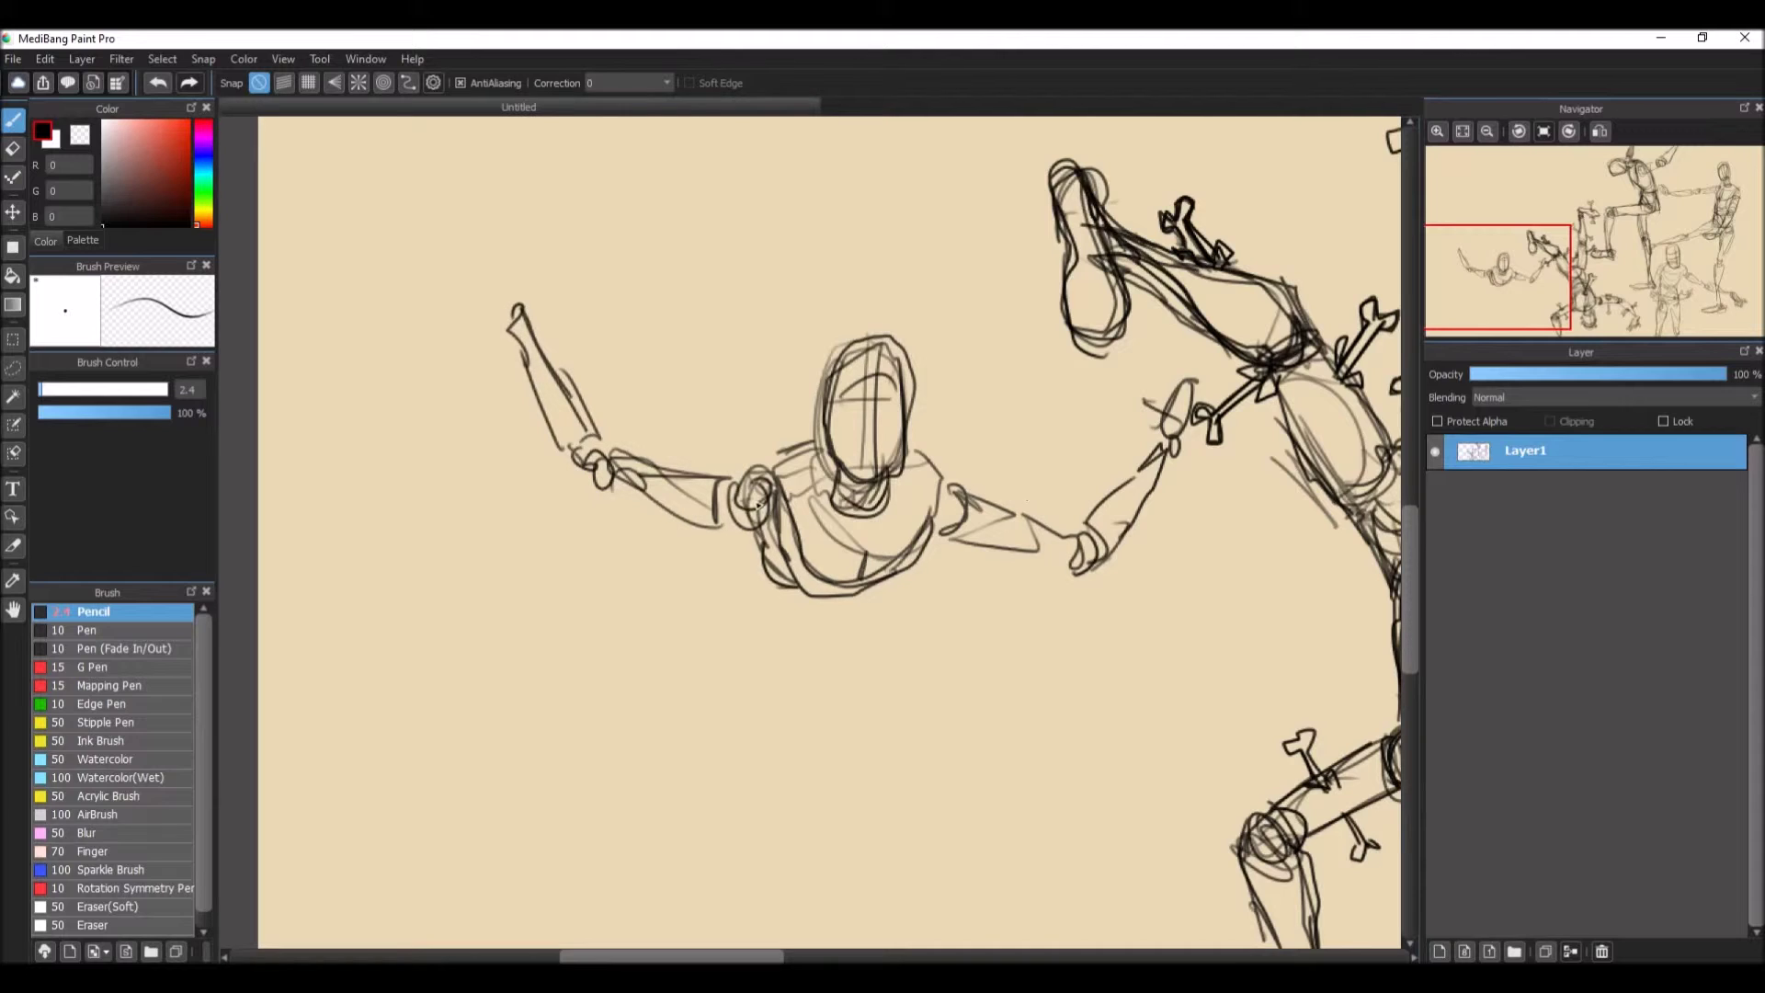
# Step: Extend the fifth figure's torso back to the hips and draw one leg slanting outward with thigh, knee joint and tapering shin
pyautogui.moveTo(660, 515)
pyautogui.mouseDown()
pyautogui.moveTo(687, 575)
pyautogui.moveTo(777, 599)
pyautogui.mouseUp()
pyautogui.moveTo(708, 533); pyautogui.dragTo(799, 599)
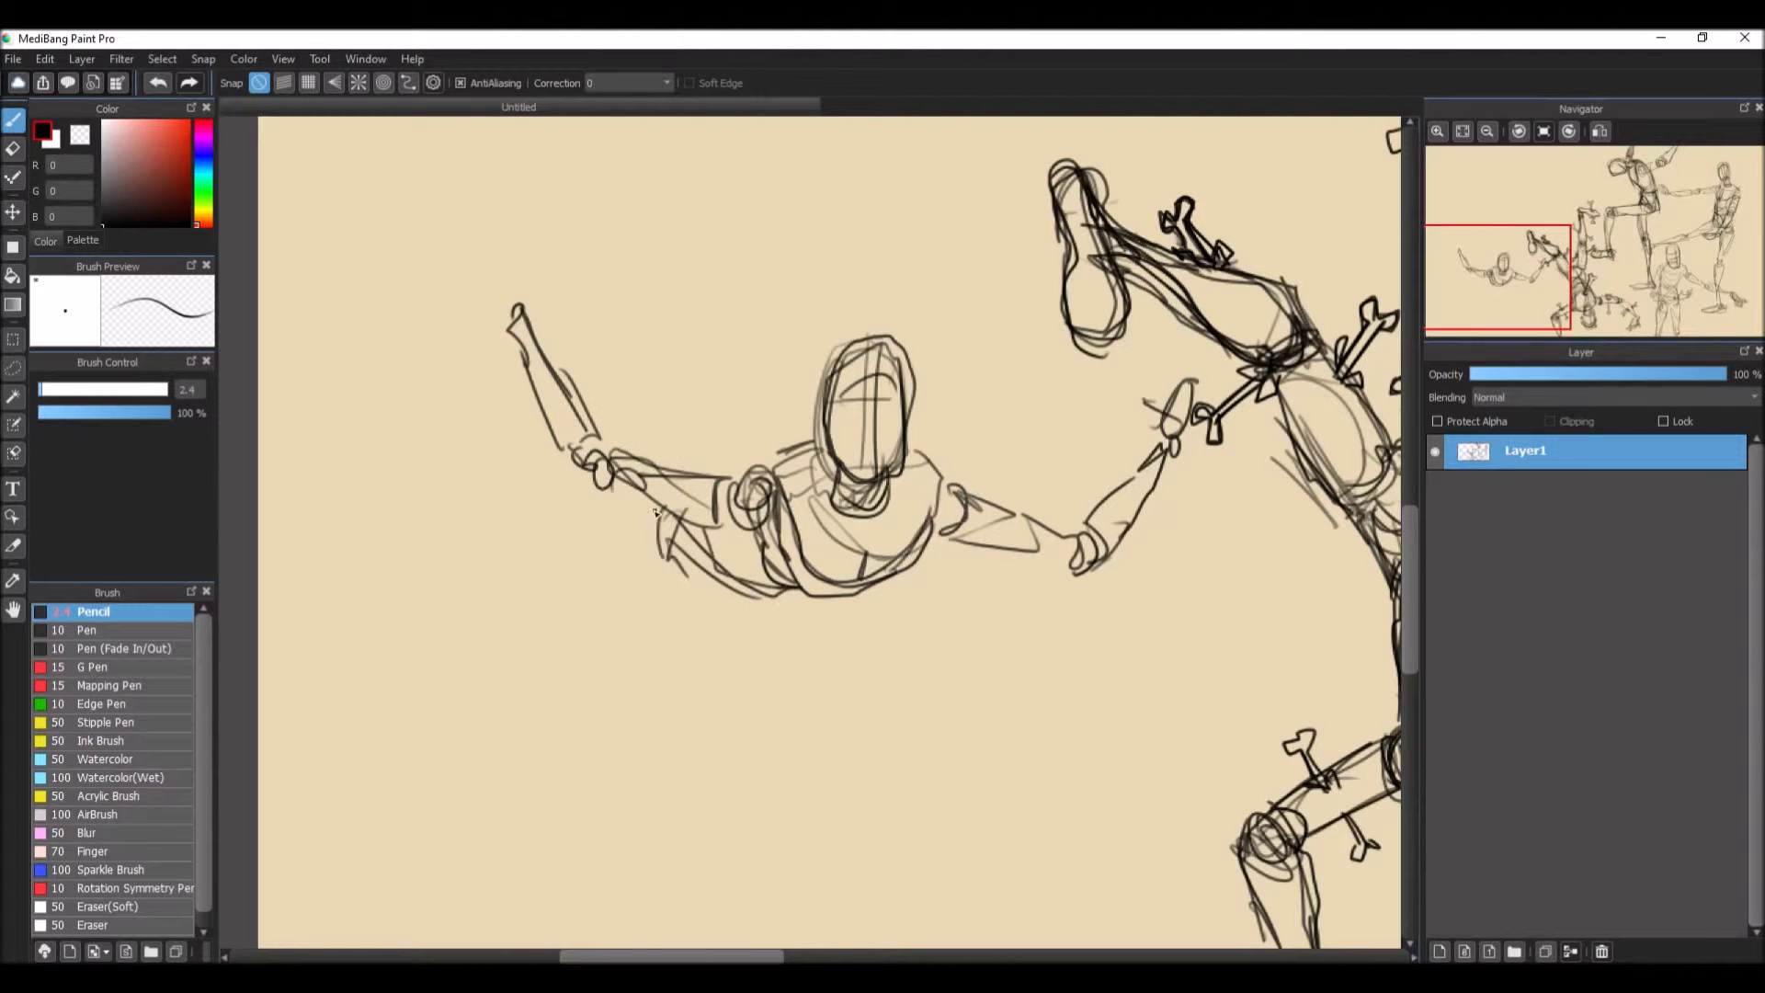
pyautogui.moveTo(685, 492)
pyautogui.mouseDown()
pyautogui.moveTo(638, 566)
pyautogui.moveTo(662, 652)
pyautogui.mouseUp()
pyautogui.moveTo(663, 549)
pyautogui.mouseDown()
pyautogui.moveTo(623, 708)
pyautogui.moveTo(557, 752)
pyautogui.moveTo(574, 827)
pyautogui.moveTo(549, 858)
pyautogui.mouseUp()
pyautogui.moveTo(581, 691); pyautogui.dragTo(513, 890)
pyautogui.moveTo(558, 847); pyautogui.dragTo(518, 919)
pyautogui.moveTo(607, 678); pyautogui.dragTo(547, 859)
pyautogui.moveTo(676, 541); pyautogui.dragTo(595, 688)
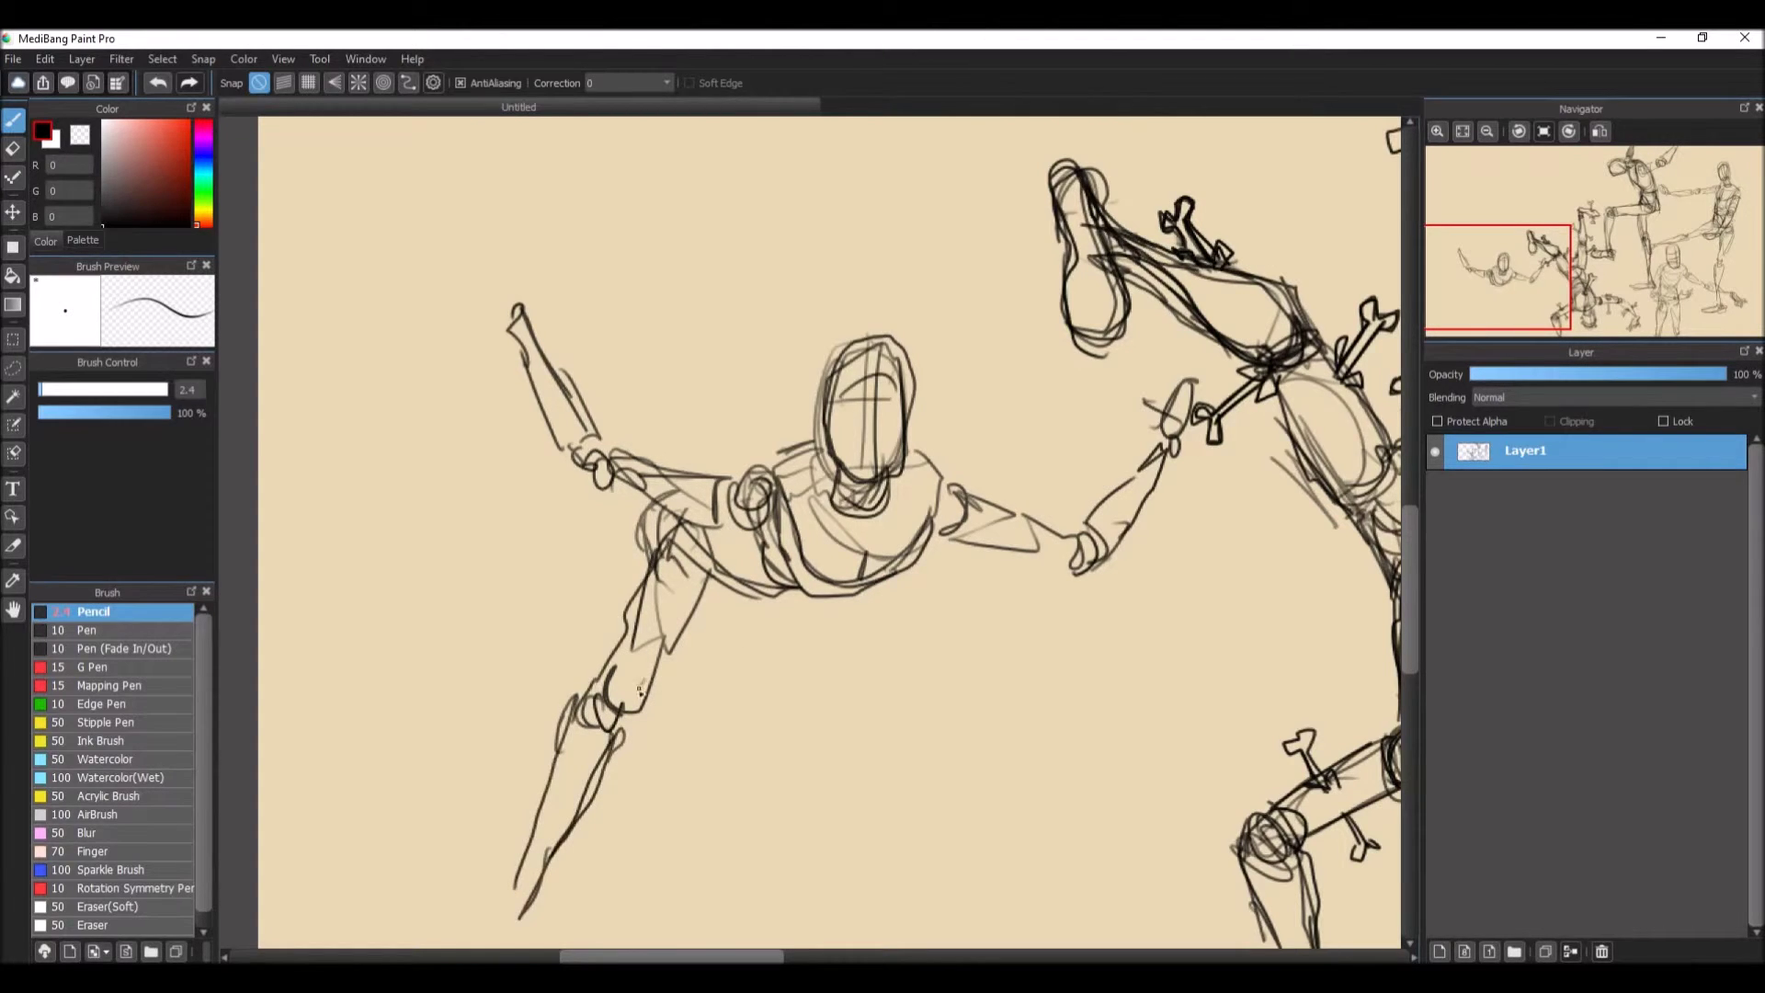
# Step: Reinforce the fifth figure's belly curve, hip and thigh, and finish the slanting leg with an ankle and a pointed foot
pyautogui.moveTo(729, 579); pyautogui.dragTo(636, 698)
pyautogui.moveTo(763, 590)
pyautogui.mouseDown()
pyautogui.moveTo(729, 643)
pyautogui.moveTo(888, 587)
pyautogui.moveTo(932, 516)
pyautogui.moveTo(715, 577)
pyautogui.moveTo(670, 661)
pyautogui.mouseUp()
pyautogui.moveTo(688, 513); pyautogui.dragTo(646, 571)
pyautogui.moveTo(663, 526); pyautogui.dragTo(619, 618)
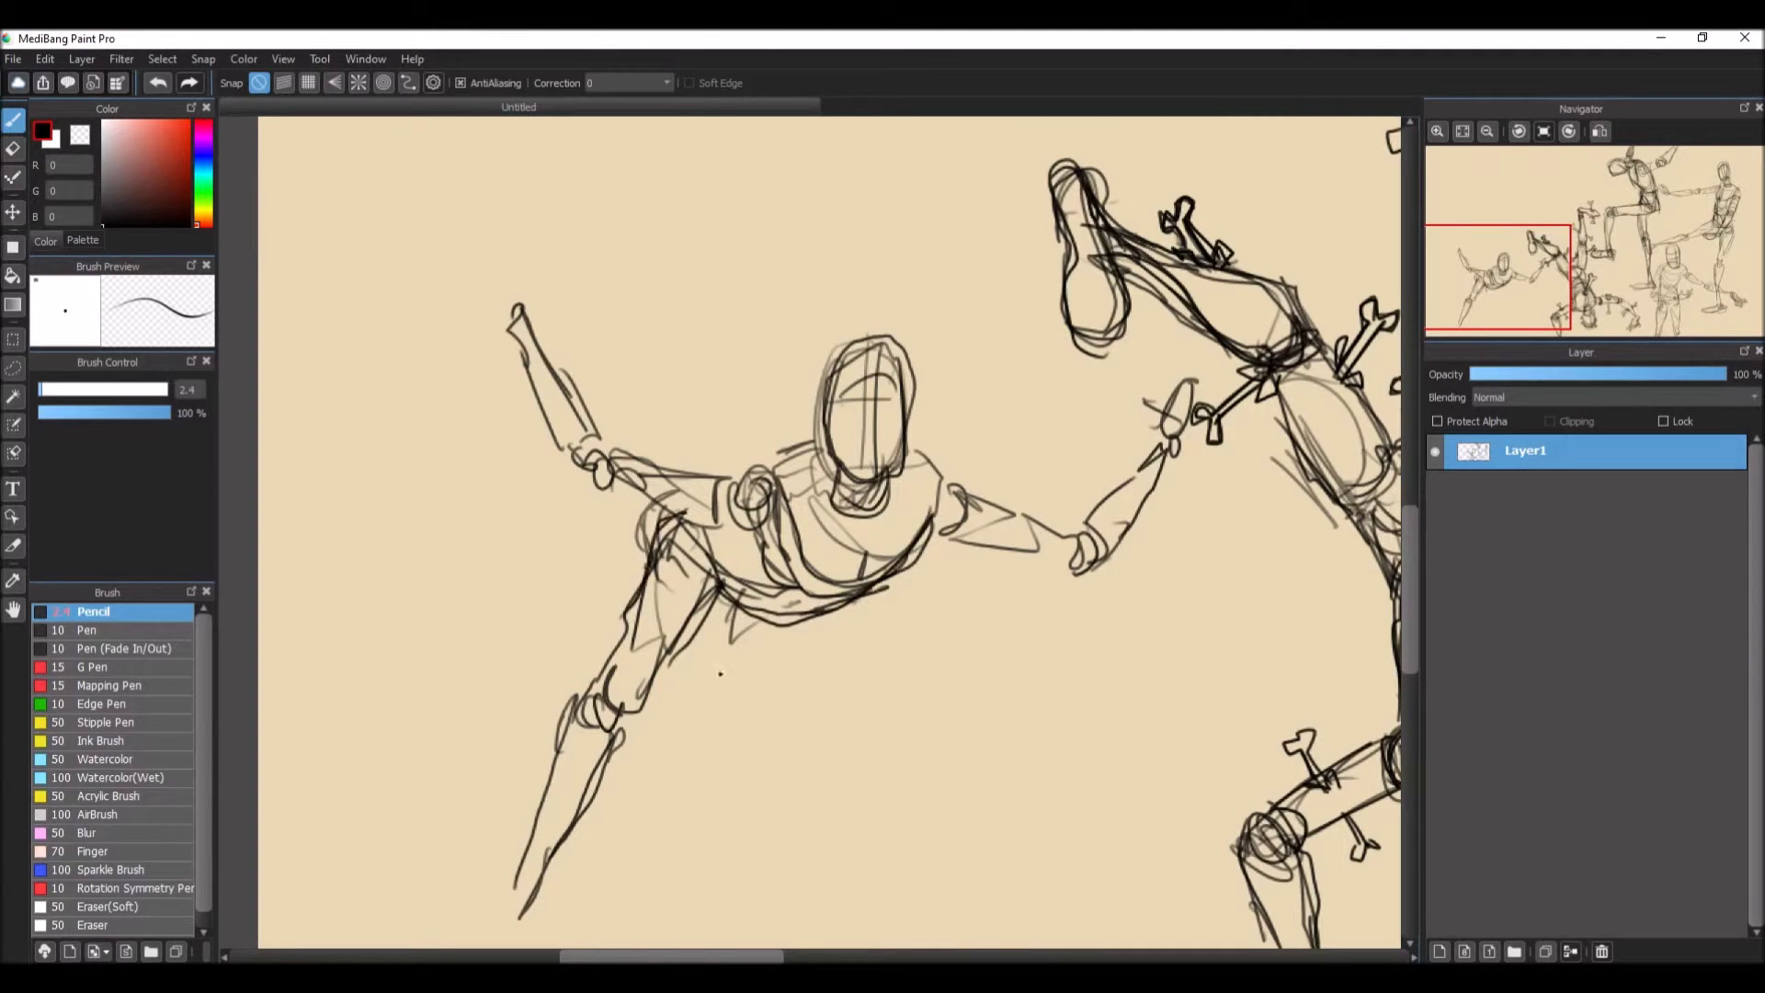
pyautogui.scroll(-3, 468, 631)
pyautogui.moveTo(524, 703); pyautogui.dragTo(508, 775)
pyautogui.moveTo(511, 746)
pyautogui.mouseDown()
pyautogui.moveTo(496, 810)
pyautogui.moveTo(460, 814)
pyautogui.moveTo(493, 798)
pyautogui.mouseUp()
# Step: Draw the fifth figure's second leg with a short thigh, round knee, outward-slanting shin and foot, reinforcing the thigh and knee lines
pyautogui.moveTo(768, 462); pyautogui.dragTo(741, 516)
pyautogui.moveTo(798, 450); pyautogui.dragTo(772, 537)
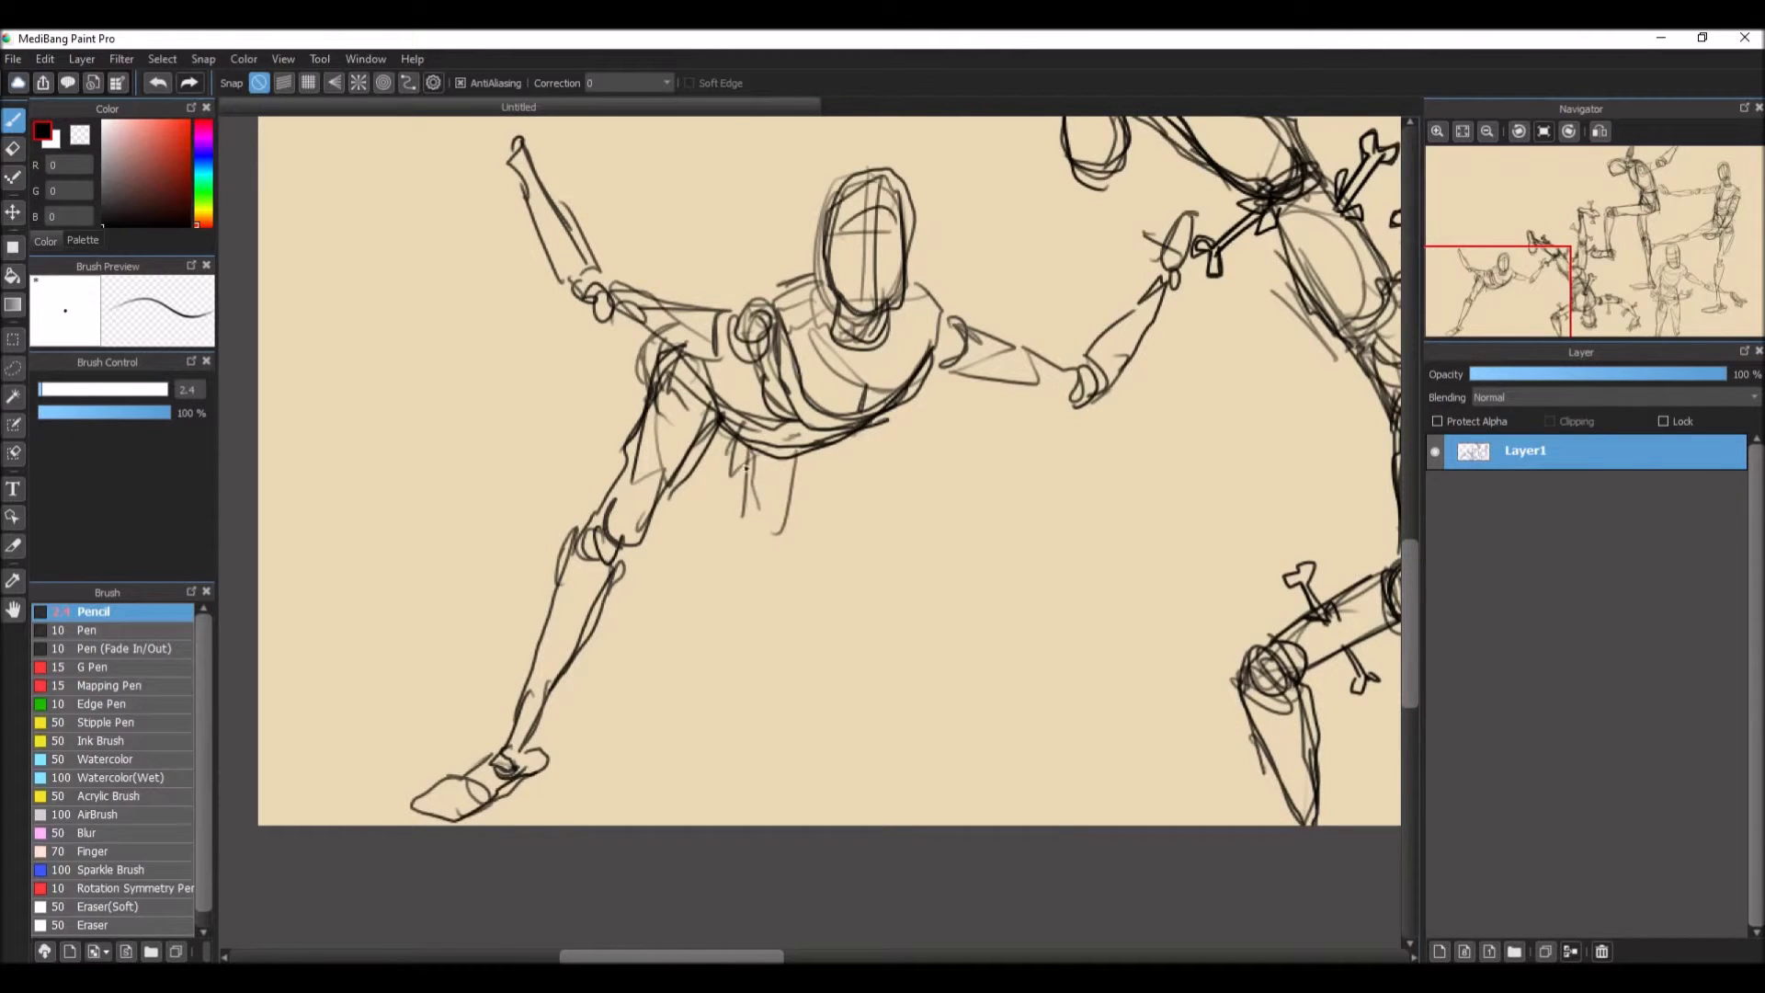
pyautogui.moveTo(741, 437); pyautogui.dragTo(726, 522)
pyautogui.moveTo(791, 452); pyautogui.dragTo(755, 546)
pyautogui.moveTo(731, 497)
pyautogui.mouseDown()
pyautogui.moveTo(740, 563)
pyautogui.moveTo(774, 568)
pyautogui.moveTo(743, 591)
pyautogui.moveTo(814, 687)
pyautogui.mouseUp()
pyautogui.moveTo(781, 574)
pyautogui.mouseDown()
pyautogui.moveTo(860, 704)
pyautogui.moveTo(857, 740)
pyautogui.moveTo(917, 820)
pyautogui.mouseUp()
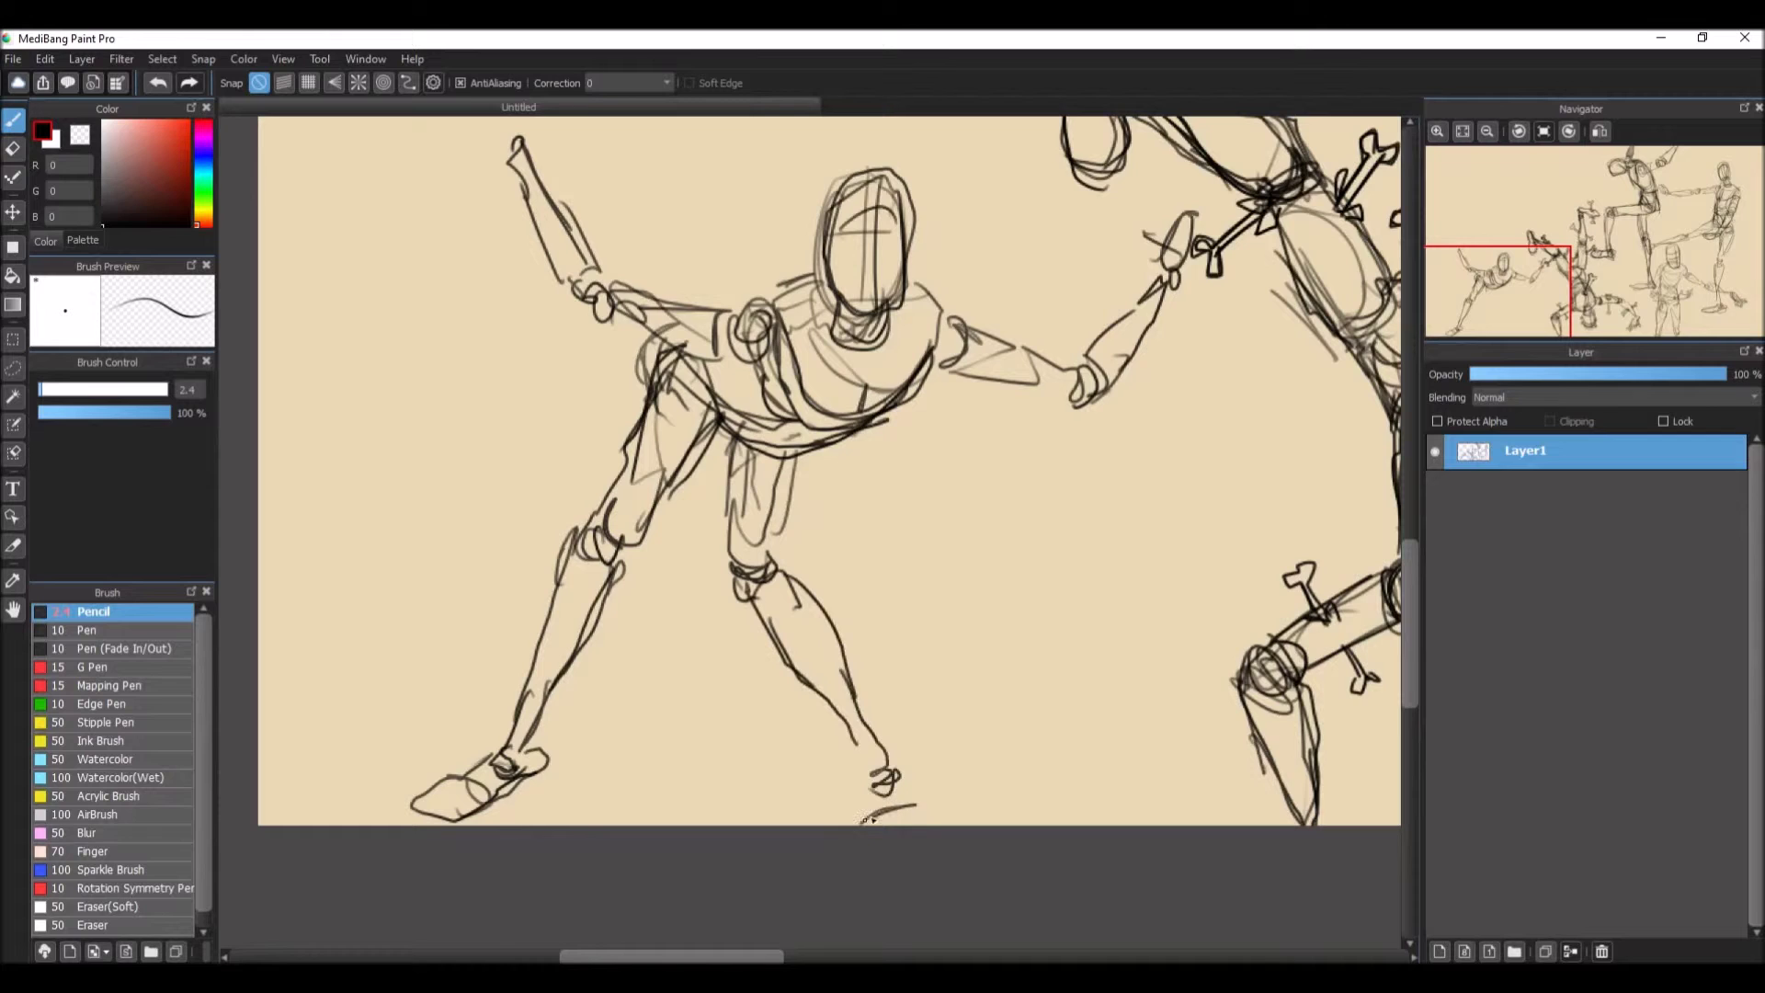
pyautogui.moveTo(899, 755)
pyautogui.mouseDown()
pyautogui.moveTo(923, 825)
pyautogui.moveTo(864, 768)
pyautogui.moveTo(910, 801)
pyautogui.mouseUp()
pyautogui.moveTo(775, 570); pyautogui.dragTo(741, 552)
pyautogui.moveTo(774, 570); pyautogui.dragTo(802, 449)
pyautogui.moveTo(744, 555); pyautogui.dragTo(731, 454)
# Step: Sketch a large round disc around the fifth figure's raised forearm, with diagonal lines running from its centre to the upper arm
pyautogui.scroll(3, 693, 407)
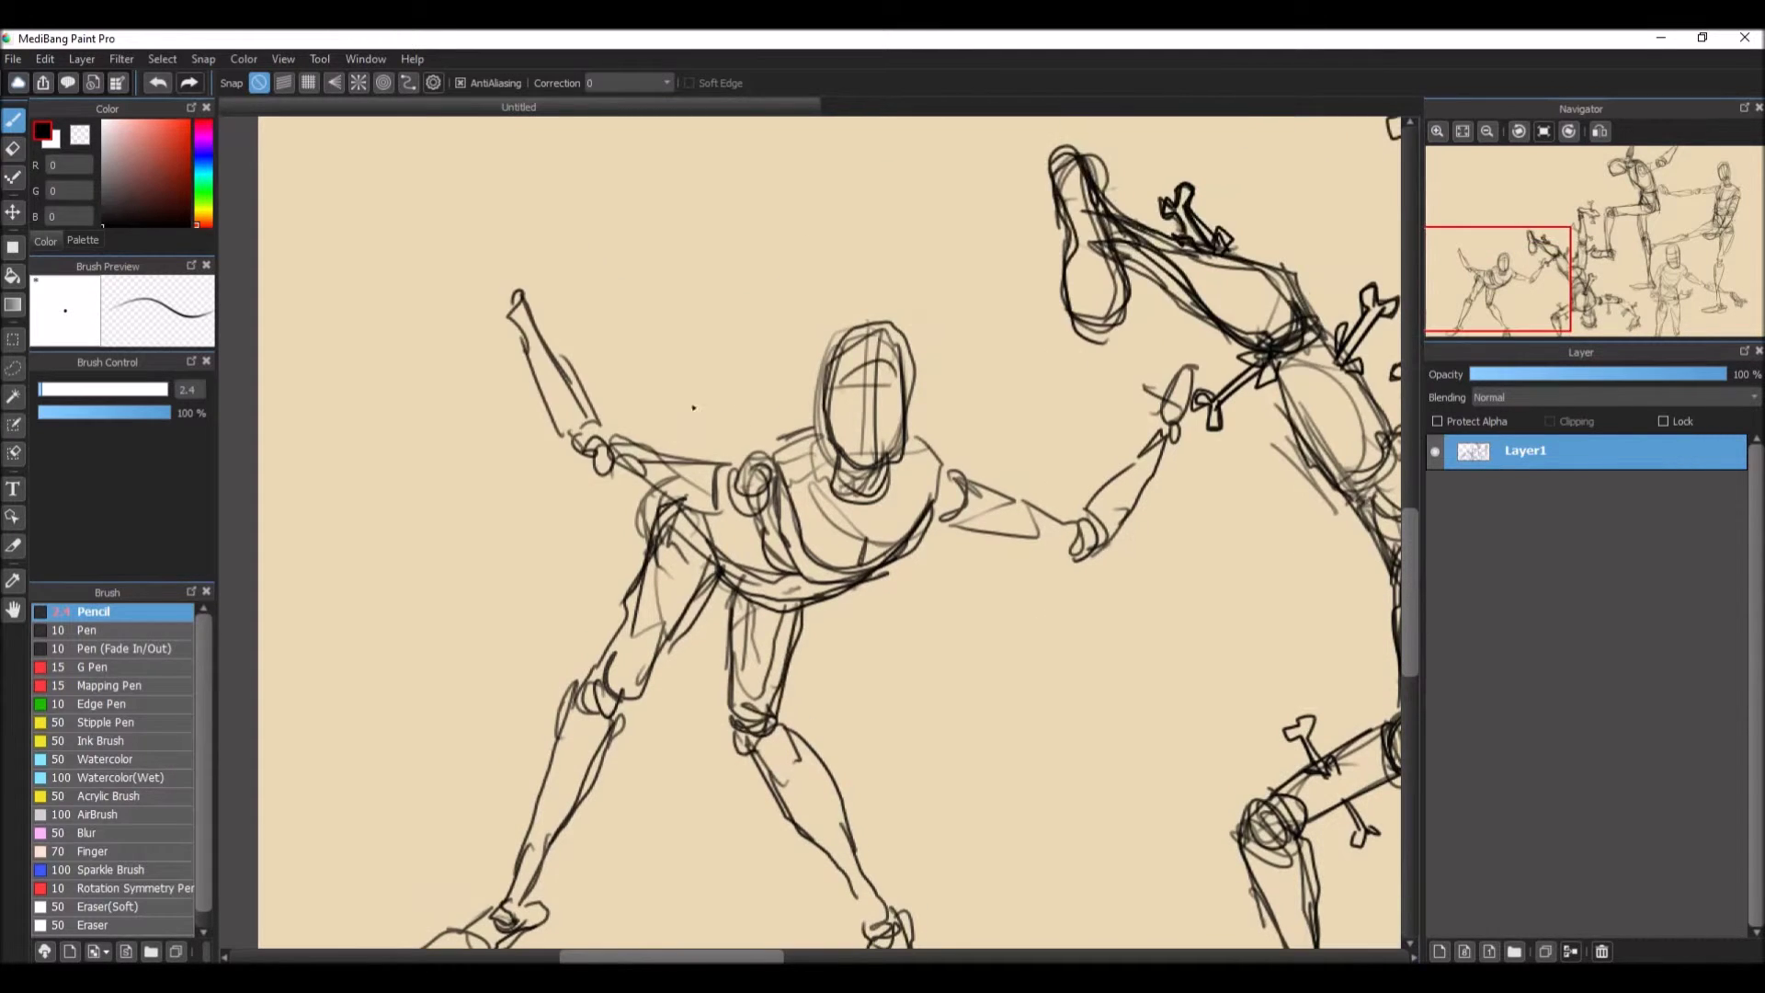
pyautogui.moveTo(529, 280)
pyautogui.mouseDown()
pyautogui.moveTo(634, 390)
pyautogui.moveTo(552, 432)
pyautogui.mouseUp()
pyautogui.moveTo(478, 312); pyautogui.dragTo(588, 437)
pyautogui.moveTo(567, 377); pyautogui.dragTo(676, 487)
pyautogui.moveTo(555, 346); pyautogui.dragTo(661, 480)
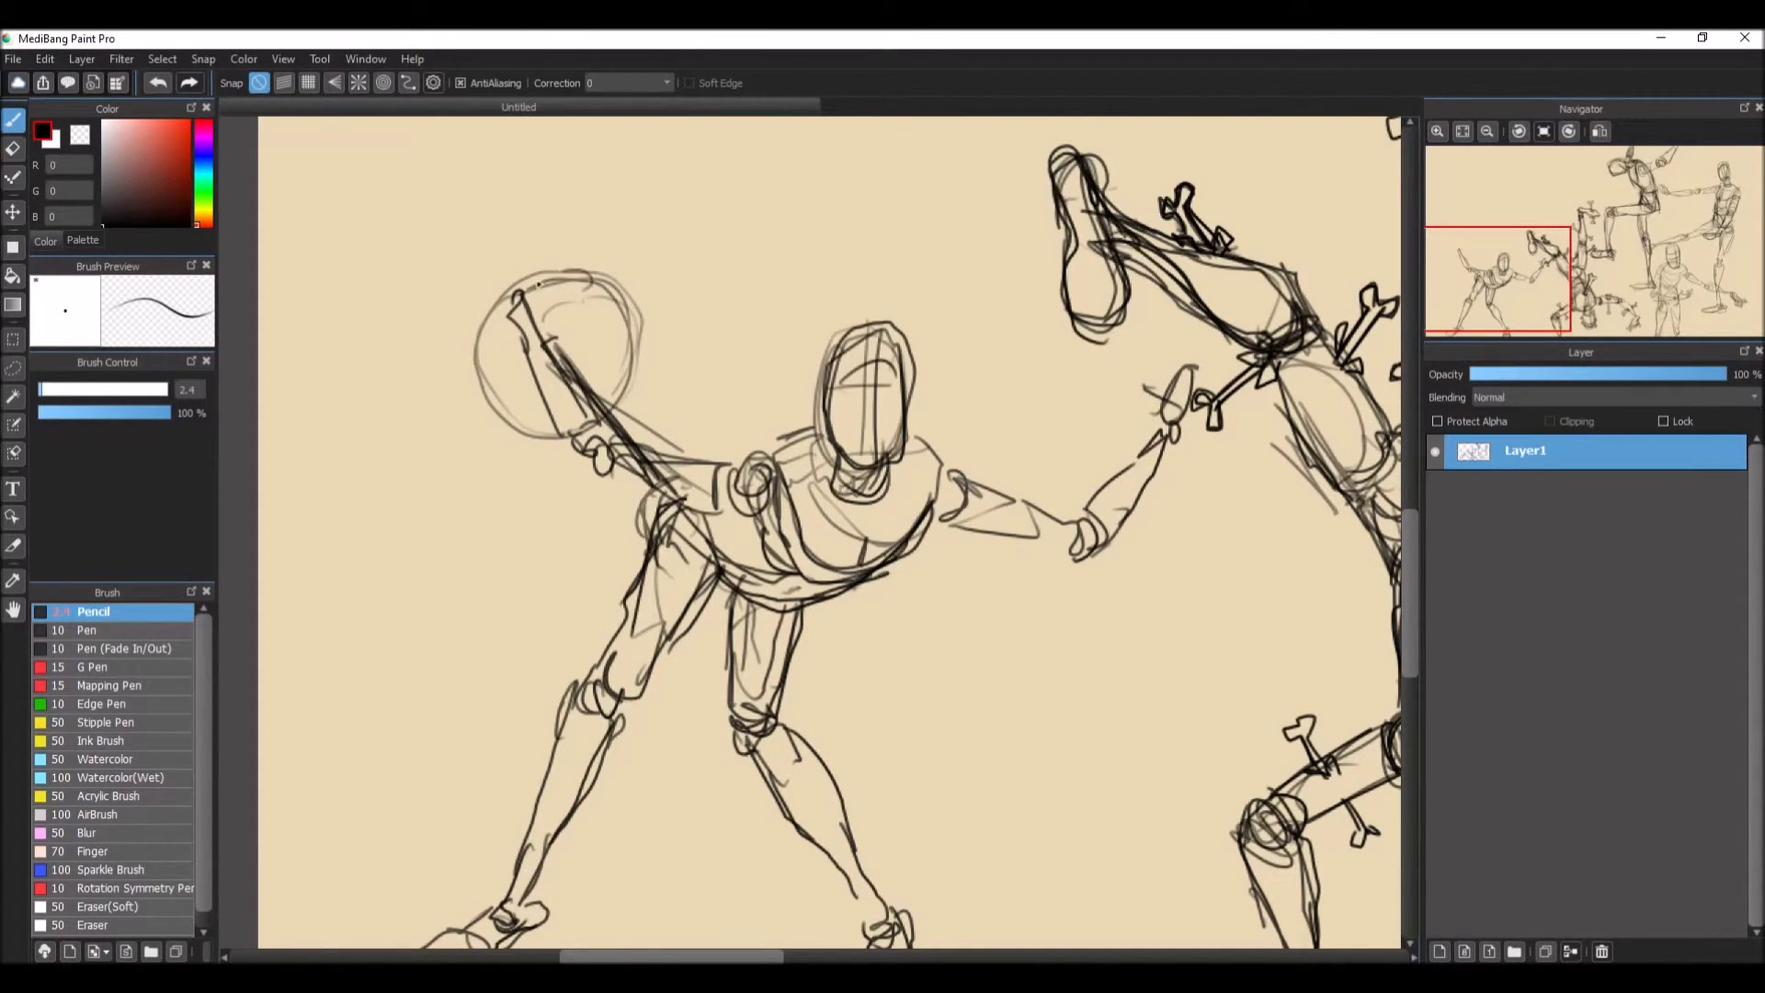
# Step: Darken the disc's round outline and strengthen the diagonal bar leading from its centre down to the arm
pyautogui.moveTo(537, 283); pyautogui.dragTo(563, 447)
pyautogui.moveTo(636, 397)
pyautogui.mouseDown()
pyautogui.moveTo(522, 290)
pyautogui.moveTo(593, 253)
pyautogui.mouseUp()
pyautogui.moveTo(487, 292)
pyautogui.mouseDown()
pyautogui.moveTo(512, 445)
pyautogui.moveTo(581, 254)
pyautogui.moveTo(618, 283)
pyautogui.mouseUp()
pyautogui.moveTo(528, 250); pyautogui.dragTo(469, 321)
pyautogui.moveTo(547, 266)
pyautogui.mouseDown()
pyautogui.moveTo(489, 414)
pyautogui.moveTo(522, 430)
pyautogui.mouseUp()
pyautogui.moveTo(558, 272)
pyautogui.mouseDown()
pyautogui.moveTo(634, 311)
pyautogui.moveTo(603, 421)
pyautogui.mouseUp()
pyautogui.moveTo(562, 433); pyautogui.dragTo(530, 446)
pyautogui.moveTo(564, 353); pyautogui.dragTo(645, 447)
pyautogui.moveTo(563, 360); pyautogui.dragTo(662, 458)
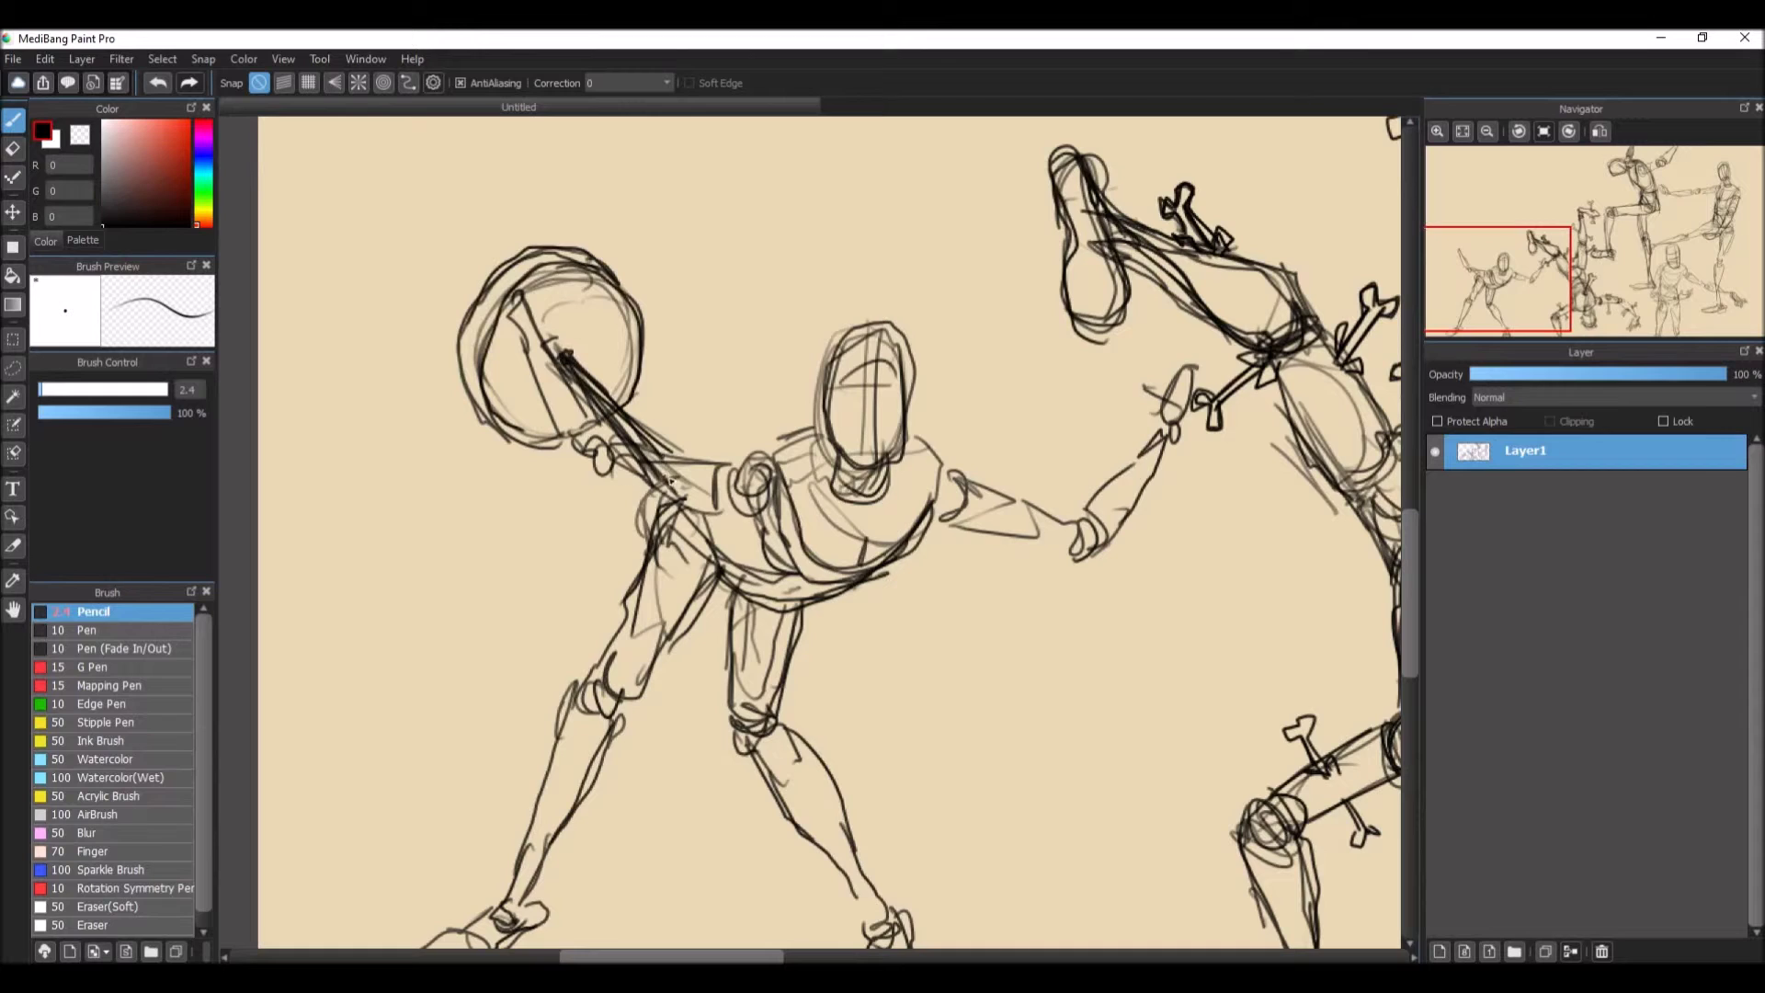
# Step: Darken the fifth figure's disc-bearing arm and the shoulder joint and collar line next to it
pyautogui.moveTo(520, 320)
pyautogui.mouseDown()
pyautogui.moveTo(503, 268)
pyautogui.moveTo(575, 455)
pyautogui.moveTo(694, 483)
pyautogui.moveTo(728, 460)
pyautogui.mouseUp()
pyautogui.moveTo(616, 504)
pyautogui.mouseDown()
pyautogui.moveTo(729, 453)
pyautogui.moveTo(743, 501)
pyautogui.moveTo(828, 432)
pyautogui.mouseUp()
pyautogui.moveTo(772, 448)
pyautogui.mouseDown()
pyautogui.moveTo(775, 479)
pyautogui.moveTo(800, 434)
pyautogui.mouseUp()
pyautogui.moveTo(784, 446)
pyautogui.mouseDown()
pyautogui.moveTo(798, 541)
pyautogui.moveTo(757, 451)
pyautogui.mouseUp()
pyautogui.moveTo(770, 454); pyautogui.dragTo(737, 472)
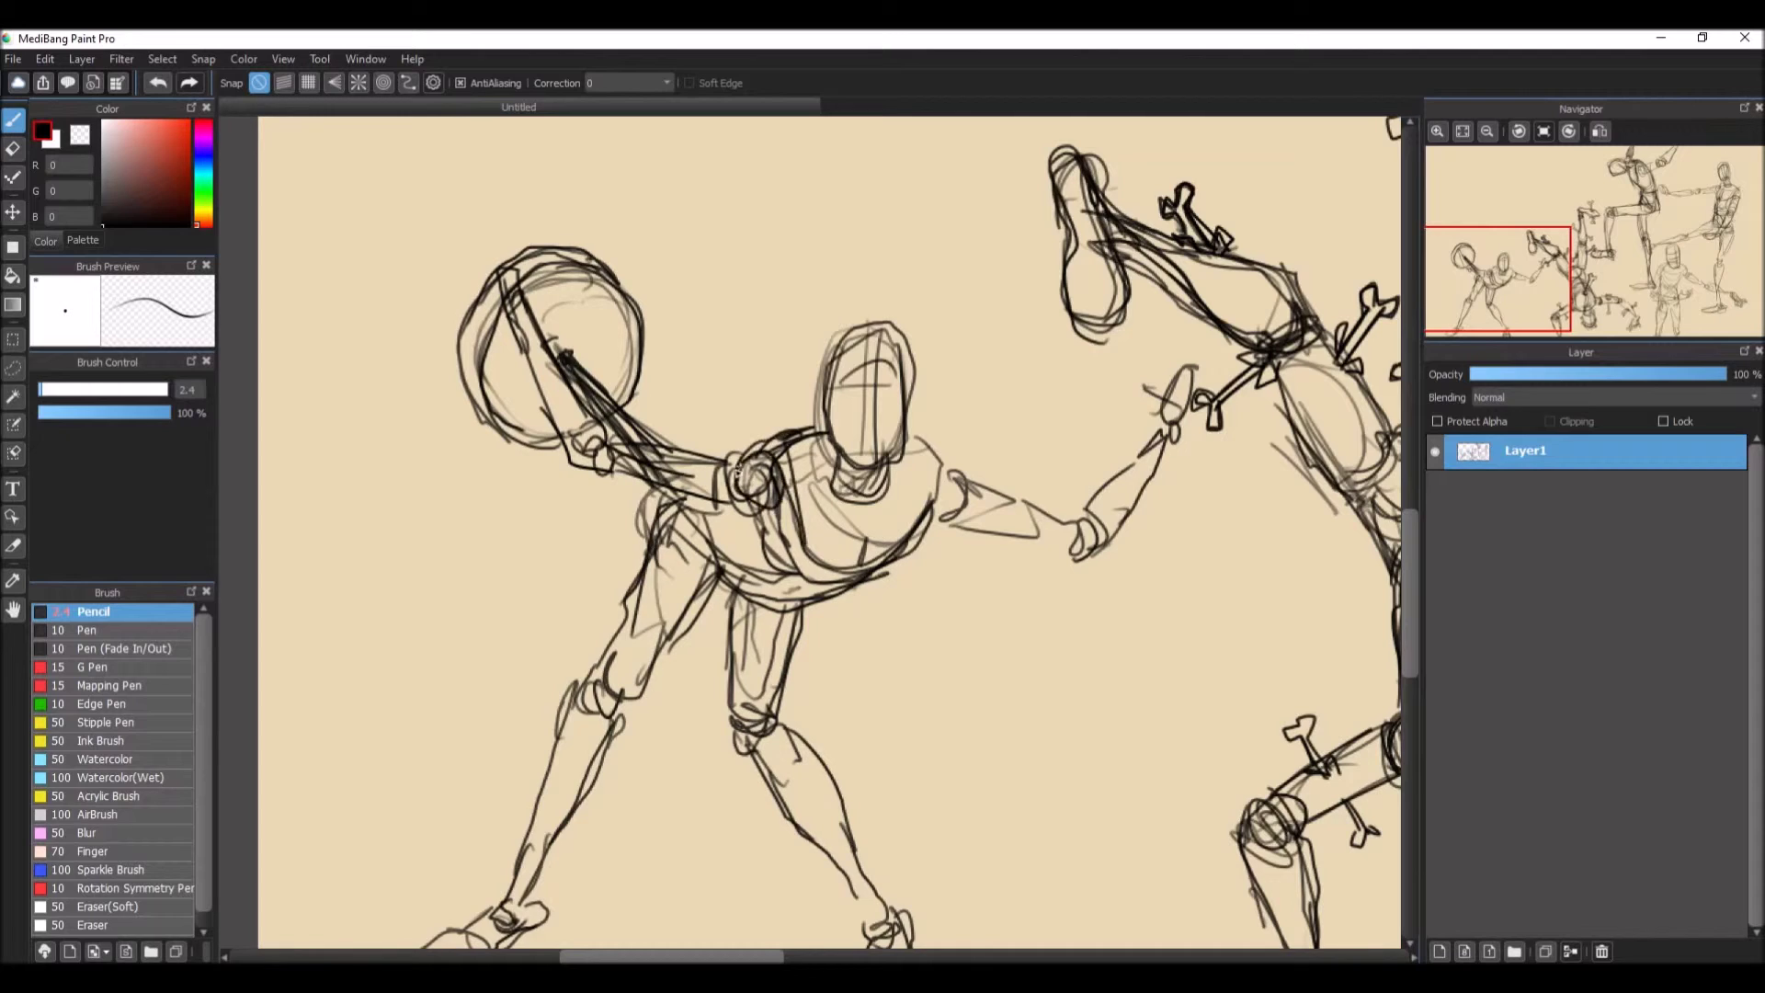
# Step: Darken the fifth figure's opposite shoulder and upper arm down to the elbow
pyautogui.moveTo(913, 432); pyautogui.dragTo(936, 532)
pyautogui.moveTo(942, 474)
pyautogui.mouseDown()
pyautogui.moveTo(965, 515)
pyautogui.moveTo(974, 496)
pyautogui.mouseUp()
pyautogui.moveTo(928, 532); pyautogui.dragTo(1062, 524)
pyautogui.moveTo(933, 535); pyautogui.dragTo(1075, 557)
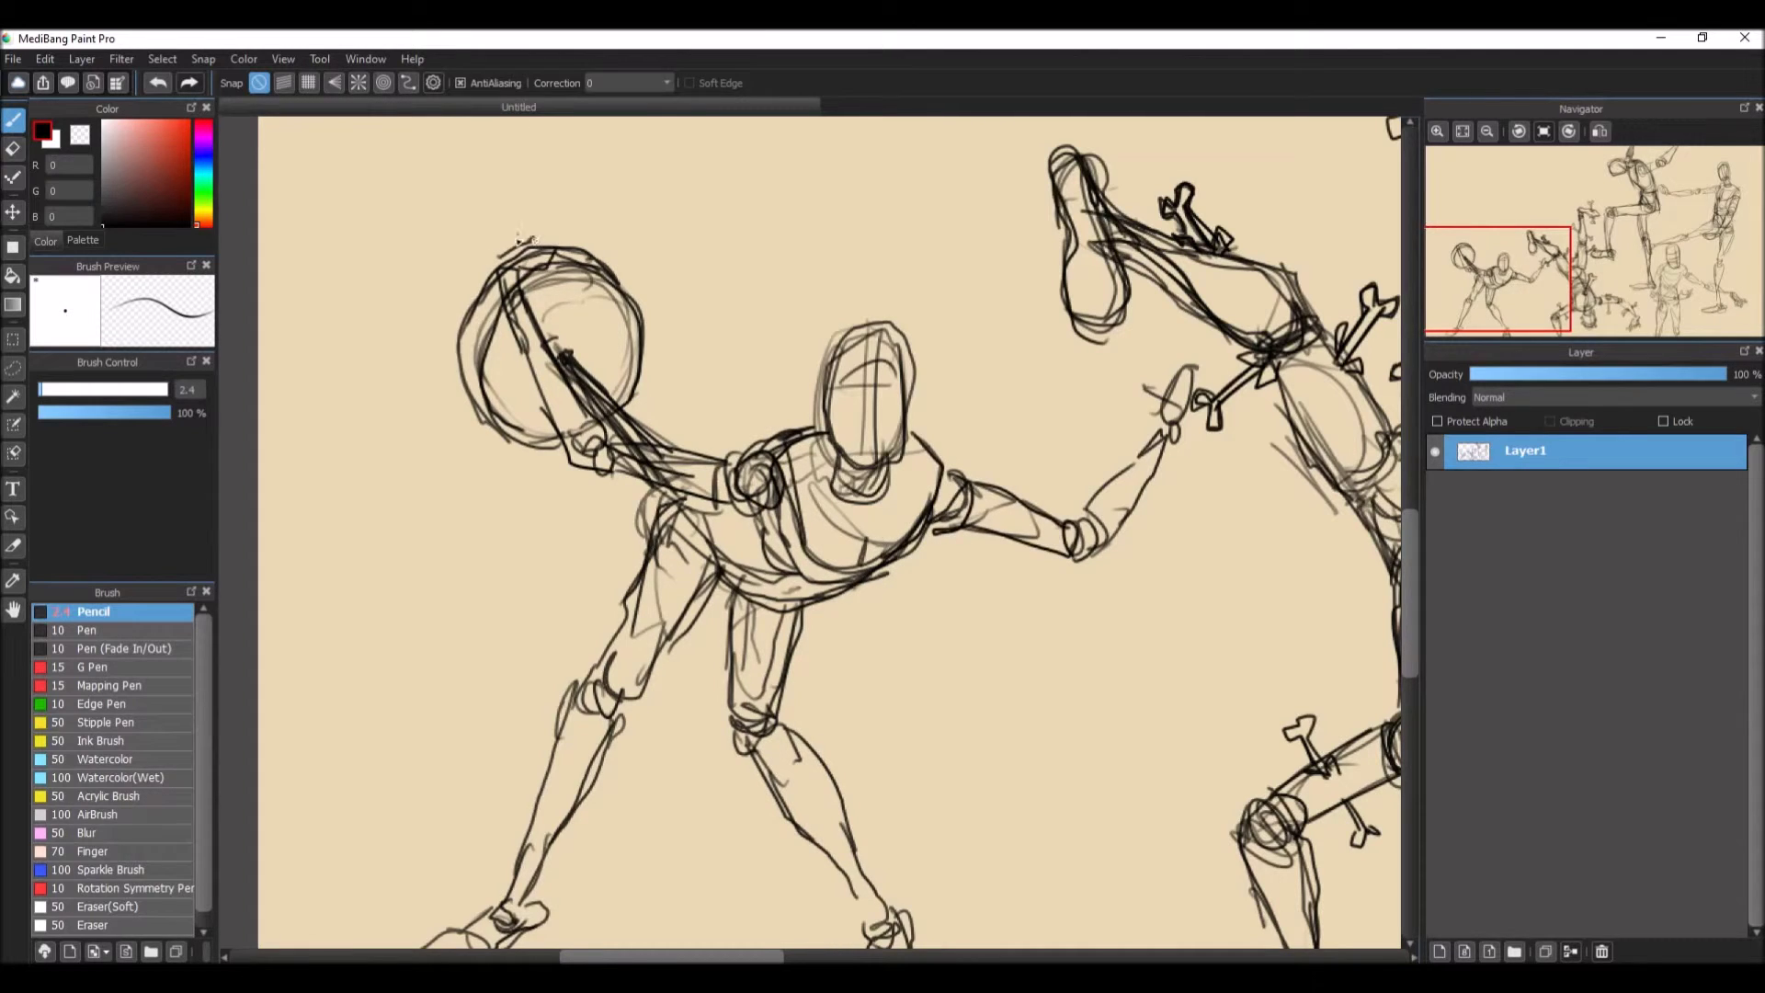
# Step: Draw the fifth figure's hands, one with spread fingers above the disc and one with open fingers on the other arm
pyautogui.moveTo(518, 206); pyautogui.dragTo(507, 226)
pyautogui.moveTo(524, 237)
pyautogui.mouseDown()
pyautogui.moveTo(577, 200)
pyautogui.moveTo(554, 241)
pyautogui.mouseUp()
pyautogui.moveTo(572, 228); pyautogui.dragTo(550, 262)
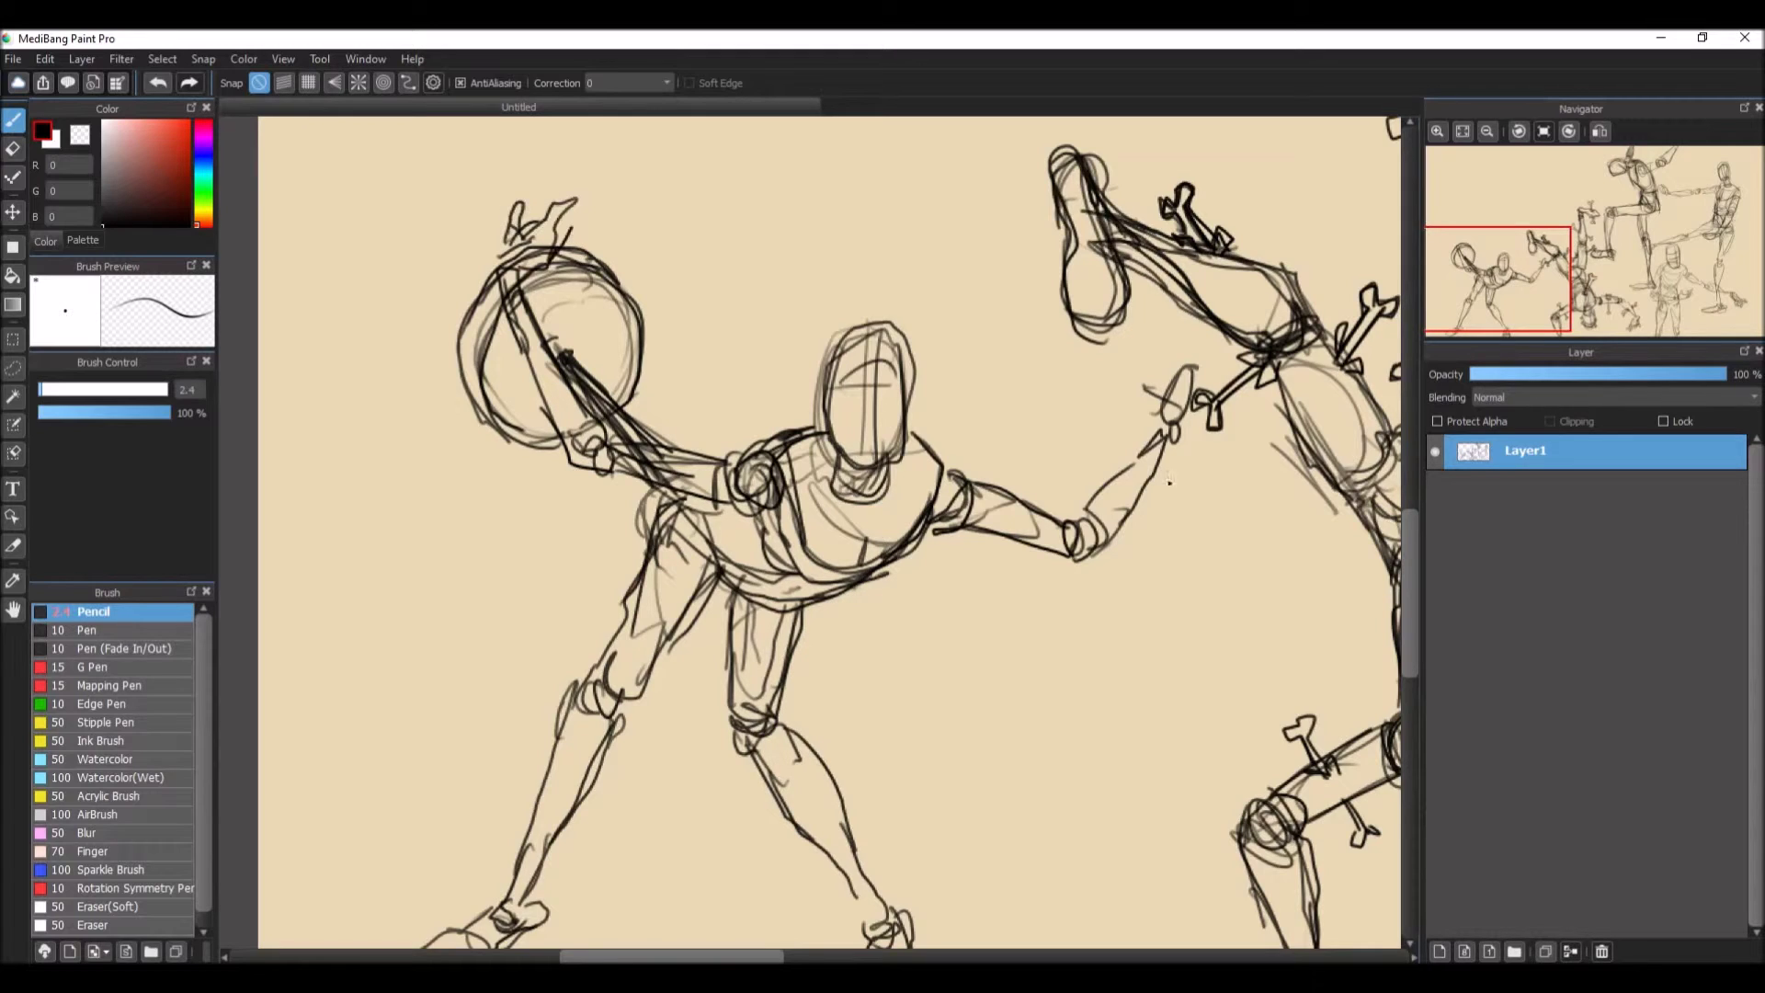
pyautogui.moveTo(1169, 399); pyautogui.dragTo(1193, 434)
pyautogui.moveTo(1194, 397)
pyautogui.mouseDown()
pyautogui.moveTo(1211, 431)
pyautogui.moveTo(1158, 441)
pyautogui.mouseUp()
pyautogui.moveTo(1161, 430)
pyautogui.mouseDown()
pyautogui.moveTo(1138, 422)
pyautogui.moveTo(1149, 380)
pyautogui.mouseUp()
pyautogui.moveTo(1142, 374); pyautogui.dragTo(1160, 393)
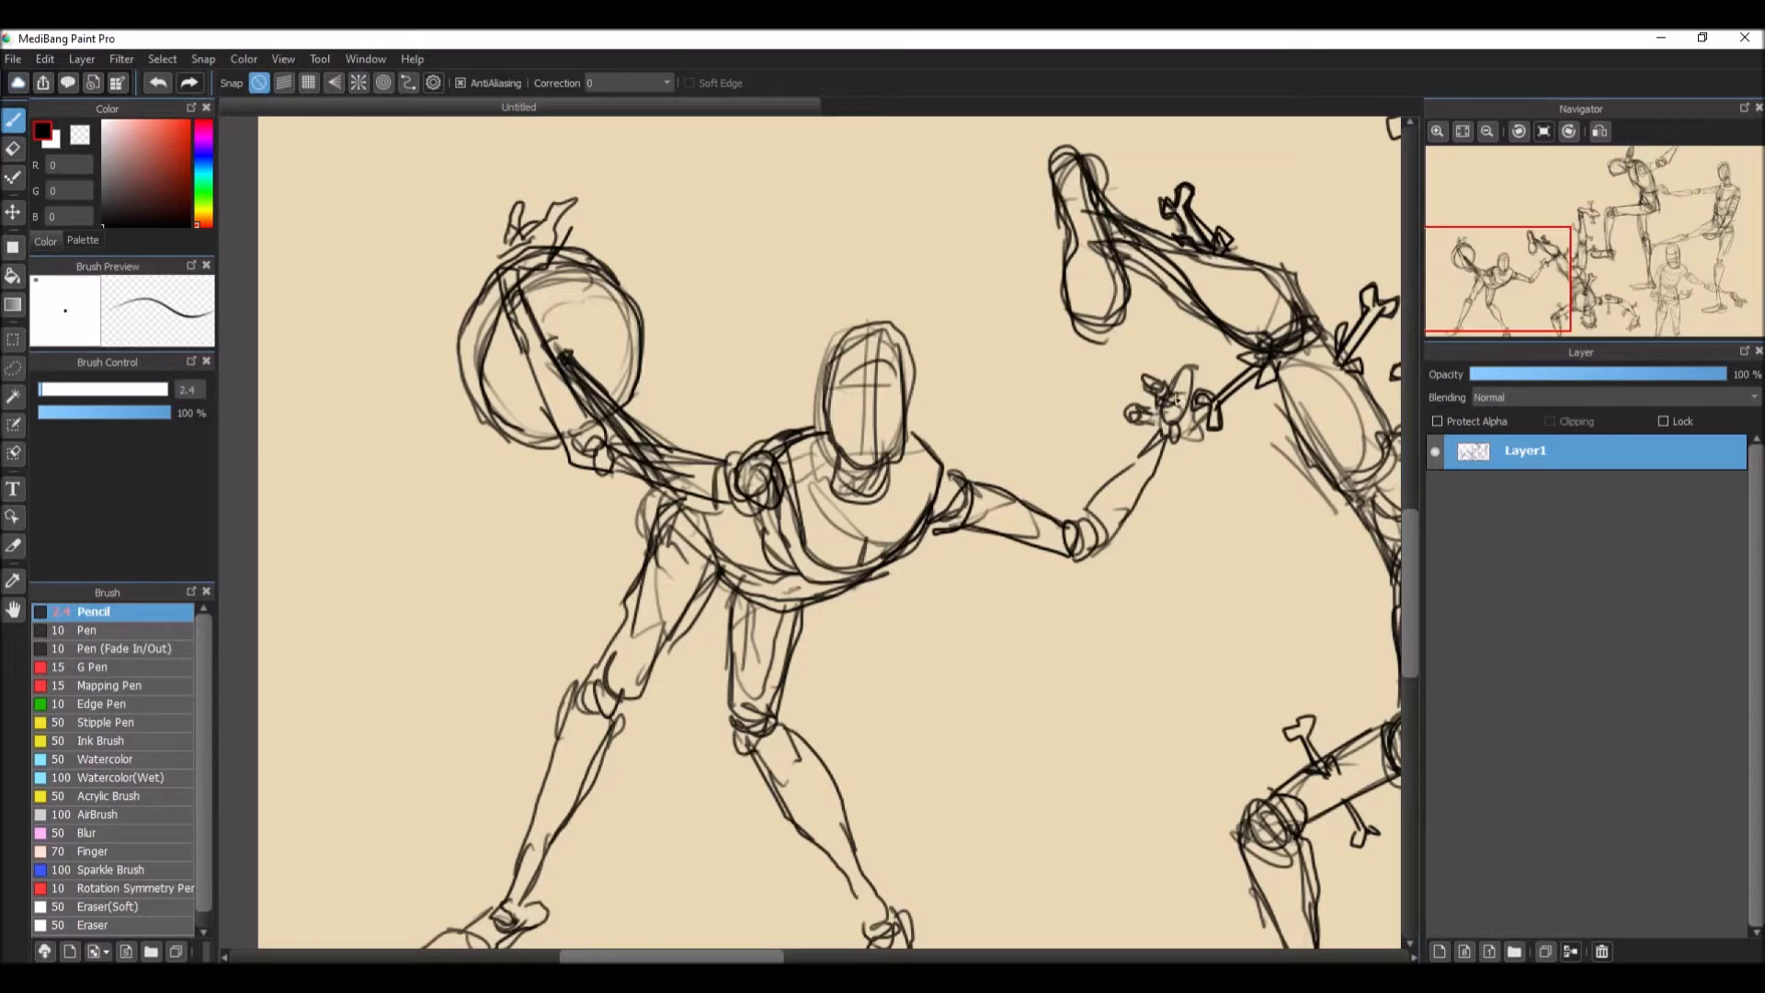
# Step: Go over the fifth figure's outstretched arm, neck, chest and hip with darker contour lines
pyautogui.moveTo(1165, 465)
pyautogui.mouseDown()
pyautogui.moveTo(1077, 522)
pyautogui.moveTo(1066, 566)
pyautogui.moveTo(952, 497)
pyautogui.mouseUp()
pyautogui.moveTo(1013, 551); pyautogui.dragTo(921, 517)
pyautogui.moveTo(912, 434)
pyautogui.mouseDown()
pyautogui.moveTo(938, 473)
pyautogui.moveTo(885, 501)
pyautogui.mouseUp()
pyautogui.moveTo(833, 451); pyautogui.dragTo(861, 503)
pyautogui.moveTo(867, 489); pyautogui.dragTo(838, 566)
pyautogui.moveTo(802, 483); pyautogui.dragTo(937, 469)
pyautogui.moveTo(722, 485)
pyautogui.mouseDown()
pyautogui.moveTo(653, 522)
pyautogui.moveTo(613, 622)
pyautogui.mouseUp()
# Step: Start a sixth figure in the canvas's upper-left corner with head, neck, bent-back torso, one arm on the hip and a first leg
pyautogui.moveTo(1404, 600); pyautogui.dragTo(1443, 476)
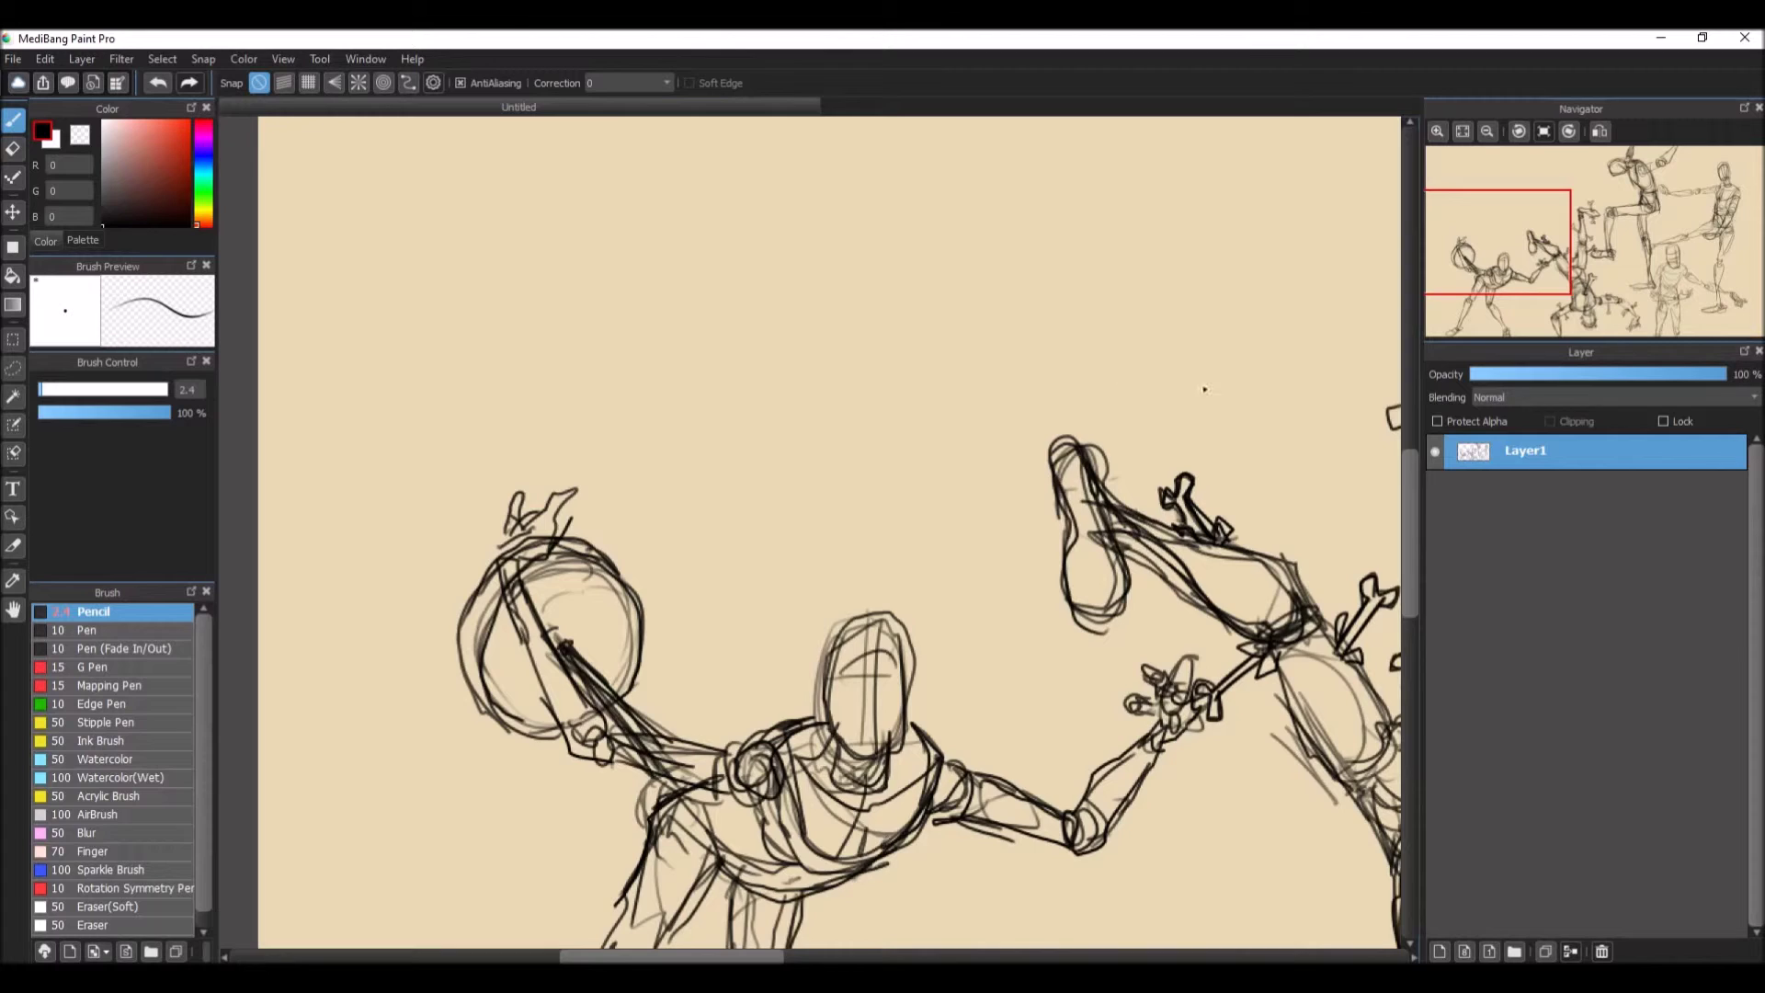
pyautogui.scroll(5, 1204, 388)
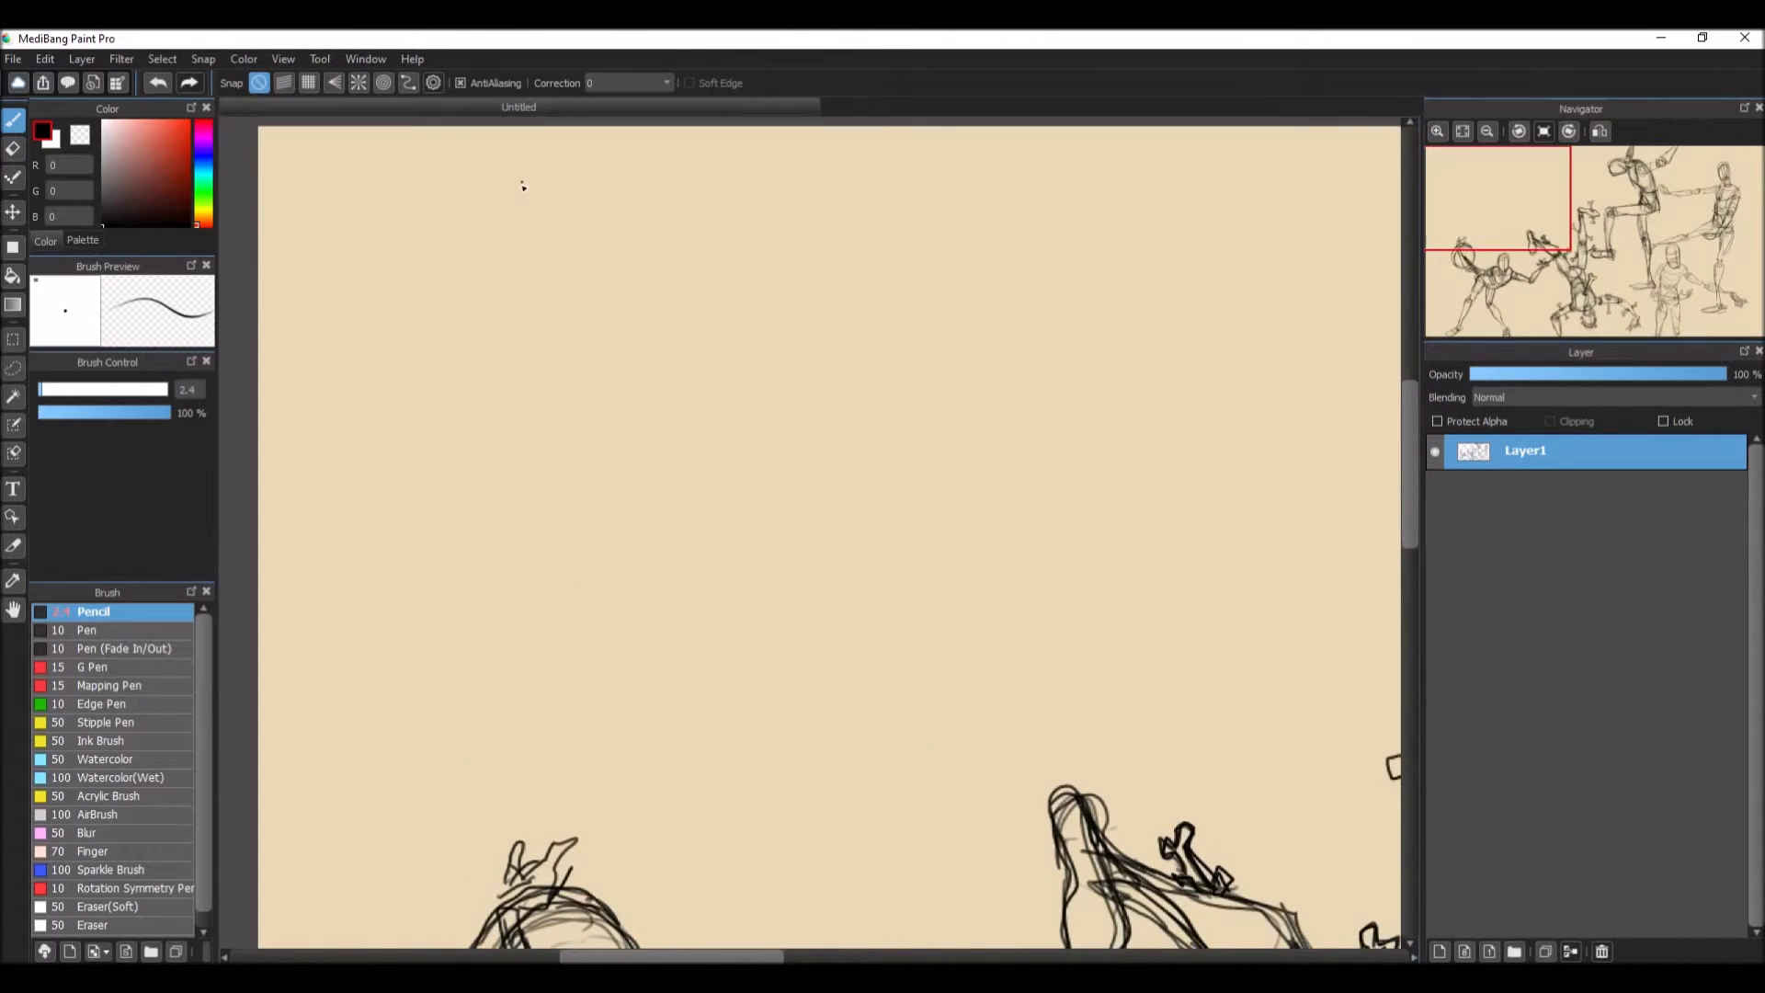
pyautogui.moveTo(523, 187)
pyautogui.mouseDown()
pyautogui.moveTo(543, 303)
pyautogui.moveTo(570, 276)
pyautogui.moveTo(531, 346)
pyautogui.moveTo(510, 501)
pyautogui.moveTo(441, 552)
pyautogui.moveTo(542, 579)
pyautogui.moveTo(437, 569)
pyautogui.moveTo(502, 690)
pyautogui.moveTo(425, 561)
pyautogui.moveTo(440, 370)
pyautogui.moveTo(423, 495)
pyautogui.moveTo(413, 426)
pyautogui.moveTo(425, 570)
pyautogui.moveTo(381, 405)
pyautogui.moveTo(483, 684)
pyautogui.moveTo(462, 340)
pyautogui.moveTo(549, 341)
pyautogui.moveTo(575, 225)
pyautogui.moveTo(497, 280)
pyautogui.moveTo(518, 159)
pyautogui.moveTo(538, 286)
pyautogui.moveTo(592, 395)
pyautogui.moveTo(572, 377)
pyautogui.moveTo(551, 477)
pyautogui.moveTo(342, 728)
pyautogui.moveTo(505, 596)
pyautogui.moveTo(579, 458)
pyautogui.moveTo(551, 404)
pyautogui.moveTo(519, 524)
pyautogui.mouseUp()
pyautogui.moveTo(321, 723)
pyautogui.mouseDown()
pyautogui.moveTo(280, 671)
pyautogui.moveTo(303, 726)
pyautogui.moveTo(274, 724)
pyautogui.mouseUp()
pyautogui.moveTo(399, 558)
pyautogui.mouseDown()
pyautogui.moveTo(441, 602)
pyautogui.moveTo(533, 588)
pyautogui.moveTo(538, 565)
pyautogui.moveTo(501, 579)
pyautogui.mouseUp()
pyautogui.moveTo(421, 465)
pyautogui.mouseDown()
pyautogui.moveTo(409, 542)
pyautogui.moveTo(427, 400)
pyautogui.mouseUp()
pyautogui.moveTo(477, 306)
pyautogui.mouseDown()
pyautogui.moveTo(420, 435)
pyautogui.moveTo(551, 404)
pyautogui.moveTo(436, 478)
pyautogui.mouseUp()
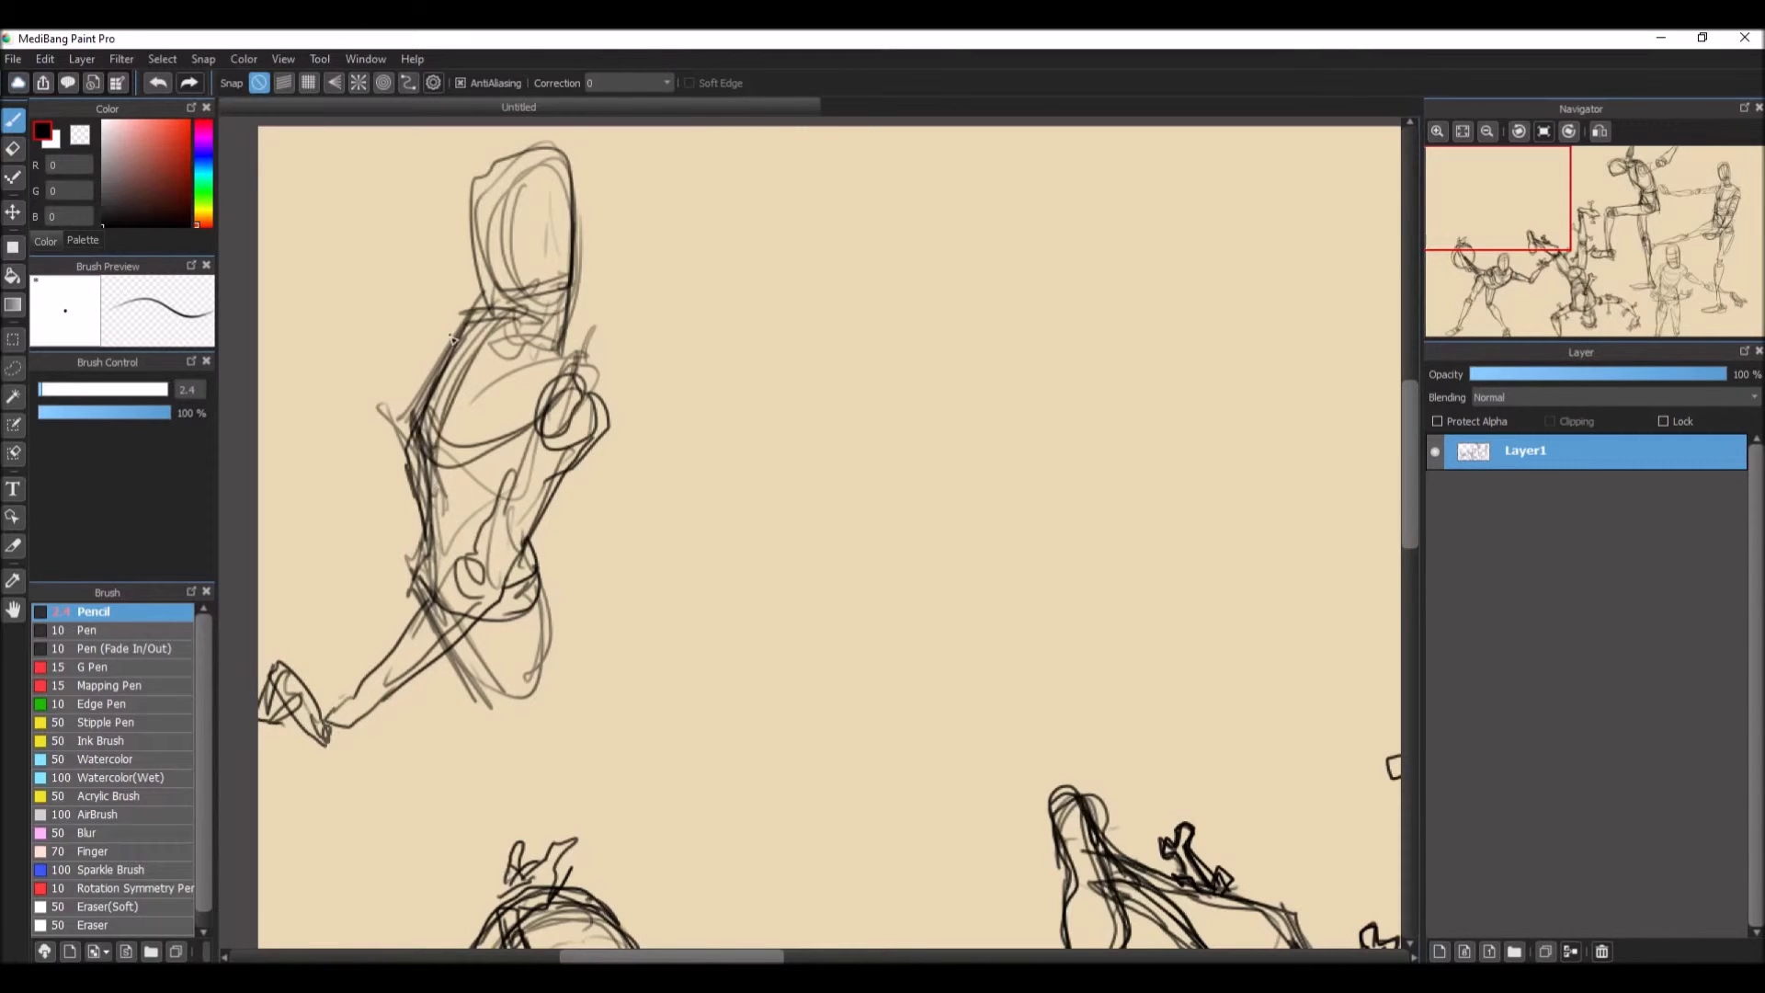
# Step: Draw the sixth figure's other arm bent upward, with shoulder, elbow, forearm and a raised hand with fingers
pyautogui.moveTo(452, 339); pyautogui.dragTo(356, 447)
pyautogui.moveTo(423, 369); pyautogui.dragTo(387, 394)
pyautogui.moveTo(317, 319)
pyautogui.mouseDown()
pyautogui.moveTo(330, 265)
pyautogui.moveTo(364, 308)
pyautogui.moveTo(324, 274)
pyautogui.moveTo(372, 246)
pyautogui.moveTo(294, 450)
pyautogui.moveTo(345, 432)
pyautogui.moveTo(342, 471)
pyautogui.moveTo(415, 363)
pyautogui.mouseUp()
pyautogui.moveTo(412, 363); pyautogui.dragTo(464, 321)
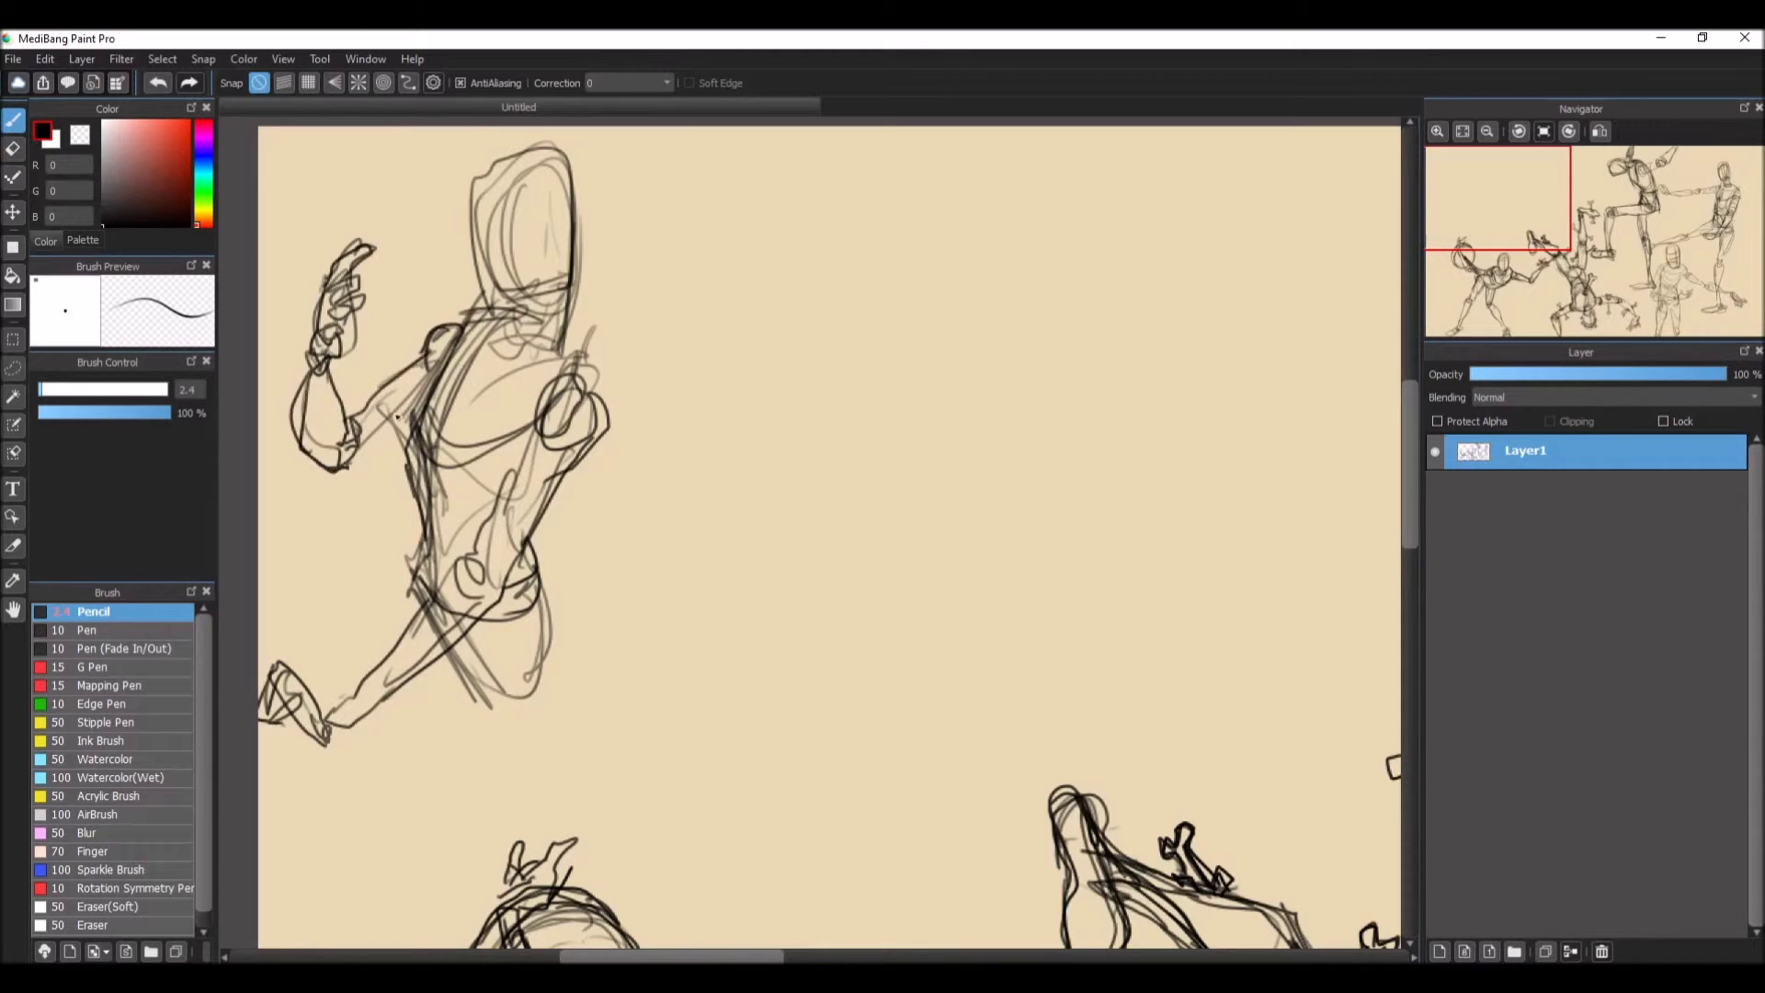
pyautogui.moveTo(419, 411); pyautogui.dragTo(357, 464)
# Step: Draw the sixth figure's second thigh reaching to the canvas edge and reinforce the first thigh's contours
pyautogui.moveTo(544, 667)
pyautogui.mouseDown()
pyautogui.moveTo(474, 708)
pyautogui.moveTo(551, 660)
pyautogui.moveTo(514, 694)
pyautogui.moveTo(391, 684)
pyautogui.moveTo(555, 659)
pyautogui.moveTo(342, 769)
pyautogui.moveTo(266, 798)
pyautogui.moveTo(252, 779)
pyautogui.mouseUp()
pyautogui.moveTo(419, 644); pyautogui.dragTo(292, 701)
pyautogui.moveTo(423, 618); pyautogui.dragTo(289, 699)
pyautogui.moveTo(295, 690); pyautogui.dragTo(267, 720)
# Step: Draw the sixth figure's shin and foot hanging down from the knee, and hatch the area behind the shin
pyautogui.moveTo(1408, 487); pyautogui.dragTo(1408, 534)
pyautogui.moveTo(293, 540)
pyautogui.mouseDown()
pyautogui.moveTo(313, 676)
pyautogui.moveTo(295, 726)
pyautogui.moveTo(328, 781)
pyautogui.mouseUp()
pyautogui.moveTo(308, 593); pyautogui.dragTo(338, 811)
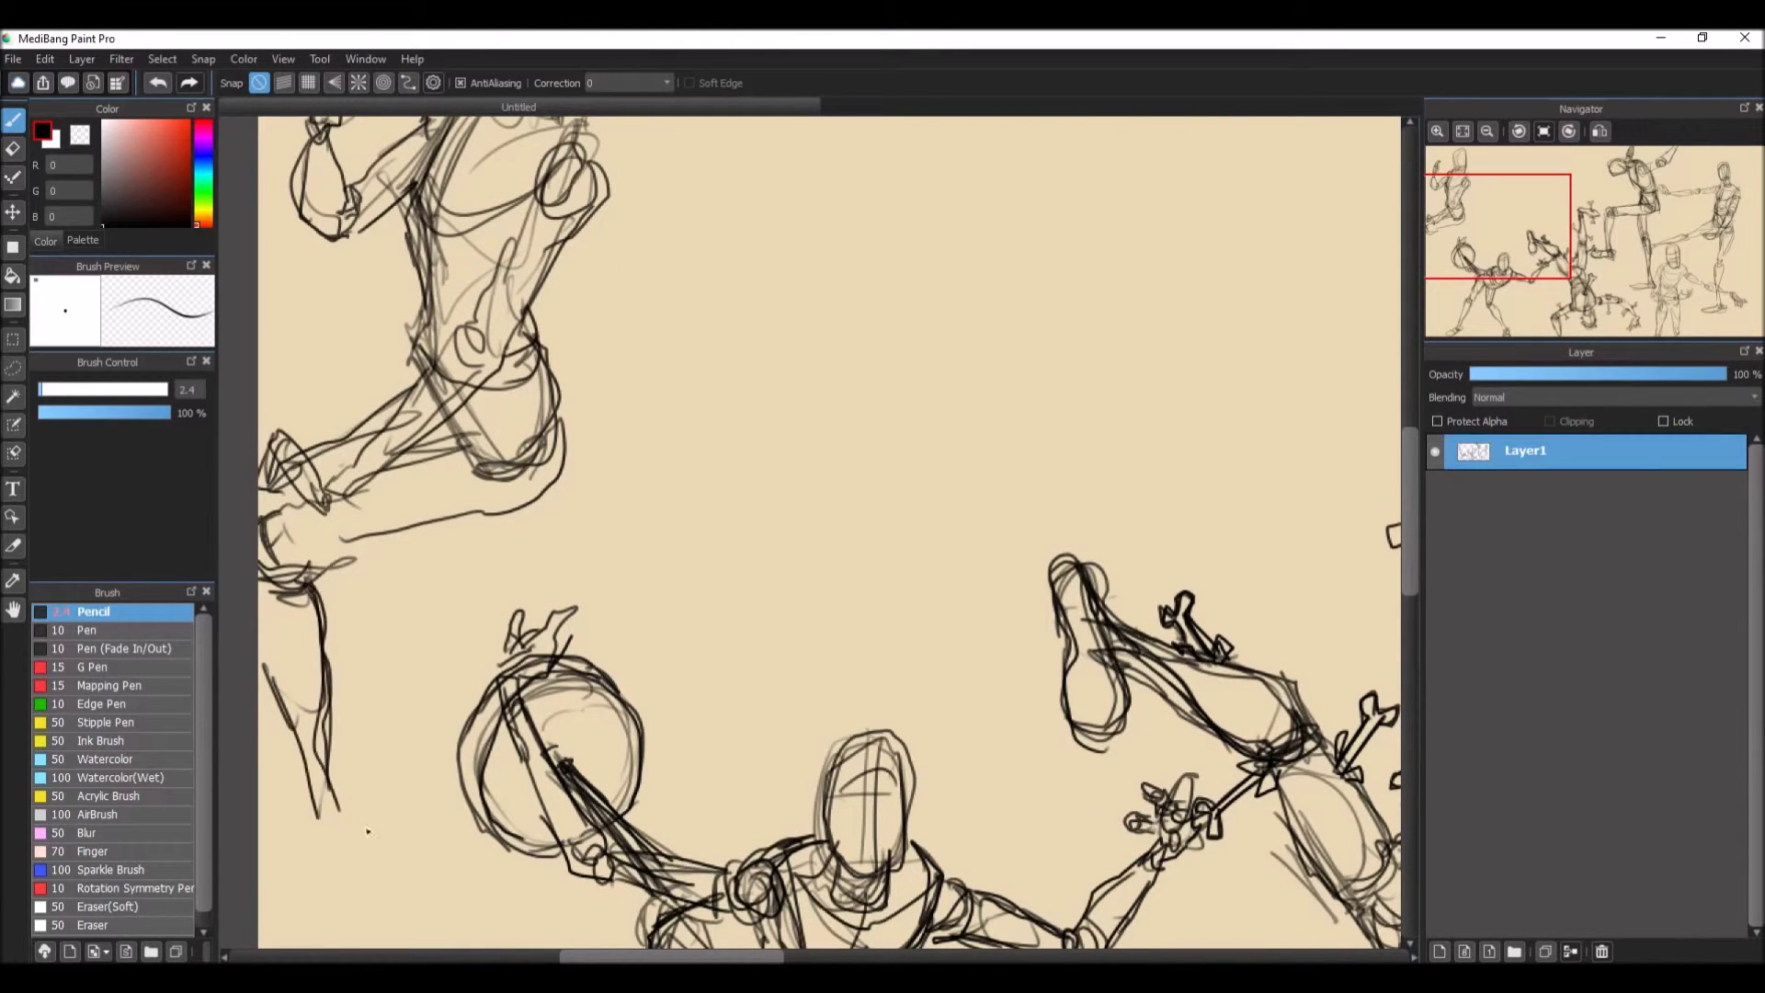
pyautogui.scroll(-3, 1409, 513)
pyautogui.moveTo(326, 586)
pyautogui.mouseDown()
pyautogui.moveTo(319, 655)
pyautogui.moveTo(348, 671)
pyautogui.moveTo(314, 680)
pyautogui.moveTo(267, 639)
pyautogui.moveTo(287, 611)
pyautogui.mouseUp()
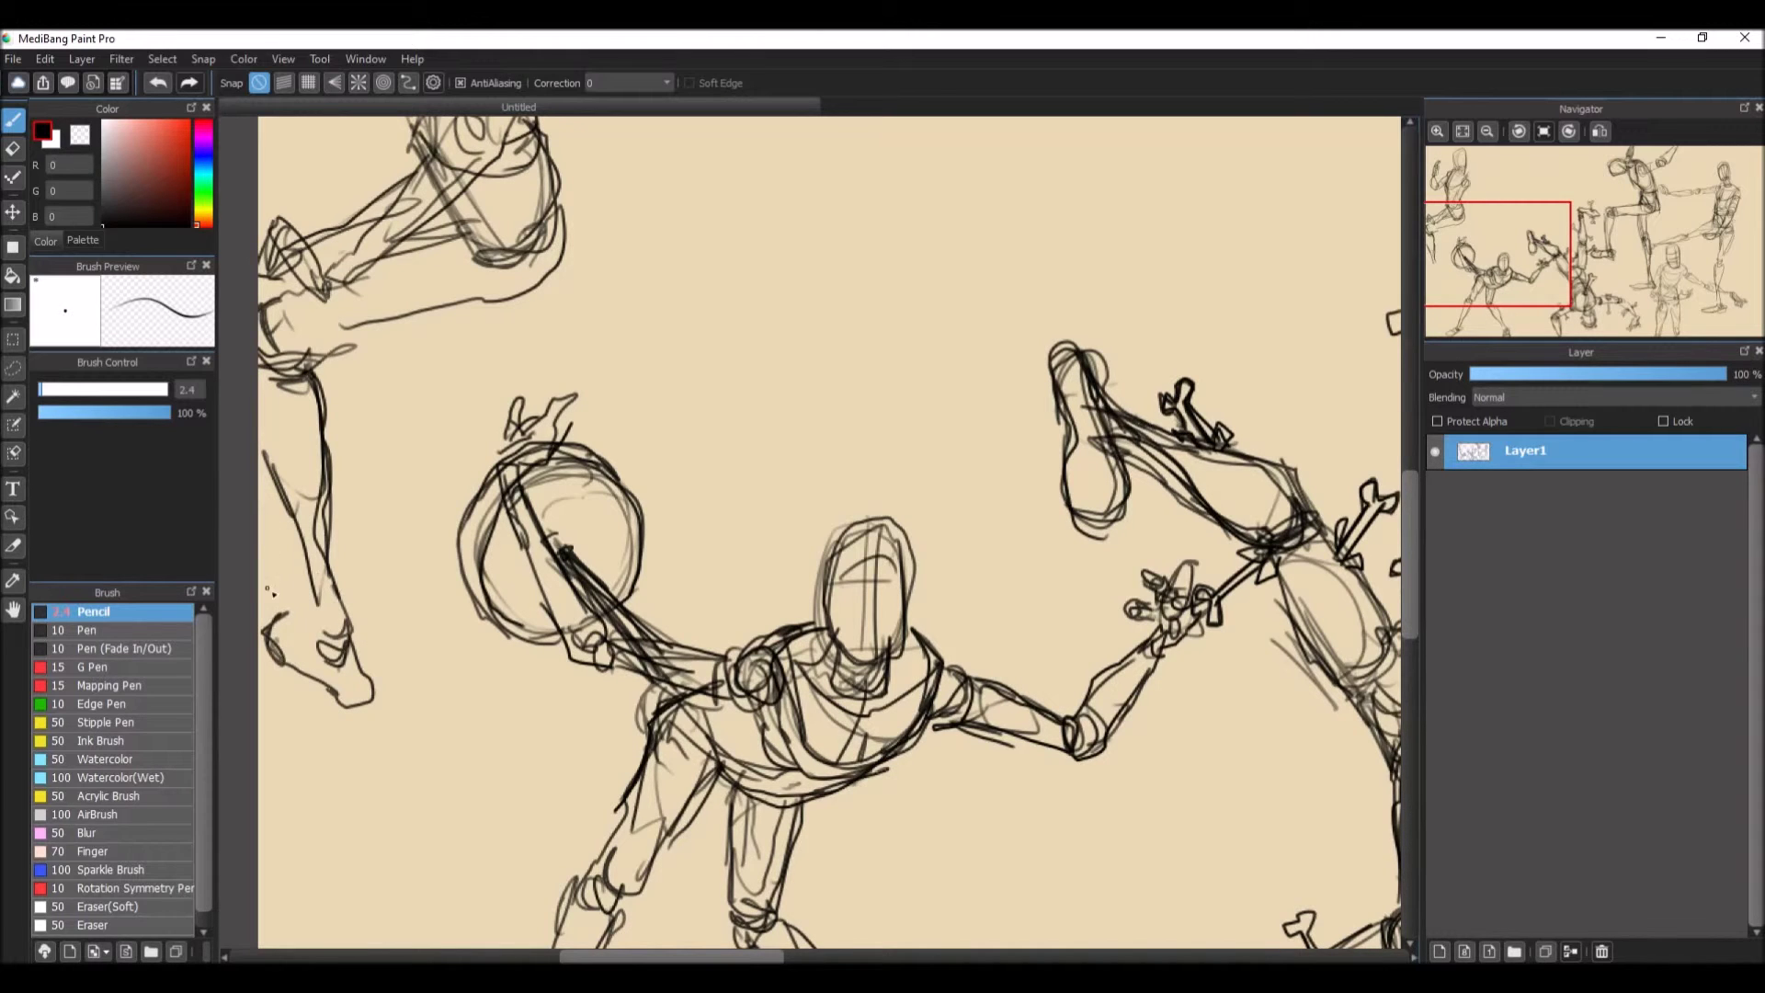
pyautogui.moveTo(260, 515); pyautogui.dragTo(294, 598)
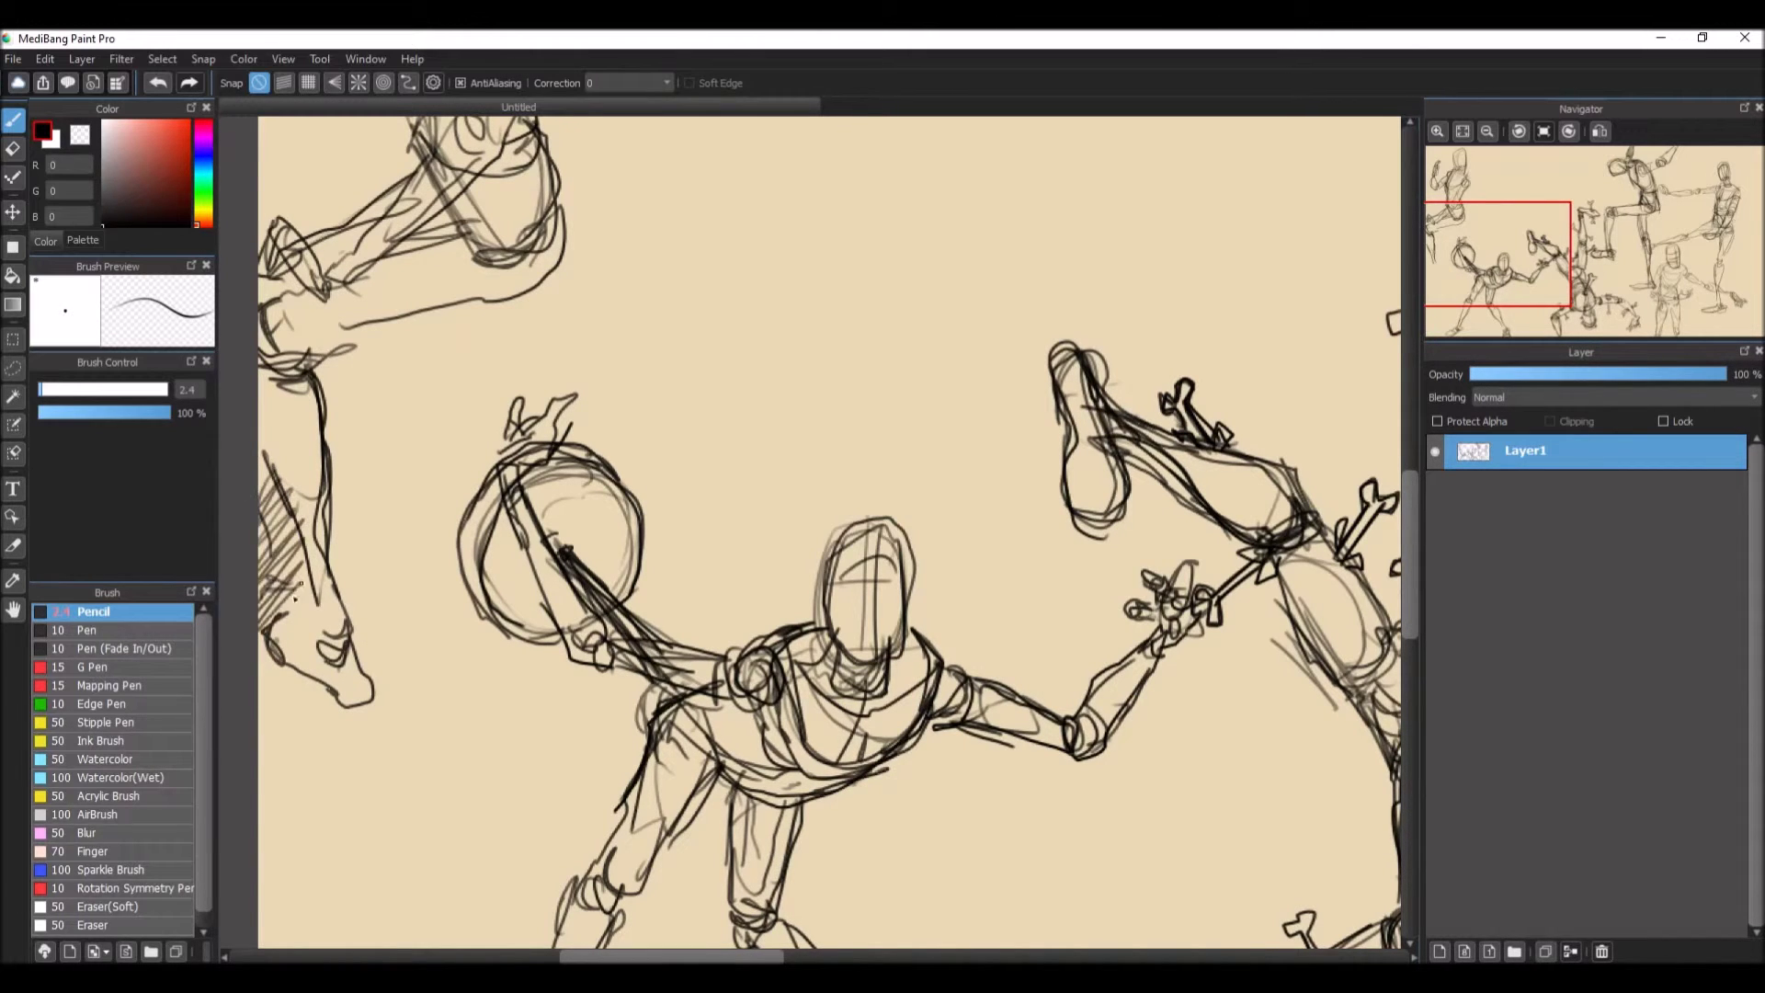
# Step: Darken the sixth figure's rounded hip and the underside of its thigh
pyautogui.moveTo(1411, 576); pyautogui.dragTo(1411, 526)
pyautogui.moveTo(317, 595)
pyautogui.mouseDown()
pyautogui.moveTo(487, 549)
pyautogui.moveTo(572, 480)
pyautogui.mouseUp()
pyautogui.moveTo(553, 423); pyautogui.dragTo(529, 542)
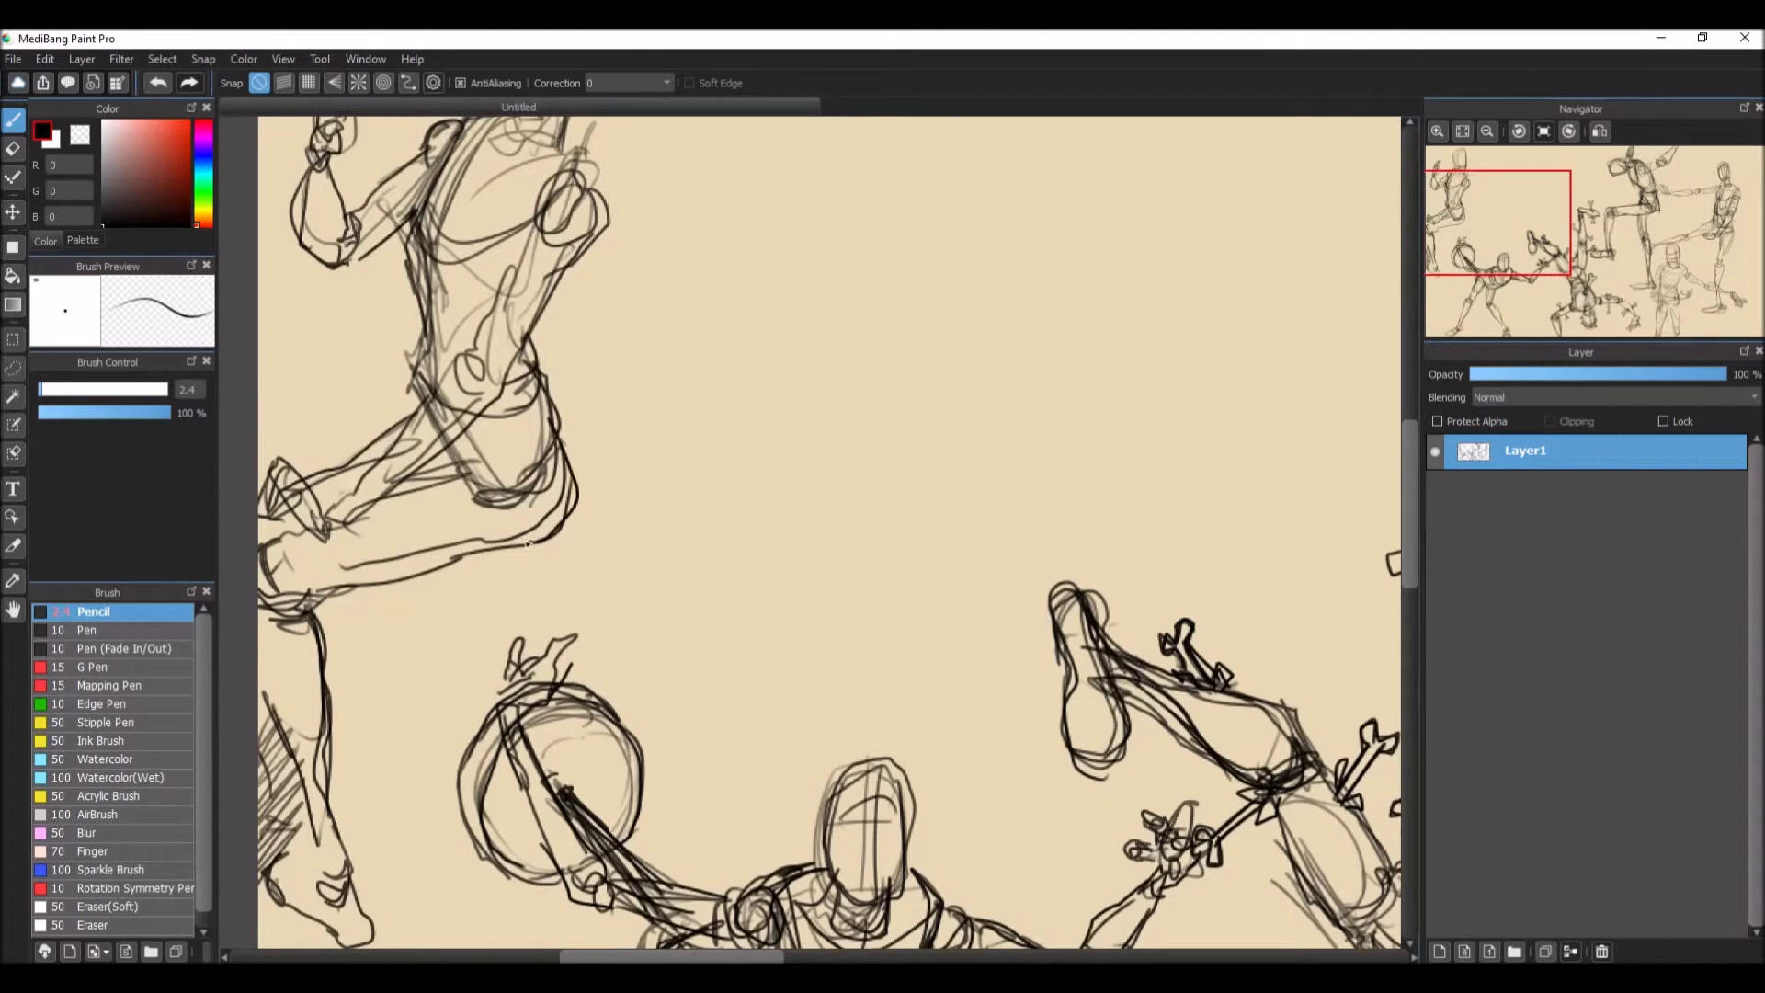
pyautogui.moveTo(451, 487); pyautogui.dragTo(567, 516)
# Step: Redraw the sixth figure's head outline and neck with darker contours and a curved collar line
pyautogui.scroll(4, 1413, 535)
pyautogui.moveTo(552, 391)
pyautogui.mouseDown()
pyautogui.moveTo(457, 319)
pyautogui.moveTo(568, 354)
pyautogui.moveTo(506, 241)
pyautogui.mouseUp()
pyautogui.moveTo(572, 342)
pyautogui.mouseDown()
pyautogui.moveTo(552, 478)
pyautogui.moveTo(542, 372)
pyautogui.moveTo(467, 401)
pyautogui.moveTo(543, 231)
pyautogui.mouseUp()
pyautogui.moveTo(510, 386)
pyautogui.mouseDown()
pyautogui.moveTo(489, 448)
pyautogui.moveTo(457, 429)
pyautogui.moveTo(556, 441)
pyautogui.moveTo(547, 470)
pyautogui.mouseUp()
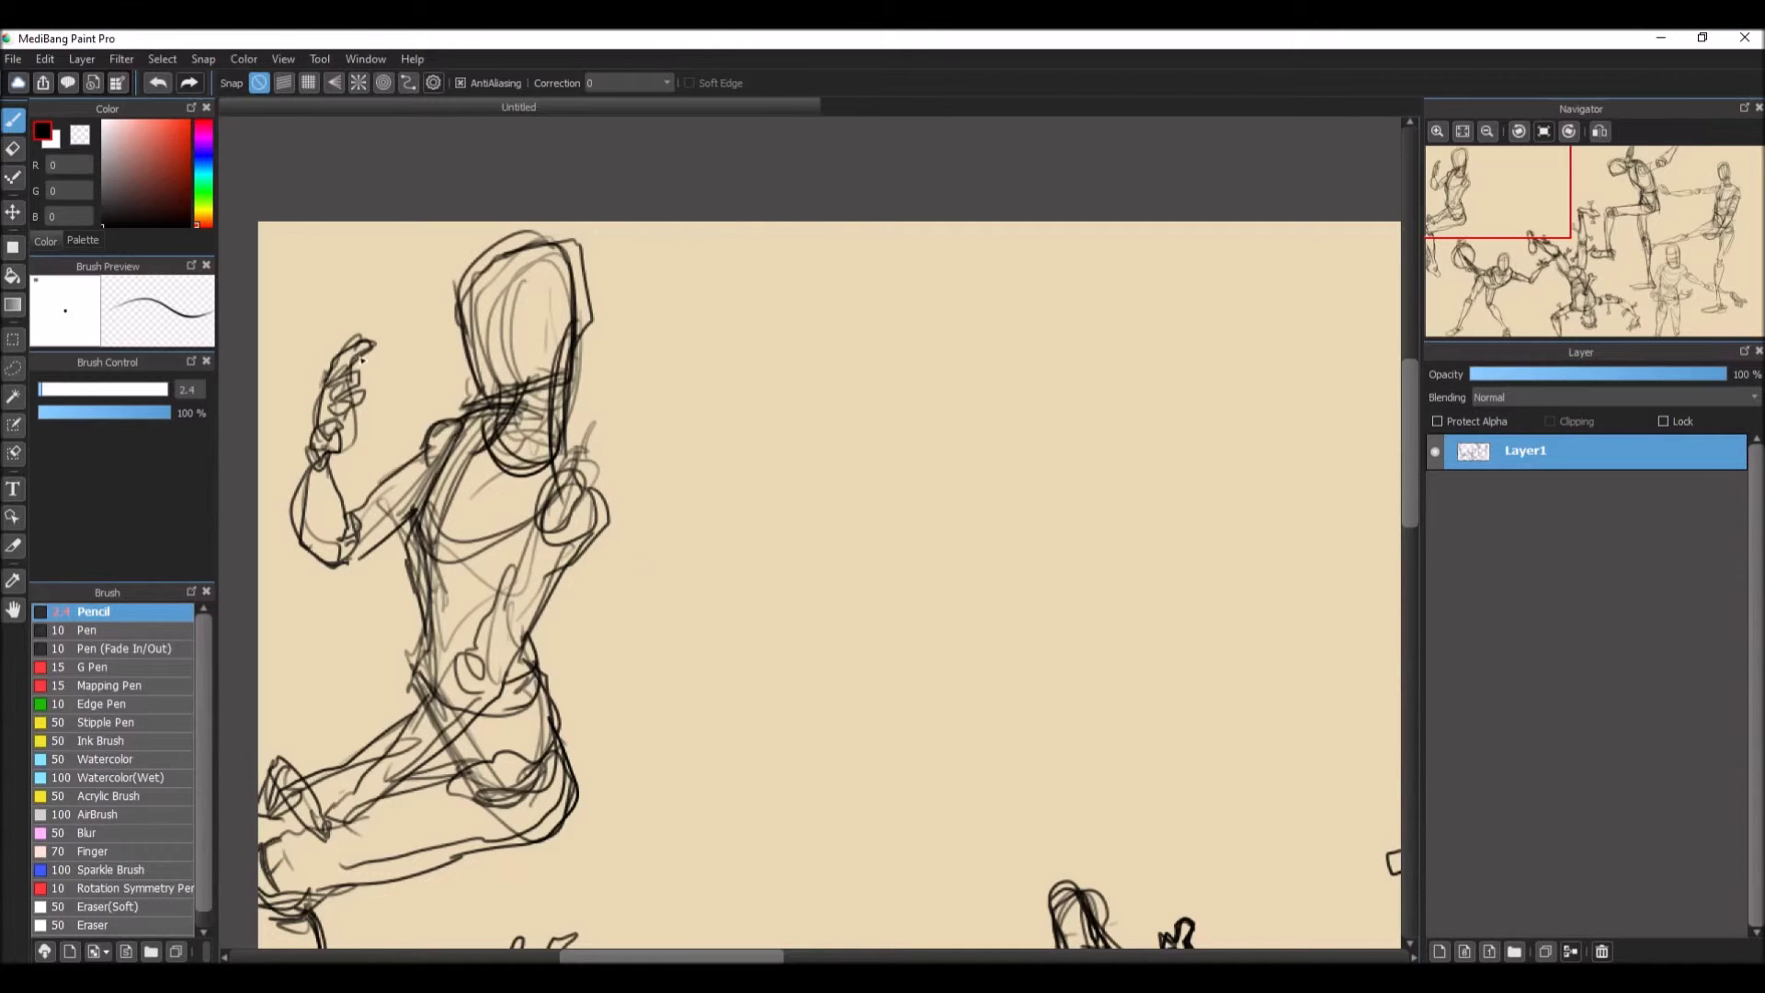
# Step: Darken the sixth figure's shoulder, hip-resting arm, hand, waist and pelvis contours
pyautogui.moveTo(451, 681)
pyautogui.mouseDown()
pyautogui.moveTo(501, 684)
pyautogui.moveTo(464, 643)
pyautogui.moveTo(321, 818)
pyautogui.moveTo(514, 689)
pyautogui.moveTo(593, 508)
pyautogui.mouseUp()
pyautogui.moveTo(566, 482); pyautogui.dragTo(602, 516)
pyautogui.moveTo(572, 437); pyautogui.dragTo(599, 540)
pyautogui.moveTo(593, 519); pyautogui.dragTo(510, 570)
pyautogui.moveTo(580, 466); pyautogui.dragTo(491, 543)
pyautogui.moveTo(511, 536)
pyautogui.mouseDown()
pyautogui.moveTo(424, 561)
pyautogui.moveTo(427, 627)
pyautogui.mouseUp()
pyautogui.moveTo(415, 519); pyautogui.dragTo(473, 638)
pyautogui.moveTo(422, 585); pyautogui.dragTo(479, 643)
pyautogui.moveTo(430, 606)
pyautogui.mouseDown()
pyautogui.moveTo(492, 634)
pyautogui.moveTo(430, 682)
pyautogui.moveTo(486, 792)
pyautogui.mouseUp()
pyautogui.moveTo(409, 661)
pyautogui.mouseDown()
pyautogui.moveTo(459, 767)
pyautogui.moveTo(446, 800)
pyautogui.mouseUp()
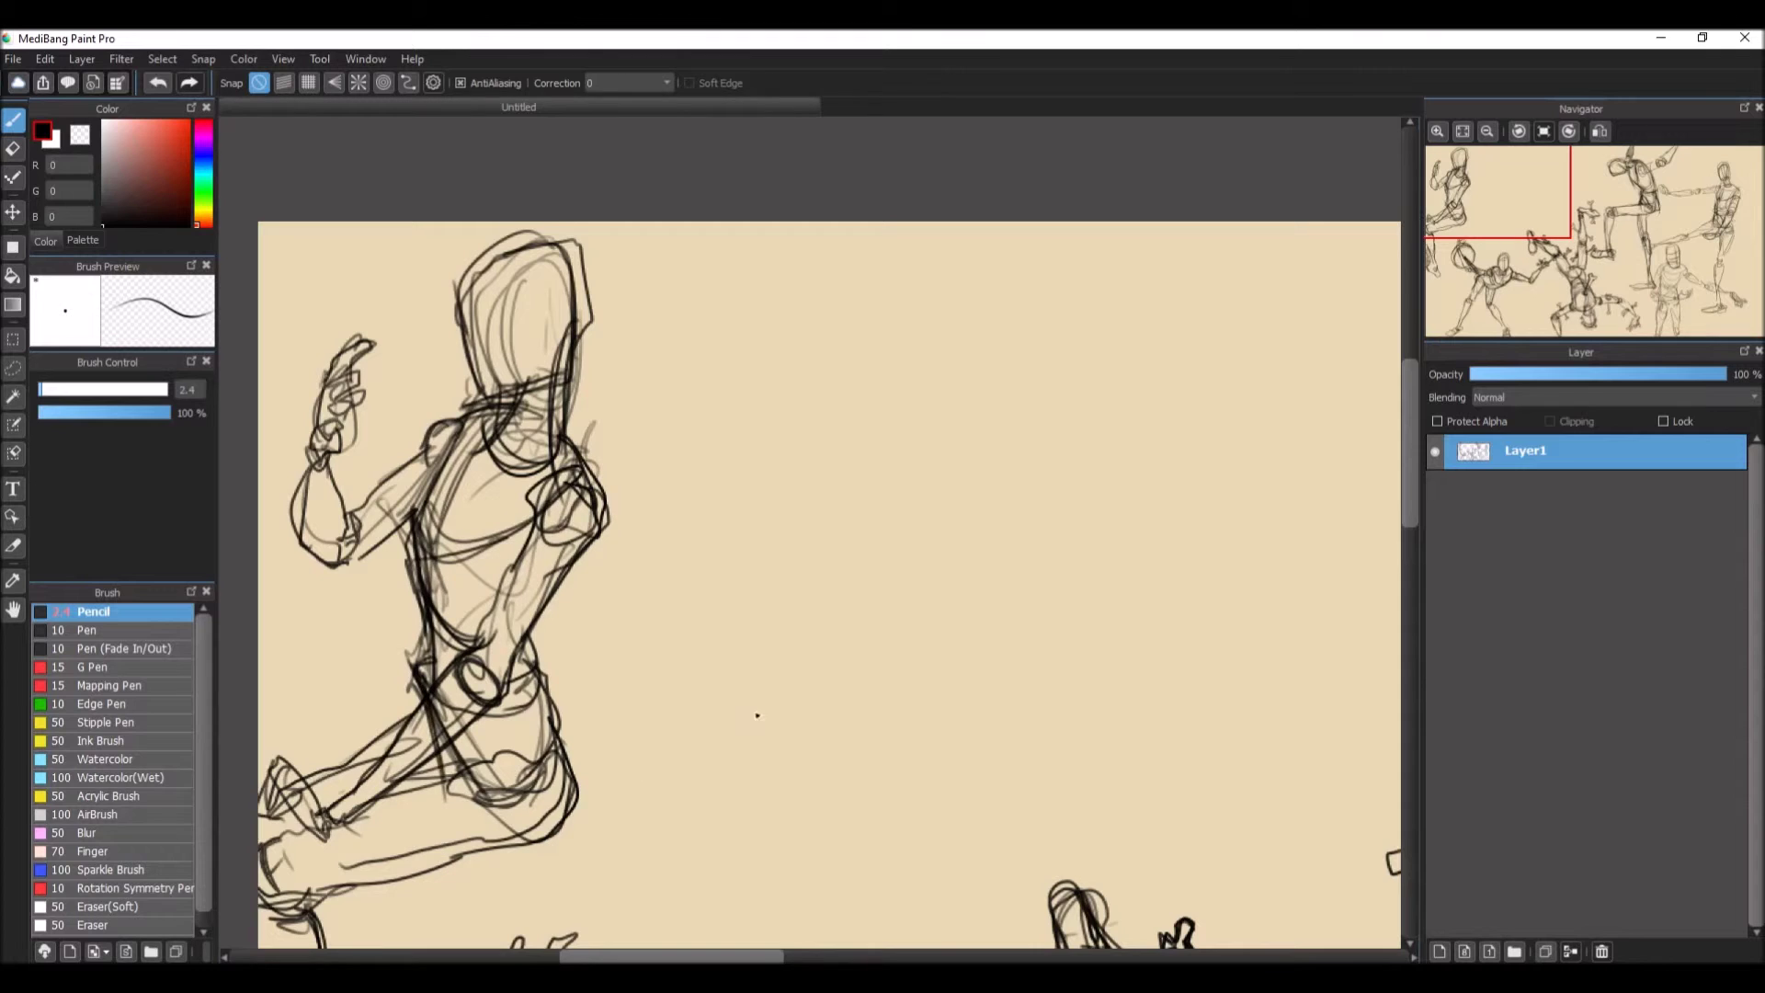
# Step: Add a small ear circle and jaw lines to the sixth figure's head and darken its face and chin contours
pyautogui.scroll(2, 1305, 482)
pyautogui.scroll(-3, 1305, 481)
pyautogui.moveTo(492, 367)
pyautogui.mouseDown()
pyautogui.moveTo(545, 237)
pyautogui.moveTo(488, 375)
pyautogui.mouseUp()
pyautogui.moveTo(487, 375)
pyautogui.mouseDown()
pyautogui.moveTo(526, 281)
pyautogui.moveTo(482, 231)
pyautogui.moveTo(485, 358)
pyautogui.moveTo(551, 255)
pyautogui.moveTo(491, 368)
pyautogui.mouseUp()
pyautogui.moveTo(545, 263); pyautogui.dragTo(534, 338)
pyautogui.moveTo(543, 351)
pyautogui.mouseDown()
pyautogui.moveTo(487, 379)
pyautogui.moveTo(484, 362)
pyautogui.mouseUp()
pyautogui.moveTo(478, 239); pyautogui.dragTo(476, 360)
pyautogui.moveTo(457, 296)
pyautogui.mouseDown()
pyautogui.moveTo(517, 247)
pyautogui.moveTo(539, 293)
pyautogui.mouseUp()
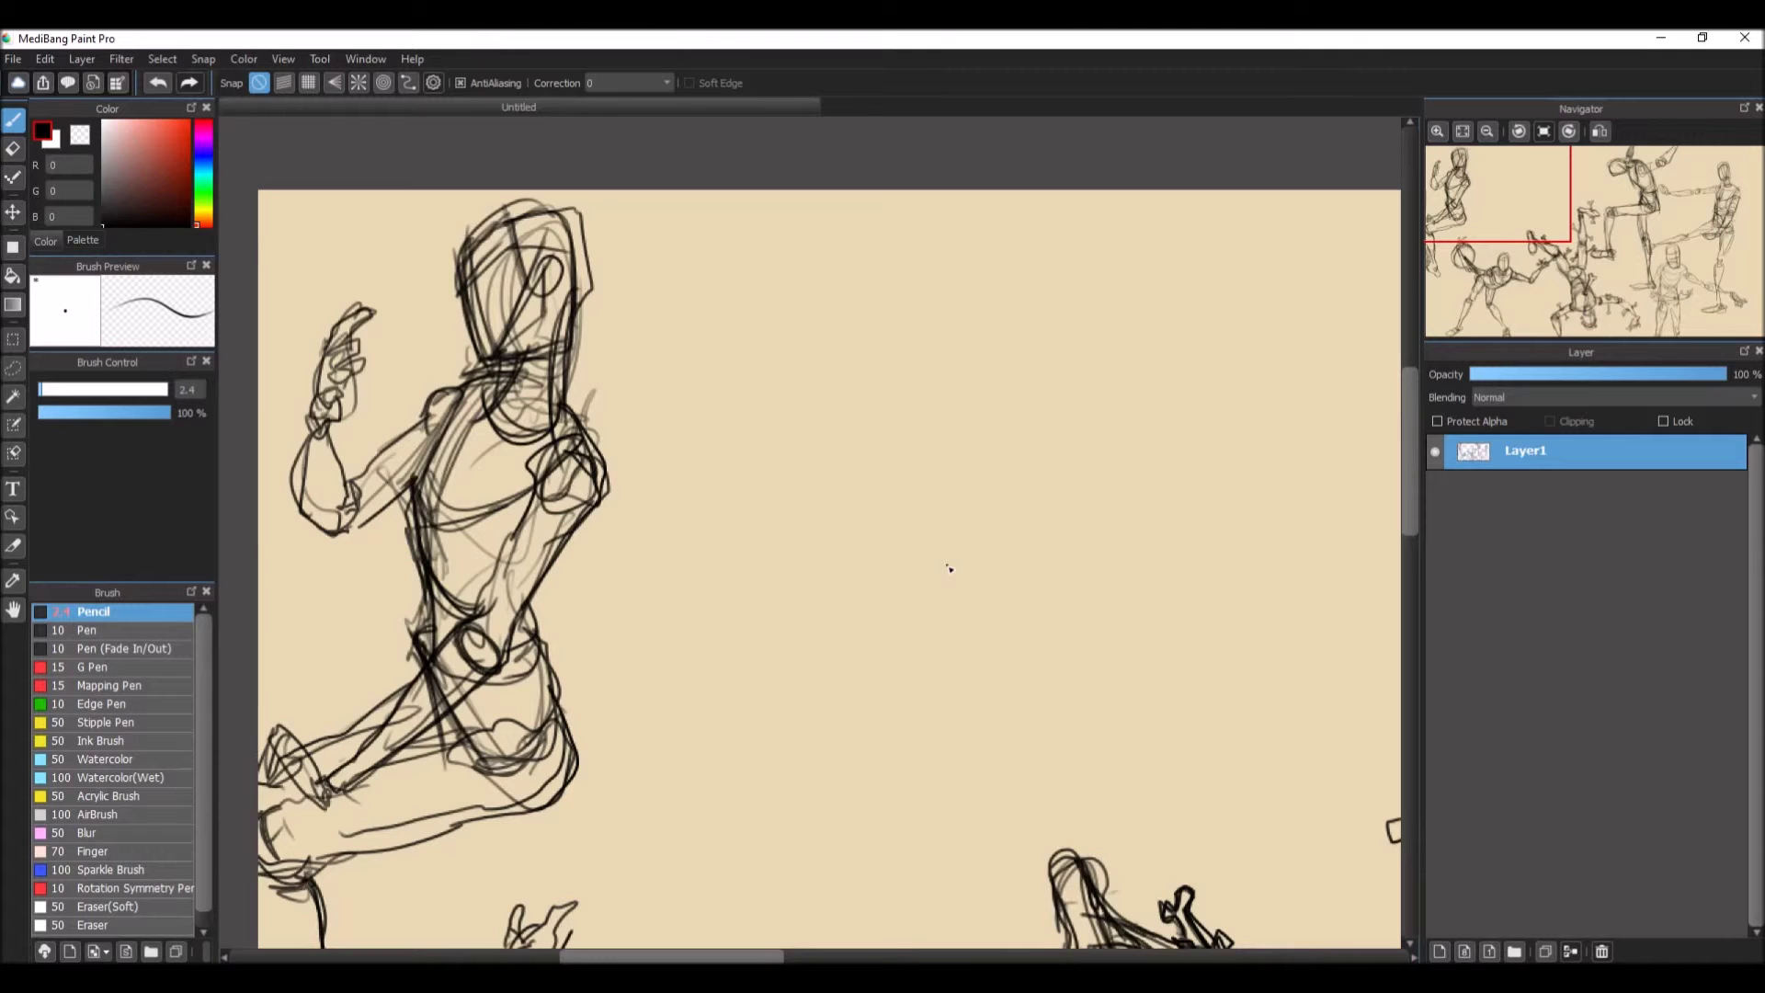
# Step: Start a seventh, front-facing figure in the empty space beside the sixth with a rounded chest, centre line and tapered waist
pyautogui.moveTo(1230, 551); pyautogui.dragTo(988, 452)
pyautogui.moveTo(582, 268)
pyautogui.mouseDown()
pyautogui.moveTo(767, 262)
pyautogui.moveTo(746, 367)
pyautogui.mouseUp()
pyautogui.moveTo(689, 272)
pyautogui.mouseDown()
pyautogui.moveTo(661, 416)
pyautogui.moveTo(682, 413)
pyautogui.mouseUp()
pyautogui.moveTo(574, 346)
pyautogui.mouseDown()
pyautogui.moveTo(662, 412)
pyautogui.moveTo(626, 428)
pyautogui.moveTo(733, 402)
pyautogui.mouseUp()
pyautogui.moveTo(704, 405)
pyautogui.mouseDown()
pyautogui.moveTo(709, 420)
pyautogui.moveTo(585, 384)
pyautogui.moveTo(594, 474)
pyautogui.mouseUp()
pyautogui.moveTo(622, 440)
pyautogui.mouseDown()
pyautogui.moveTo(722, 423)
pyautogui.moveTo(668, 510)
pyautogui.mouseUp()
pyautogui.moveTo(596, 450)
pyautogui.mouseDown()
pyautogui.moveTo(611, 554)
pyautogui.moveTo(740, 520)
pyautogui.mouseUp()
pyautogui.moveTo(731, 446)
pyautogui.mouseDown()
pyautogui.moveTo(737, 545)
pyautogui.moveTo(618, 443)
pyautogui.mouseUp()
pyautogui.moveTo(593, 262); pyautogui.dragTo(607, 529)
pyautogui.moveTo(735, 404); pyautogui.dragTo(752, 524)
pyautogui.moveTo(746, 460); pyautogui.dragTo(728, 537)
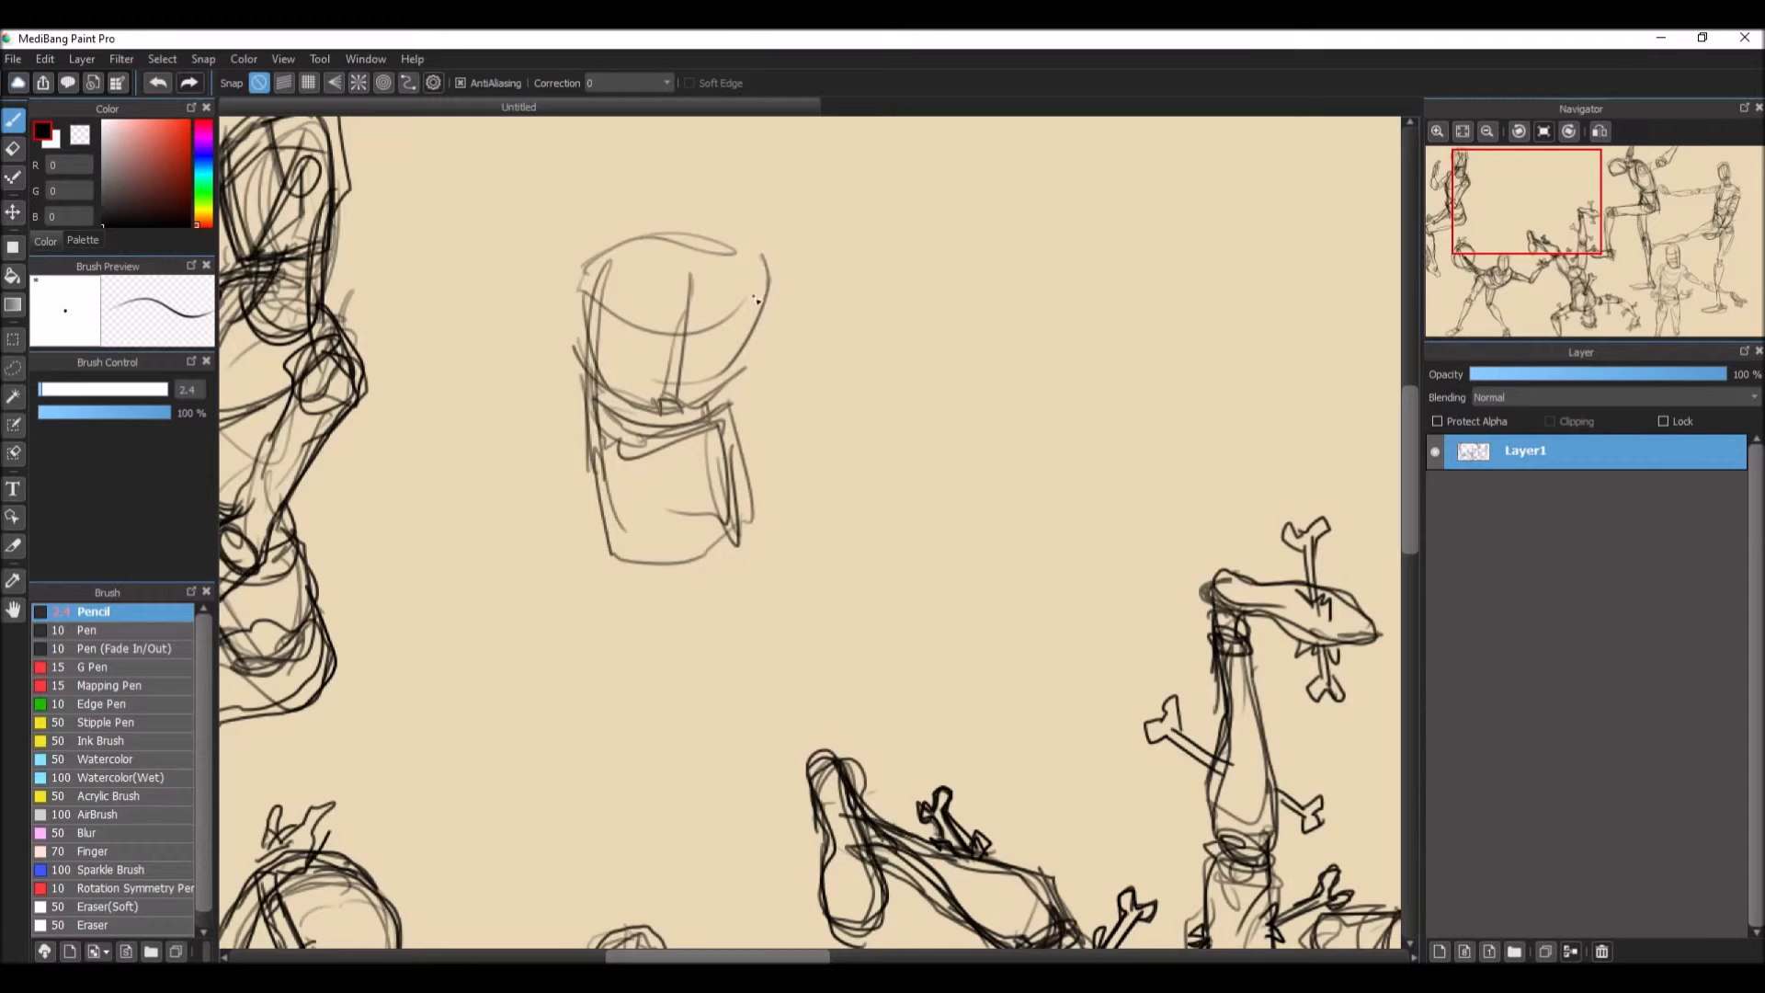
# Step: Draw the seventh figure's shoulder line and both arms hanging straight down with elbow joints and tapering forearms
pyautogui.moveTo(771, 303)
pyautogui.mouseDown()
pyautogui.moveTo(648, 232)
pyautogui.moveTo(583, 308)
pyautogui.mouseUp()
pyautogui.moveTo(786, 294); pyautogui.dragTo(789, 501)
pyautogui.moveTo(772, 359)
pyautogui.mouseDown()
pyautogui.moveTo(764, 477)
pyautogui.moveTo(793, 515)
pyautogui.mouseUp()
pyautogui.moveTo(763, 413)
pyautogui.mouseDown()
pyautogui.moveTo(795, 570)
pyautogui.moveTo(779, 654)
pyautogui.mouseUp()
pyautogui.moveTo(796, 525); pyautogui.dragTo(799, 680)
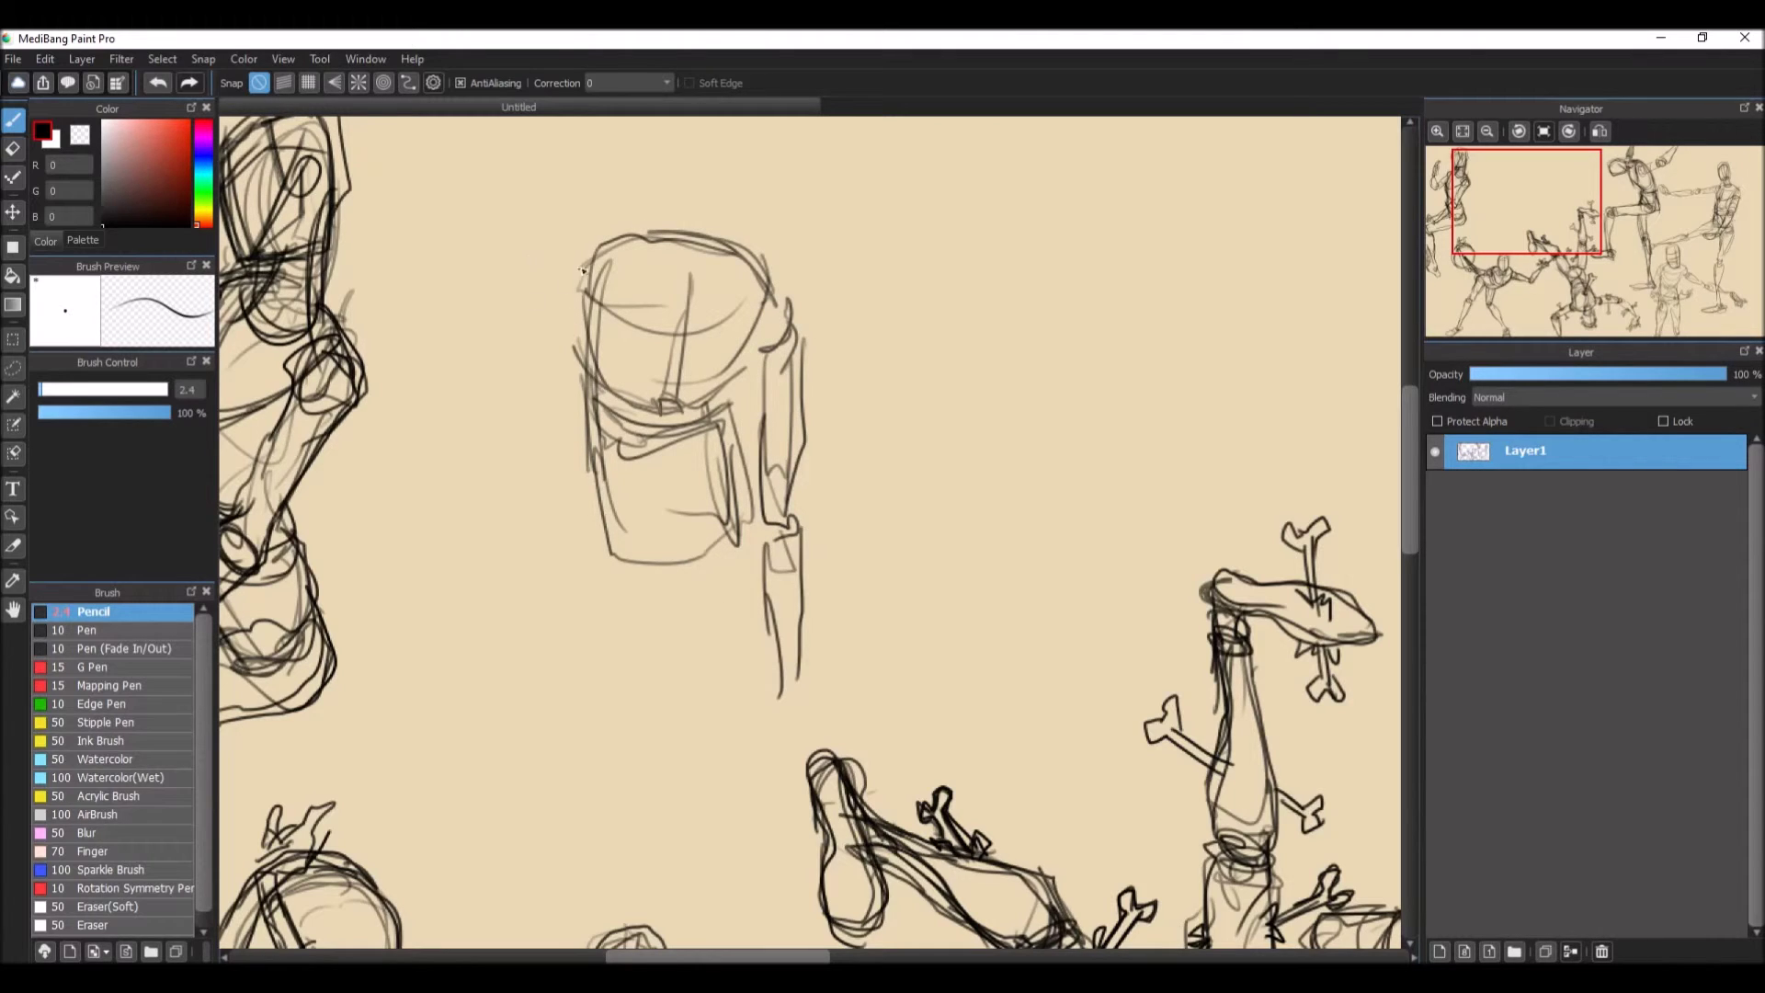
pyautogui.moveTo(582, 269)
pyautogui.mouseDown()
pyautogui.moveTo(538, 322)
pyautogui.moveTo(579, 340)
pyautogui.moveTo(531, 418)
pyautogui.moveTo(563, 550)
pyautogui.moveTo(548, 602)
pyautogui.mouseUp()
pyautogui.moveTo(529, 552); pyautogui.dragTo(541, 687)
pyautogui.moveTo(561, 603); pyautogui.dragTo(564, 719)
# Step: Draw the seventh figure's arched pelvis shape between the waist lines
pyautogui.moveTo(698, 563); pyautogui.dragTo(660, 567)
pyautogui.moveTo(677, 547)
pyautogui.mouseDown()
pyautogui.moveTo(634, 561)
pyautogui.moveTo(740, 549)
pyautogui.mouseUp()
pyautogui.moveTo(680, 469); pyautogui.dragTo(735, 547)
pyautogui.moveTo(622, 501); pyautogui.dragTo(614, 560)
# Step: Draw the seventh figure's oval head with brow and centre lines, plus the neck and sloping shoulders
pyautogui.moveTo(657, 241)
pyautogui.mouseDown()
pyautogui.moveTo(655, 138)
pyautogui.moveTo(725, 181)
pyautogui.moveTo(709, 271)
pyautogui.mouseUp()
pyautogui.moveTo(652, 154); pyautogui.dragTo(643, 268)
pyautogui.moveTo(712, 124); pyautogui.dragTo(630, 188)
pyautogui.moveTo(628, 189); pyautogui.dragTo(643, 275)
pyautogui.moveTo(684, 125); pyautogui.dragTo(684, 276)
pyautogui.moveTo(640, 174)
pyautogui.mouseDown()
pyautogui.moveTo(721, 173)
pyautogui.moveTo(699, 184)
pyautogui.mouseUp()
pyautogui.moveTo(648, 234); pyautogui.dragTo(662, 305)
pyautogui.moveTo(735, 292); pyautogui.dragTo(646, 274)
pyautogui.moveTo(752, 247); pyautogui.dragTo(803, 361)
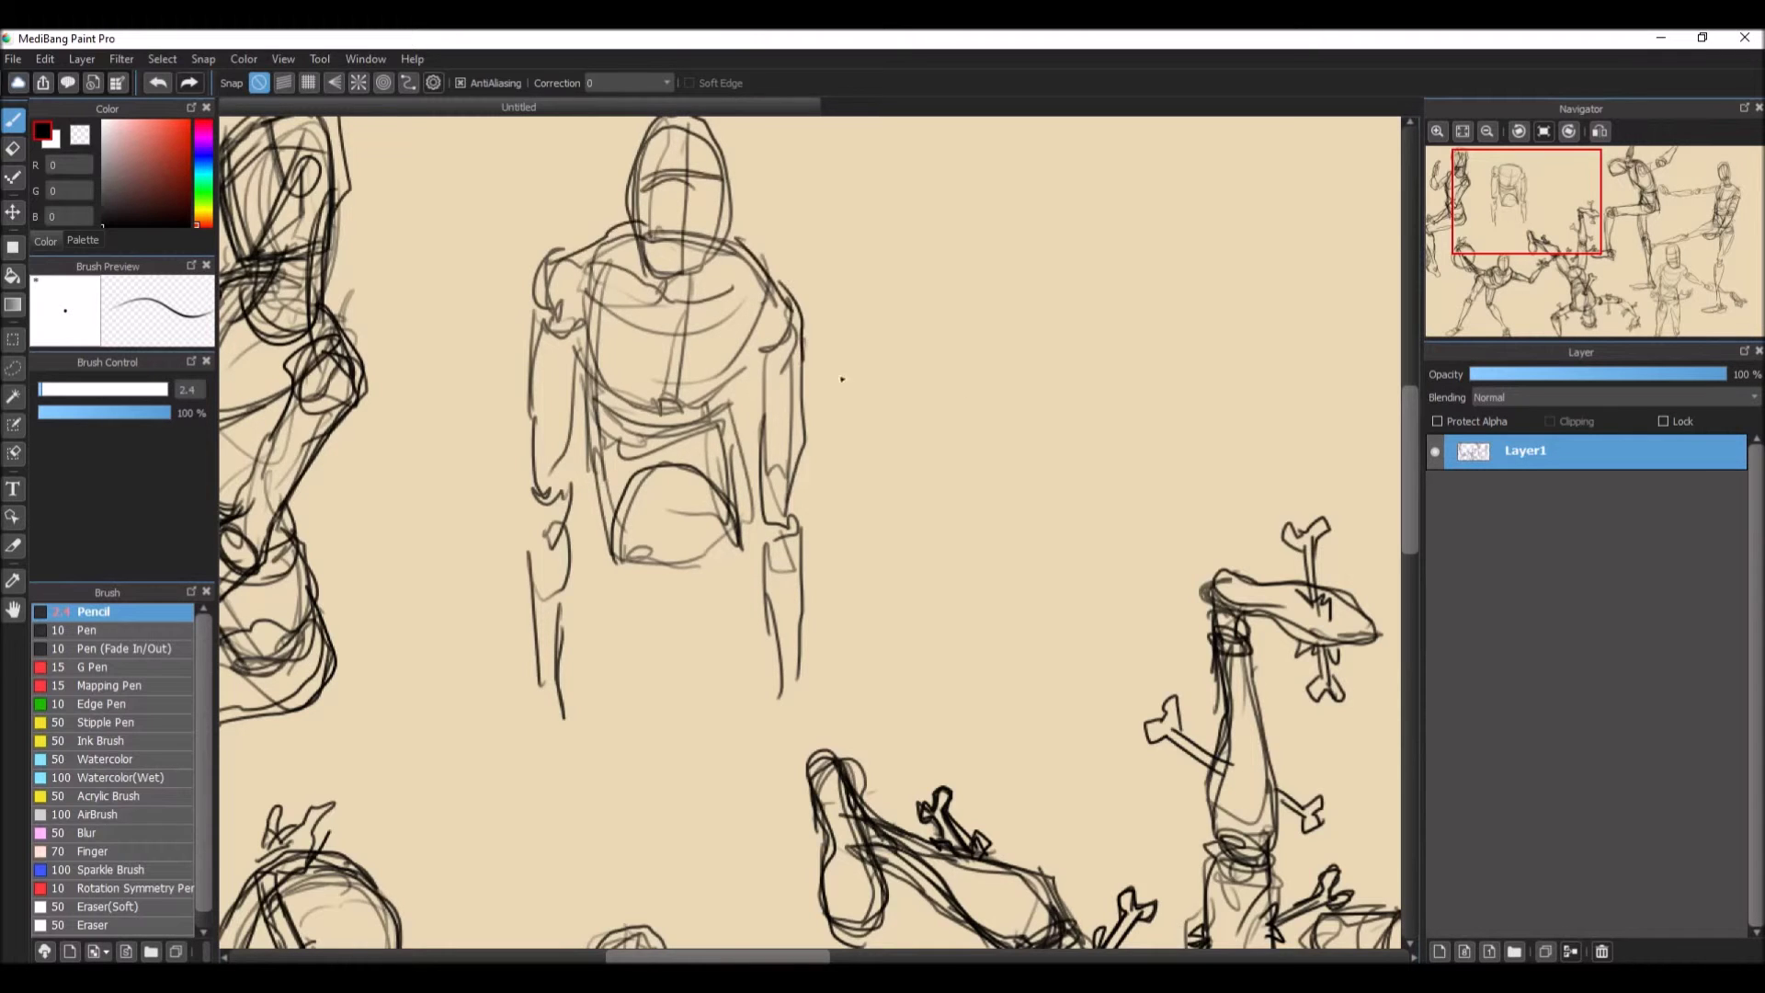
# Step: Darken both sides of the seventh figure's waist between the chest and the hips
pyautogui.scroll(-4, 842, 378)
pyautogui.moveTo(712, 259); pyautogui.dragTo(736, 383)
pyautogui.moveTo(724, 313)
pyautogui.mouseDown()
pyautogui.moveTo(731, 198)
pyautogui.moveTo(713, 248)
pyautogui.mouseUp()
pyautogui.moveTo(595, 226); pyautogui.dragTo(618, 281)
pyautogui.moveTo(617, 281)
pyautogui.mouseDown()
pyautogui.moveTo(717, 241)
pyautogui.moveTo(607, 299)
pyautogui.mouseUp()
pyautogui.moveTo(597, 222); pyautogui.dragTo(614, 291)
# Step: Draw the seventh figure's two tapering thighs below the pelvis and darken the sides of its waist
pyautogui.moveTo(596, 296)
pyautogui.mouseDown()
pyautogui.moveTo(621, 402)
pyautogui.moveTo(606, 394)
pyautogui.moveTo(608, 550)
pyautogui.mouseUp()
pyautogui.moveTo(666, 419)
pyautogui.mouseDown()
pyautogui.moveTo(660, 588)
pyautogui.moveTo(634, 653)
pyautogui.moveTo(648, 657)
pyautogui.mouseUp()
pyautogui.moveTo(742, 354); pyautogui.dragTo(745, 482)
pyautogui.moveTo(697, 421); pyautogui.dragTo(733, 546)
pyautogui.moveTo(755, 473); pyautogui.dragTo(745, 618)
pyautogui.moveTo(607, 387); pyautogui.dragTo(708, 404)
pyautogui.moveTo(749, 363); pyautogui.dragTo(693, 435)
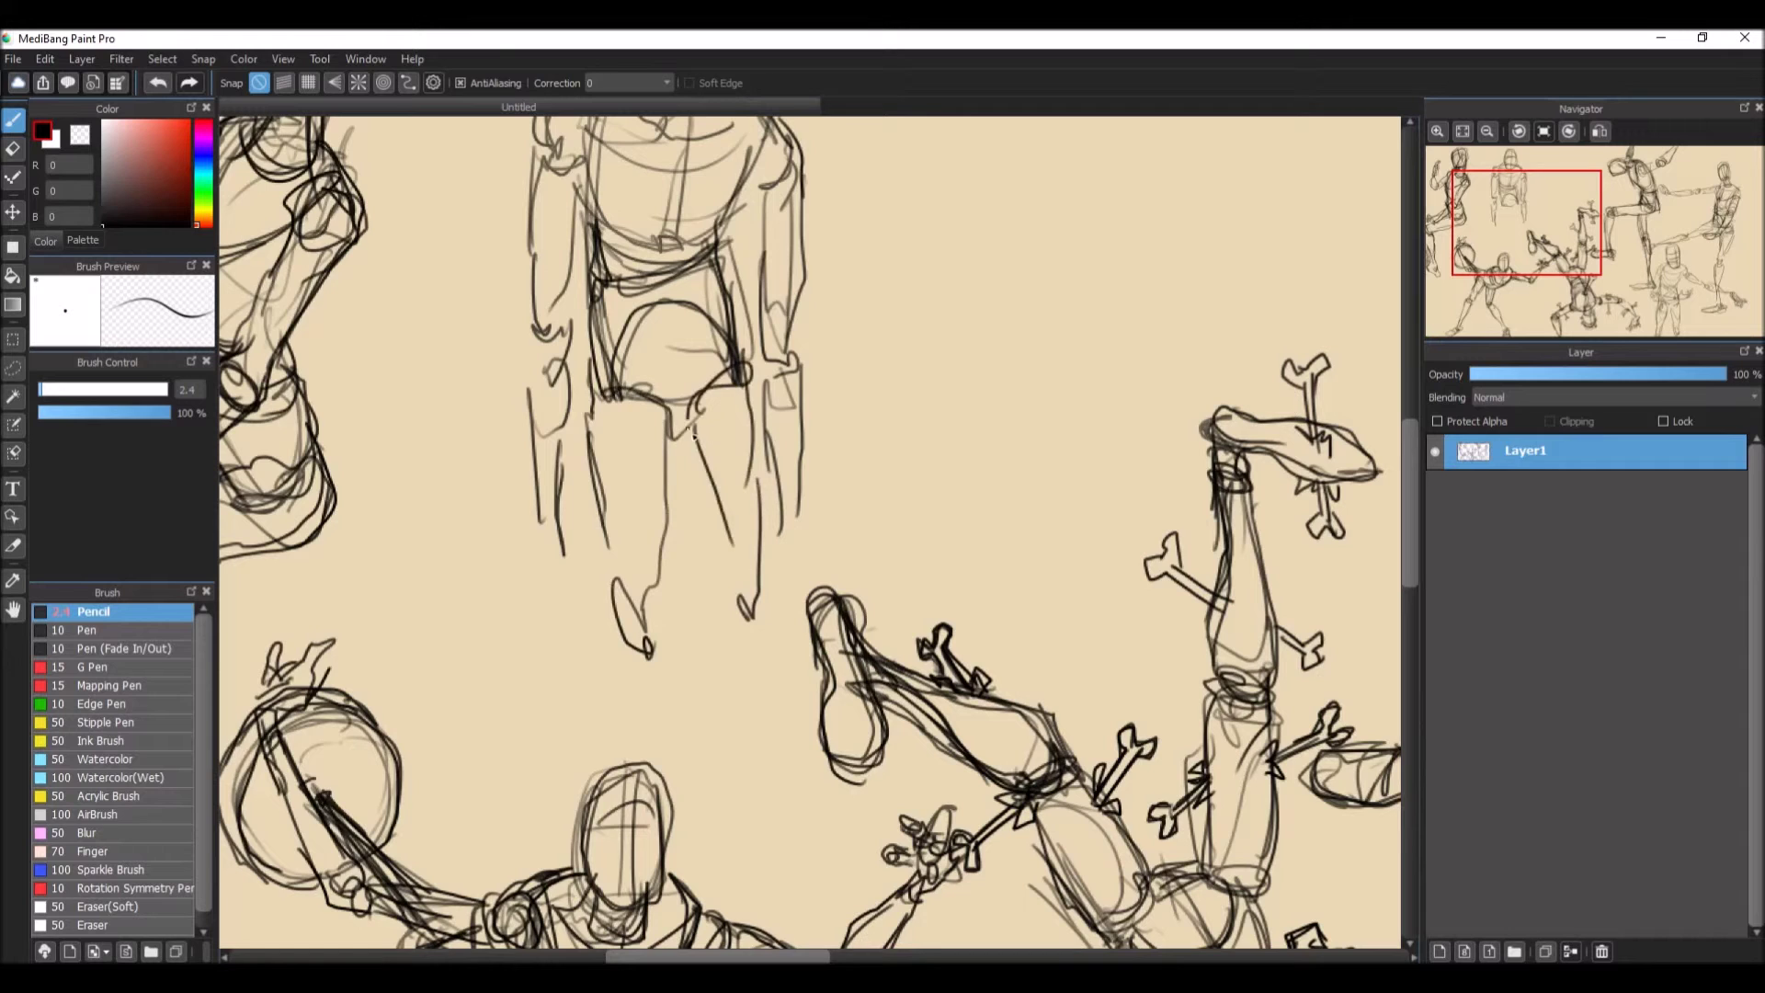
# Step: Draw the seventh figure's knee joints and the outlines of both lower legs, one longer than the other
pyautogui.scroll(-2, 1402, 561)
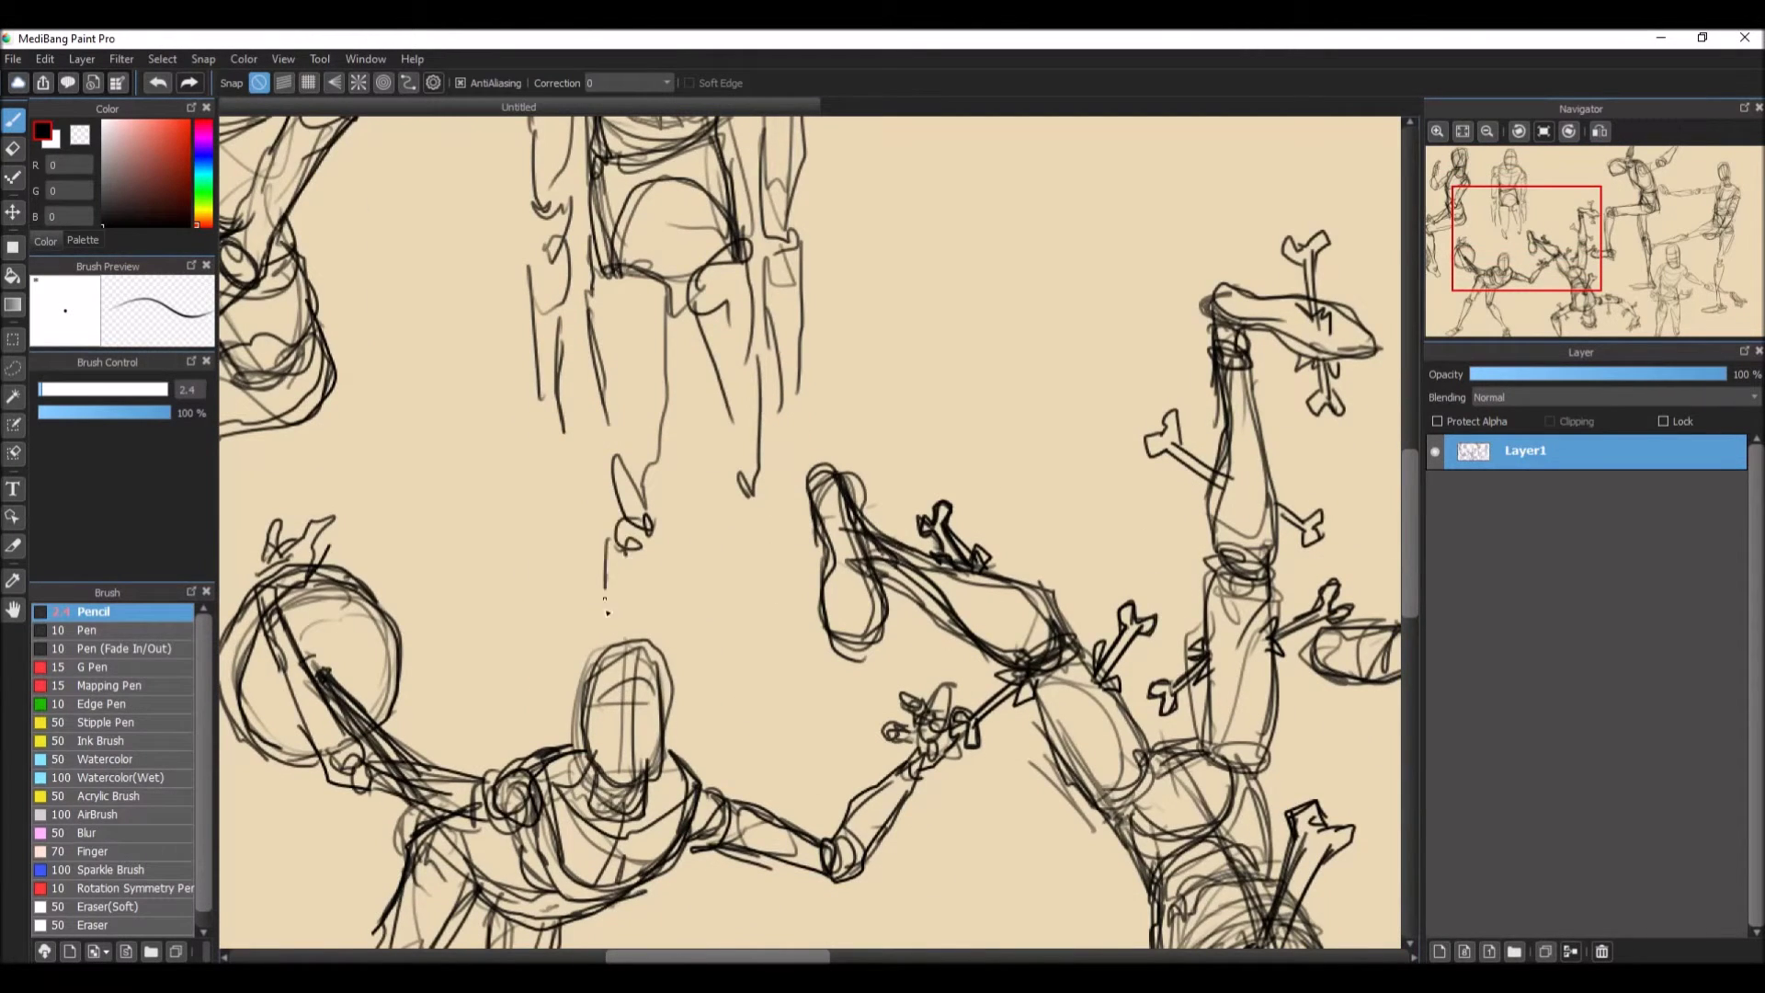
pyautogui.moveTo(606, 612); pyautogui.dragTo(609, 644)
pyautogui.moveTo(663, 533); pyautogui.dragTo(662, 702)
pyautogui.moveTo(603, 581)
pyautogui.mouseDown()
pyautogui.moveTo(651, 534)
pyautogui.moveTo(768, 497)
pyautogui.mouseUp()
pyautogui.moveTo(770, 498); pyautogui.dragTo(773, 581)
pyautogui.moveTo(774, 504); pyautogui.dragTo(779, 720)
# Step: Round in the seventh figure's hip joints at the tops of the thighs and add a foot to the longer leg
pyautogui.moveTo(768, 690)
pyautogui.mouseDown()
pyautogui.moveTo(770, 733)
pyautogui.moveTo(787, 543)
pyautogui.moveTo(748, 248)
pyautogui.mouseUp()
pyautogui.moveTo(733, 469)
pyautogui.mouseDown()
pyautogui.moveTo(700, 332)
pyautogui.moveTo(713, 286)
pyautogui.moveTo(660, 286)
pyautogui.mouseUp()
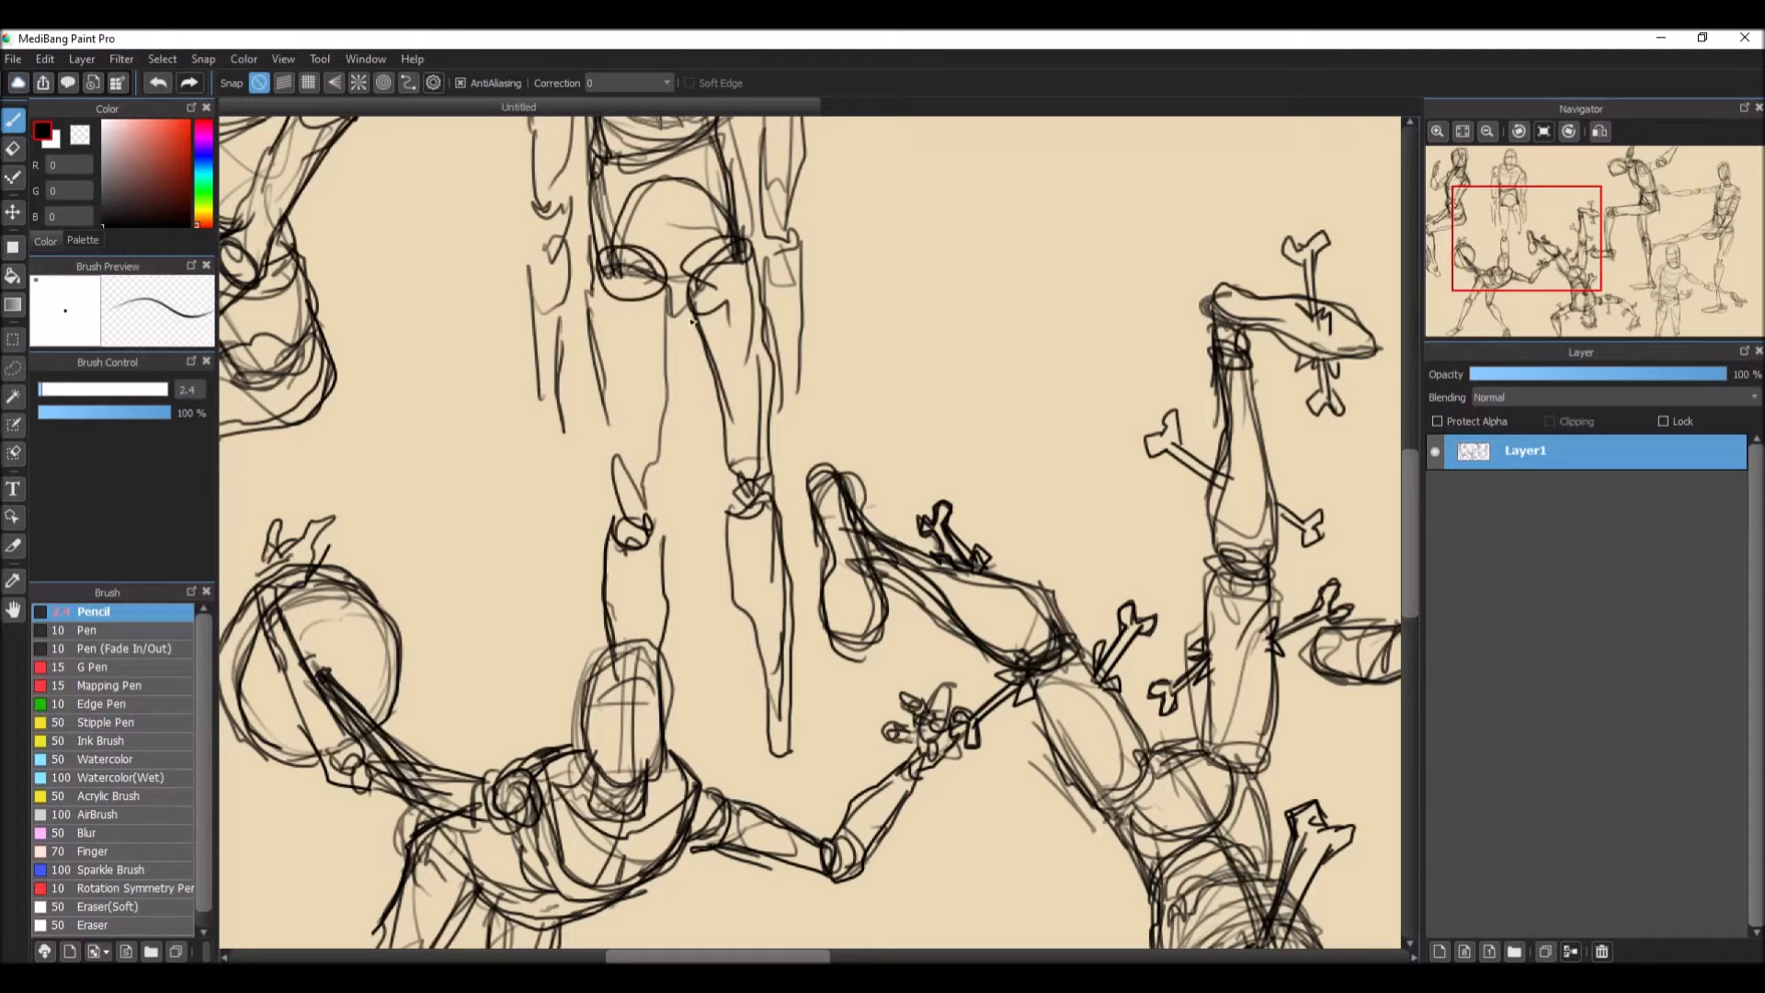
pyautogui.moveTo(766, 735)
pyautogui.mouseDown()
pyautogui.moveTo(777, 813)
pyautogui.moveTo(822, 836)
pyautogui.mouseUp()
# Step: Draw the seventh figure's small wrist joints and both relaxed hands at the ends of the hanging arms
pyautogui.scroll(4, 595, 614)
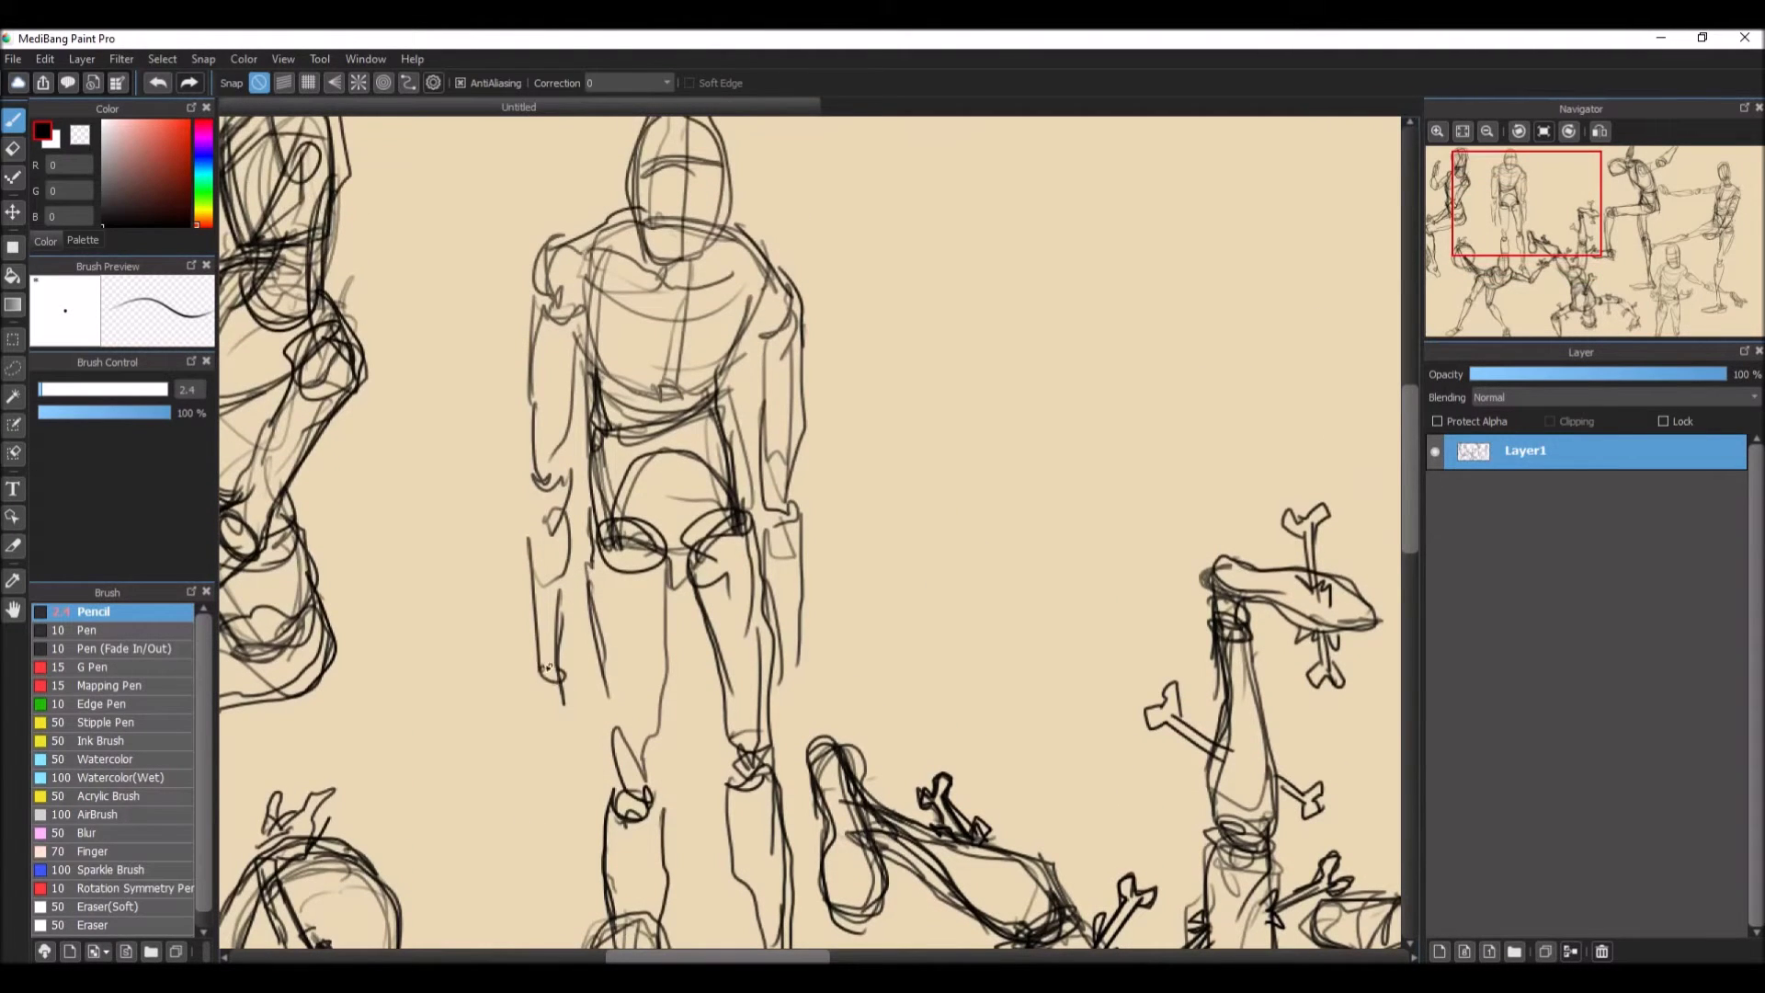
pyautogui.moveTo(537, 678); pyautogui.dragTo(526, 745)
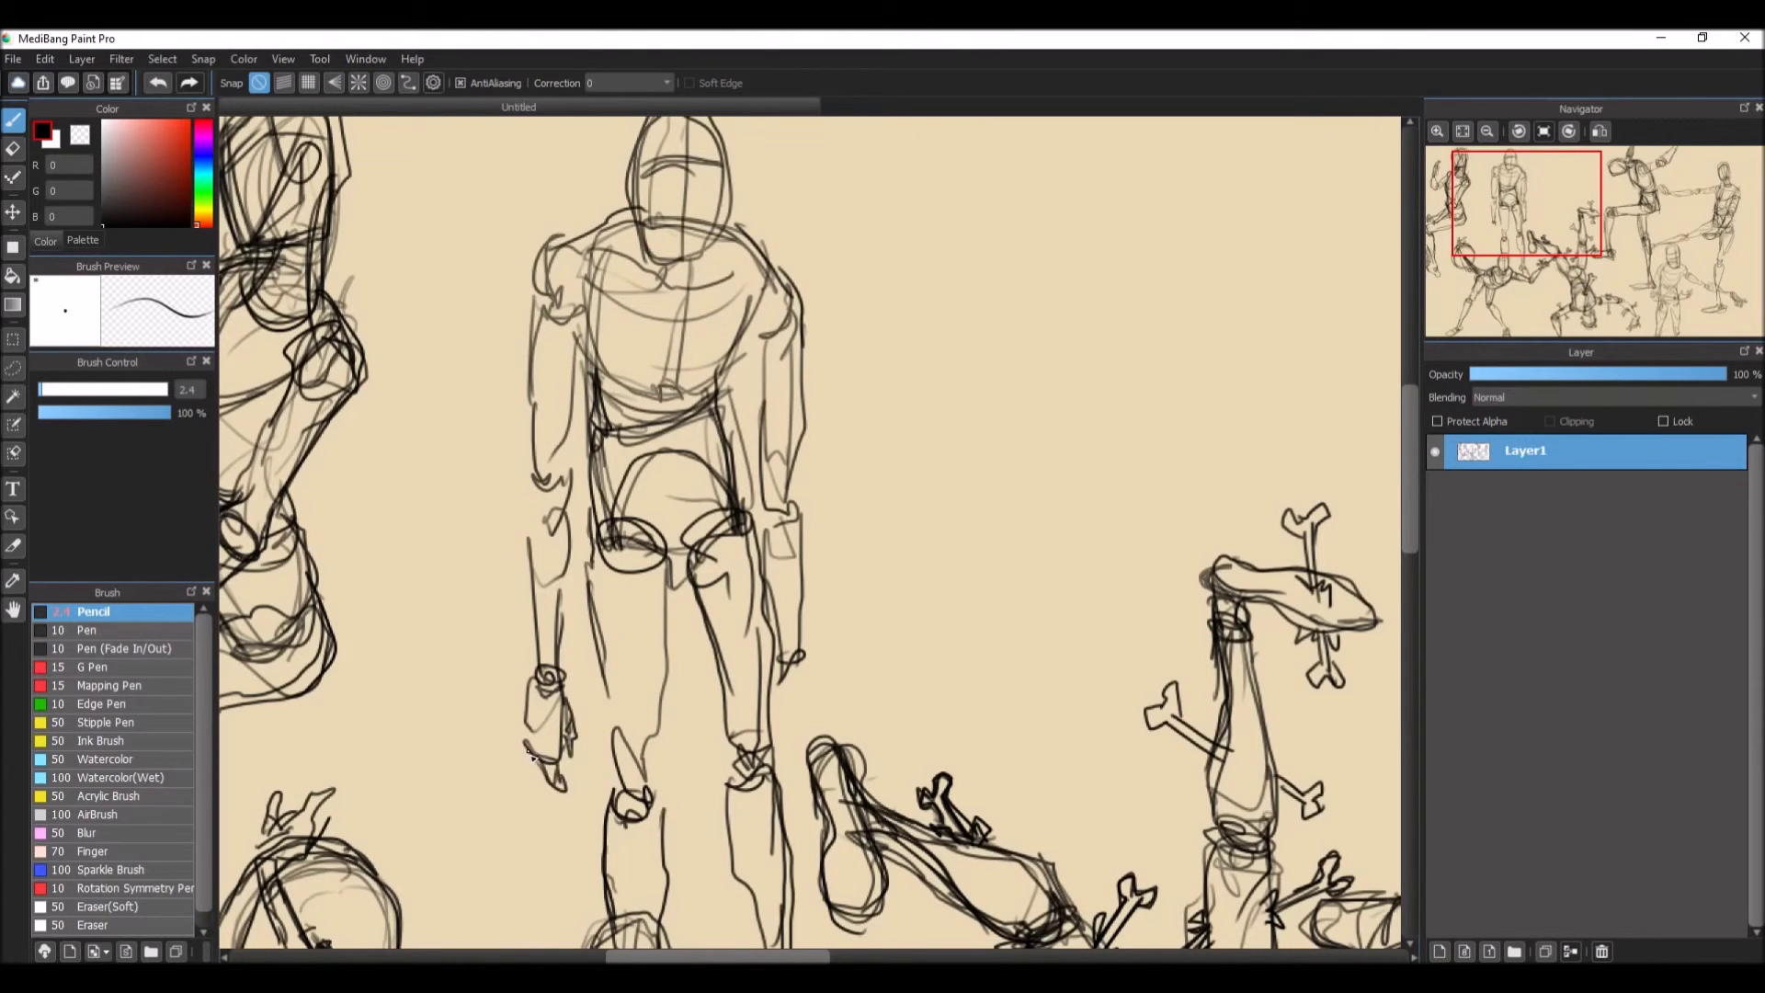
pyautogui.moveTo(798, 660); pyautogui.dragTo(779, 678)
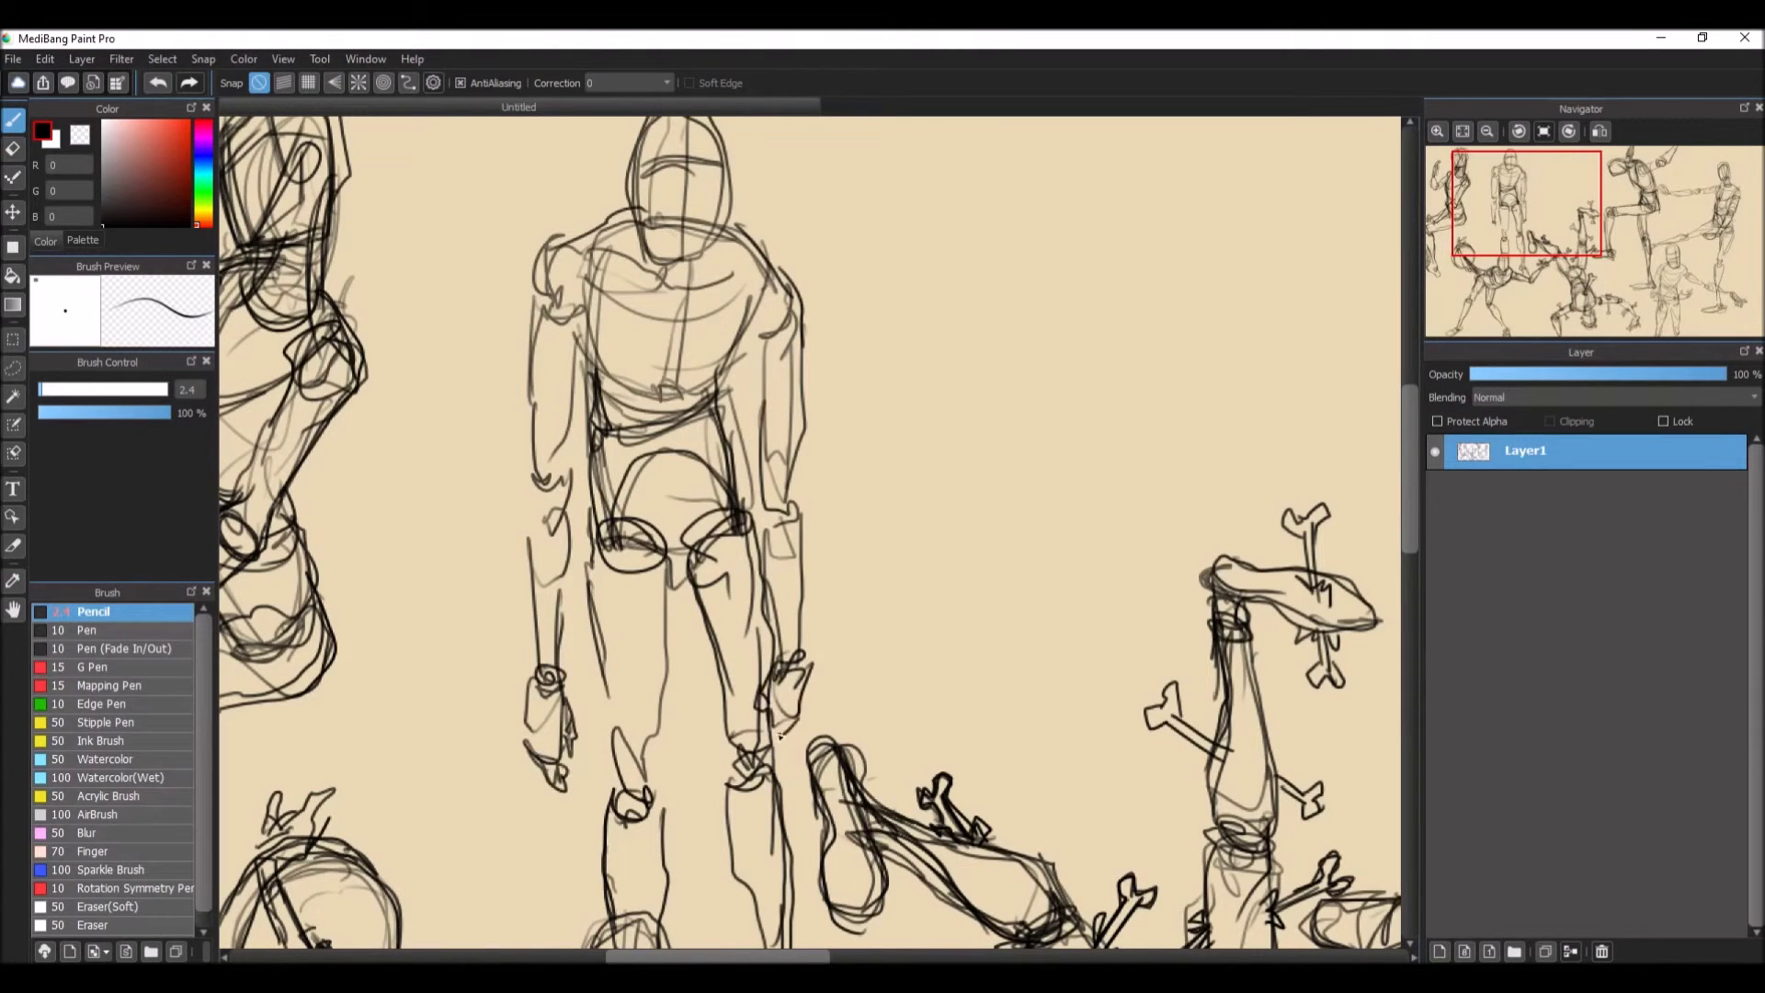
# Step: Darken the seventh figure's chest outline and breastbone, and reinforce the waist band and hip joints with heavier strokes
pyautogui.moveTo(647, 544)
pyautogui.mouseDown()
pyautogui.moveTo(602, 538)
pyautogui.moveTo(570, 250)
pyautogui.moveTo(690, 288)
pyautogui.moveTo(774, 274)
pyautogui.mouseUp()
pyautogui.moveTo(791, 281); pyautogui.dragTo(734, 237)
pyautogui.moveTo(637, 148); pyautogui.dragTo(632, 207)
pyautogui.moveTo(643, 237)
pyautogui.mouseDown()
pyautogui.moveTo(706, 136)
pyautogui.moveTo(683, 246)
pyautogui.moveTo(642, 230)
pyautogui.mouseUp()
pyautogui.moveTo(669, 307); pyautogui.dragTo(653, 388)
pyautogui.moveTo(588, 237)
pyautogui.mouseDown()
pyautogui.moveTo(639, 391)
pyautogui.moveTo(733, 354)
pyautogui.moveTo(777, 269)
pyautogui.mouseUp()
pyautogui.moveTo(709, 372)
pyautogui.mouseDown()
pyautogui.moveTo(779, 276)
pyautogui.moveTo(726, 384)
pyautogui.mouseUp()
pyautogui.moveTo(734, 373)
pyautogui.mouseDown()
pyautogui.moveTo(676, 418)
pyautogui.moveTo(603, 428)
pyautogui.moveTo(734, 421)
pyautogui.mouseUp()
pyautogui.moveTo(588, 449); pyautogui.dragTo(697, 434)
pyautogui.moveTo(717, 432); pyautogui.dragTo(649, 422)
# Step: Draw a bone spike piercing the seventh figure's head, with a knobbed end protruding on each side
pyautogui.moveTo(1409, 501)
pyautogui.mouseDown()
pyautogui.moveTo(1418, 520)
pyautogui.moveTo(1432, 472)
pyautogui.mouseUp()
pyautogui.moveTo(643, 309)
pyautogui.mouseDown()
pyautogui.moveTo(733, 318)
pyautogui.moveTo(798, 275)
pyautogui.mouseUp()
pyautogui.moveTo(782, 268); pyautogui.dragTo(809, 252)
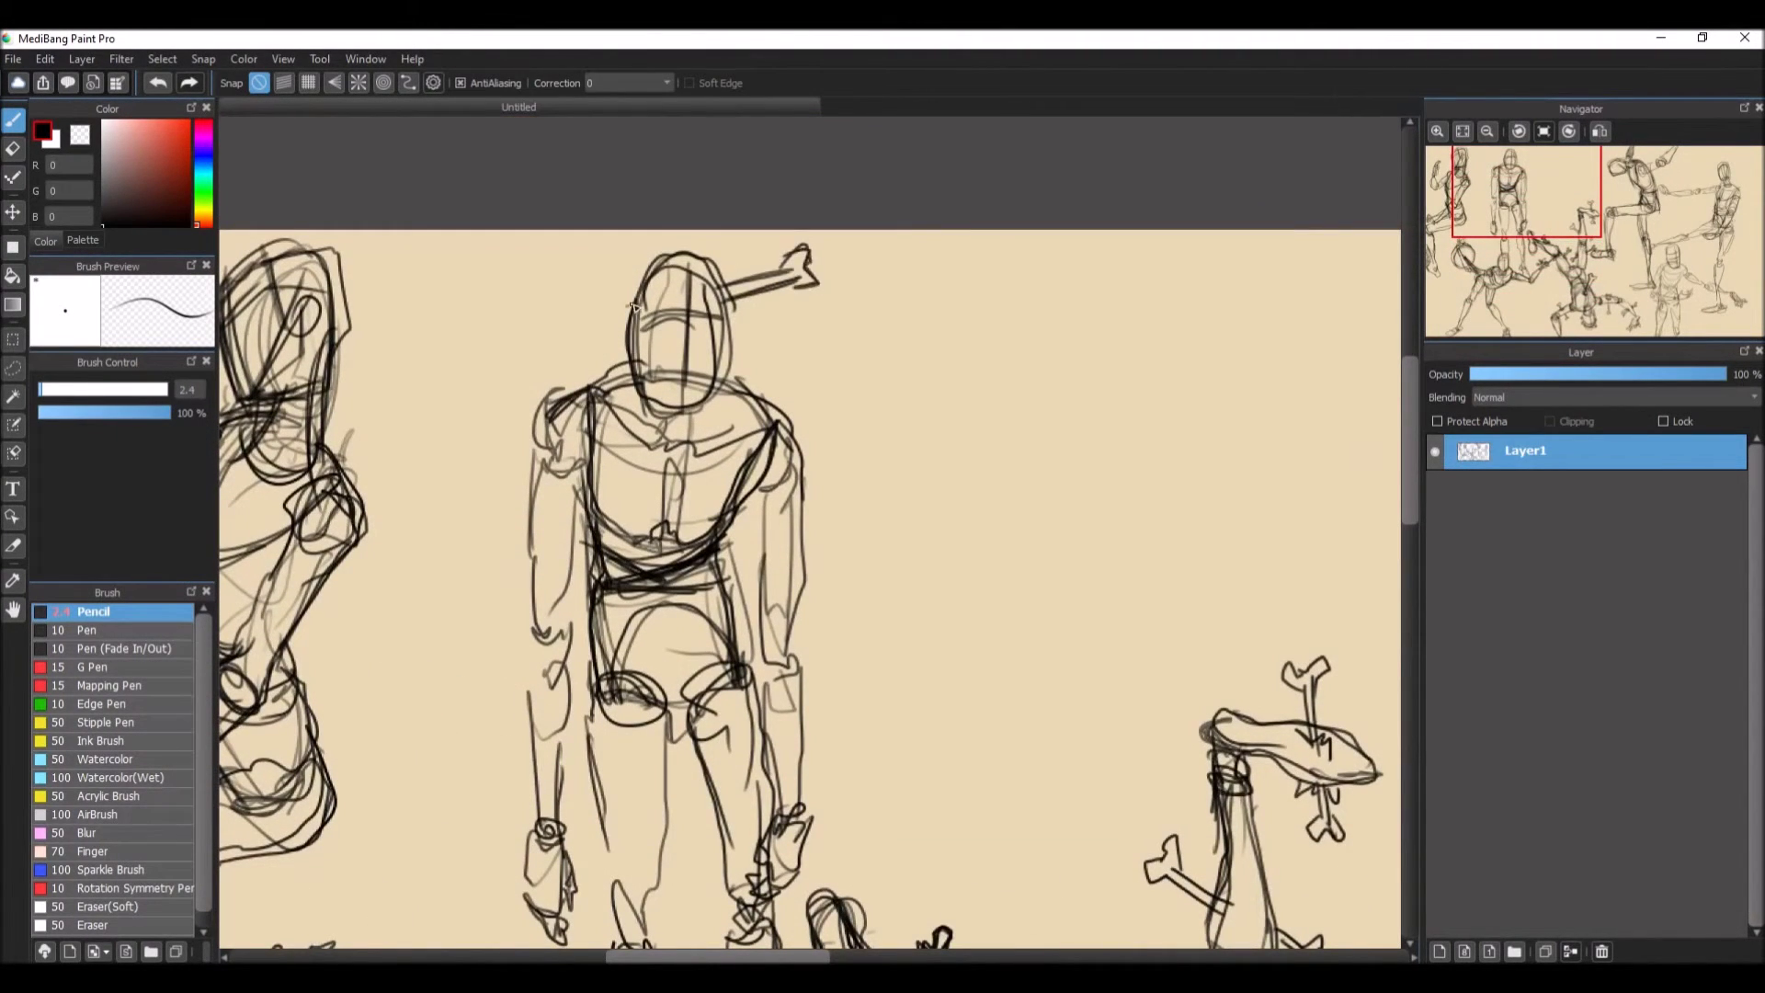
pyautogui.moveTo(634, 306); pyautogui.dragTo(572, 339)
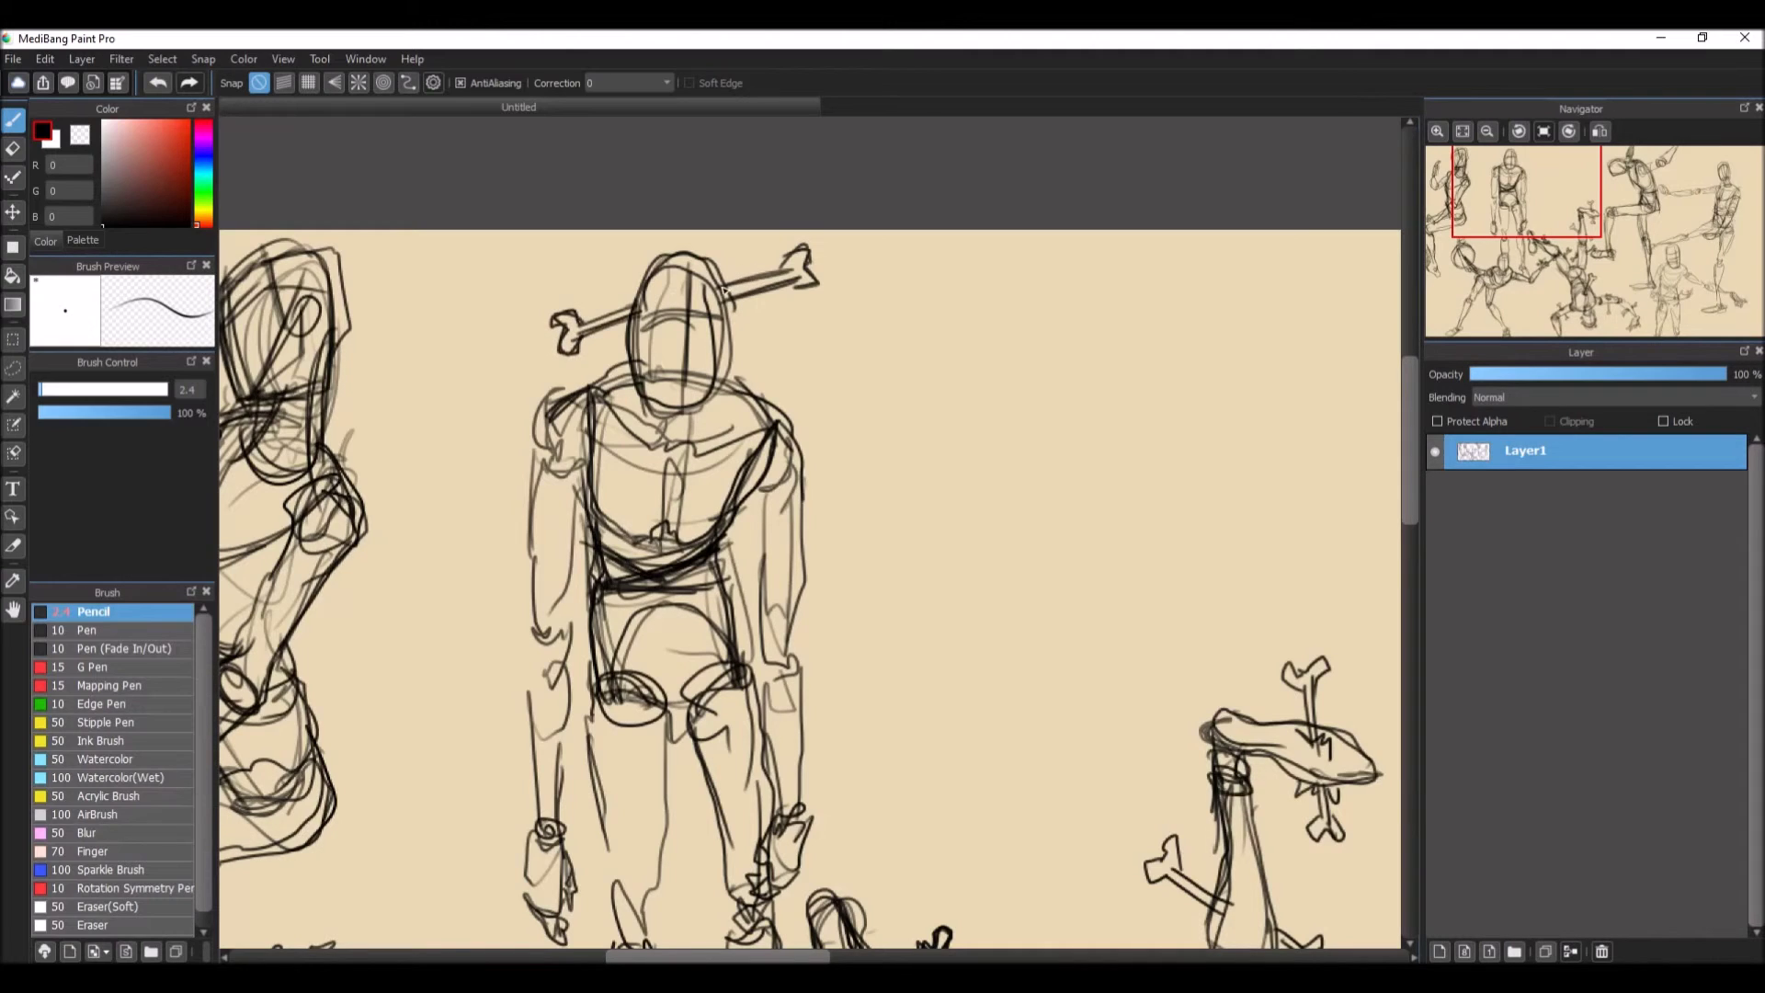
# Step: Darken the seventh figure's head and neck, and round in both shoulder joints
pyautogui.moveTo(717, 285)
pyautogui.mouseDown()
pyautogui.moveTo(632, 345)
pyautogui.moveTo(654, 395)
pyautogui.mouseUp()
pyautogui.moveTo(638, 331); pyautogui.dragTo(659, 403)
pyautogui.moveTo(684, 405)
pyautogui.mouseDown()
pyautogui.moveTo(718, 345)
pyautogui.moveTo(660, 406)
pyautogui.moveTo(701, 404)
pyautogui.moveTo(801, 506)
pyautogui.moveTo(756, 537)
pyautogui.mouseUp()
pyautogui.moveTo(805, 454); pyautogui.dragTo(791, 478)
pyautogui.moveTo(560, 465); pyautogui.dragTo(534, 474)
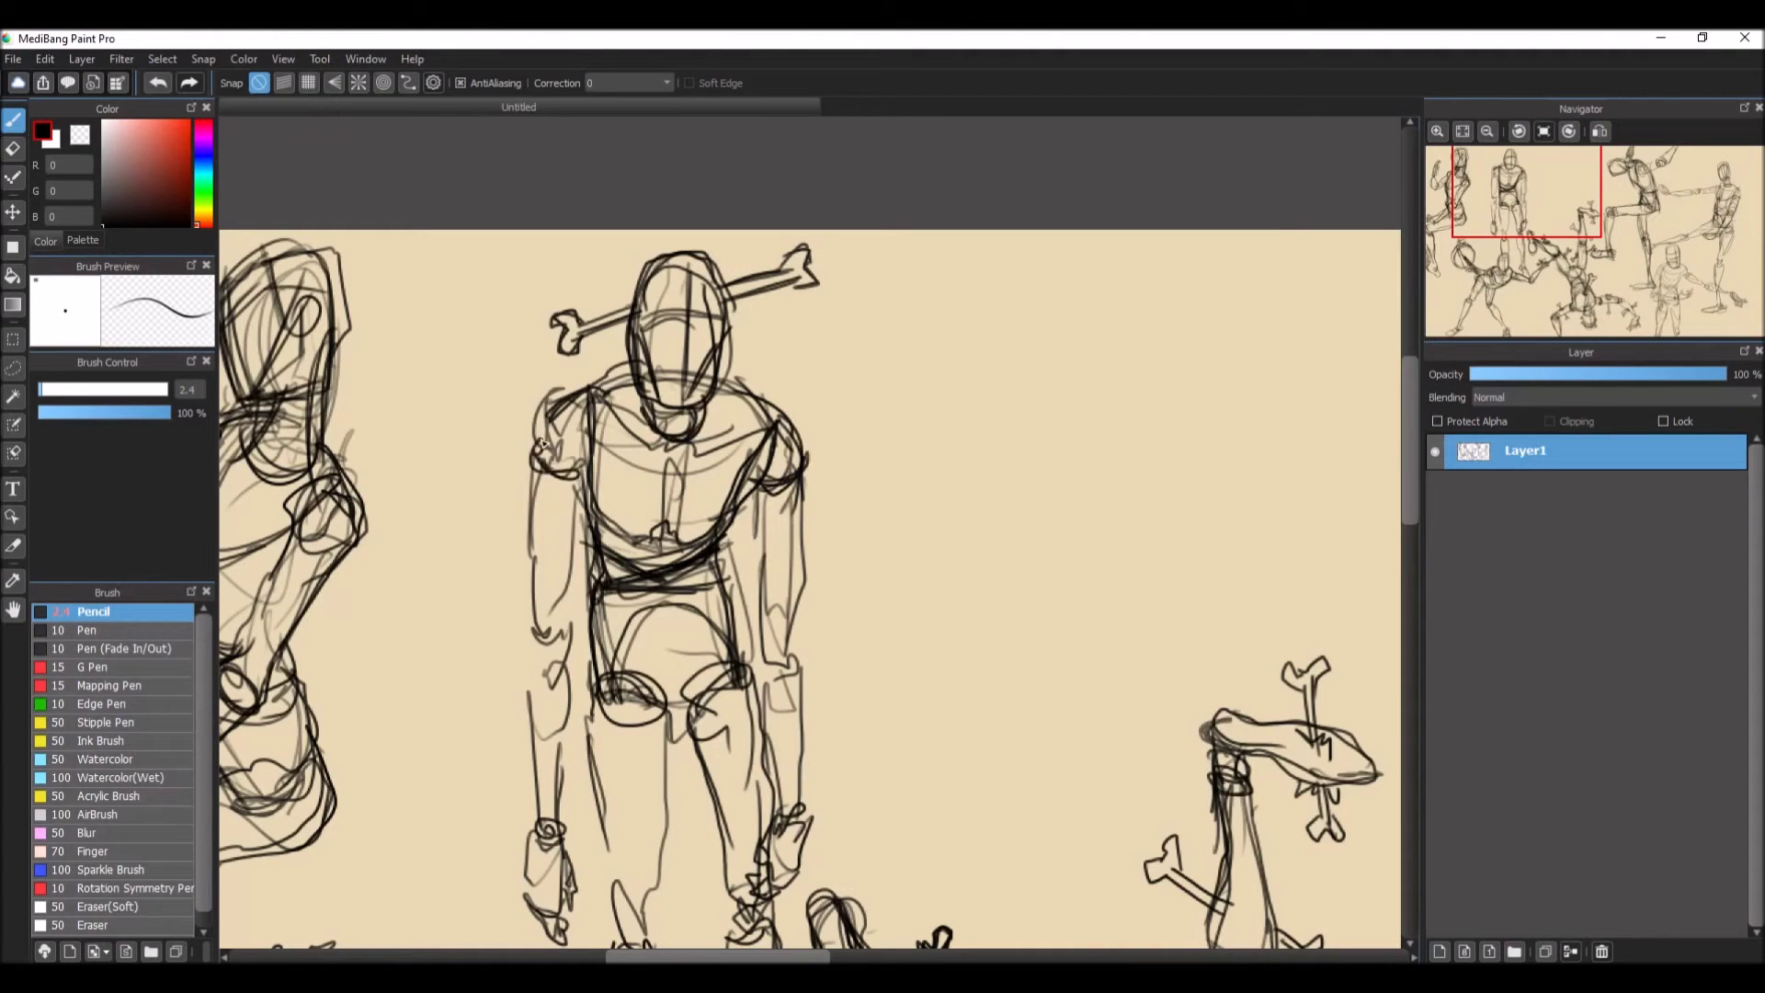
pyautogui.moveTo(544, 405)
pyautogui.mouseDown()
pyautogui.moveTo(584, 464)
pyautogui.moveTo(599, 439)
pyautogui.mouseUp()
# Step: Darken the seventh figure's arm on the left, with a round elbow joint and a firmer forearm outline
pyautogui.moveTo(547, 473)
pyautogui.mouseDown()
pyautogui.moveTo(528, 598)
pyautogui.moveTo(566, 658)
pyautogui.mouseUp()
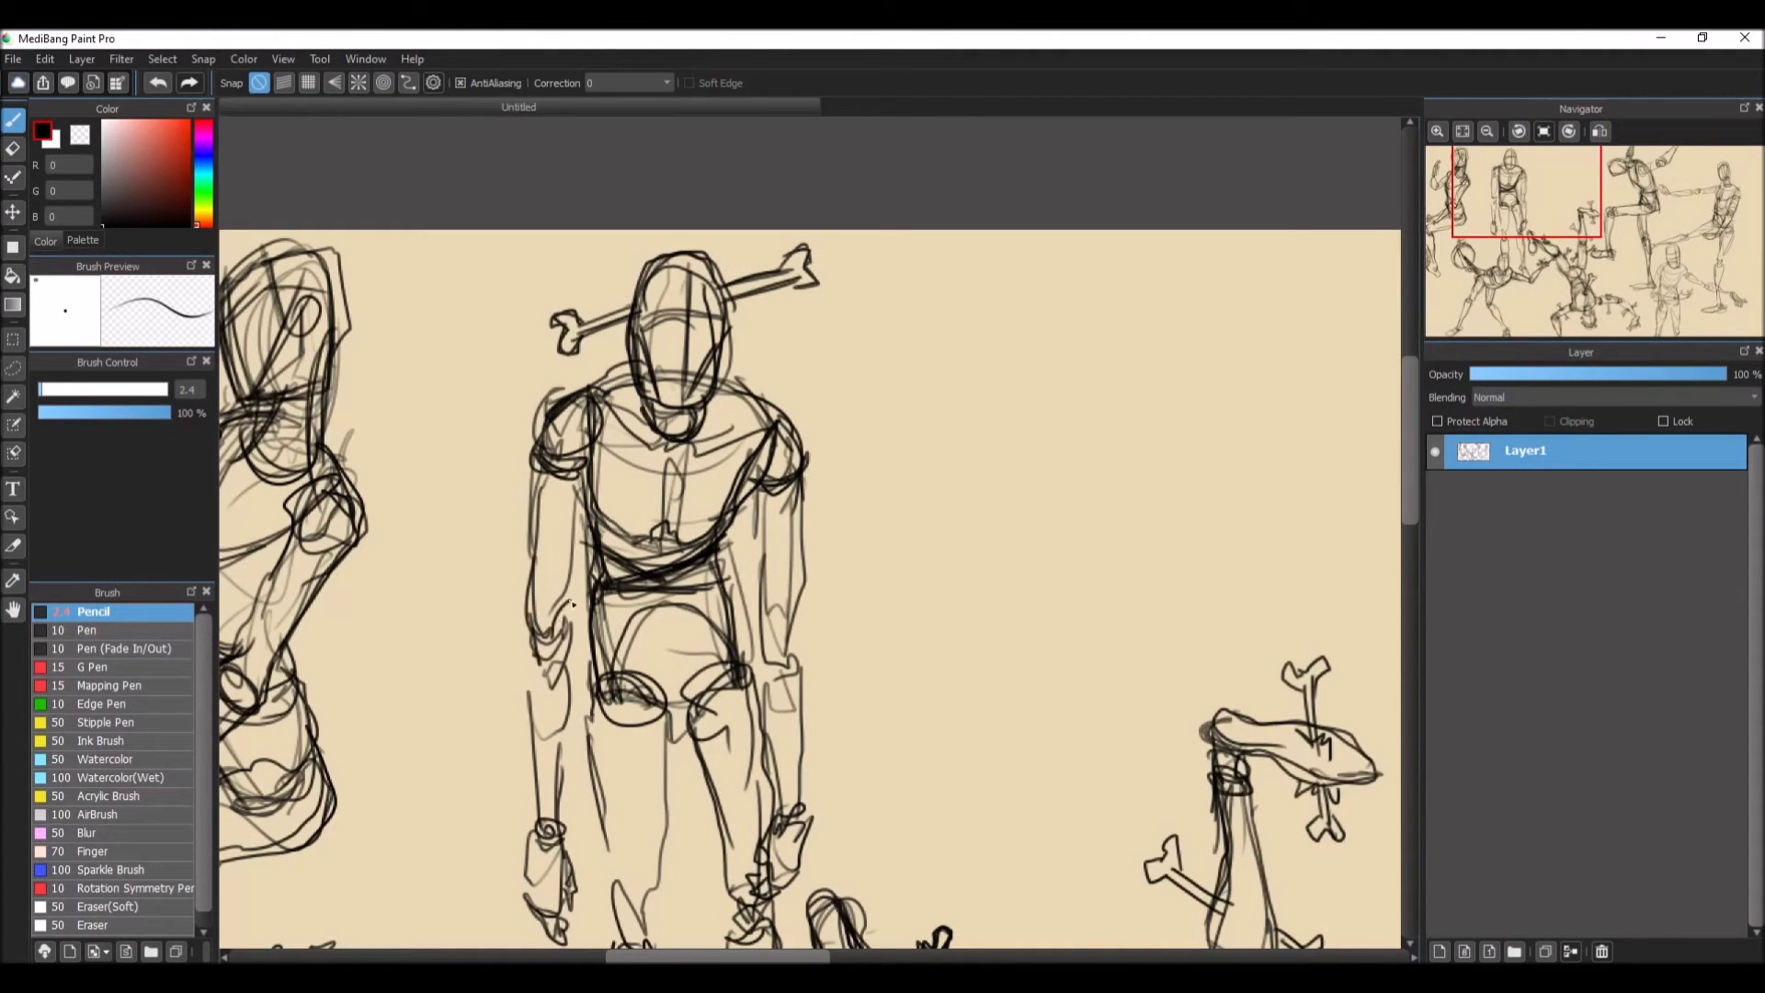
pyautogui.moveTo(577, 524); pyautogui.dragTo(566, 669)
pyautogui.moveTo(583, 478)
pyautogui.mouseDown()
pyautogui.moveTo(565, 621)
pyautogui.moveTo(528, 660)
pyautogui.moveTo(533, 724)
pyautogui.mouseUp()
pyautogui.moveTo(528, 657)
pyautogui.mouseDown()
pyautogui.moveTo(575, 685)
pyautogui.moveTo(556, 837)
pyautogui.mouseUp()
pyautogui.moveTo(583, 662); pyautogui.dragTo(576, 790)
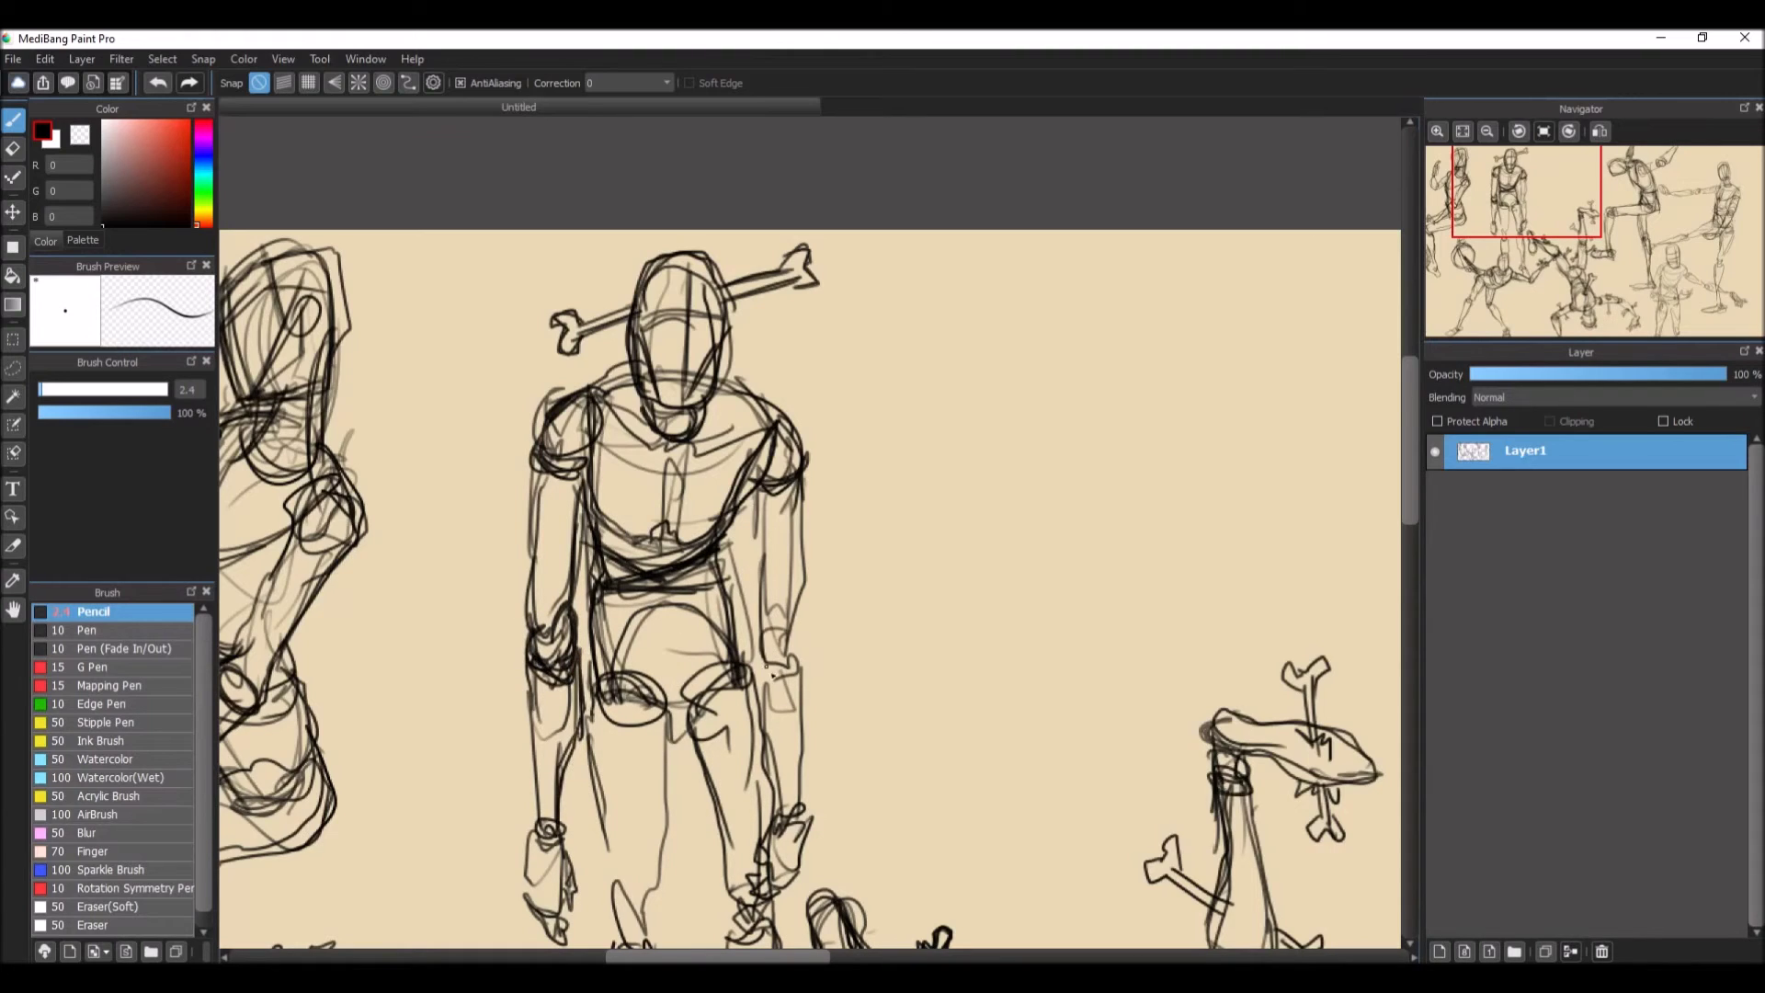
# Step: Darken the seventh figure's arm on the right, adding a round elbow joint between upper arm and forearm
pyautogui.moveTo(771, 676)
pyautogui.mouseDown()
pyautogui.moveTo(779, 617)
pyautogui.moveTo(793, 708)
pyautogui.moveTo(771, 809)
pyautogui.moveTo(800, 772)
pyautogui.mouseUp()
pyautogui.moveTo(789, 671)
pyautogui.mouseDown()
pyautogui.moveTo(773, 615)
pyautogui.moveTo(800, 607)
pyautogui.mouseUp()
pyautogui.moveTo(754, 639); pyautogui.dragTo(781, 483)
pyautogui.moveTo(765, 607); pyautogui.dragTo(756, 482)
pyautogui.moveTo(807, 542)
pyautogui.mouseDown()
pyautogui.moveTo(796, 625)
pyautogui.moveTo(803, 473)
pyautogui.mouseUp()
pyautogui.moveTo(796, 578); pyautogui.dragTo(783, 602)
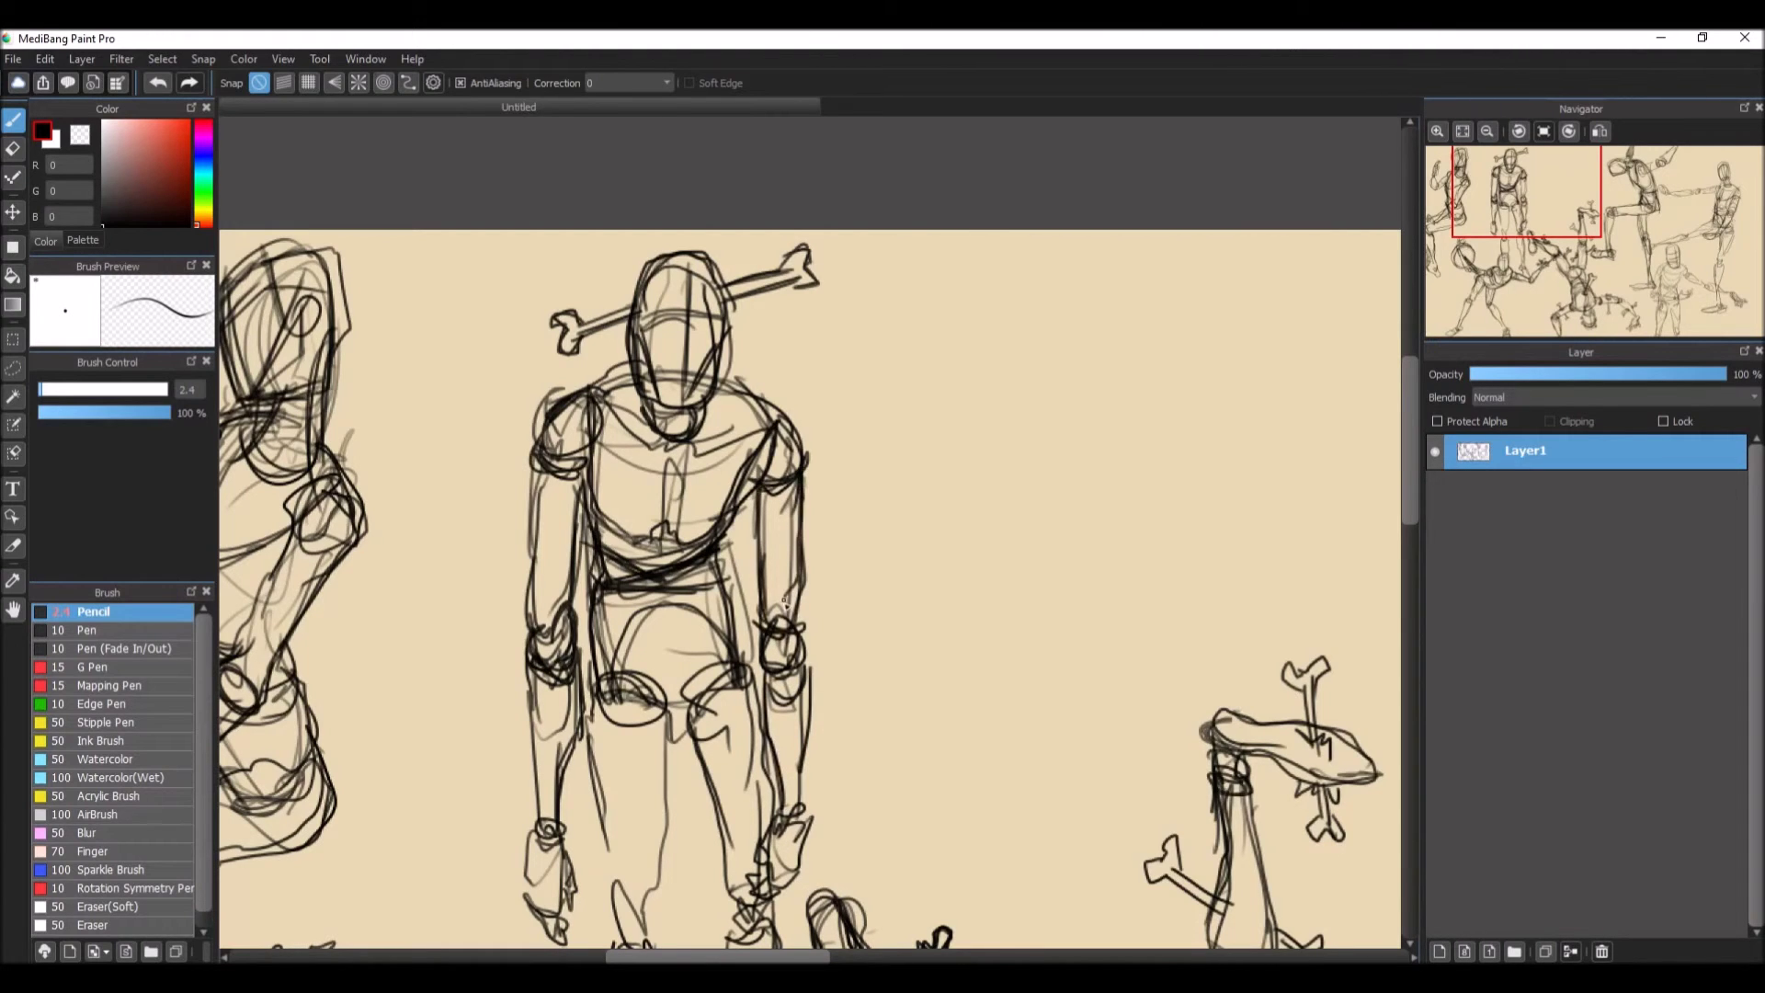
# Step: Reinforce the seventh figure's left-hand thigh and knee joint, and darken the pelvis outline above
pyautogui.scroll(-6, 1391, 528)
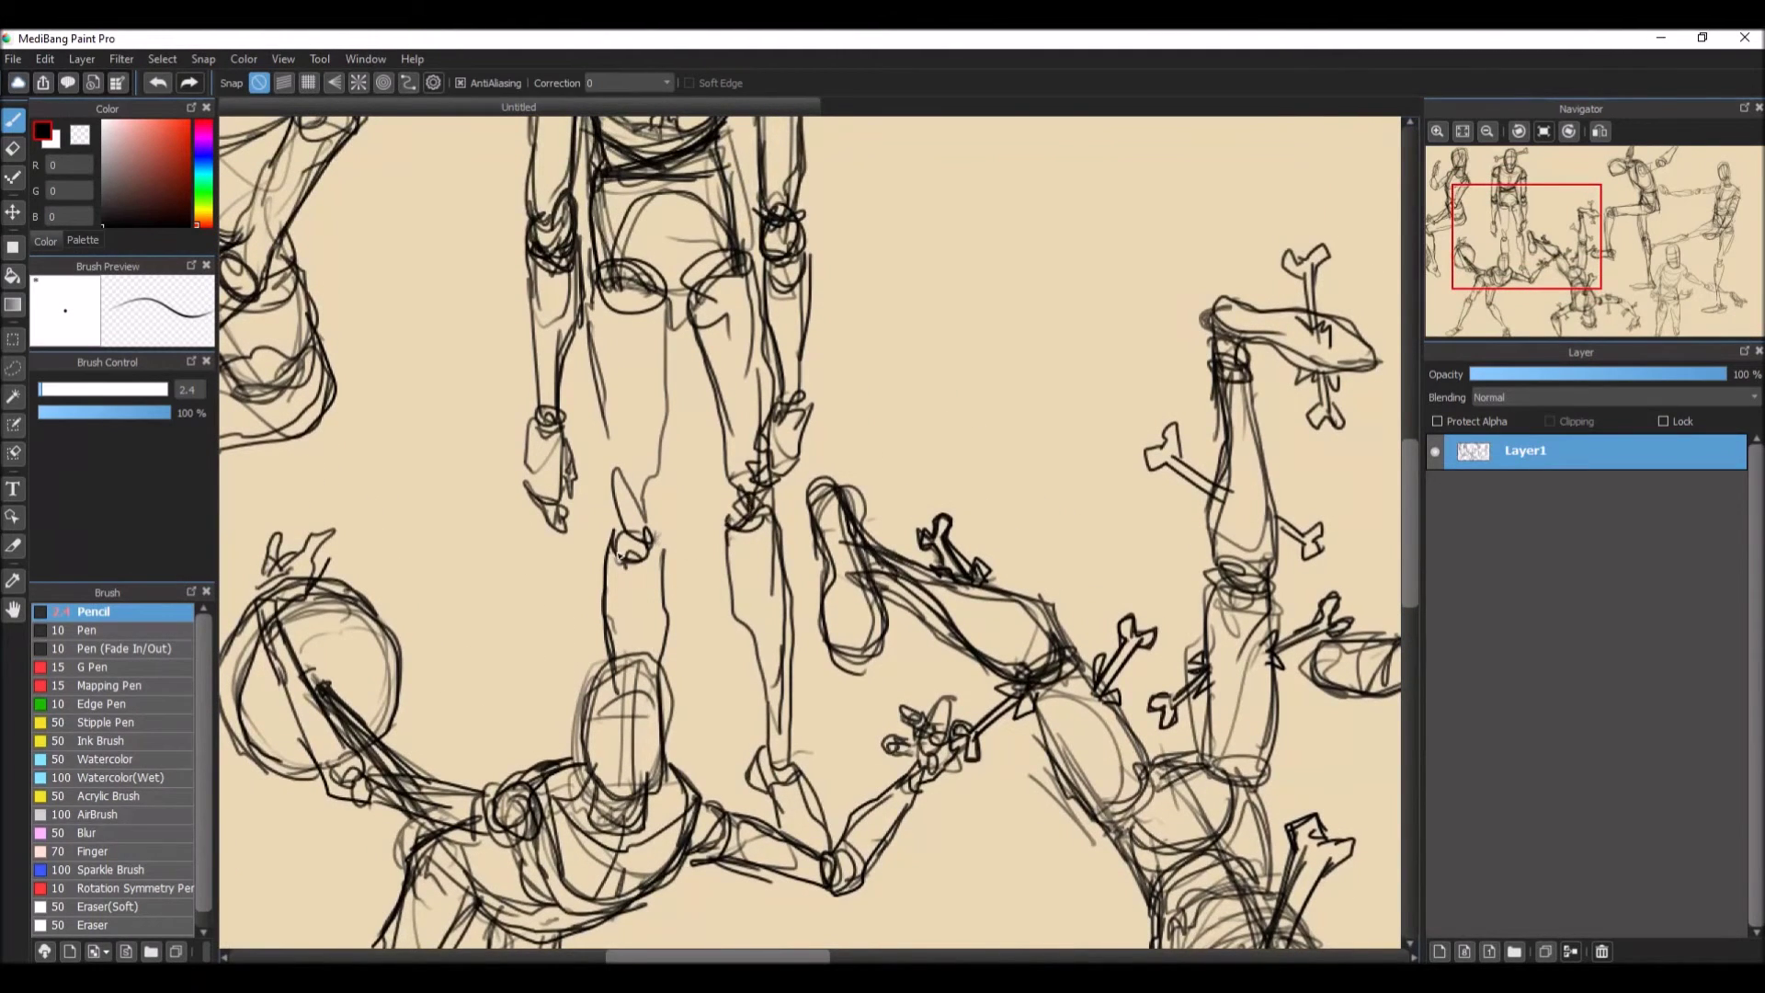
pyautogui.moveTo(619, 556)
pyautogui.mouseDown()
pyautogui.moveTo(664, 418)
pyautogui.moveTo(658, 310)
pyautogui.mouseUp()
pyautogui.moveTo(598, 497); pyautogui.dragTo(587, 257)
pyautogui.moveTo(588, 182); pyautogui.dragTo(597, 329)
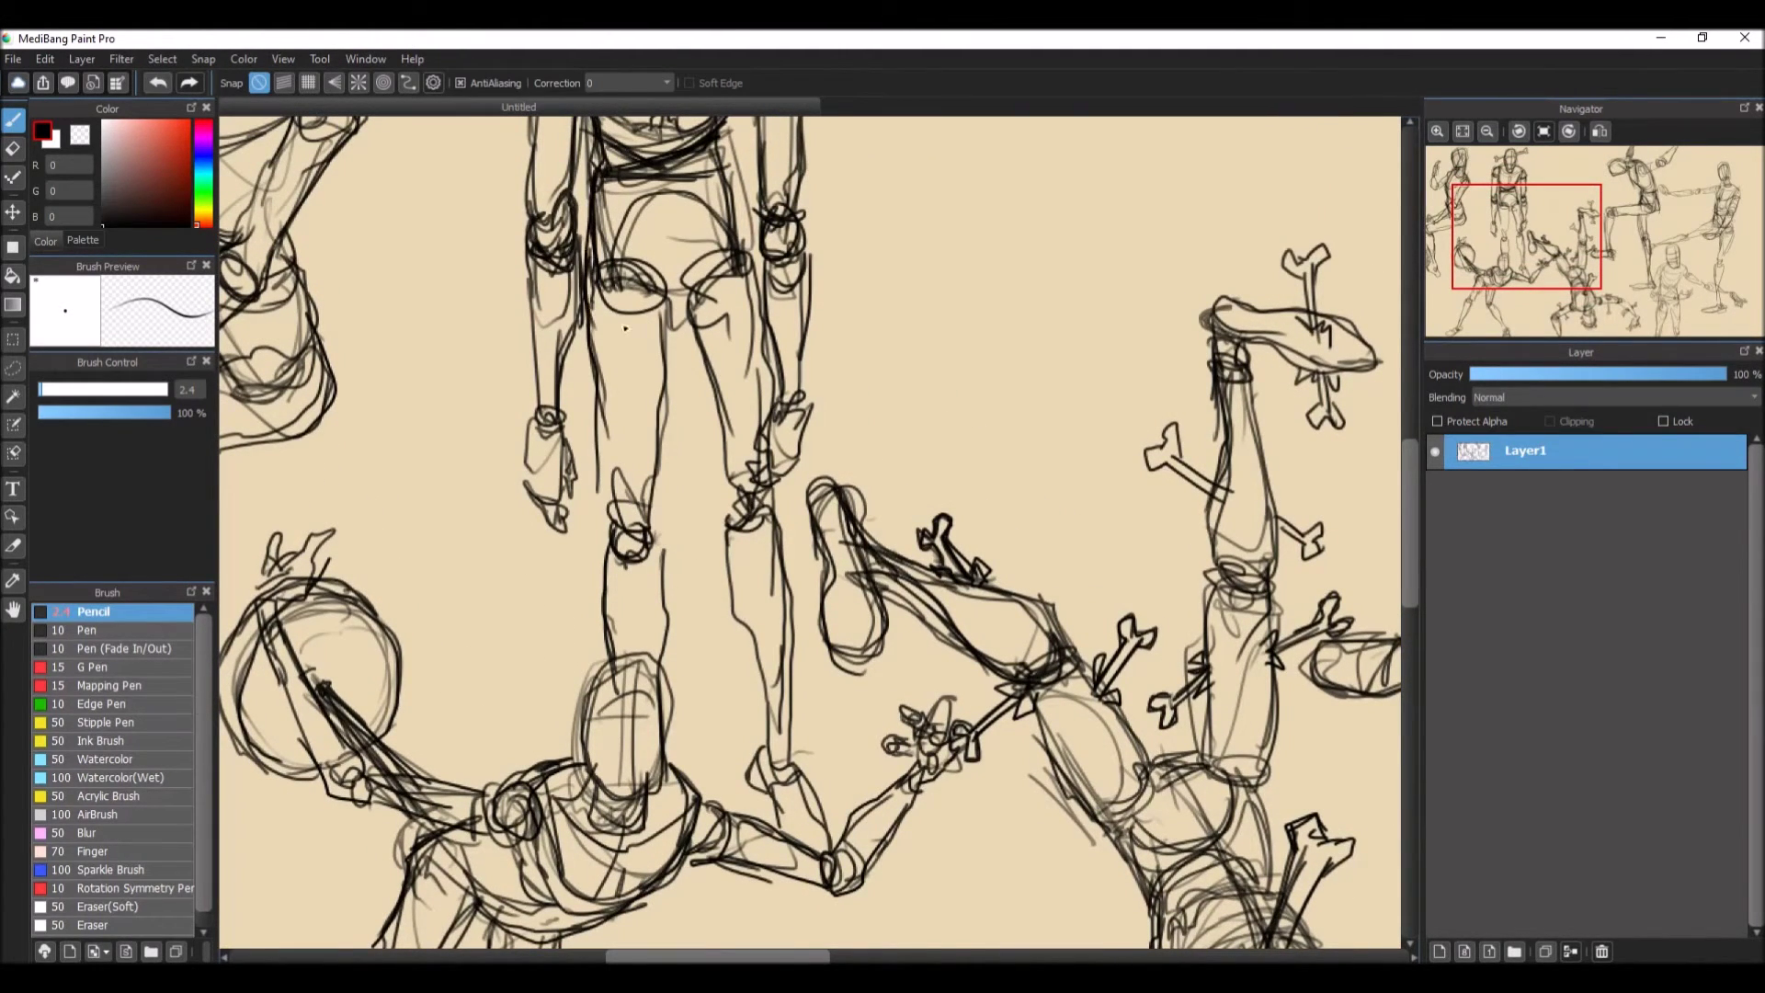
pyautogui.moveTo(746, 262); pyautogui.dragTo(732, 147)
pyautogui.moveTo(636, 221); pyautogui.dragTo(731, 273)
# Step: Go over the seventh figure's lower ribcage, waist and shoulder slopes with darker strokes
pyautogui.moveTo(1411, 480); pyautogui.dragTo(1411, 431)
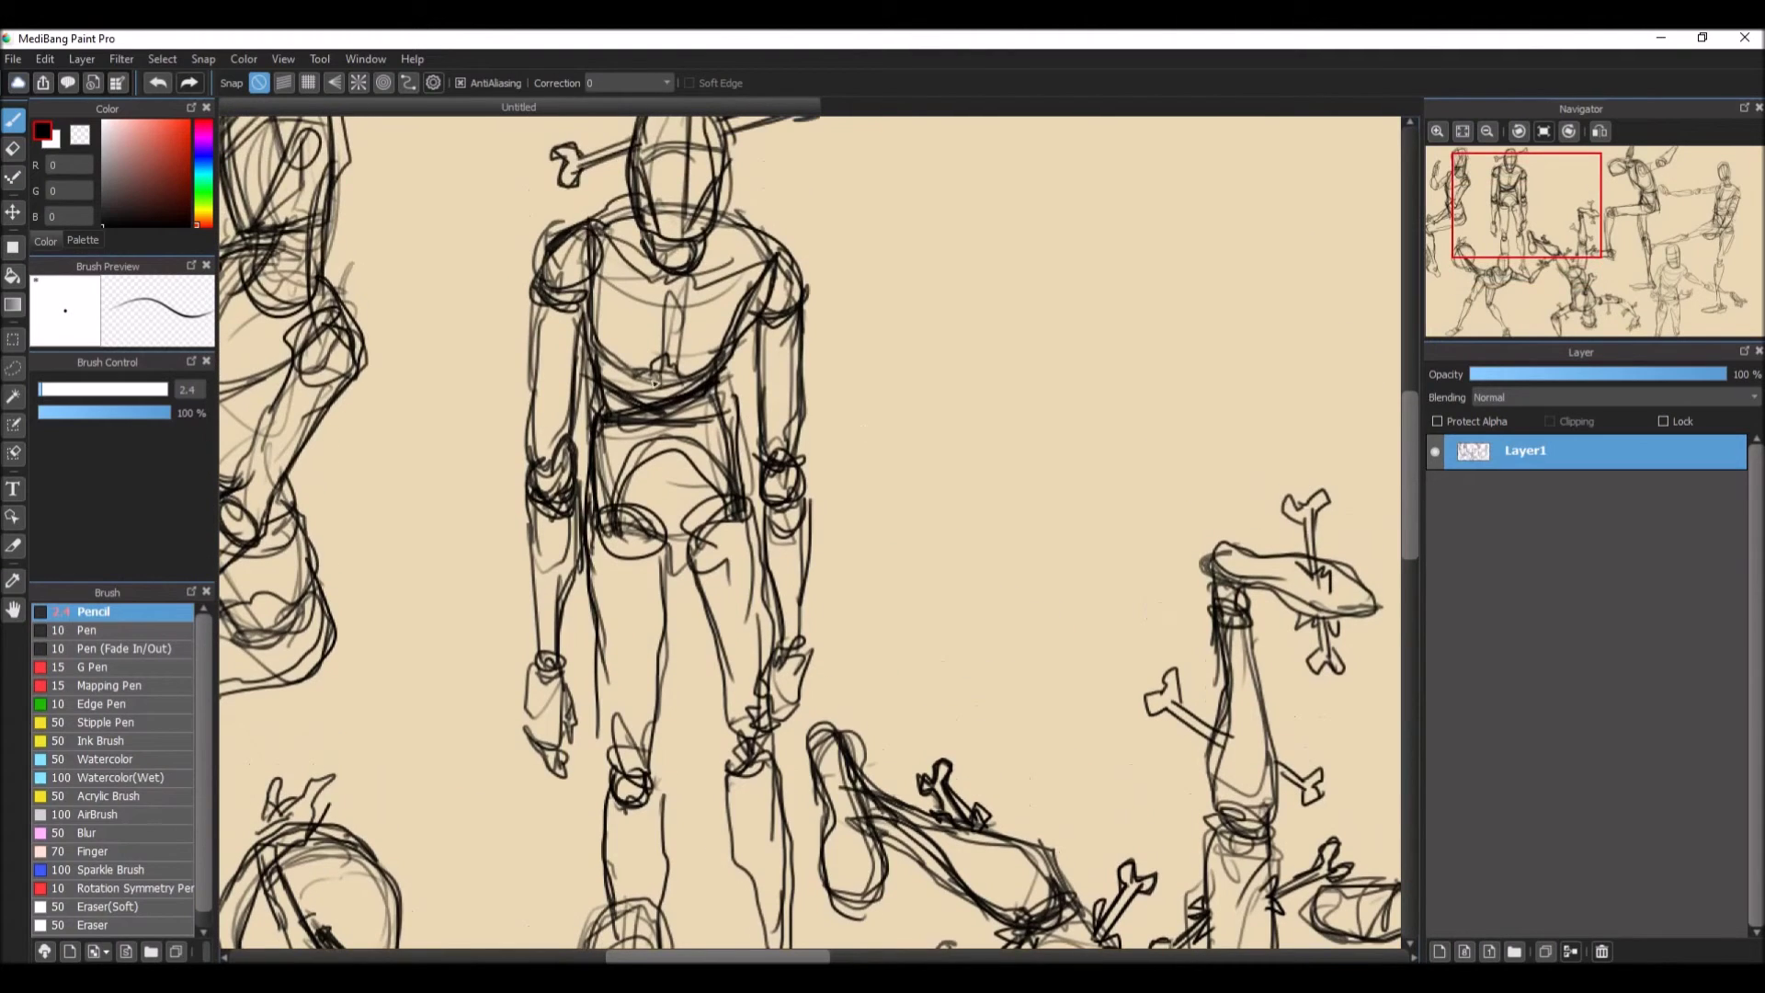
pyautogui.moveTo(609, 394)
pyautogui.mouseDown()
pyautogui.moveTo(623, 430)
pyautogui.moveTo(643, 423)
pyautogui.mouseUp()
pyautogui.moveTo(655, 397)
pyautogui.mouseDown()
pyautogui.moveTo(673, 428)
pyautogui.moveTo(698, 429)
pyautogui.mouseUp()
pyautogui.moveTo(714, 369)
pyautogui.mouseDown()
pyautogui.moveTo(725, 432)
pyautogui.moveTo(768, 293)
pyautogui.mouseUp()
pyautogui.moveTo(608, 395)
pyautogui.mouseDown()
pyautogui.moveTo(593, 241)
pyautogui.moveTo(630, 287)
pyautogui.mouseUp()
pyautogui.moveTo(583, 210); pyautogui.dragTo(628, 193)
pyautogui.moveTo(730, 201); pyautogui.dragTo(801, 295)
# Step: Start an eighth figure in the empty space beside the seventh with a slanted ribcage shape and a curved body line
pyautogui.moveTo(1413, 482)
pyautogui.mouseDown()
pyautogui.moveTo(1413, 443)
pyautogui.moveTo(1414, 581)
pyautogui.moveTo(1414, 484)
pyautogui.mouseUp()
pyautogui.moveTo(717, 956); pyautogui.dragTo(830, 956)
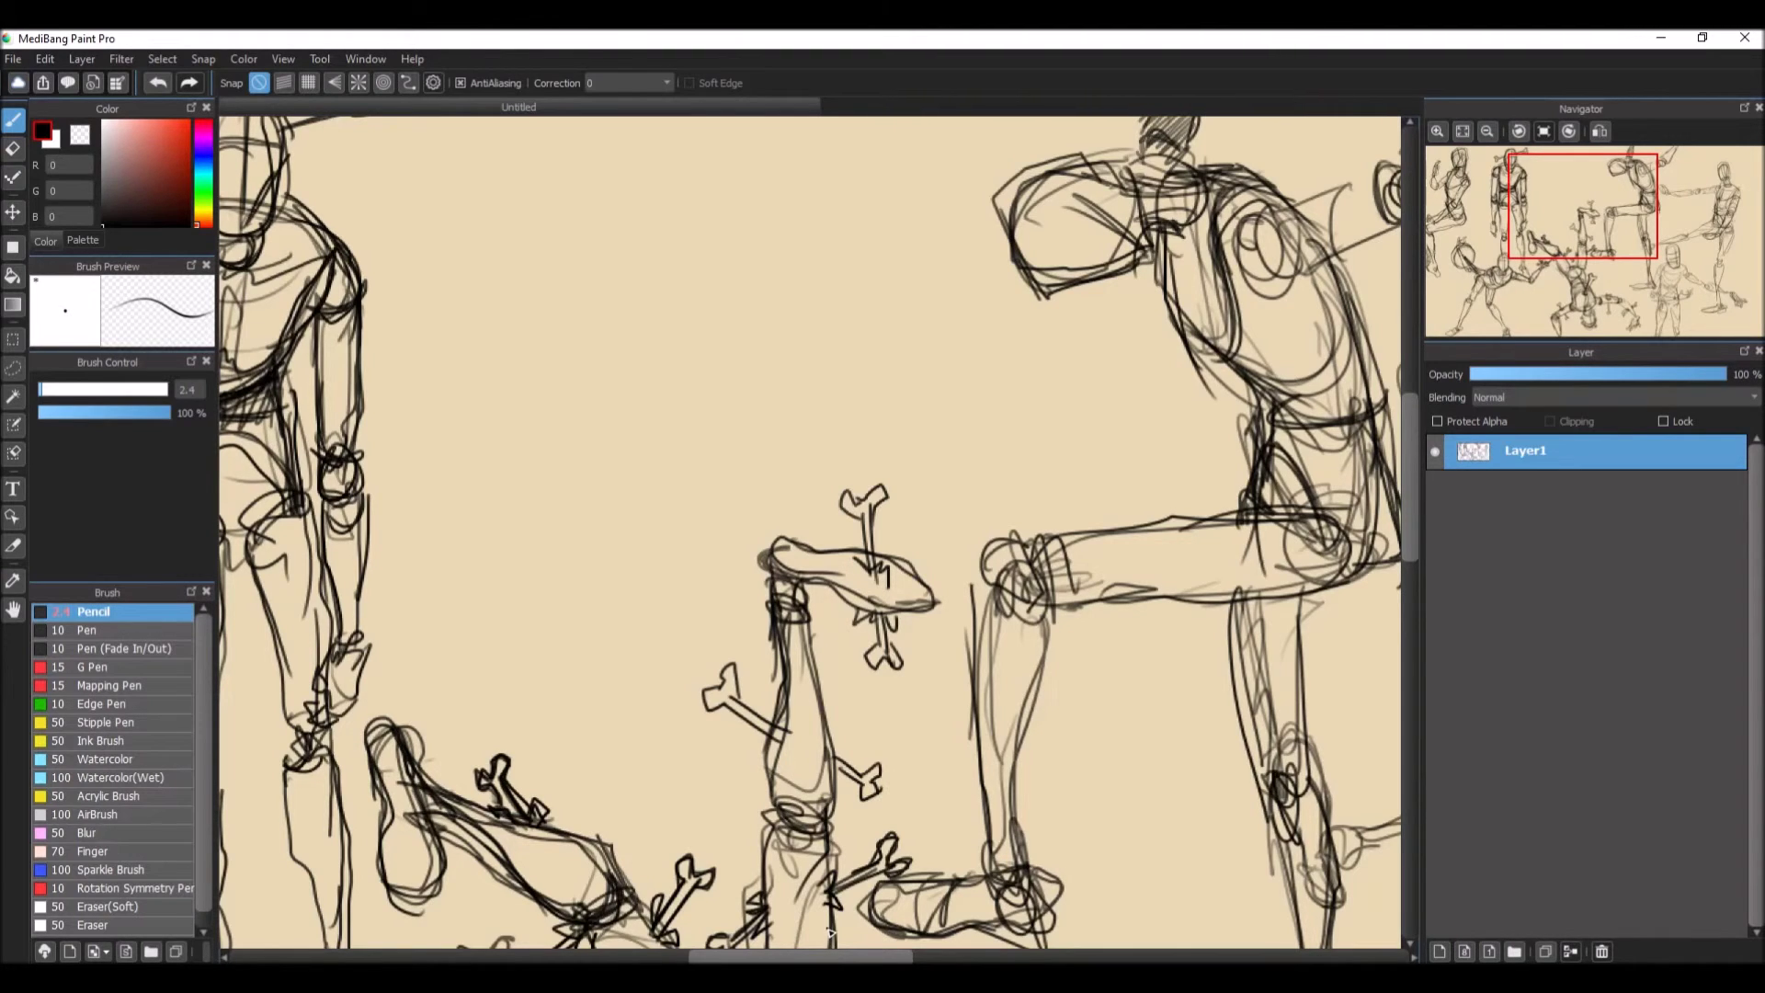
pyautogui.moveTo(645, 321); pyautogui.dragTo(622, 484)
pyautogui.moveTo(623, 342); pyautogui.dragTo(612, 499)
pyautogui.moveTo(692, 198); pyautogui.dragTo(618, 544)
pyautogui.moveTo(658, 241); pyautogui.dragTo(608, 499)
pyautogui.moveTo(633, 330)
pyautogui.mouseDown()
pyautogui.moveTo(836, 268)
pyautogui.moveTo(625, 358)
pyautogui.mouseUp()
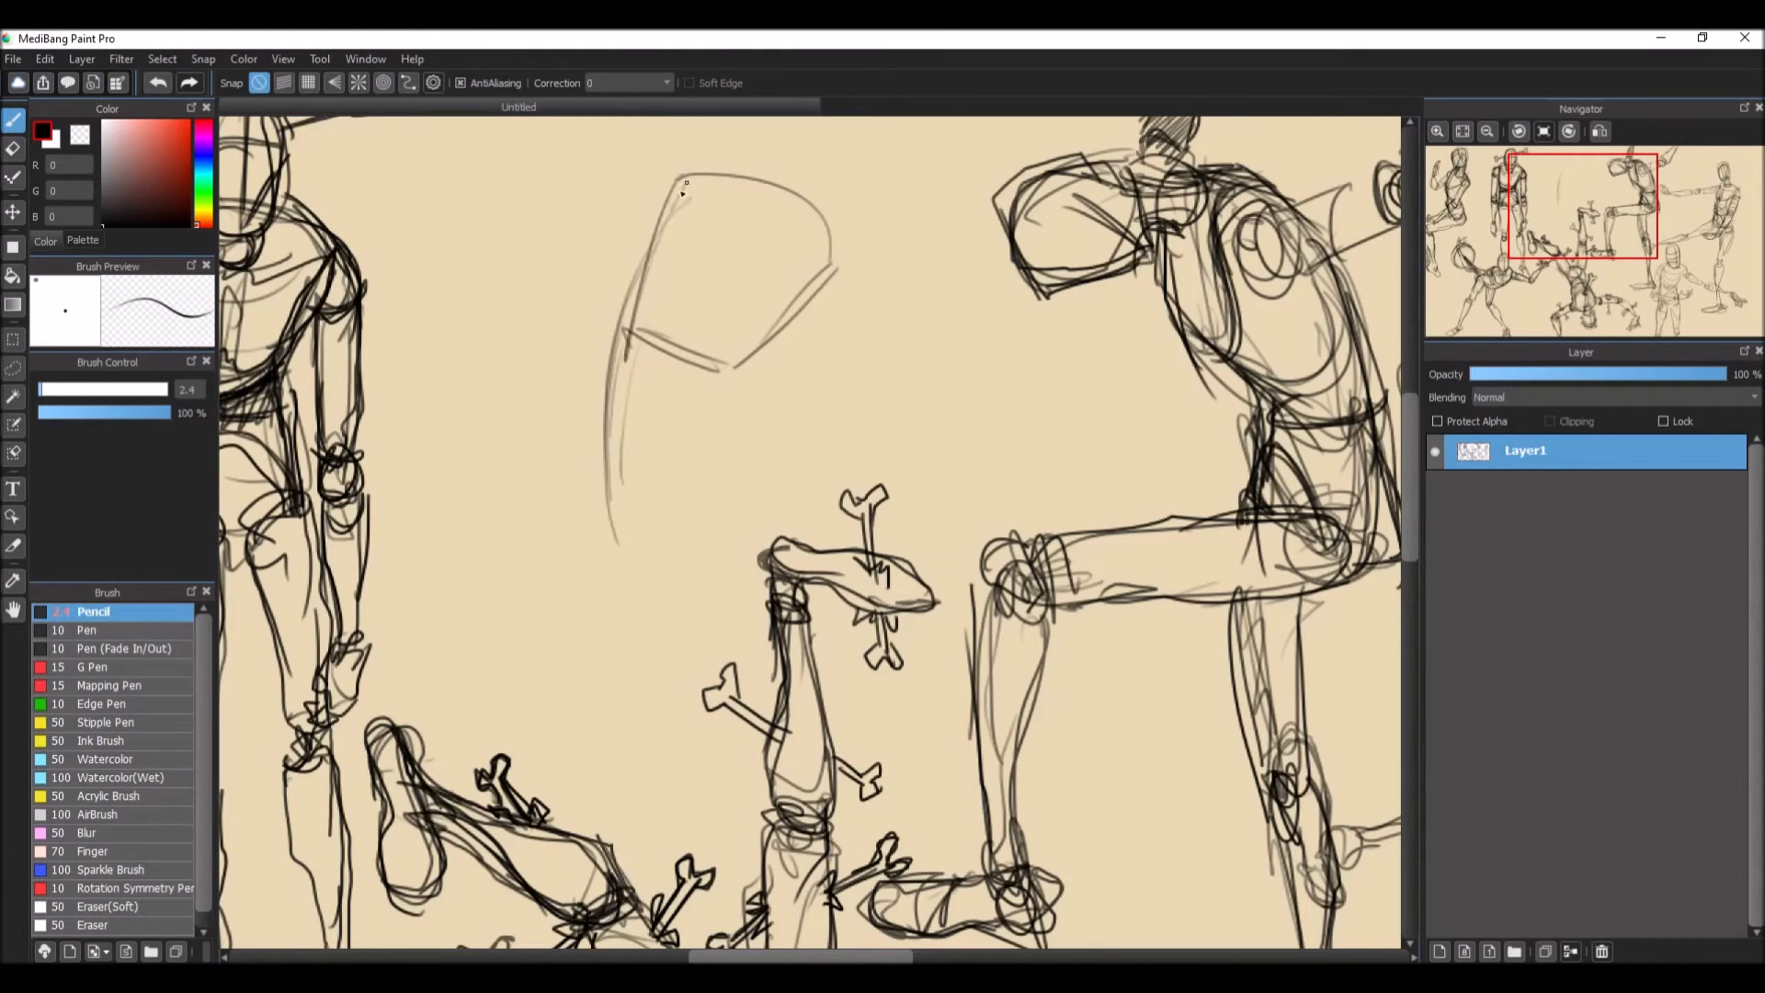
# Step: Sketch the eighth figure's midline, waist and trapezoidal pelvis block beneath the ribcage
pyautogui.moveTo(763, 207); pyautogui.dragTo(607, 538)
pyautogui.moveTo(791, 170); pyautogui.dragTo(684, 575)
pyautogui.moveTo(623, 397)
pyautogui.mouseDown()
pyautogui.moveTo(736, 384)
pyautogui.moveTo(740, 440)
pyautogui.mouseUp()
pyautogui.moveTo(602, 386); pyautogui.dragTo(588, 551)
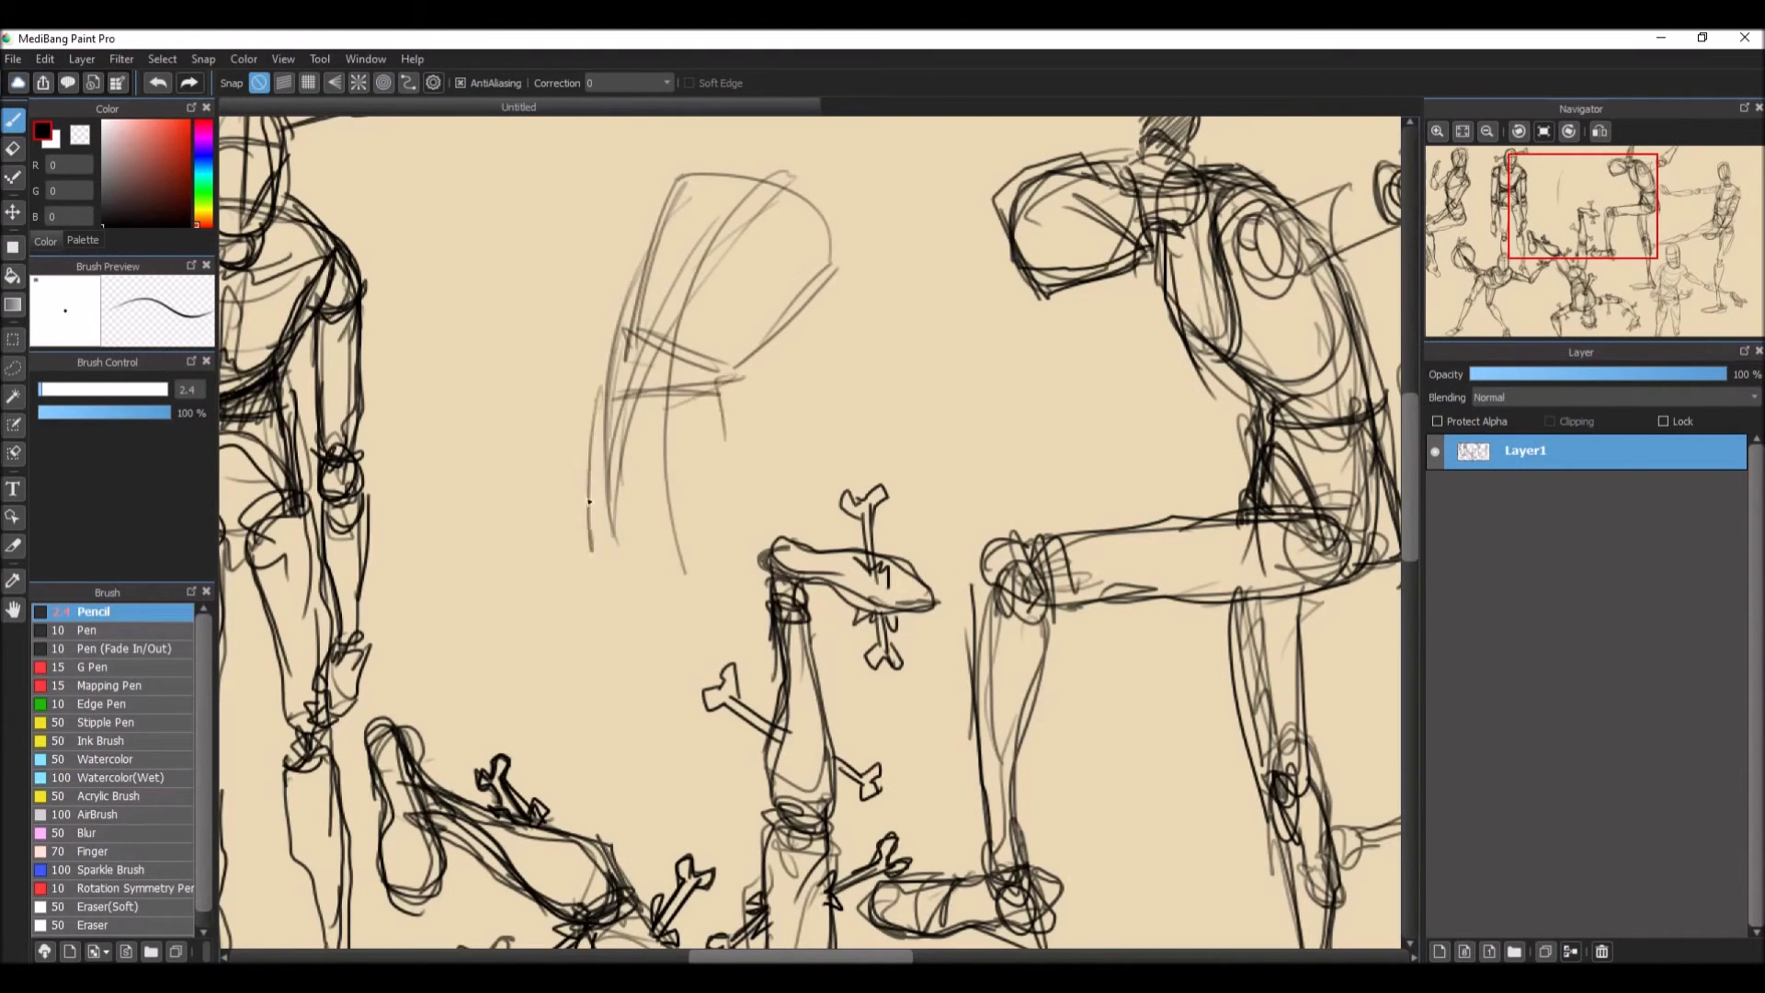
pyautogui.moveTo(717, 391)
pyautogui.mouseDown()
pyautogui.moveTo(593, 506)
pyautogui.moveTo(739, 515)
pyautogui.mouseUp()
pyautogui.moveTo(740, 386); pyautogui.dragTo(756, 533)
pyautogui.moveTo(581, 515); pyautogui.dragTo(740, 516)
# Step: Draw the curved neckline across the eighth figure's chest and a round shoulder joint on the right
pyautogui.moveTo(687, 184)
pyautogui.mouseDown()
pyautogui.moveTo(653, 287)
pyautogui.moveTo(859, 226)
pyautogui.mouseUp()
pyautogui.moveTo(704, 222); pyautogui.dragTo(658, 351)
pyautogui.moveTo(783, 167); pyautogui.dragTo(703, 222)
pyautogui.moveTo(710, 237); pyautogui.dragTo(642, 432)
pyautogui.moveTo(665, 255); pyautogui.dragTo(643, 565)
pyautogui.moveTo(662, 221)
pyautogui.mouseDown()
pyautogui.moveTo(852, 276)
pyautogui.moveTo(782, 344)
pyautogui.mouseUp()
pyautogui.moveTo(884, 243); pyautogui.dragTo(832, 299)
# Step: Draw the eighth figure's arm on the left reaching down, with an elbow joint, forearm and wrist
pyautogui.moveTo(643, 213); pyautogui.dragTo(578, 317)
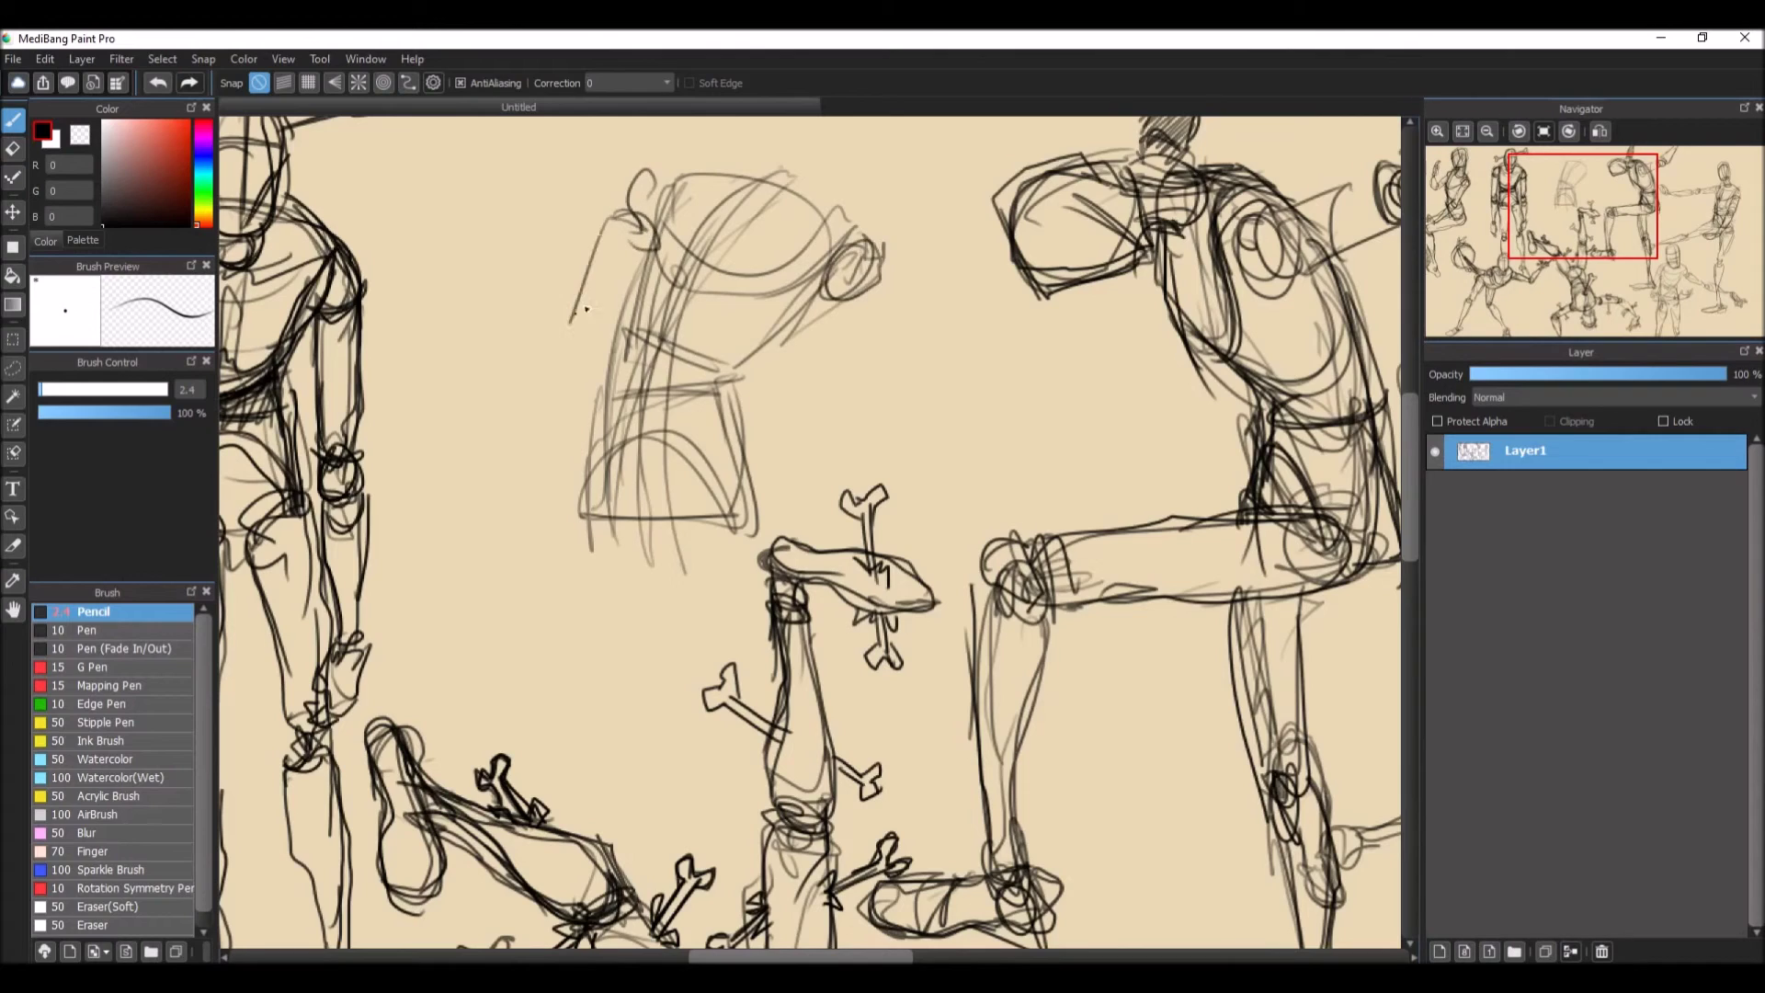
pyautogui.moveTo(649, 244); pyautogui.dragTo(609, 324)
pyautogui.moveTo(610, 324)
pyautogui.mouseDown()
pyautogui.moveTo(554, 336)
pyautogui.moveTo(588, 364)
pyautogui.moveTo(542, 464)
pyautogui.mouseUp()
pyautogui.moveTo(561, 345)
pyautogui.mouseDown()
pyautogui.moveTo(556, 361)
pyautogui.moveTo(596, 367)
pyautogui.mouseUp()
pyautogui.moveTo(588, 386); pyautogui.dragTo(562, 480)
pyautogui.moveTo(548, 424)
pyautogui.mouseDown()
pyautogui.moveTo(544, 458)
pyautogui.moveTo(568, 482)
pyautogui.mouseUp()
pyautogui.moveTo(568, 478)
pyautogui.mouseDown()
pyautogui.moveTo(536, 499)
pyautogui.moveTo(674, 476)
pyautogui.mouseUp()
# Step: Darken the sides of the eighth figure's waist and pelvis and the edge of its chest near the shoulder
pyautogui.moveTo(594, 420); pyautogui.dragTo(598, 522)
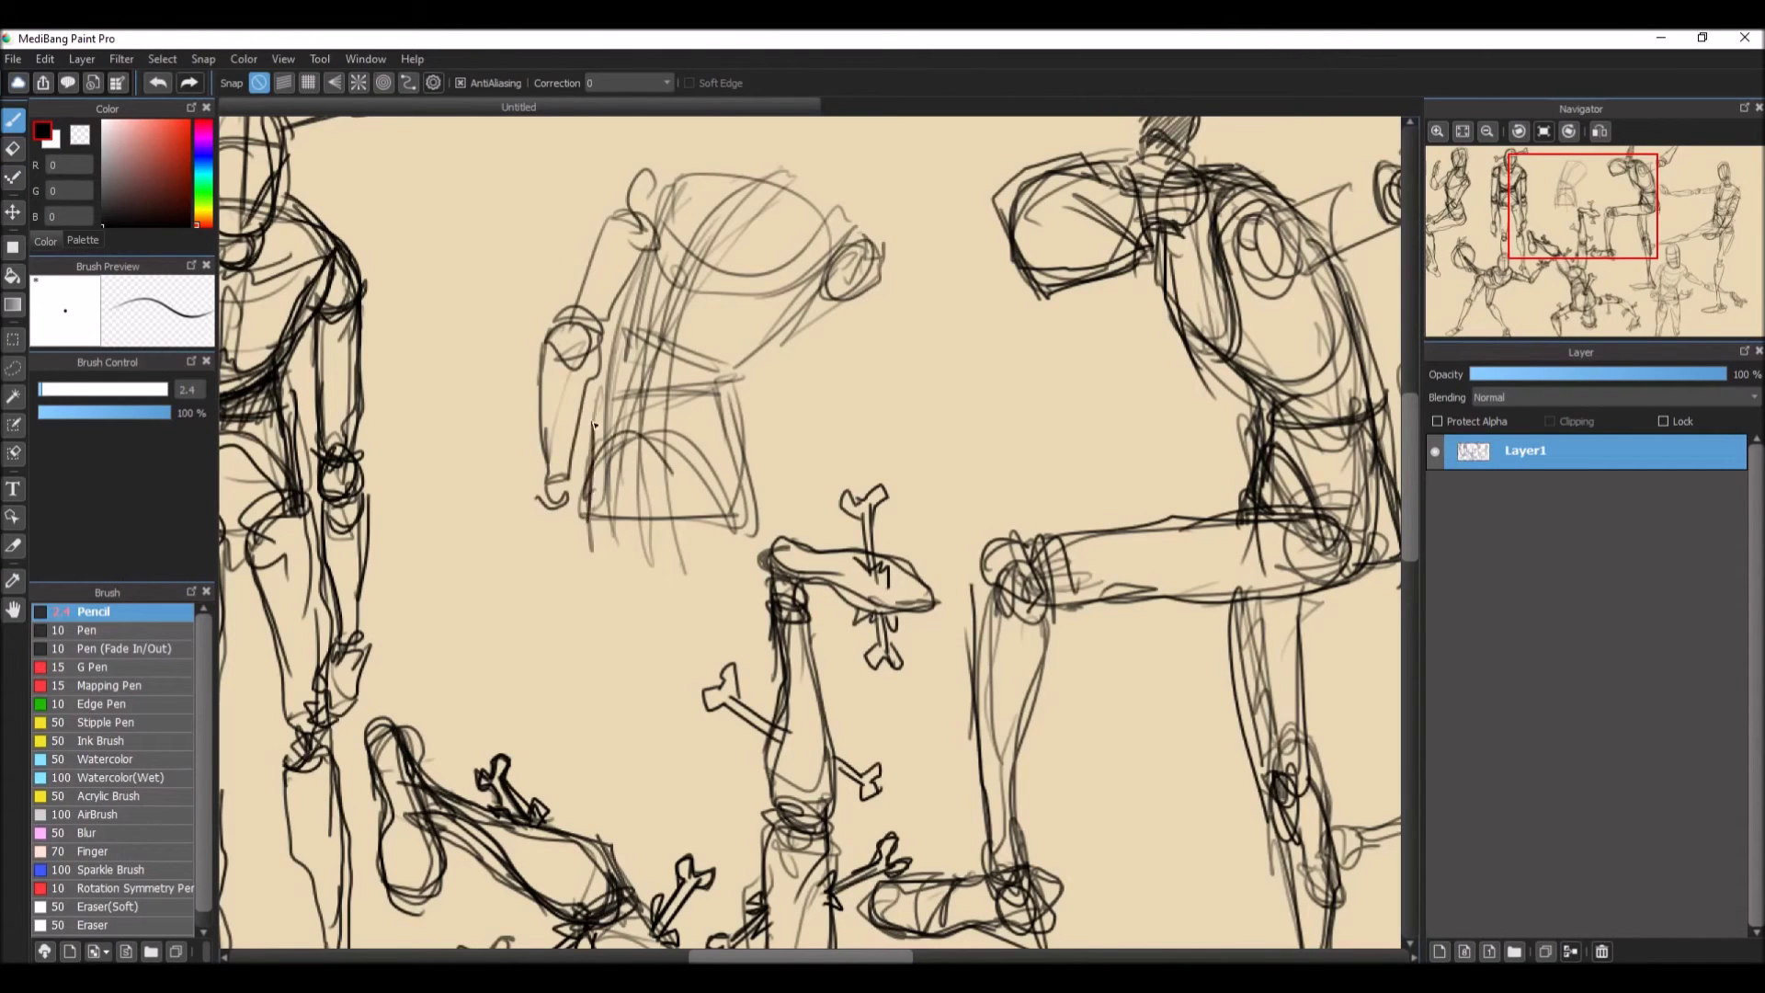
pyautogui.moveTo(607, 382); pyautogui.dragTo(599, 514)
pyautogui.moveTo(748, 501); pyautogui.dragTo(721, 347)
pyautogui.moveTo(607, 399); pyautogui.dragTo(658, 239)
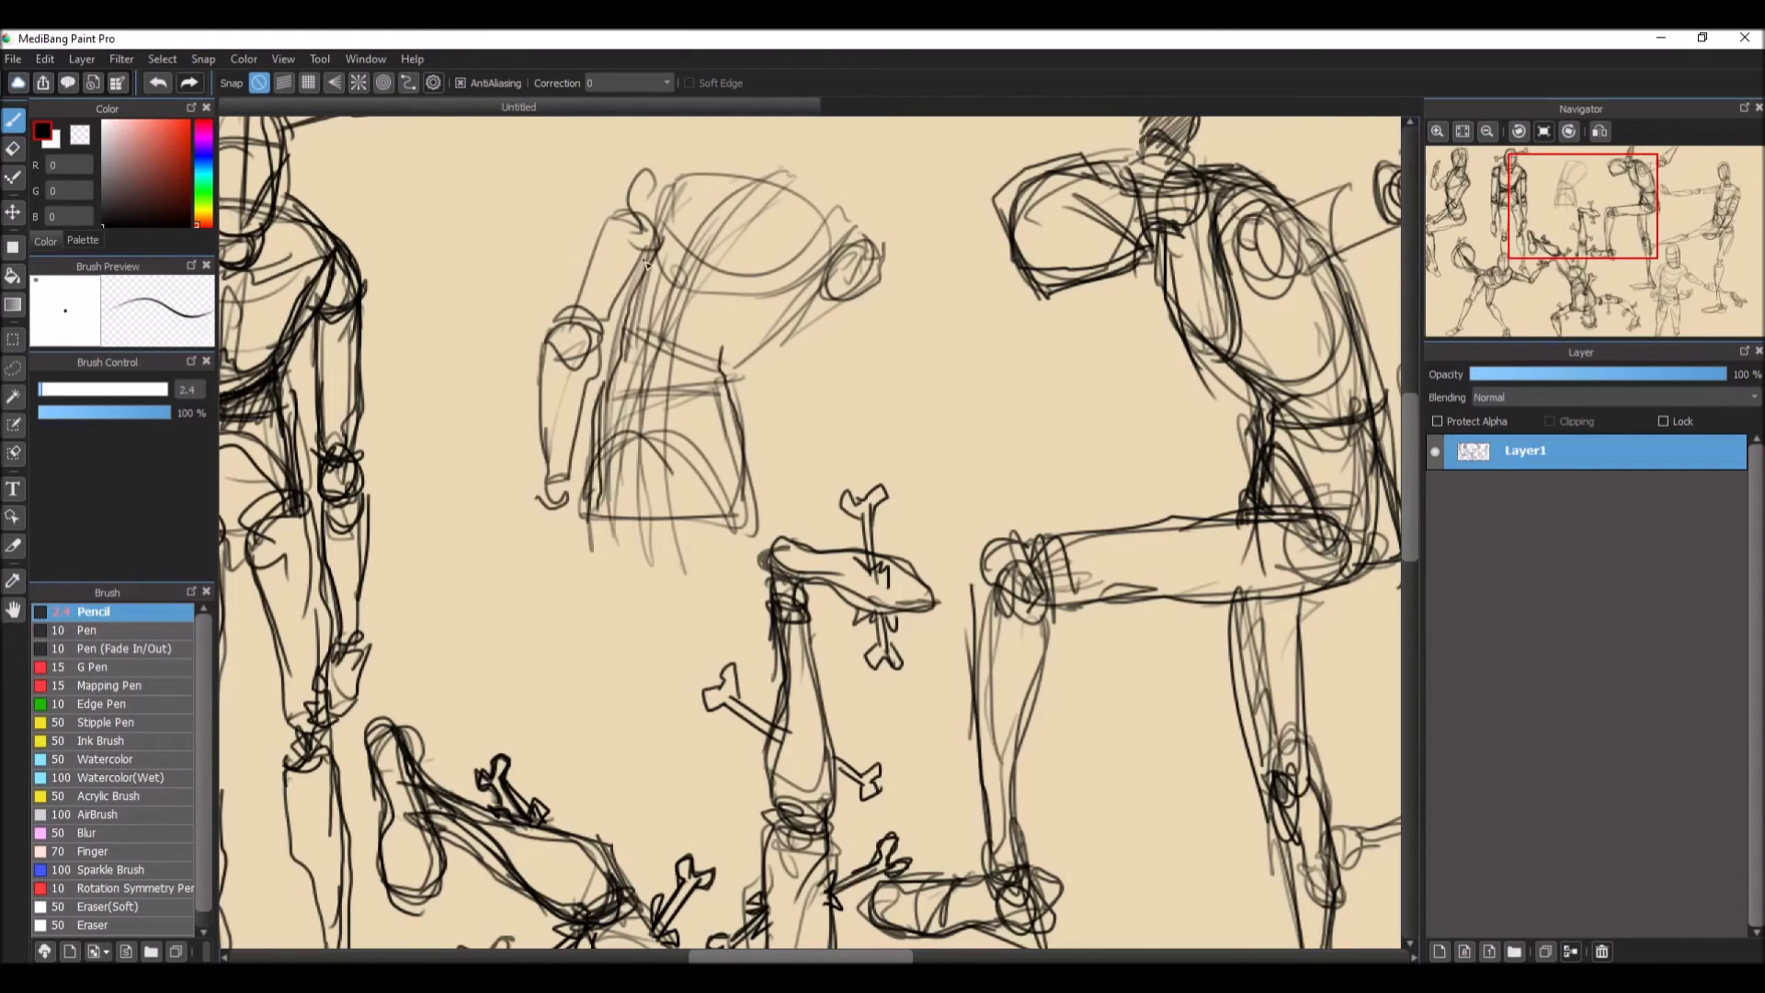
pyautogui.moveTo(635, 312)
pyautogui.mouseDown()
pyautogui.moveTo(662, 164)
pyautogui.moveTo(835, 230)
pyautogui.mouseUp()
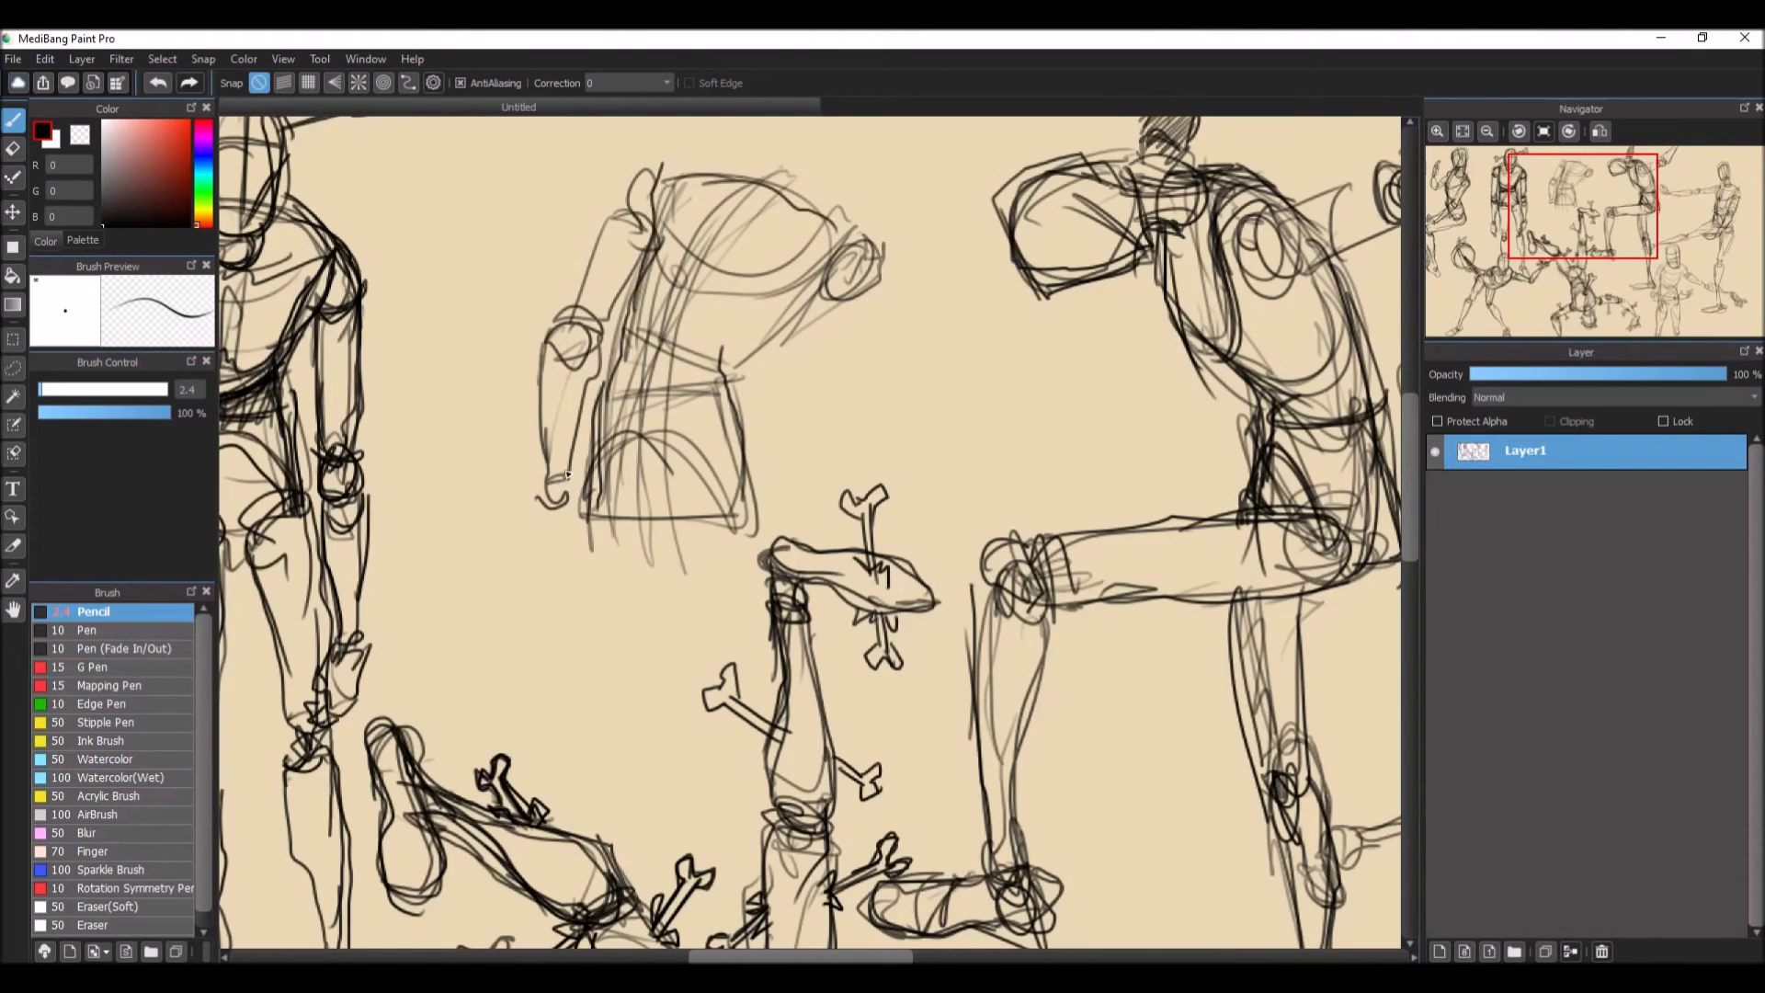
# Step: Draw the eighth figure's hand resting flat beneath the wrist of the supporting arm
pyautogui.moveTo(536, 494); pyautogui.dragTo(490, 522)
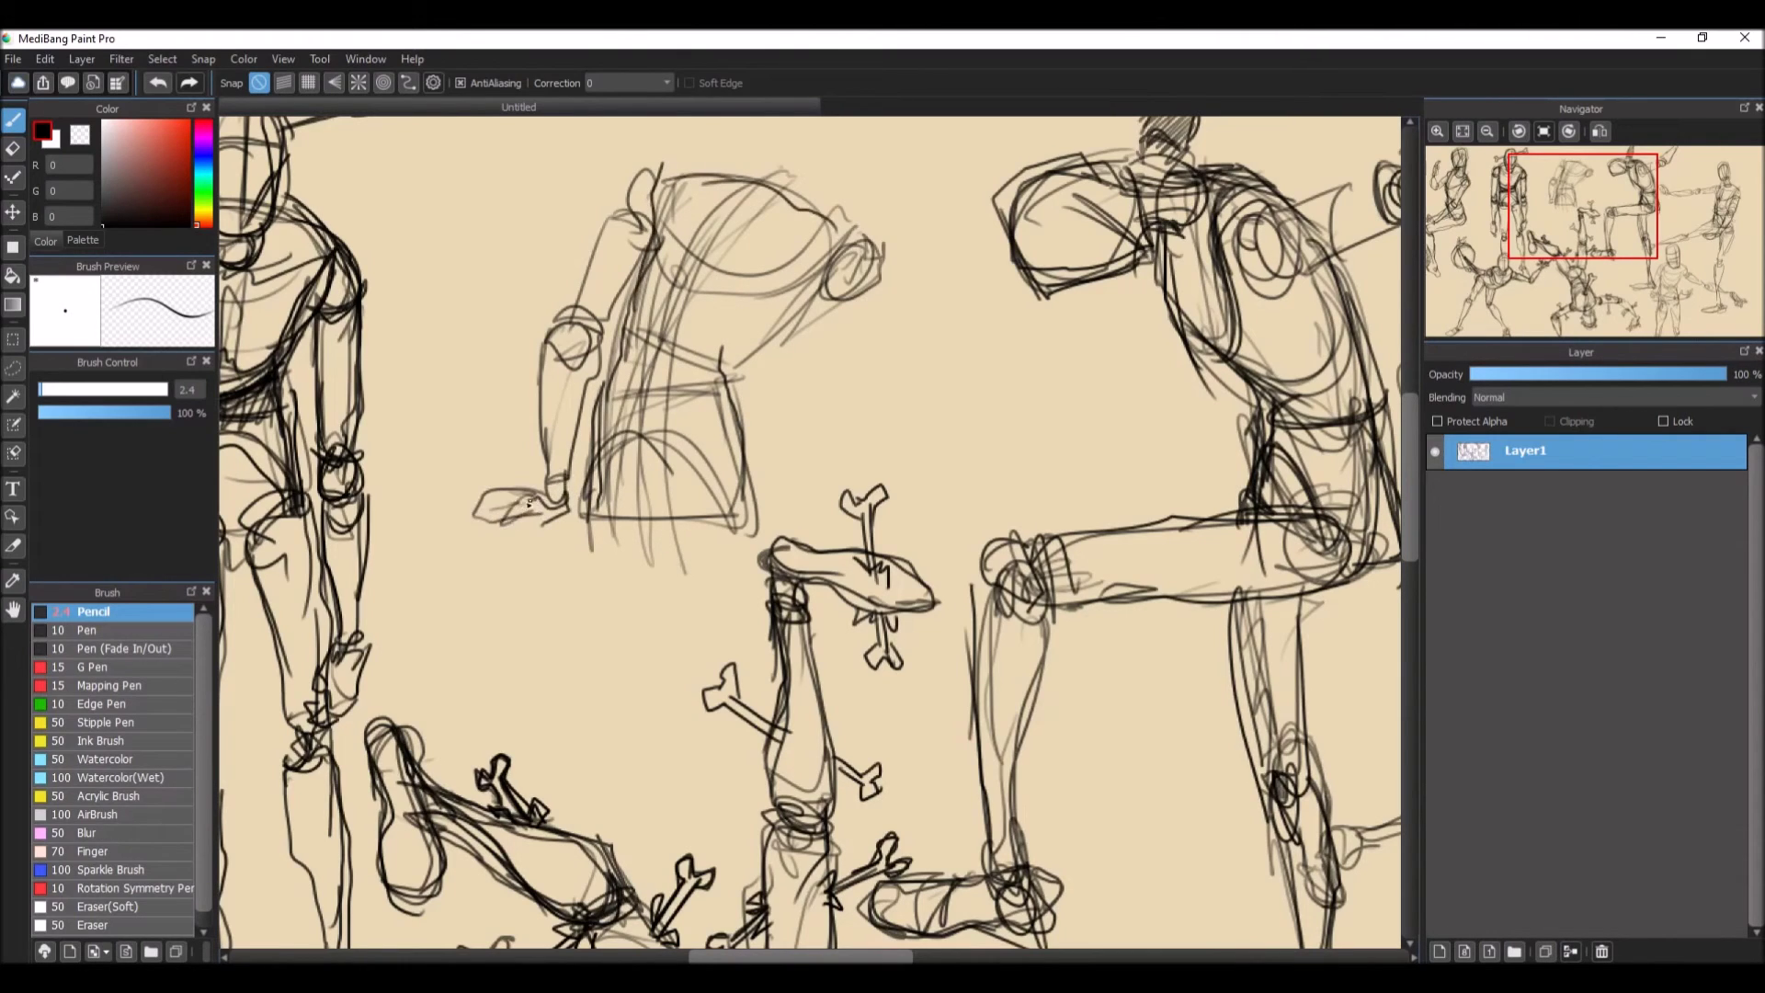
pyautogui.moveTo(452, 521)
pyautogui.mouseDown()
pyautogui.moveTo(531, 494)
pyautogui.moveTo(546, 531)
pyautogui.mouseUp()
# Step: Draw the eighth figure's two thighs extending forward and ending at the knees, with bone ends protruding from the stumps
pyautogui.moveTo(758, 495)
pyautogui.mouseDown()
pyautogui.moveTo(579, 556)
pyautogui.moveTo(562, 621)
pyautogui.moveTo(526, 587)
pyautogui.moveTo(552, 648)
pyautogui.moveTo(669, 516)
pyautogui.moveTo(752, 542)
pyautogui.mouseUp()
pyautogui.moveTo(552, 526)
pyautogui.mouseDown()
pyautogui.moveTo(404, 579)
pyautogui.moveTo(432, 644)
pyautogui.moveTo(548, 596)
pyautogui.mouseUp()
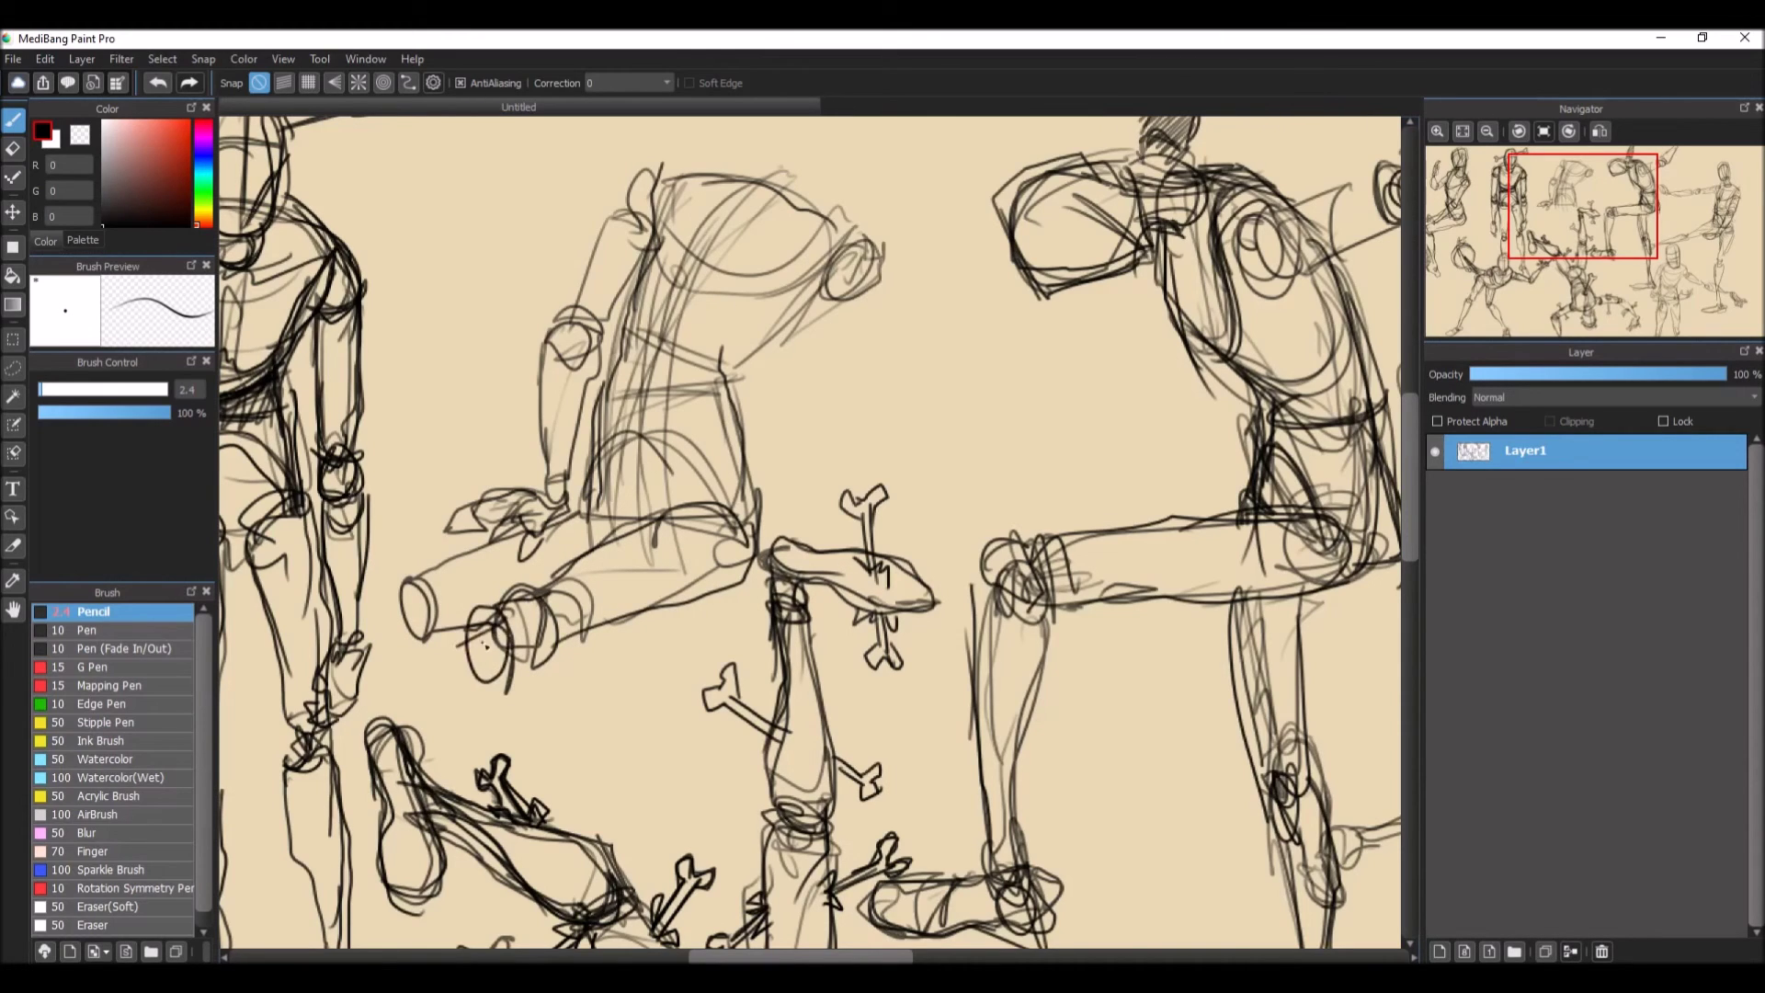
pyautogui.moveTo(485, 645)
pyautogui.mouseDown()
pyautogui.moveTo(432, 658)
pyautogui.moveTo(384, 610)
pyautogui.moveTo(432, 574)
pyautogui.moveTo(483, 620)
pyautogui.moveTo(501, 598)
pyautogui.moveTo(613, 621)
pyautogui.moveTo(728, 504)
pyautogui.moveTo(736, 377)
pyautogui.moveTo(796, 317)
pyautogui.mouseUp()
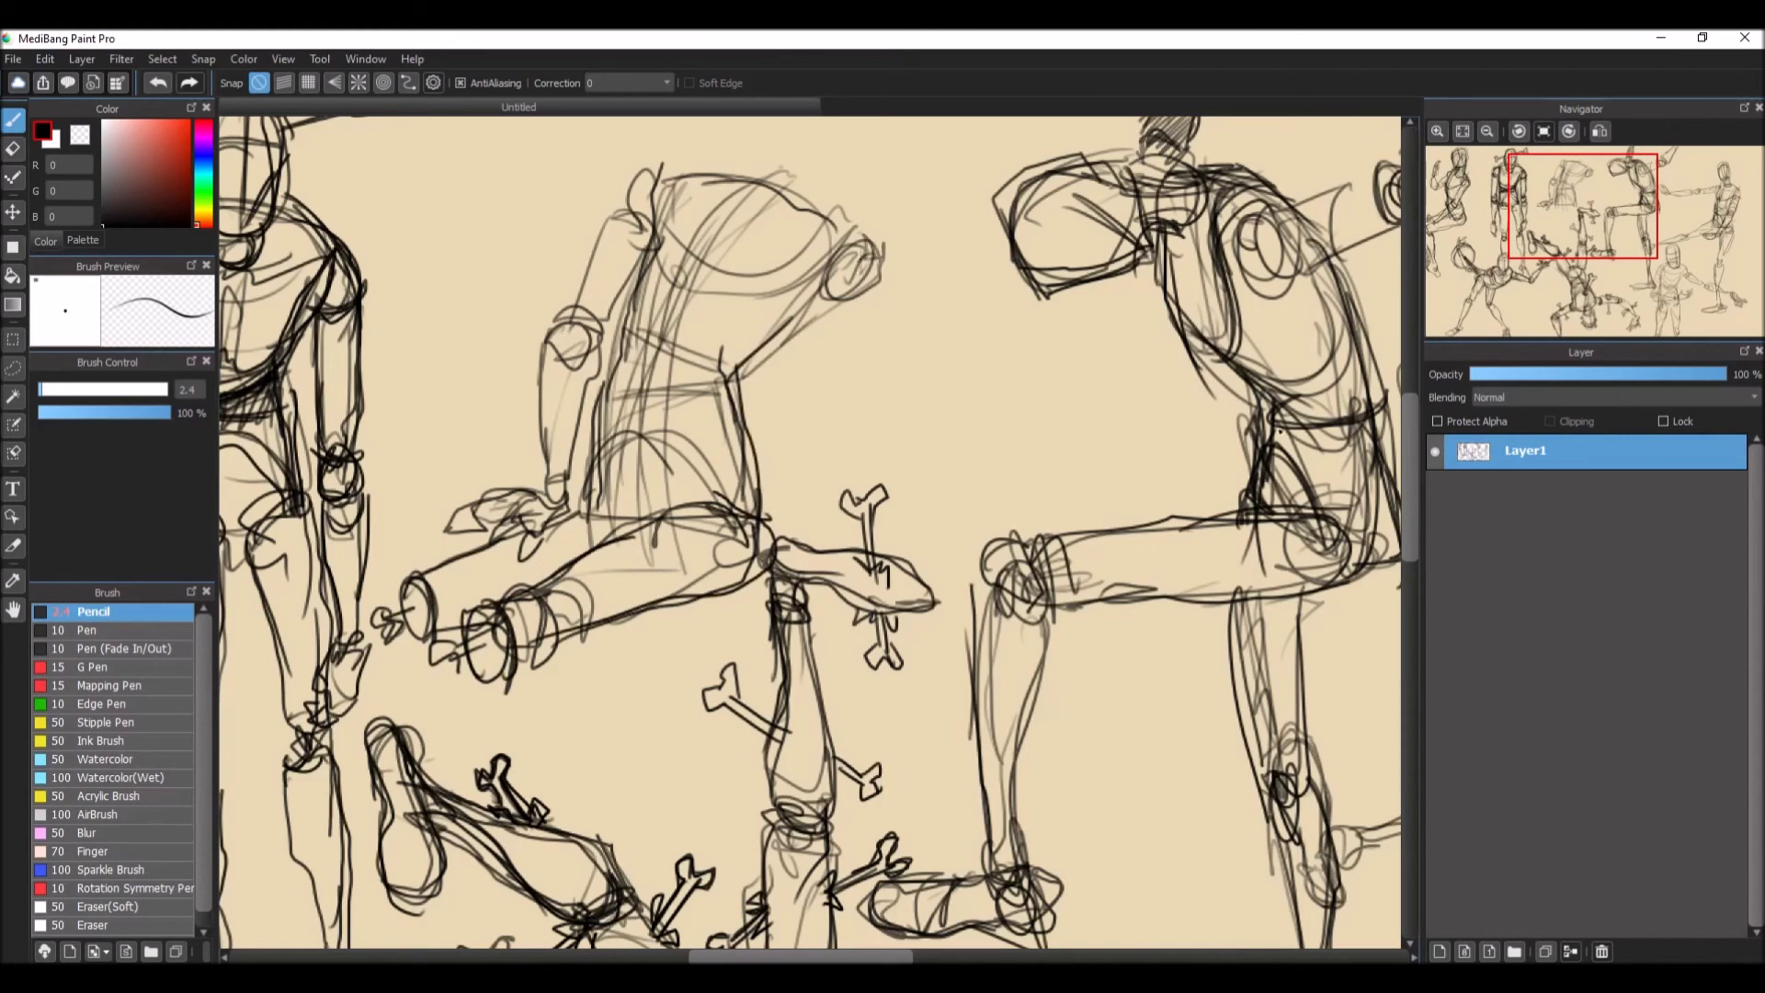
# Step: Draw the eighth figure's head and neck and its bent arm crossing the body, and darken the torso lines
pyautogui.scroll(3, 1280, 413)
pyautogui.moveTo(751, 413)
pyautogui.mouseDown()
pyautogui.moveTo(754, 290)
pyautogui.moveTo(823, 276)
pyautogui.moveTo(827, 363)
pyautogui.moveTo(730, 349)
pyautogui.moveTo(763, 386)
pyautogui.moveTo(690, 409)
pyautogui.moveTo(640, 708)
pyautogui.moveTo(606, 707)
pyautogui.moveTo(607, 596)
pyautogui.moveTo(703, 409)
pyautogui.moveTo(844, 440)
pyautogui.moveTo(884, 528)
pyautogui.moveTo(763, 562)
pyautogui.moveTo(735, 617)
pyautogui.moveTo(694, 599)
pyautogui.moveTo(657, 666)
pyautogui.moveTo(602, 699)
pyautogui.moveTo(726, 634)
pyautogui.moveTo(736, 611)
pyautogui.mouseUp()
pyautogui.moveTo(542, 695)
pyautogui.mouseDown()
pyautogui.moveTo(588, 726)
pyautogui.moveTo(515, 736)
pyautogui.moveTo(598, 763)
pyautogui.moveTo(569, 699)
pyautogui.moveTo(515, 772)
pyautogui.moveTo(459, 726)
pyautogui.moveTo(551, 690)
pyautogui.moveTo(551, 531)
pyautogui.moveTo(662, 375)
pyautogui.moveTo(759, 380)
pyautogui.mouseUp()
pyautogui.moveTo(735, 300)
pyautogui.mouseDown()
pyautogui.moveTo(731, 377)
pyautogui.moveTo(804, 418)
pyautogui.moveTo(830, 324)
pyautogui.moveTo(729, 447)
pyautogui.moveTo(805, 405)
pyautogui.moveTo(873, 460)
pyautogui.moveTo(799, 501)
pyautogui.moveTo(759, 625)
pyautogui.moveTo(761, 770)
pyautogui.mouseUp()
pyautogui.moveTo(740, 621); pyautogui.dragTo(756, 730)
pyautogui.moveTo(731, 390); pyautogui.dragTo(654, 634)
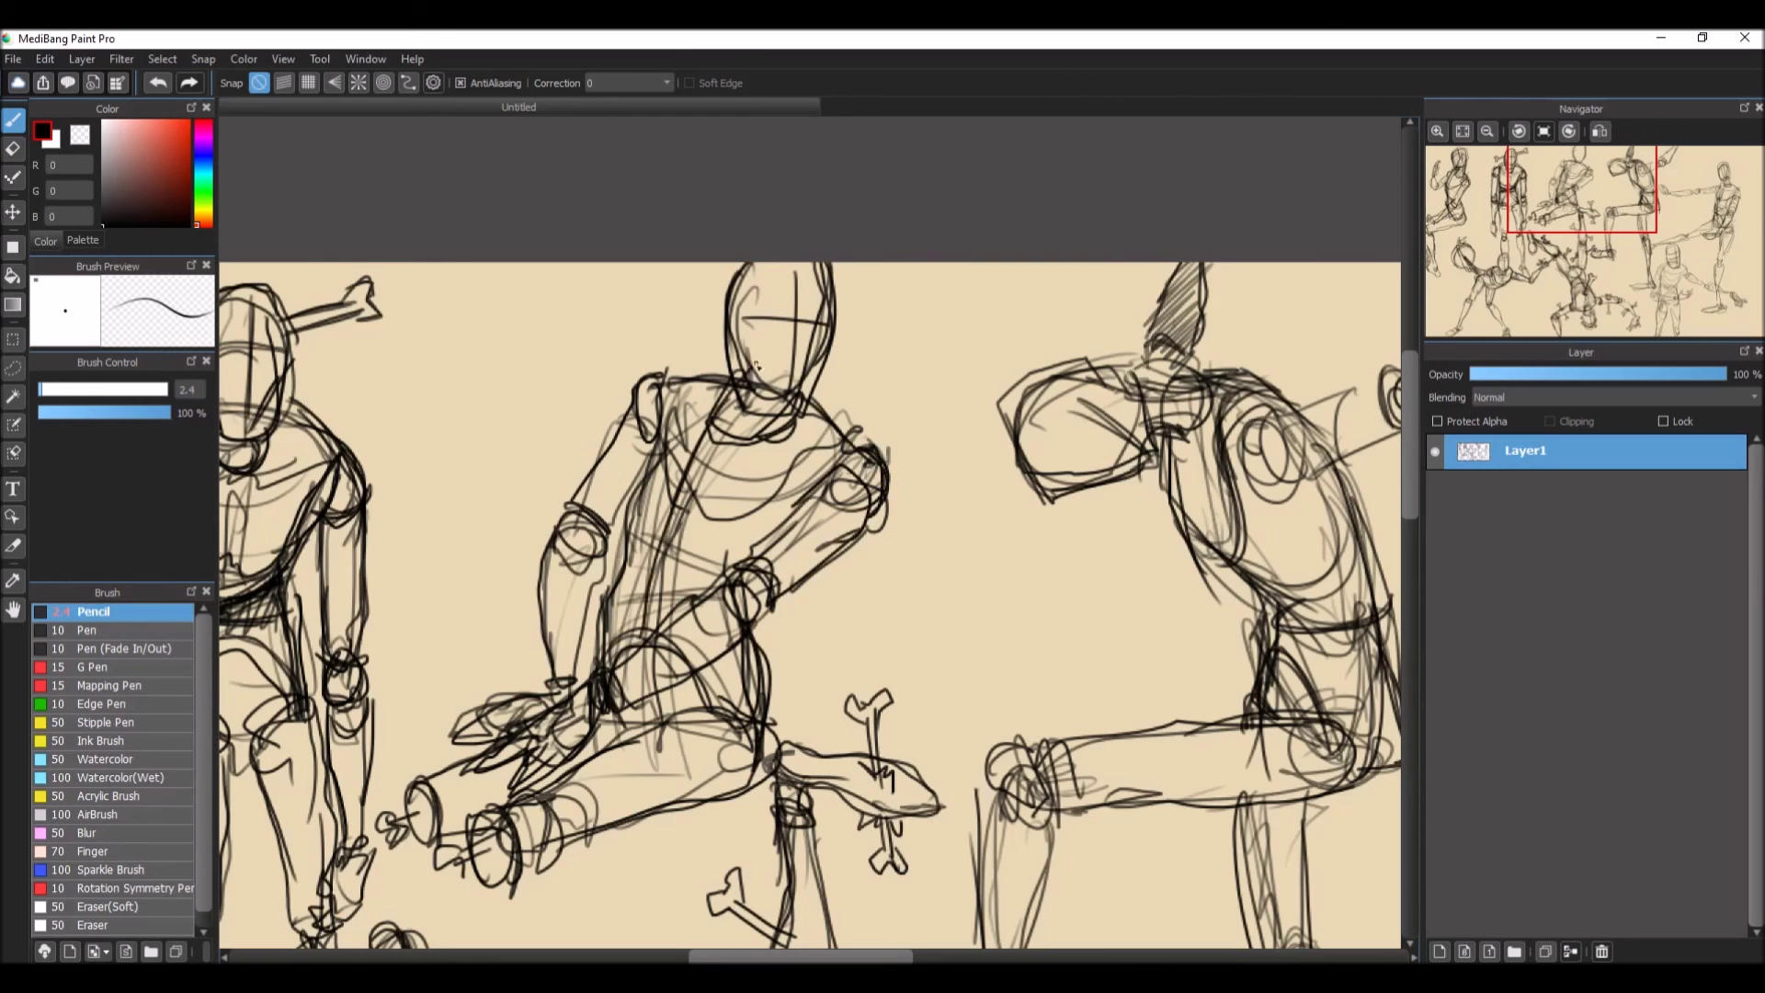
pyautogui.moveTo(709, 424); pyautogui.dragTo(660, 748)
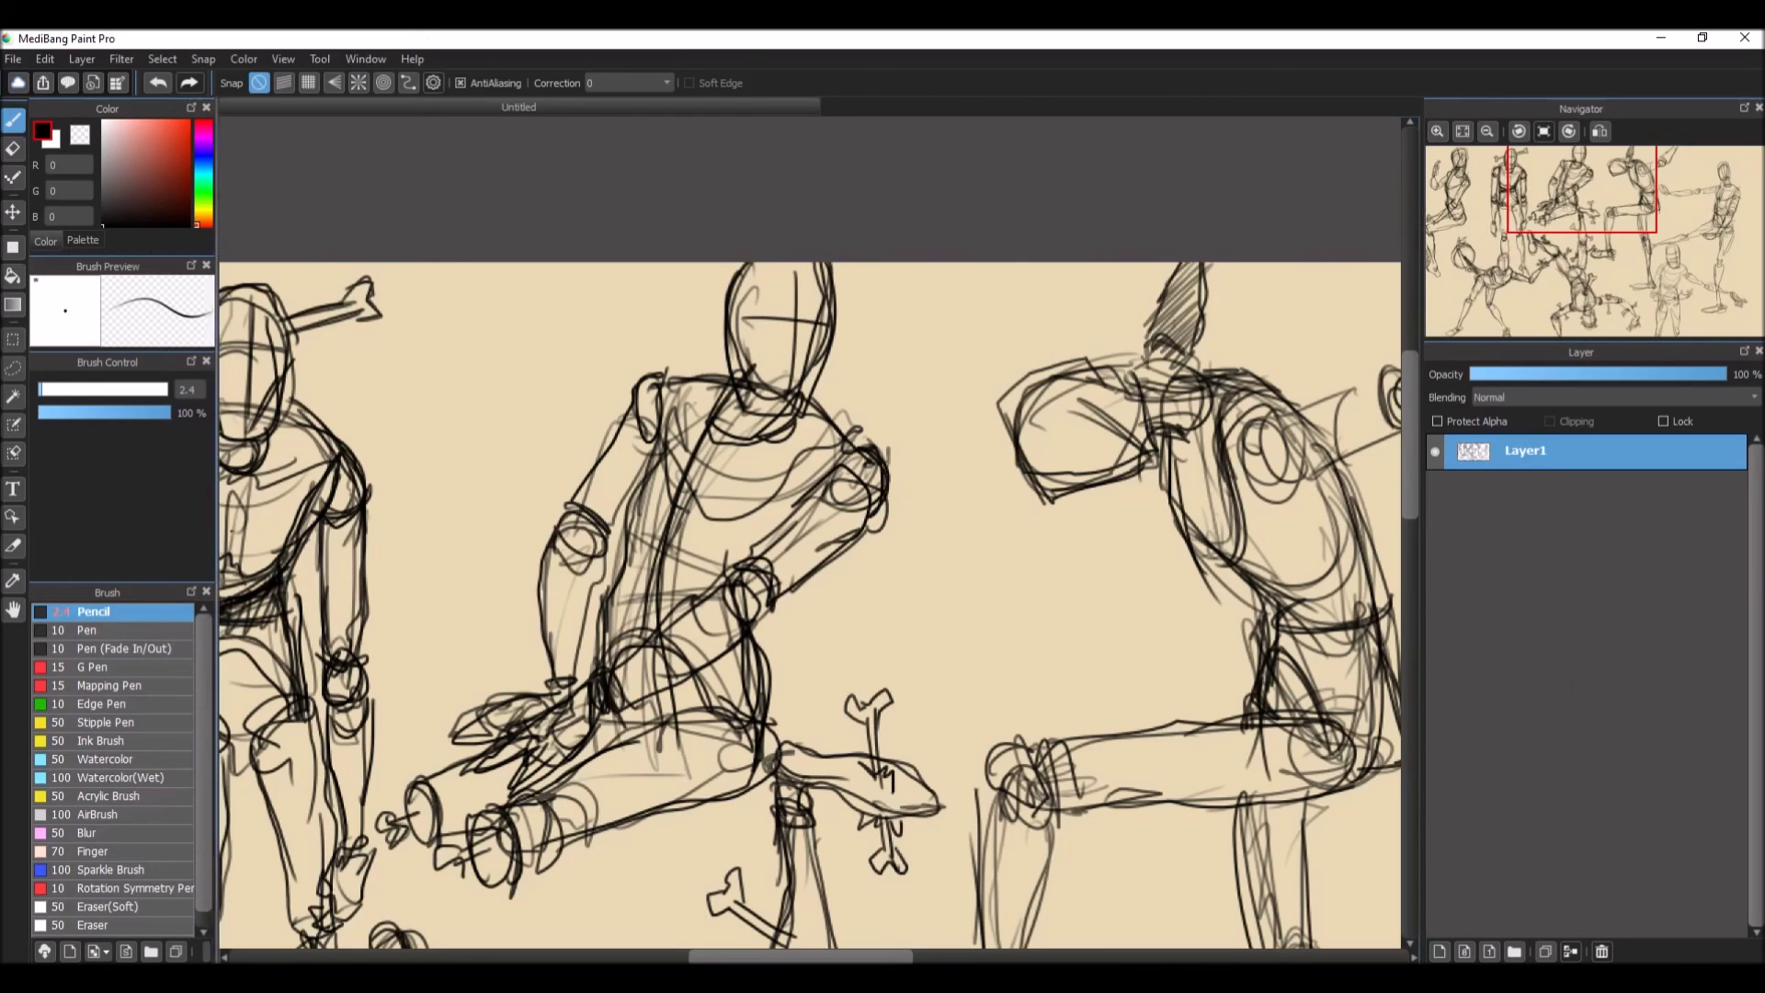
pyautogui.scroll(-2, 895, 527)
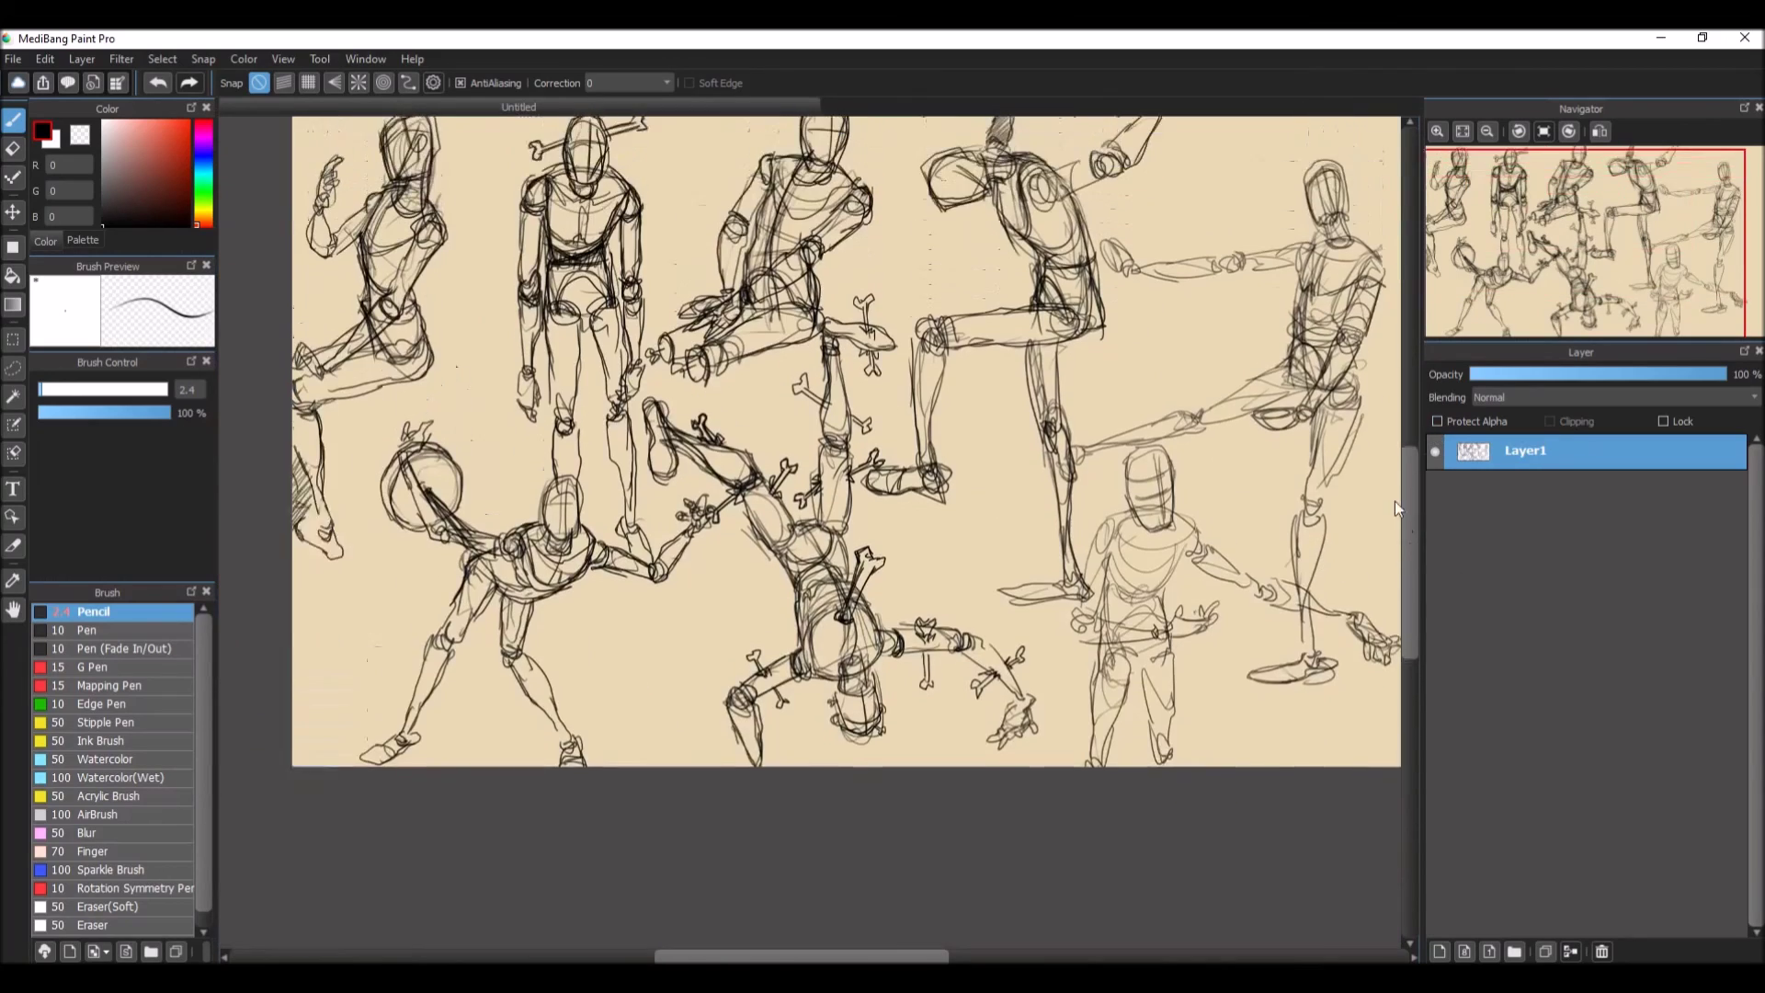